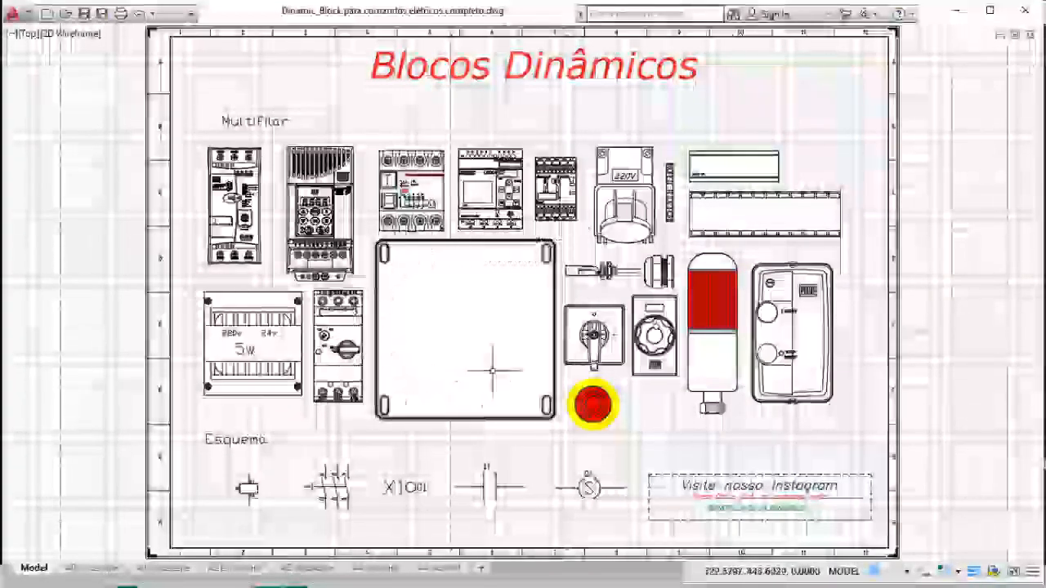
Move the SSW05 soft-starter block around the sheet and place it back below the Multifilar heading.
{"action": "scroll", "coordinate": [134, 192], "scroll_direction": "up", "scroll_amount": 4}
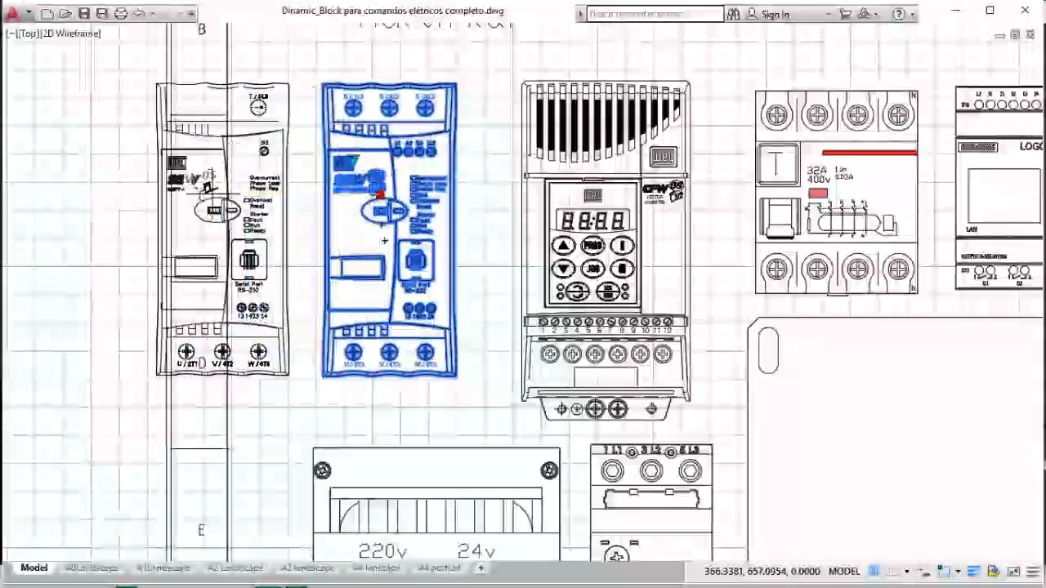
{"action": "left_click", "coordinate": [212, 193]}
{"action": "scroll", "coordinate": [339, 189], "scroll_direction": "down", "scroll_amount": 4}
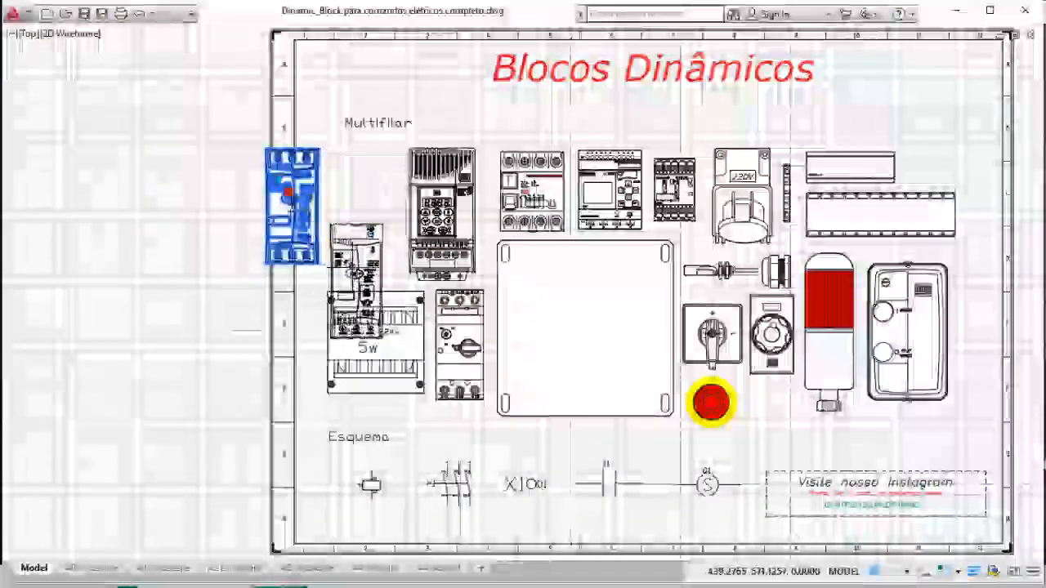
{"action": "scroll", "coordinate": [349, 304], "scroll_direction": "up", "scroll_amount": 3}
{"action": "scroll", "coordinate": [350, 304], "scroll_direction": "down", "scroll_amount": 3}
{"action": "left_click", "coordinate": [350, 263]}
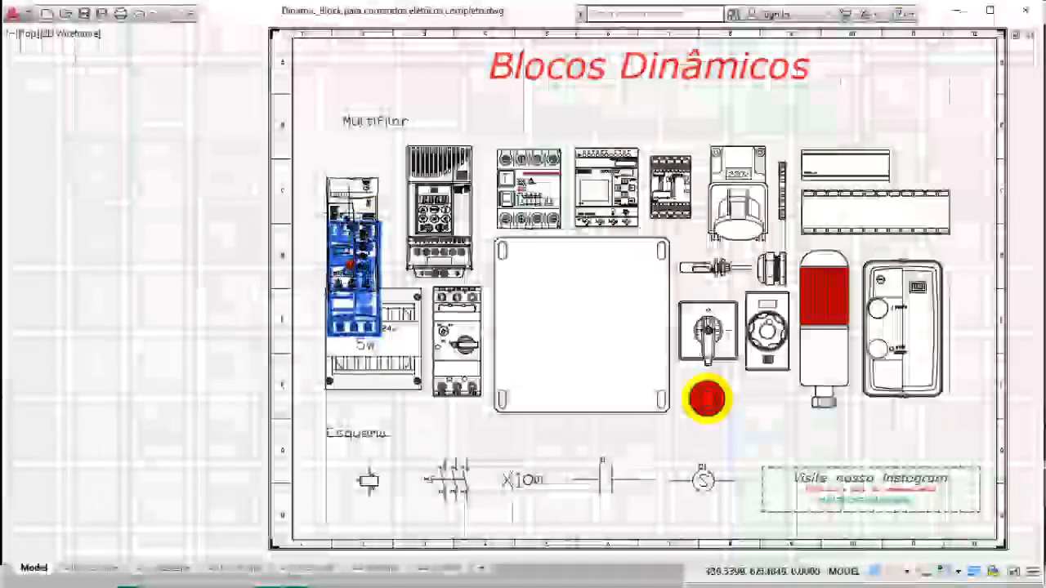
{"action": "left_click", "coordinate": [349, 193]}
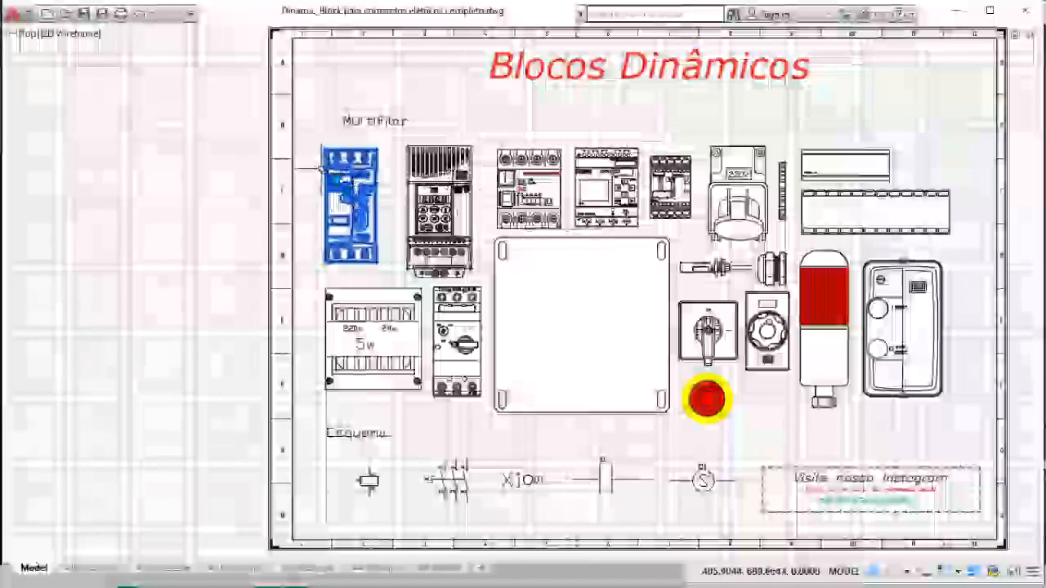
{"action": "scroll", "coordinate": [322, 165], "scroll_direction": "up", "scroll_amount": 2}
{"action": "scroll", "coordinate": [320, 165], "scroll_direction": "up", "scroll_amount": 2}
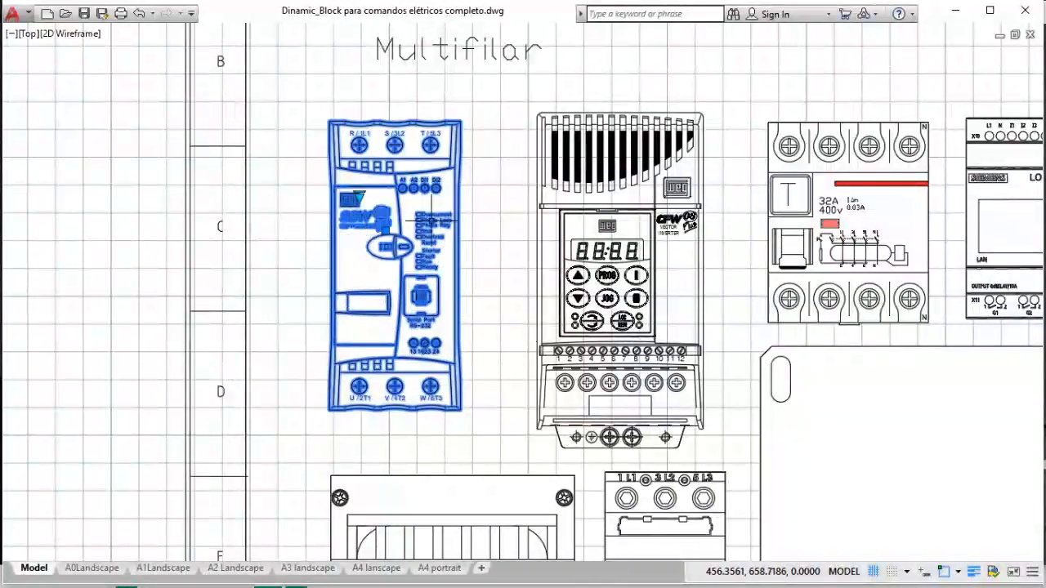
{"action": "mouse_move", "coordinate": [372, 251]}
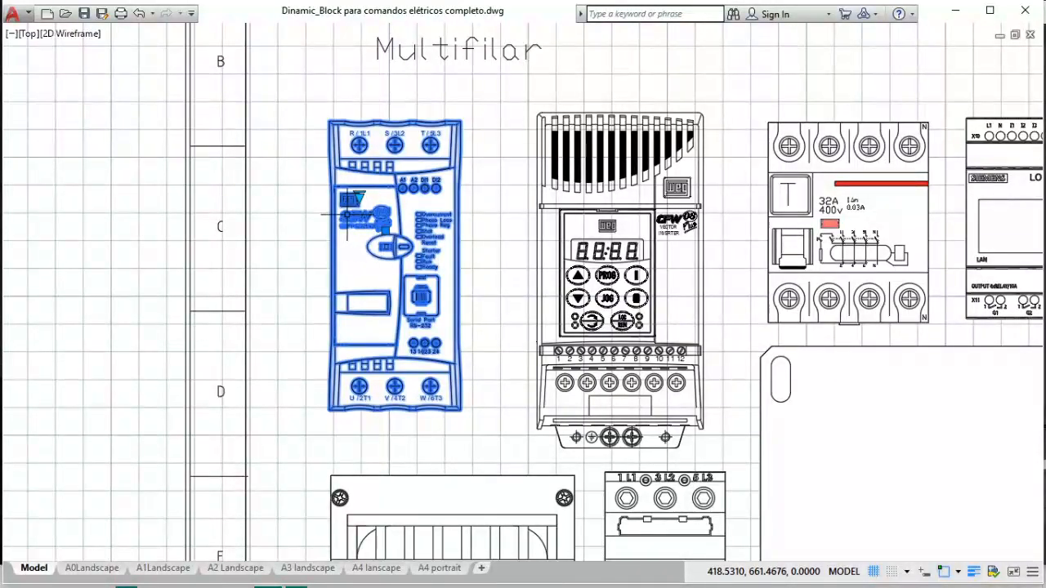
{"action": "mouse_move", "coordinate": [346, 214]}
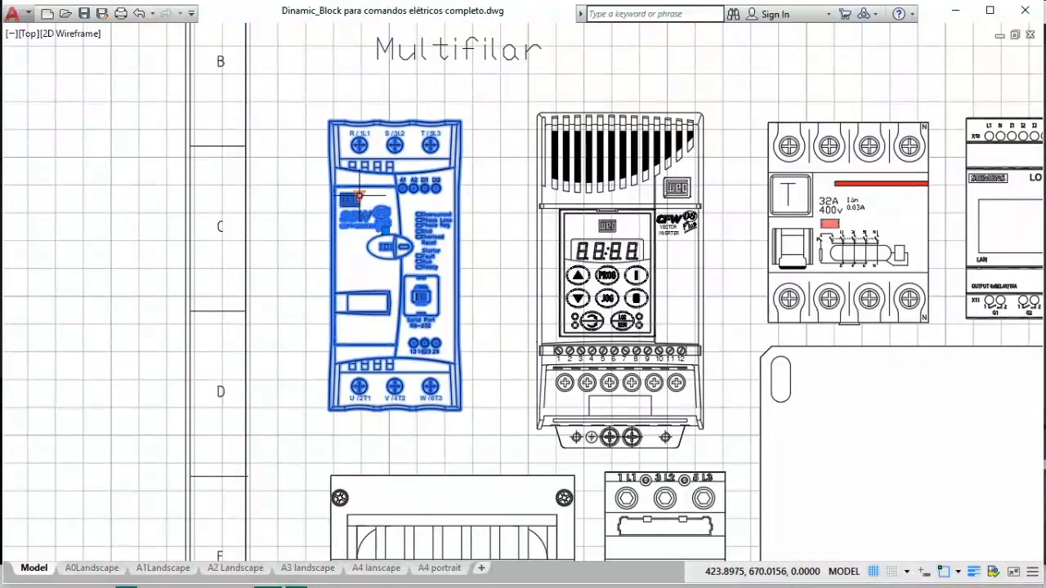
{"action": "left_click", "coordinate": [359, 198]}
{"action": "left_click", "coordinate": [312, 227]}
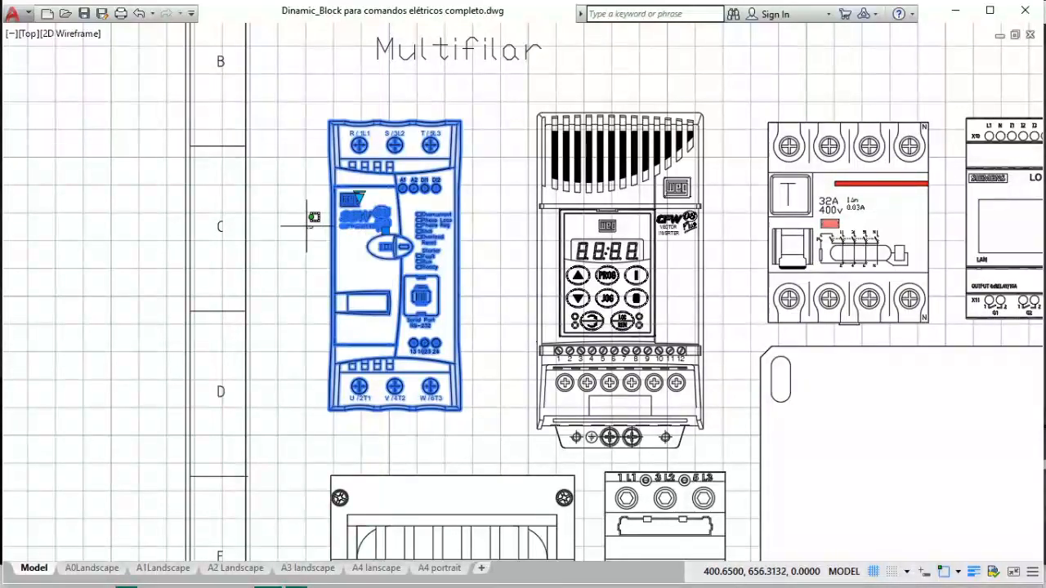
{"action": "key", "text": "Escape"}
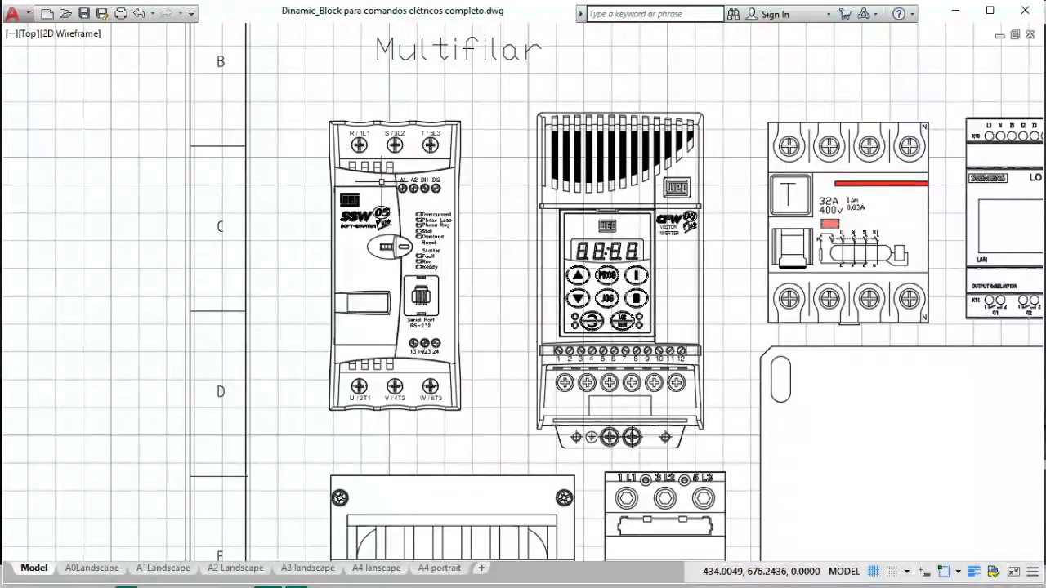
Switch the SSW05 soft-starter block to the MEC1 Lateral_1 view and move it clear of the neighbouring inverter block.
{"action": "left_click", "coordinate": [354, 211]}
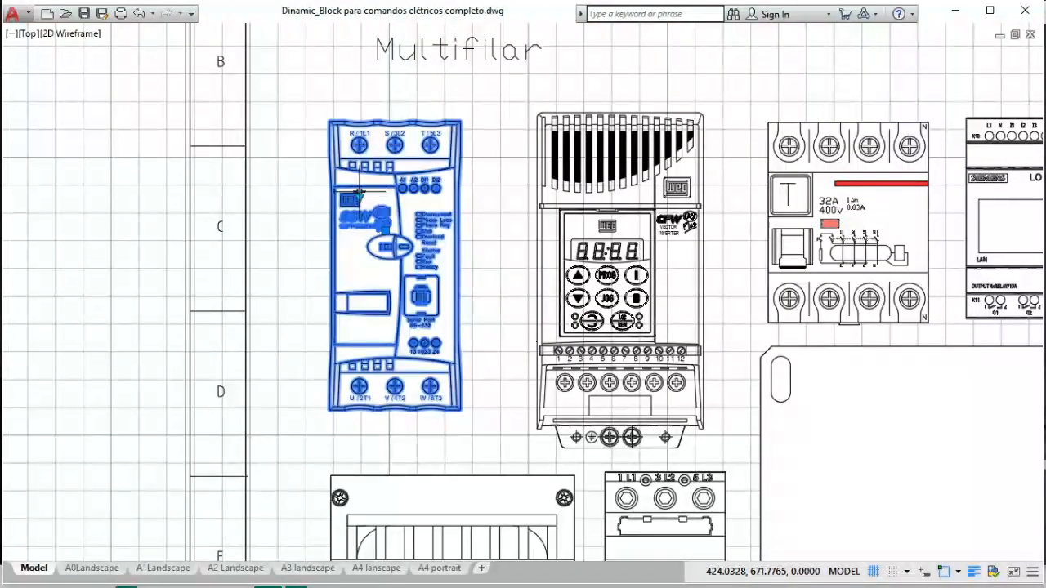
{"action": "left_click", "coordinate": [358, 199]}
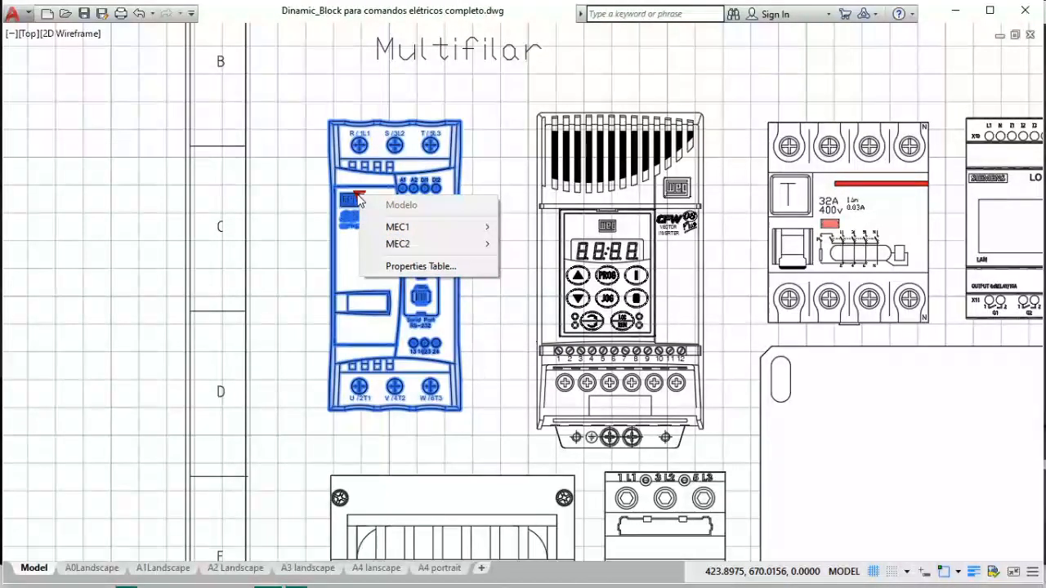
{"action": "mouse_move", "coordinate": [382, 230]}
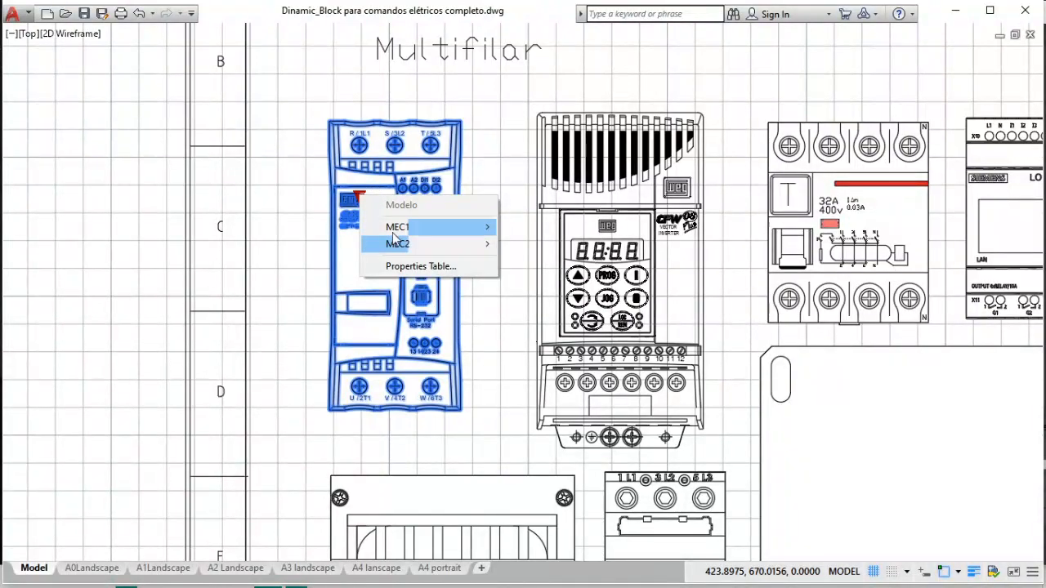
{"action": "mouse_move", "coordinate": [424, 233]}
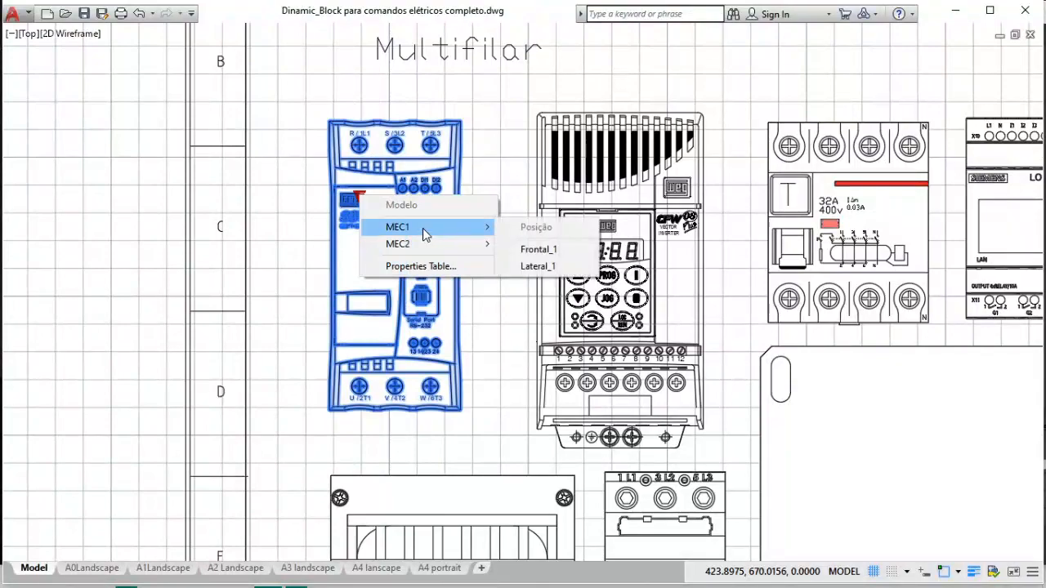
{"action": "left_click", "coordinate": [549, 267]}
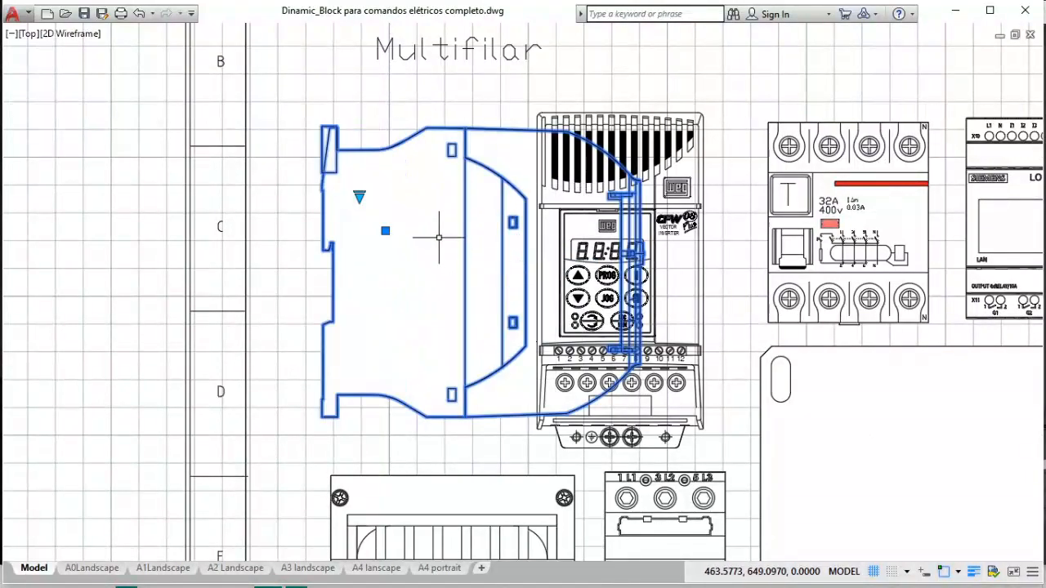
{"action": "left_click", "coordinate": [385, 231]}
{"action": "left_click", "coordinate": [242, 230]}
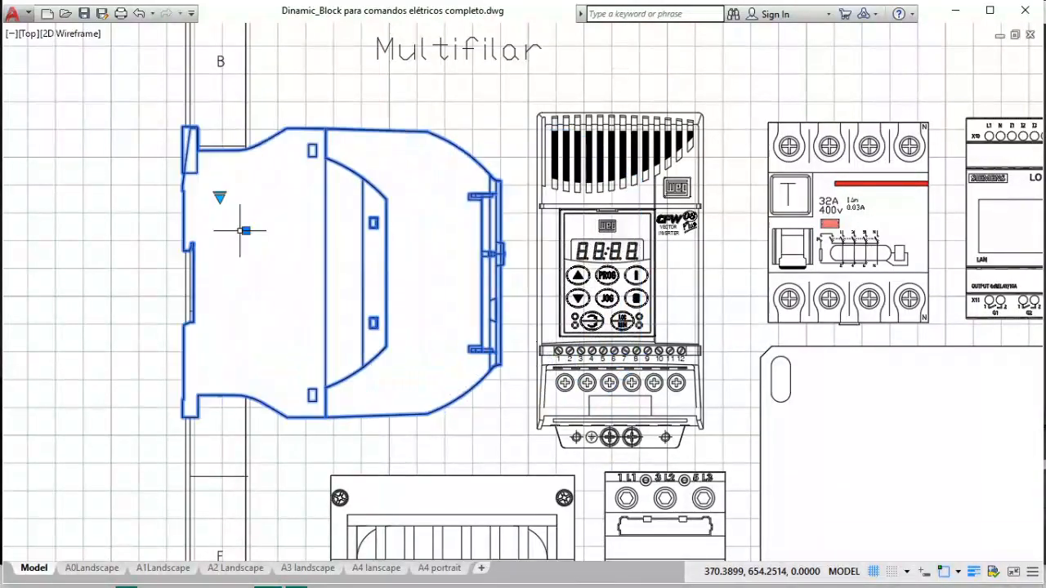
Switch the soft-starter block to the MEC1 Frontal_1 view and after that to MEC2 Frontal_2.
{"action": "left_click", "coordinate": [219, 196]}
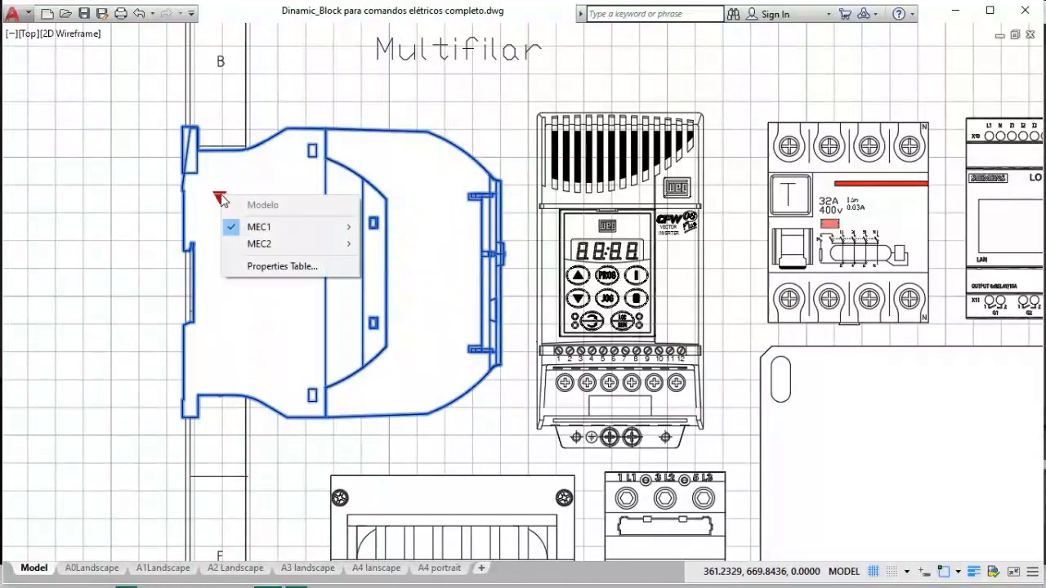
{"action": "mouse_move", "coordinate": [343, 227]}
{"action": "left_click", "coordinate": [399, 250]}
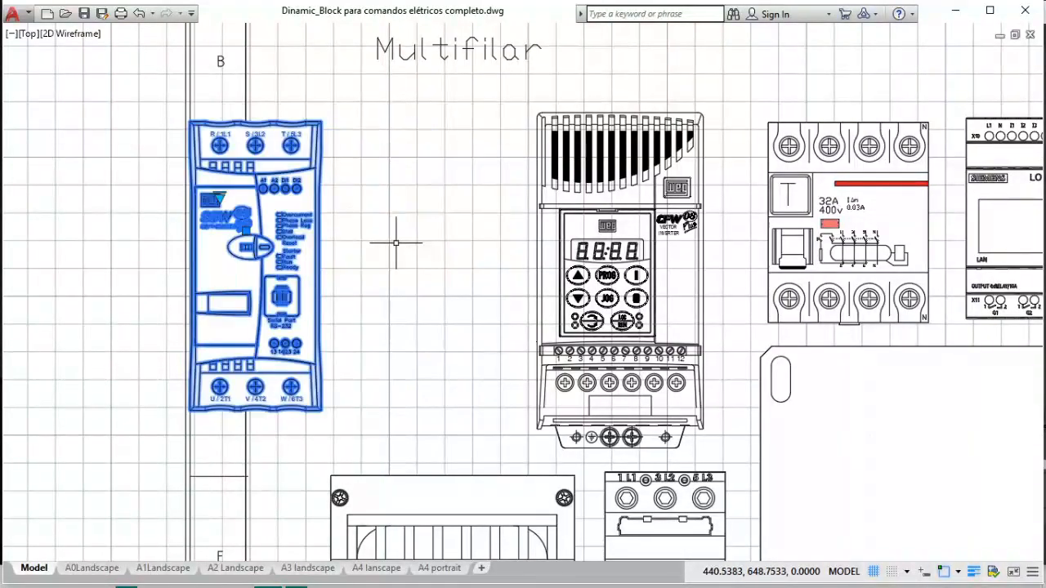
{"action": "left_click", "coordinate": [219, 197]}
{"action": "mouse_move", "coordinate": [241, 249]}
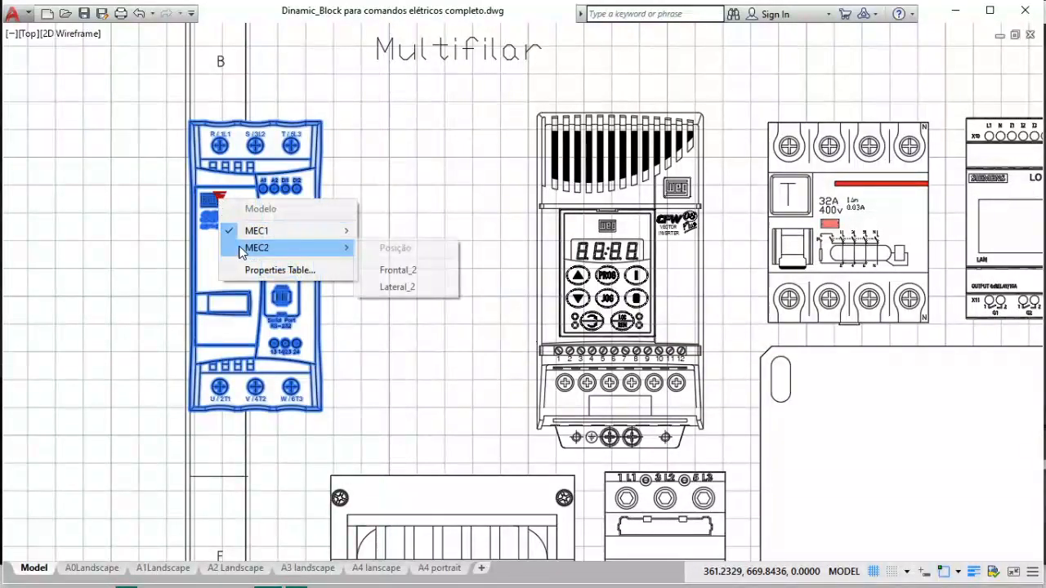
{"action": "left_click", "coordinate": [391, 273]}
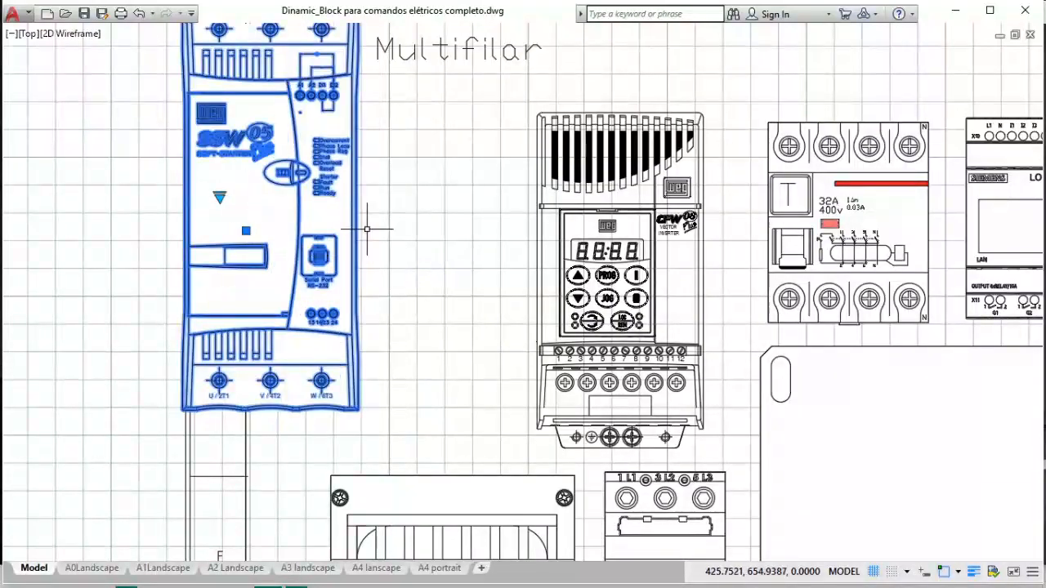
Switch the soft-starter block to the MEC2 Lateral_2 view and move it away from the inverter, partly outside the sheet frame.
{"action": "scroll", "coordinate": [339, 261], "scroll_direction": "down", "scroll_amount": 2}
{"action": "left_click", "coordinate": [286, 210]}
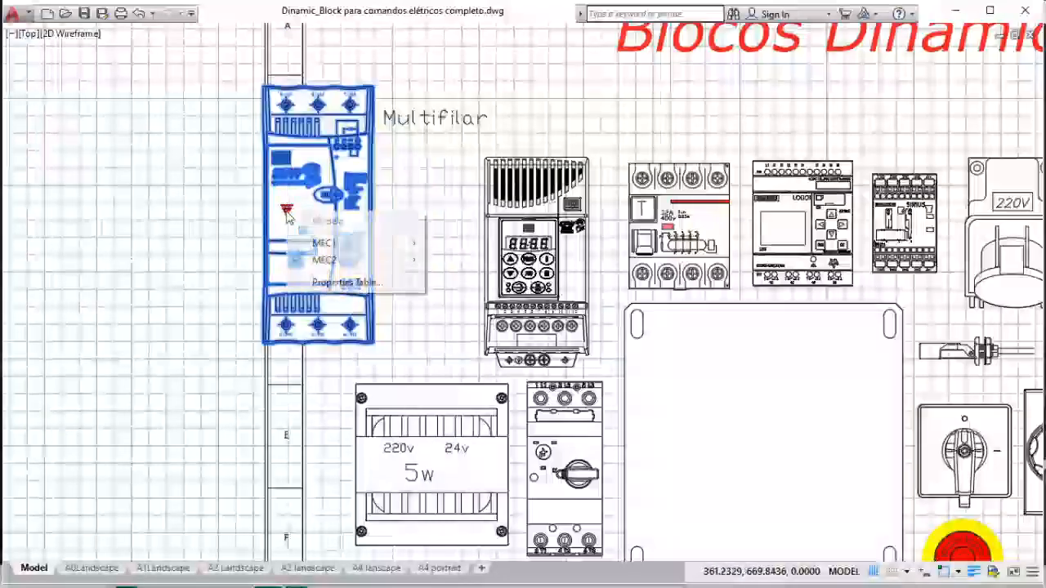
{"action": "mouse_move", "coordinate": [356, 260]}
{"action": "left_click", "coordinate": [467, 299]}
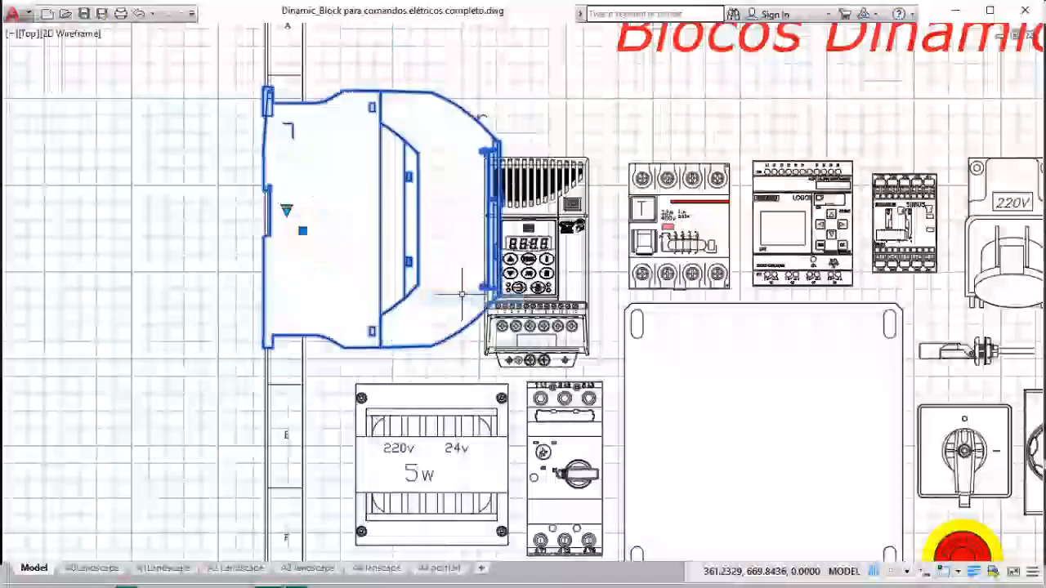
{"action": "left_click", "coordinate": [302, 231]}
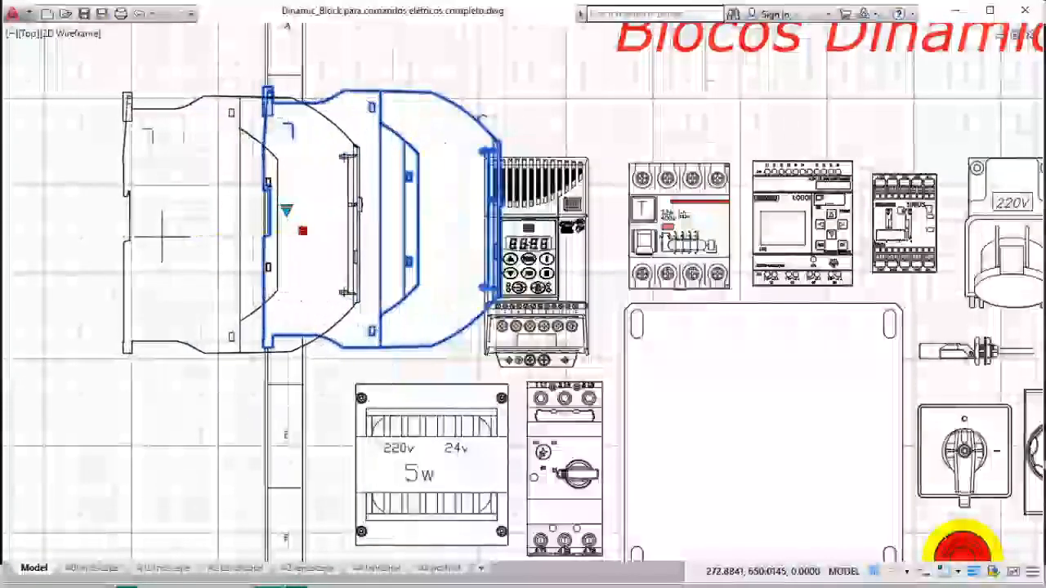
{"action": "left_click", "coordinate": [161, 237]}
Set the soft-starter block to the MEC1 Frontal_1 view and move it back below the Multifilar heading.
{"action": "left_click", "coordinate": [144, 216]}
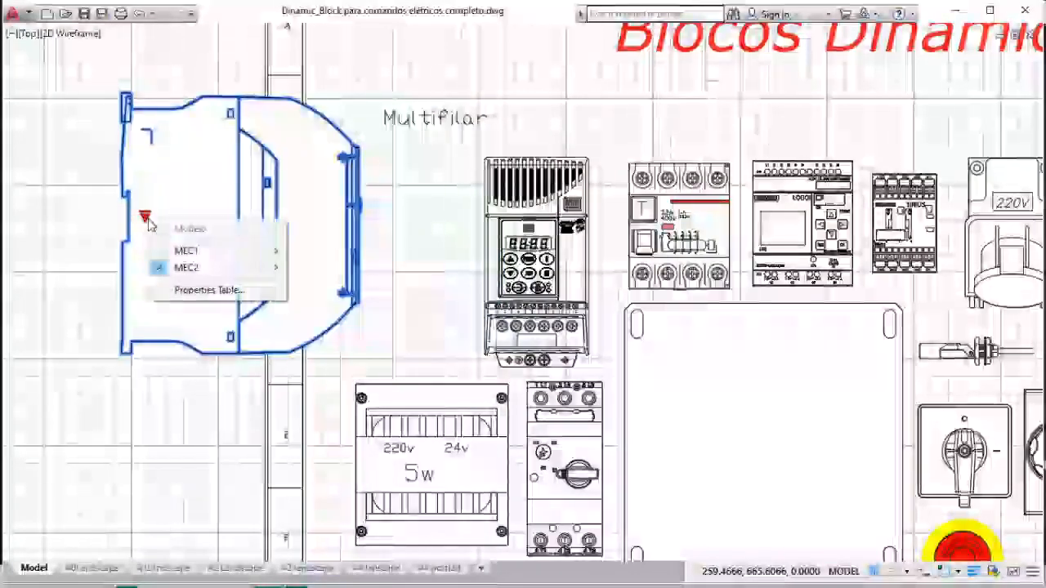
{"action": "mouse_move", "coordinate": [205, 250]}
{"action": "left_click", "coordinate": [338, 273]}
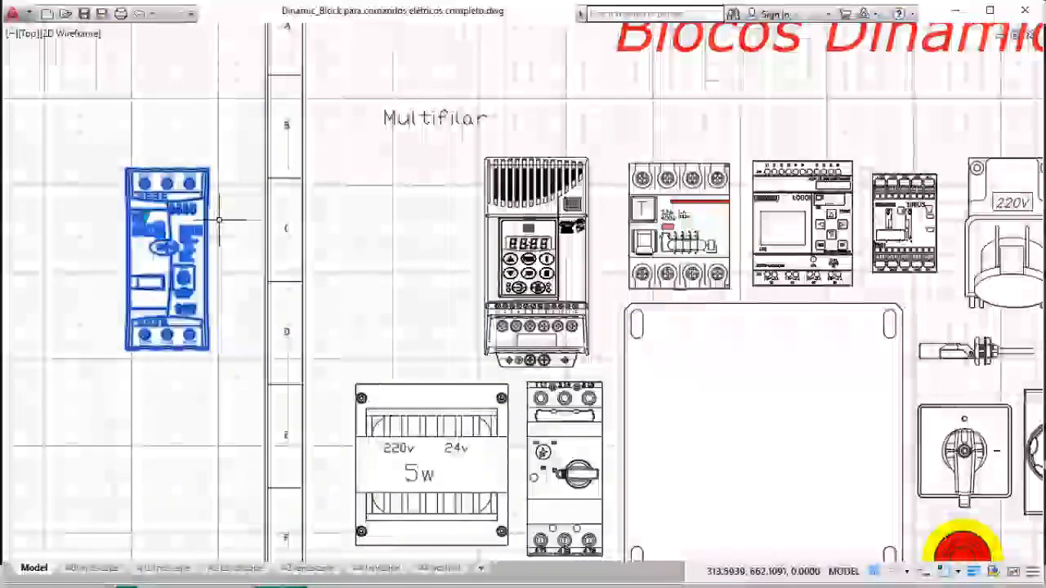
{"action": "left_click", "coordinate": [161, 237]}
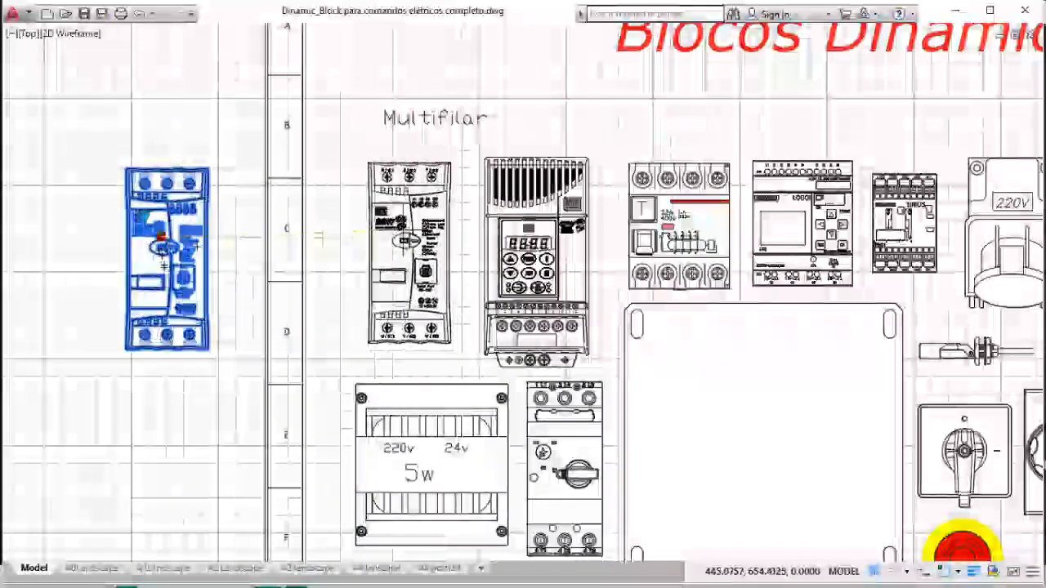
{"action": "left_click", "coordinate": [387, 231]}
Move the CFW08 inverter block to the empty area outside the sheet frame, beyond the soft-starter.
{"action": "left_click", "coordinate": [533, 242]}
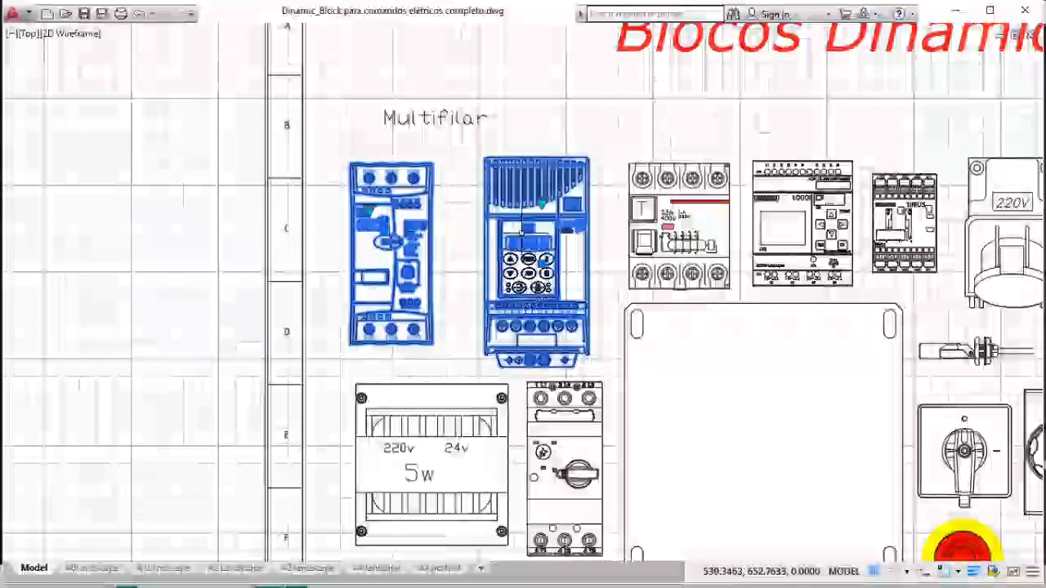
{"action": "left_click", "coordinate": [543, 263]}
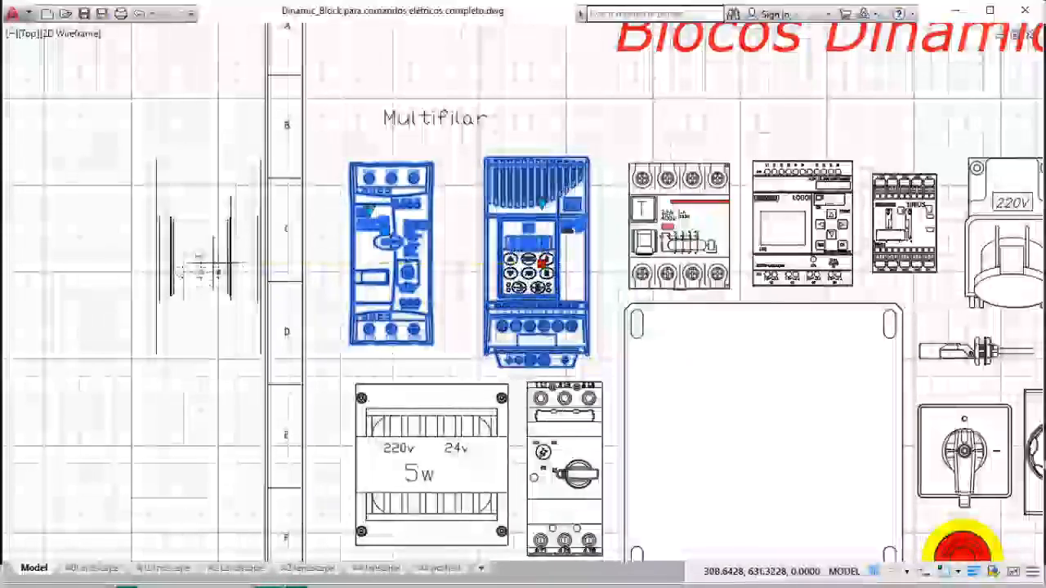
{"action": "scroll", "coordinate": [196, 269], "scroll_direction": "down", "scroll_amount": 2}
{"action": "middle_click_drag", "start_coordinate": [241, 264], "coordinate": [689, 233]}
{"action": "left_click", "coordinate": [340, 249]}
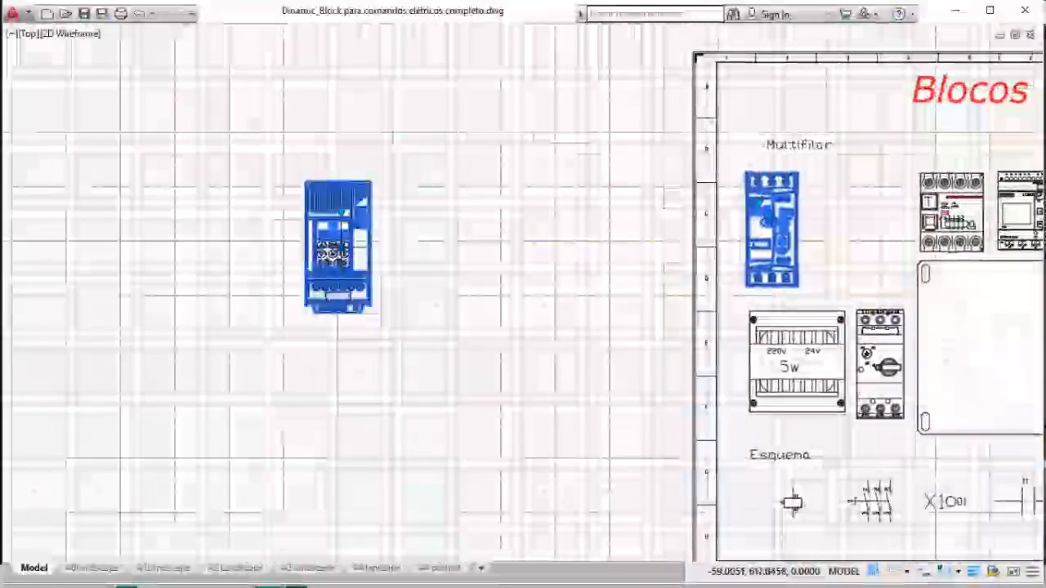
{"action": "scroll", "coordinate": [340, 249], "scroll_direction": "up", "scroll_amount": 2}
{"action": "scroll", "coordinate": [340, 248], "scroll_direction": "up", "scroll_amount": 2}
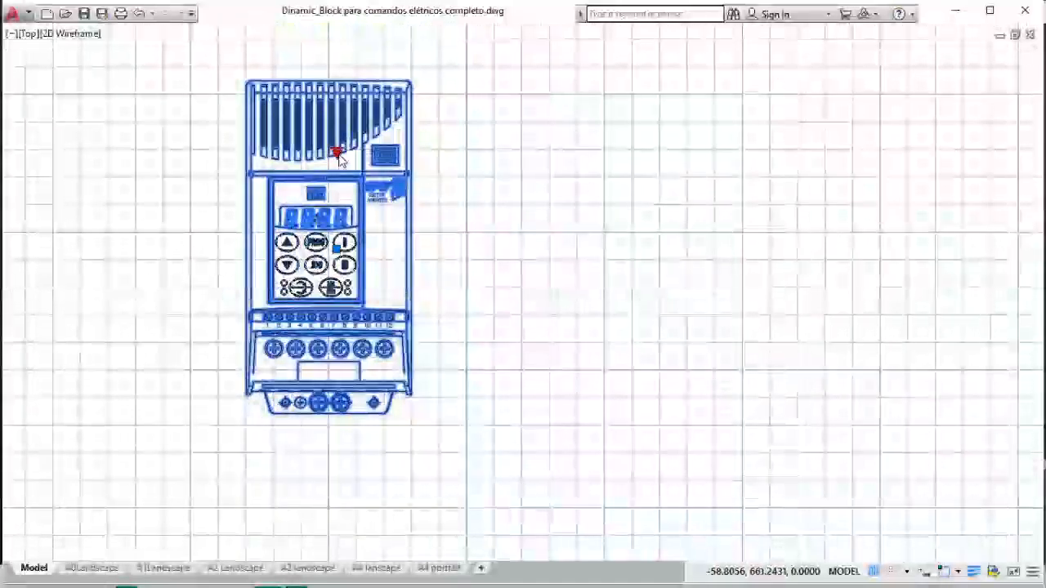
Choose the MEC.01 Frontal_1 view for the CFW08 inverter block, followed by the MEC.01 Lateral_1 view.
{"action": "left_click", "coordinate": [338, 188]}
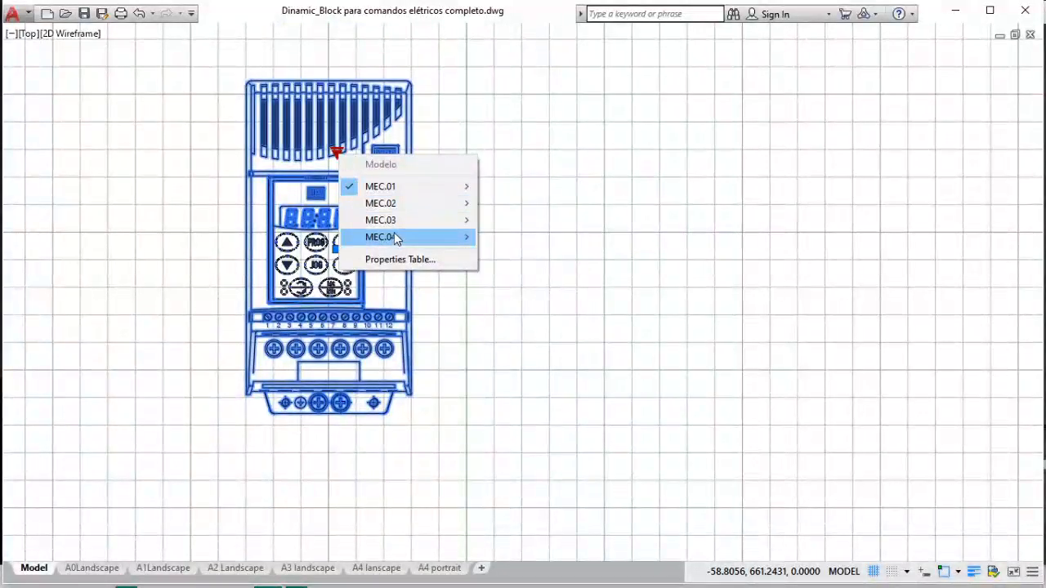
{"action": "mouse_move", "coordinate": [403, 189]}
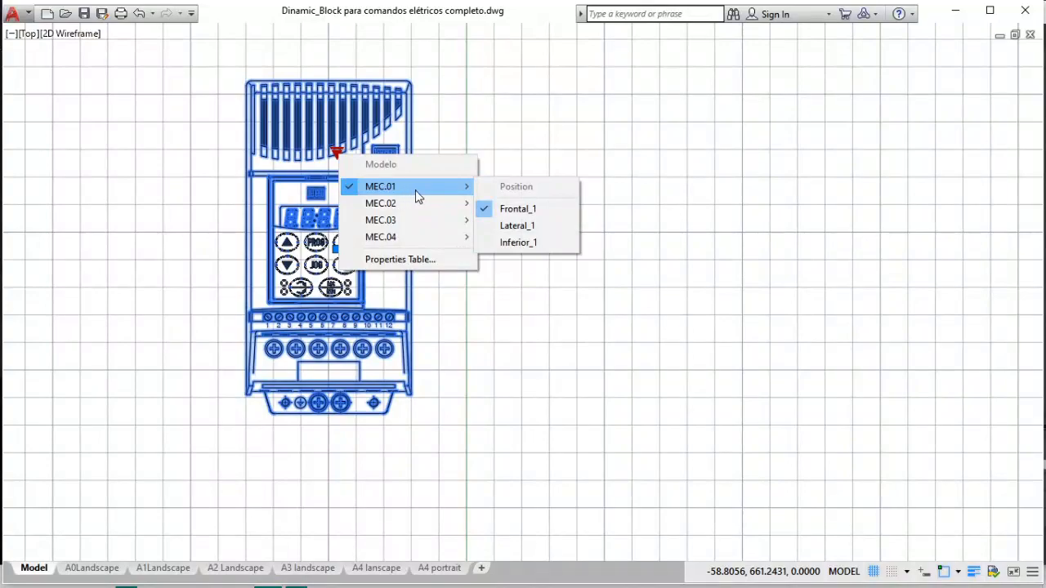
{"action": "left_click", "coordinate": [533, 210]}
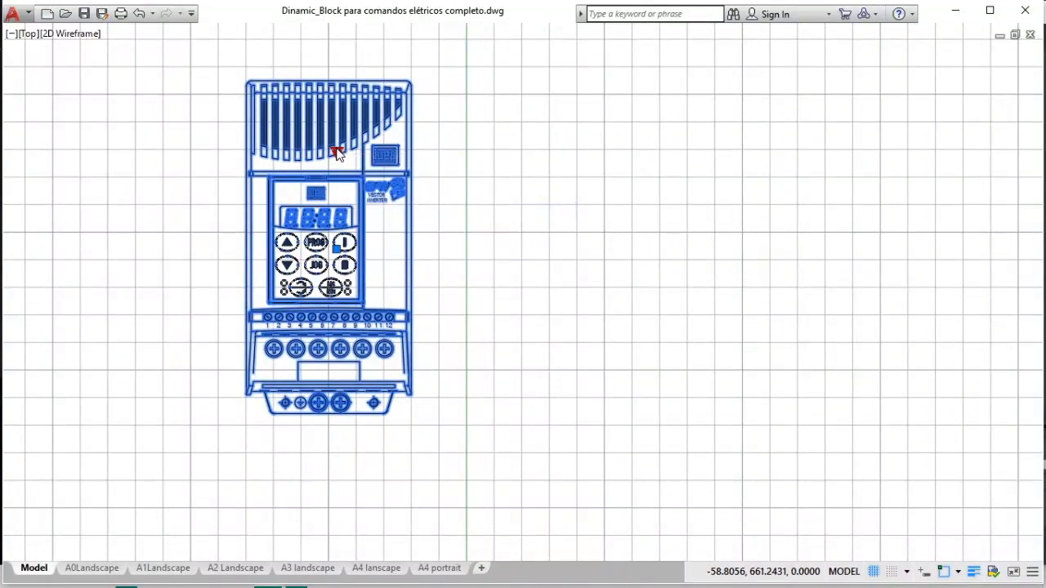
{"action": "left_click", "coordinate": [337, 151]}
{"action": "mouse_move", "coordinate": [413, 191]}
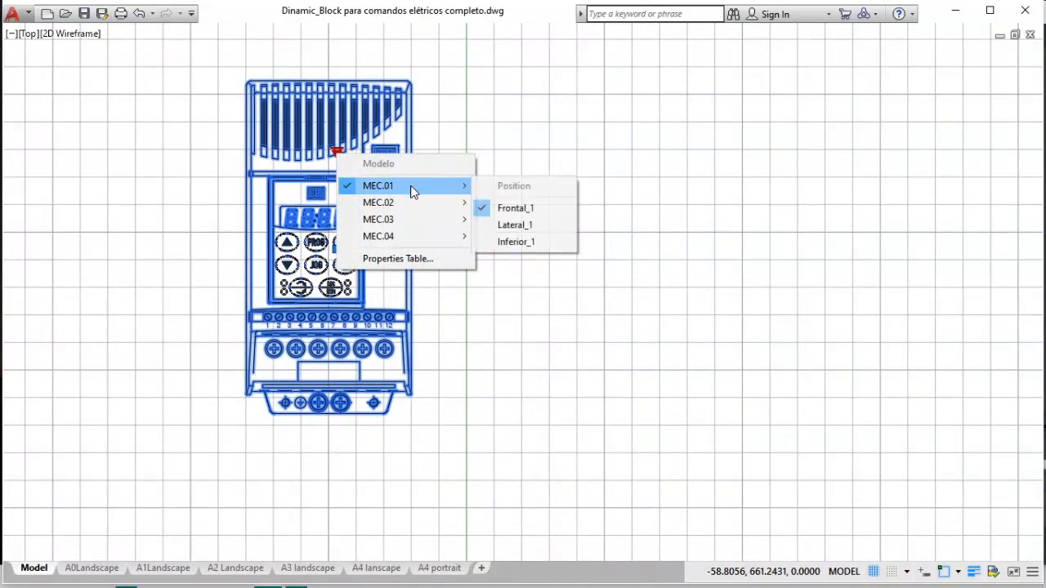
{"action": "left_click", "coordinate": [510, 225]}
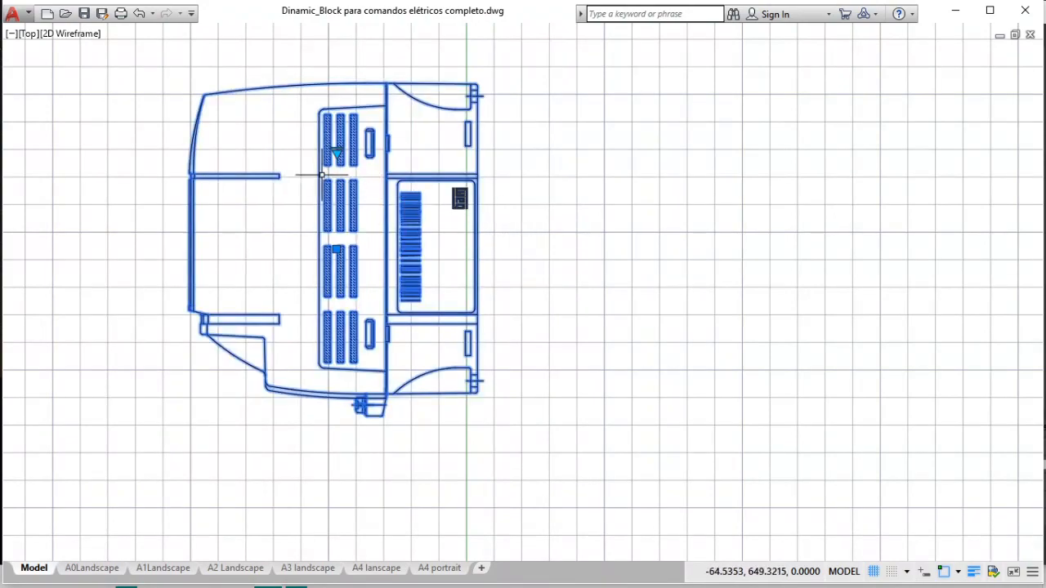
Switch the CFW08 inverter block to the MEC.01 Inferior_1 view and inspect its terminals up close.
{"action": "left_click", "coordinate": [336, 151]}
{"action": "mouse_move", "coordinate": [367, 179]}
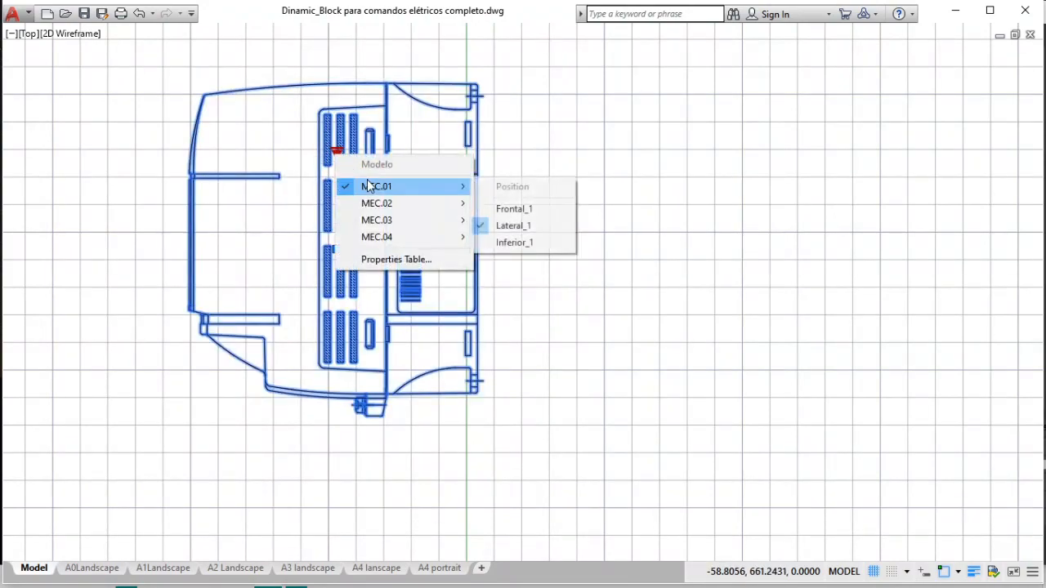
{"action": "left_click", "coordinate": [537, 244]}
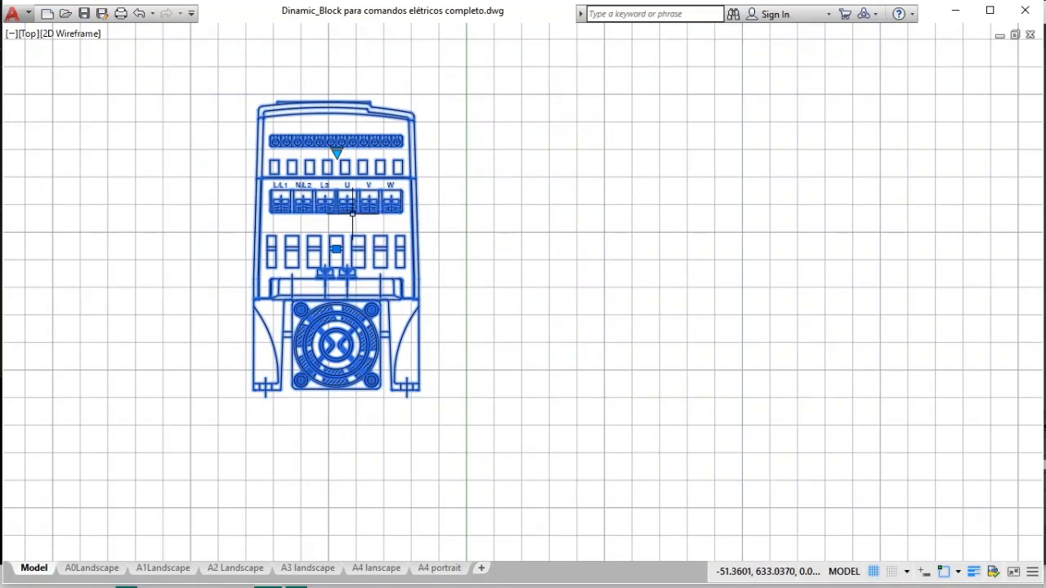
{"action": "scroll", "coordinate": [295, 163], "scroll_direction": "up", "scroll_amount": 4}
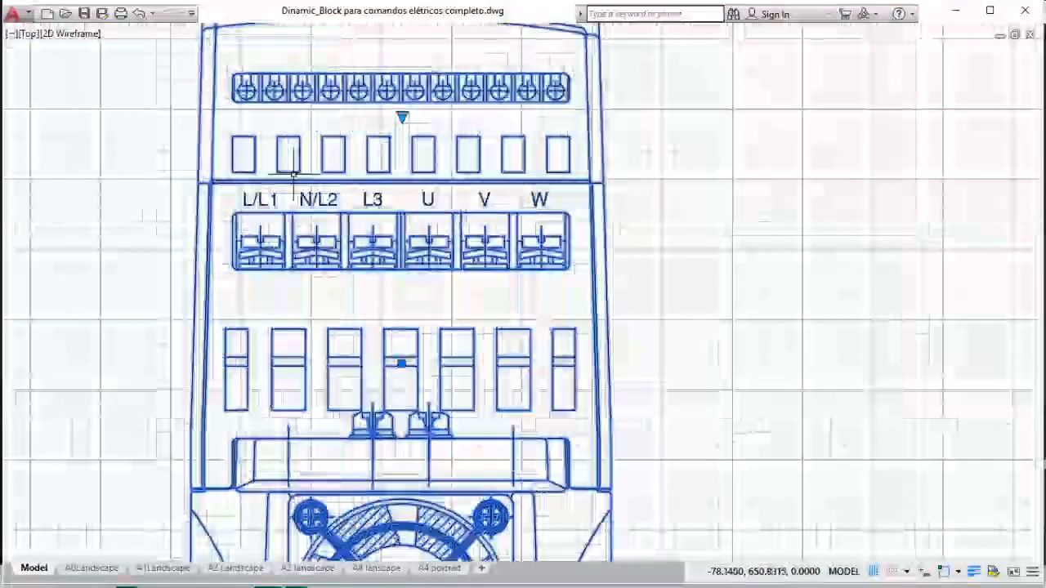
{"action": "scroll", "coordinate": [475, 209], "scroll_direction": "down", "scroll_amount": 4}
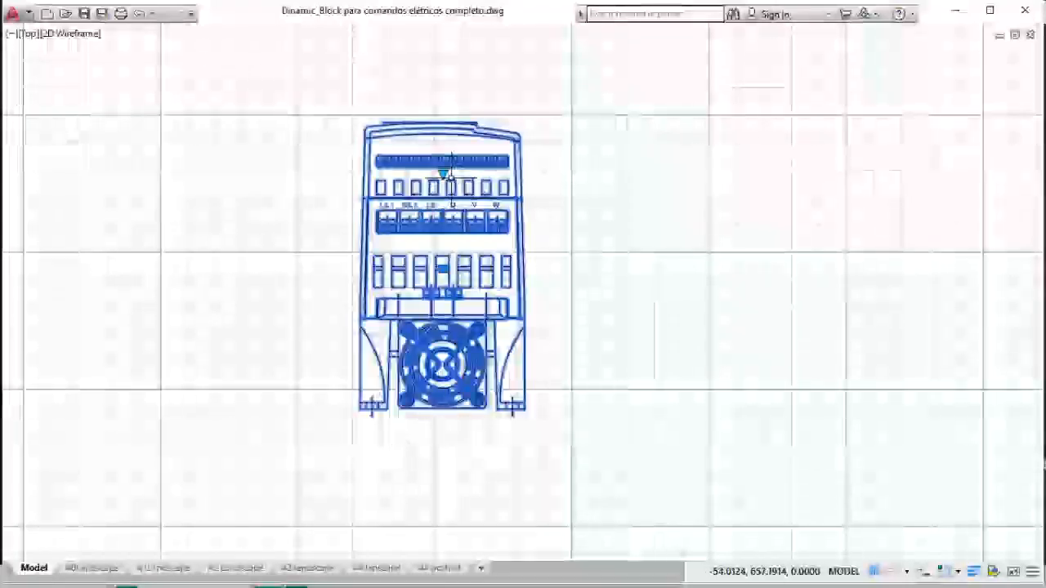
Choose the MEC.02 Frontal_2 view for the CFW08 inverter block, followed by the MEC.03 Frontal_3 view.
{"action": "left_click", "coordinate": [442, 174]}
{"action": "mouse_move", "coordinate": [523, 222]}
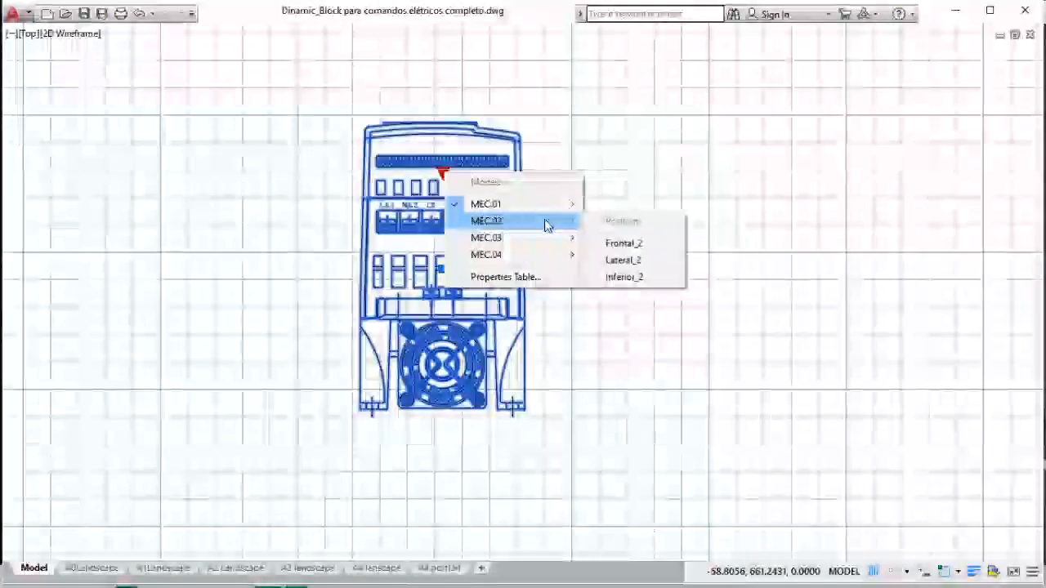
{"action": "left_click", "coordinate": [612, 240]}
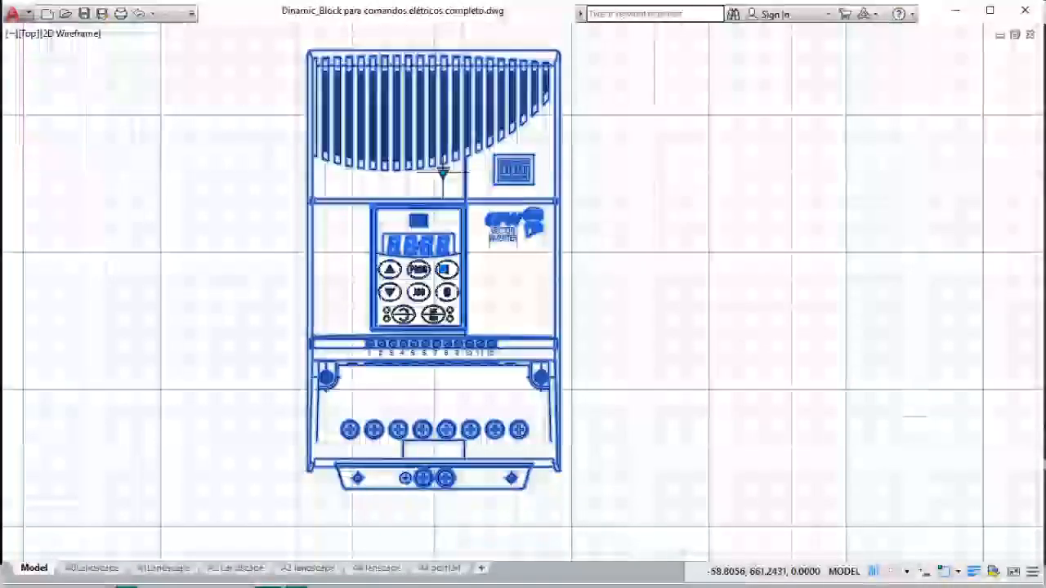
{"action": "left_click", "coordinate": [442, 174]}
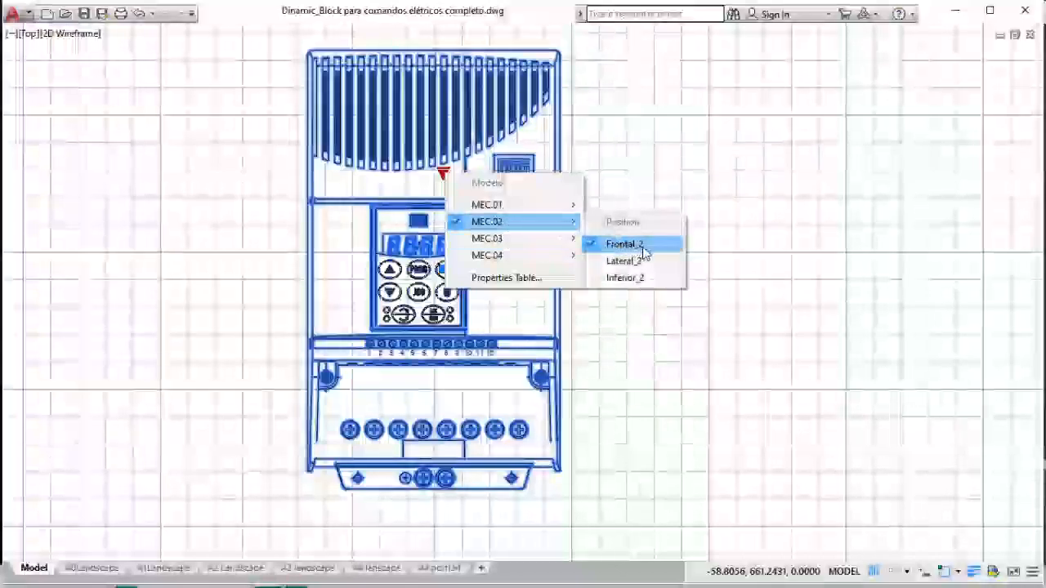
{"action": "mouse_move", "coordinate": [540, 247]}
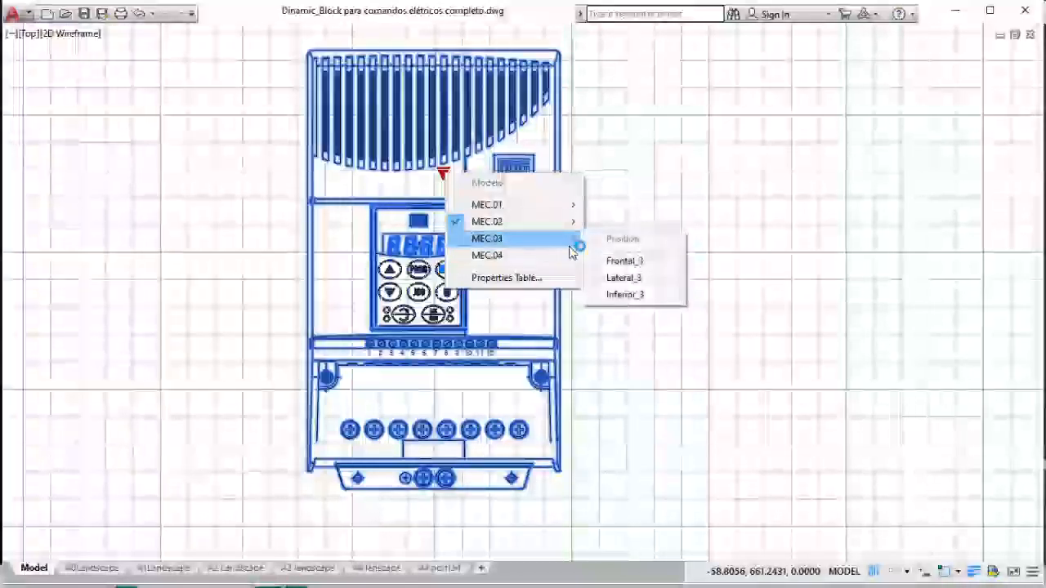
{"action": "left_click", "coordinate": [621, 261]}
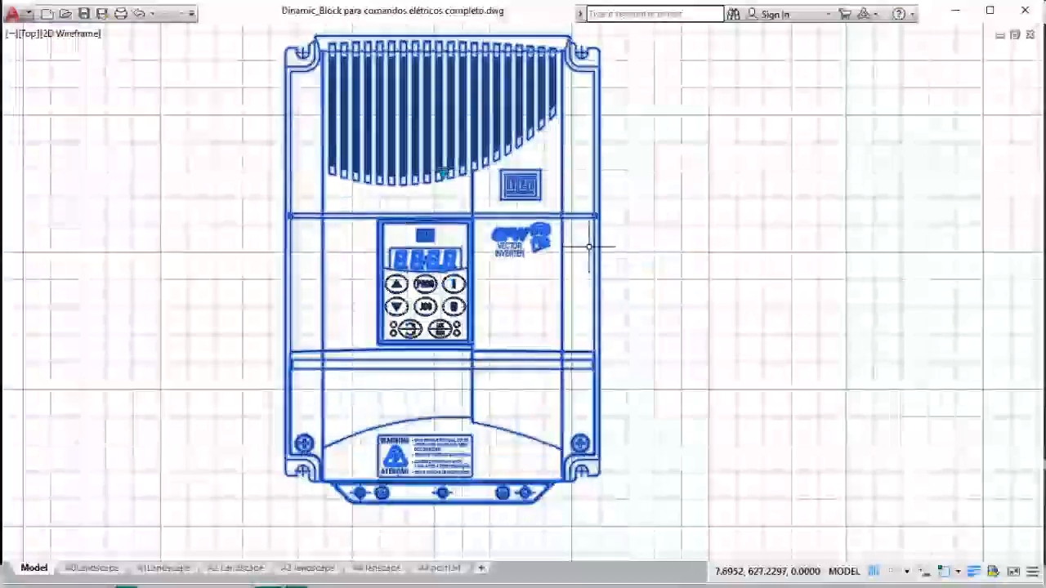
Switch the CFW08 inverter block to the front view of model MEC.04.
{"action": "left_click", "coordinate": [442, 172]}
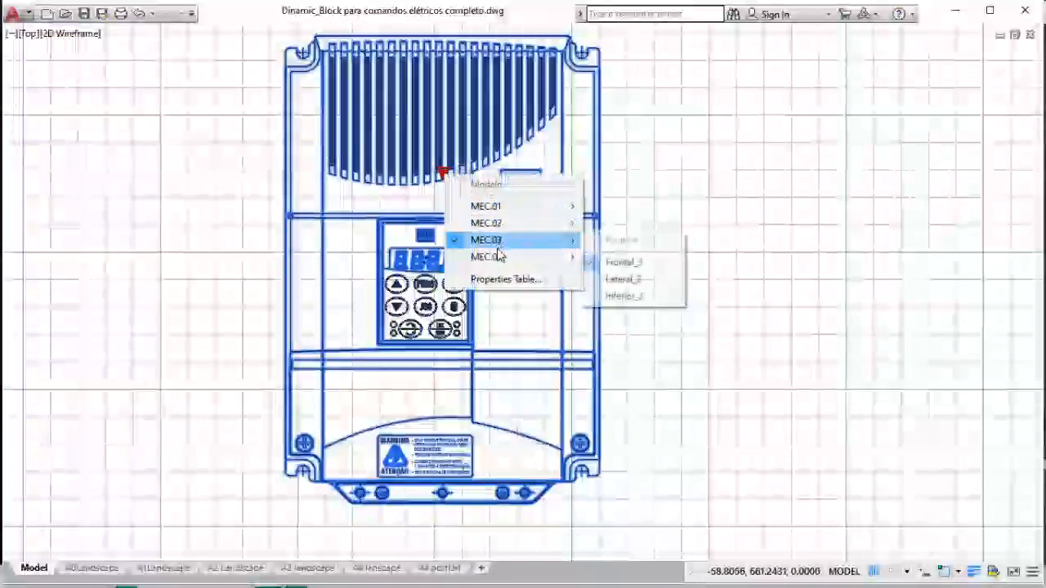
{"action": "mouse_move", "coordinate": [502, 267]}
{"action": "left_click", "coordinate": [606, 281]}
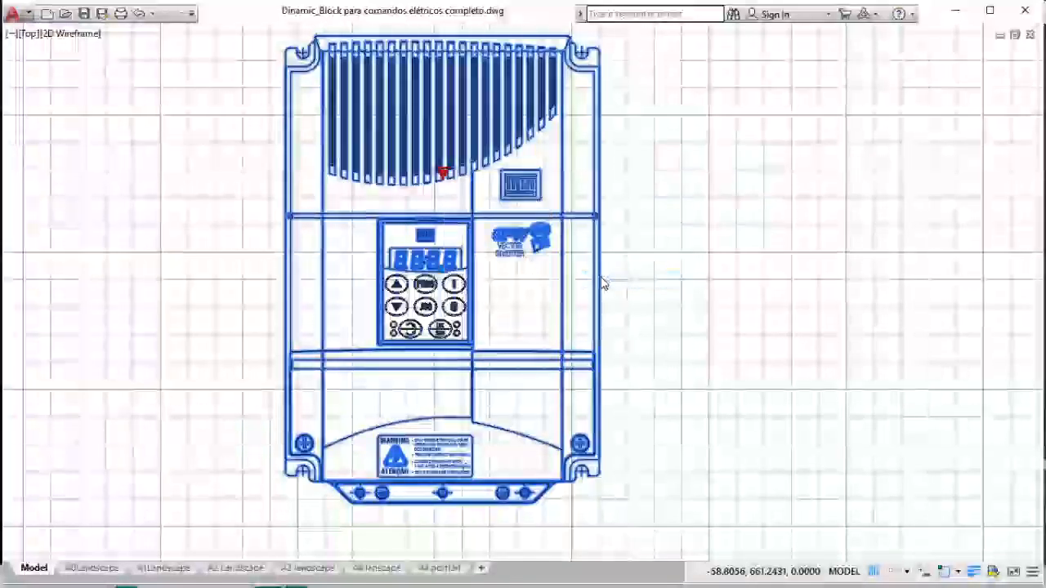
{"action": "scroll", "coordinate": [603, 264], "scroll_direction": "up", "scroll_amount": 1}
{"action": "scroll", "coordinate": [589, 260], "scroll_direction": "down", "scroll_amount": 2}
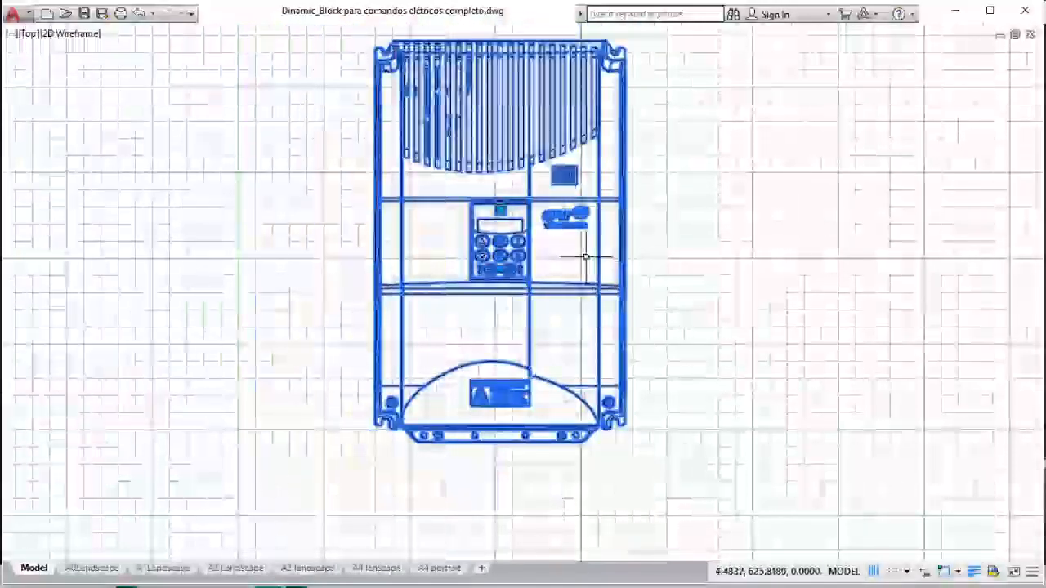
Set the CFW08 inverter block to the MEC.01 Frontal_1 view and move it back beside the soft-starter on the sheet.
{"action": "left_click", "coordinate": [500, 211]}
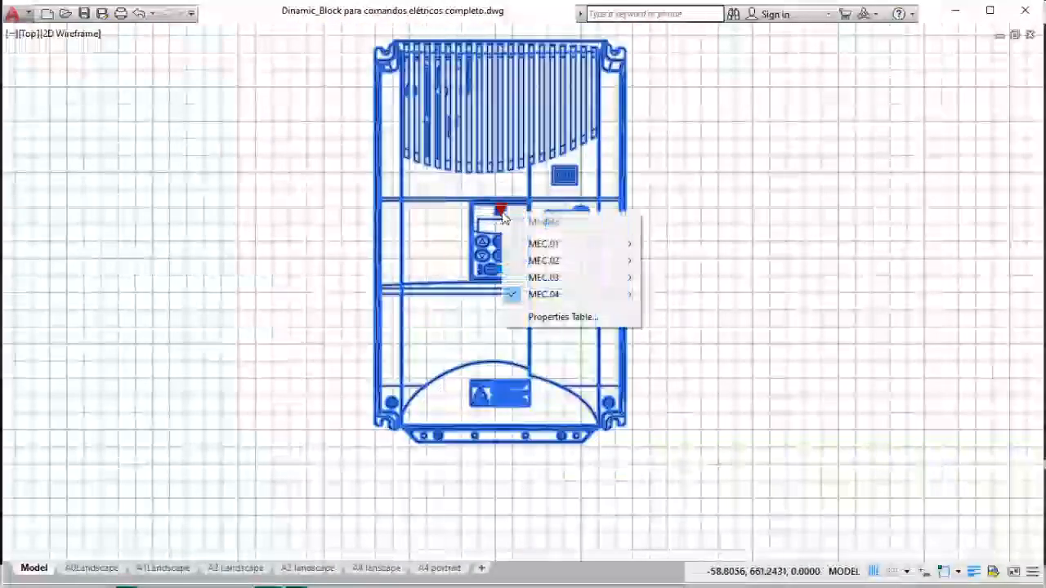
{"action": "mouse_move", "coordinate": [533, 244]}
{"action": "left_click", "coordinate": [692, 267]}
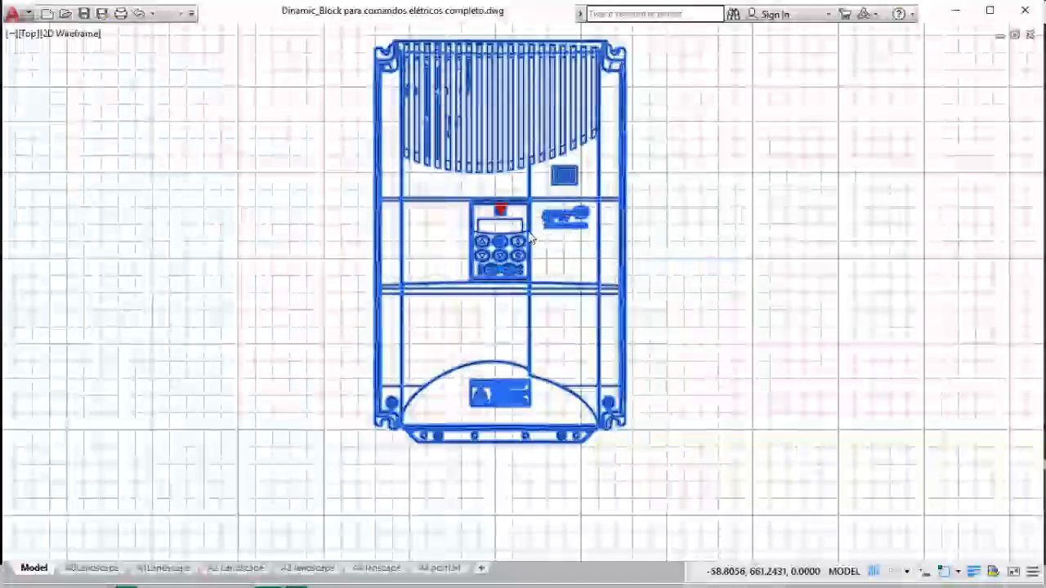
{"action": "scroll", "coordinate": [507, 214], "scroll_direction": "down", "scroll_amount": 2}
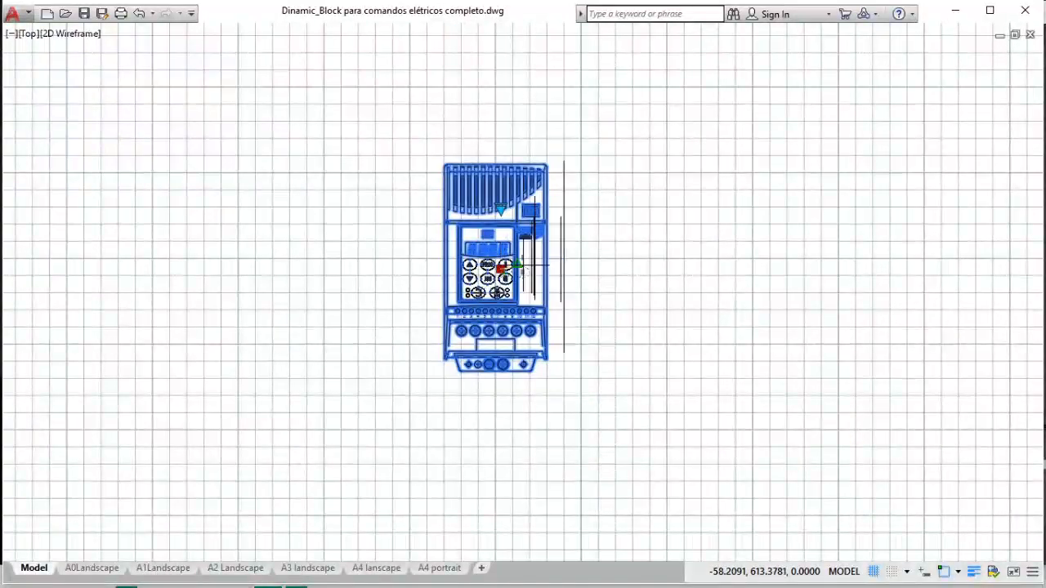
{"action": "scroll", "coordinate": [523, 266], "scroll_direction": "down", "scroll_amount": 5}
{"action": "scroll", "coordinate": [799, 270], "scroll_direction": "up", "scroll_amount": 7}
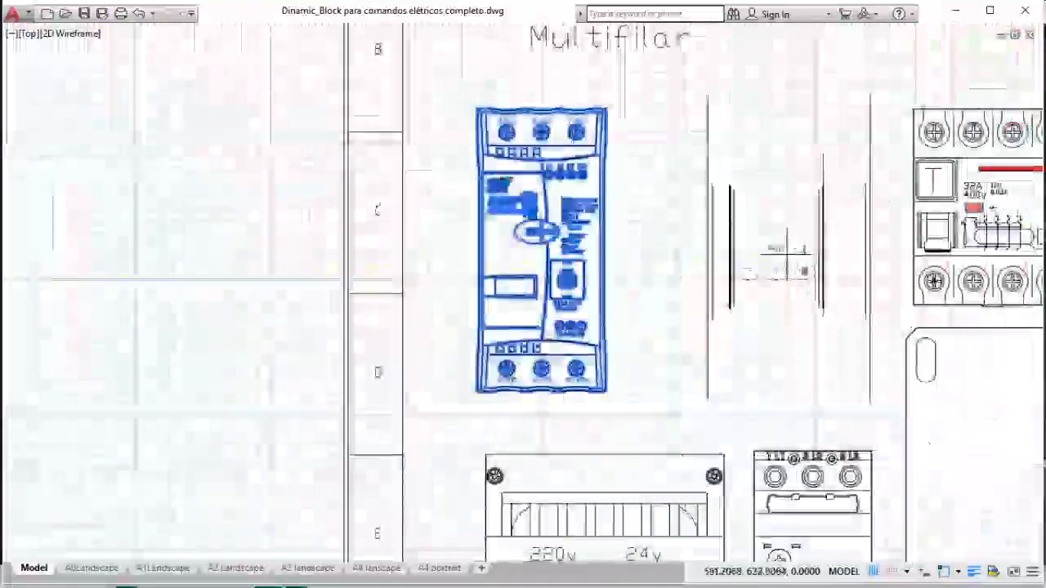
Move the four-pole IDR protection block from beside the inverter to the empty area outside the sheet frame.
{"action": "mouse_move", "coordinate": [847, 148]}
{"action": "middle_mouse_down"}
{"action": "mouse_move", "coordinate": [404, 117]}
{"action": "mouse_move", "coordinate": [373, 128]}
{"action": "middle_mouse_up"}
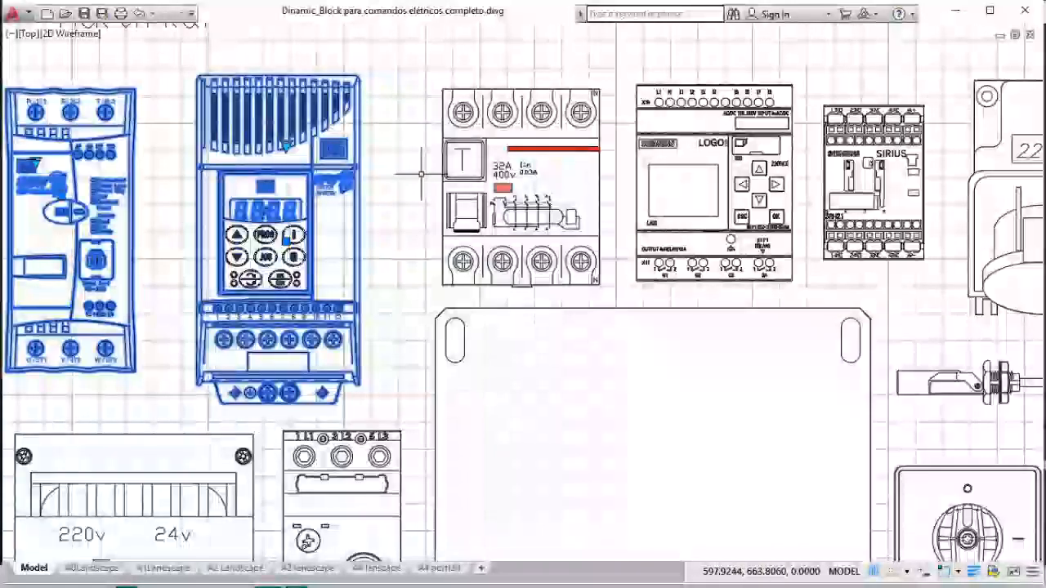
{"action": "left_click", "coordinate": [442, 186]}
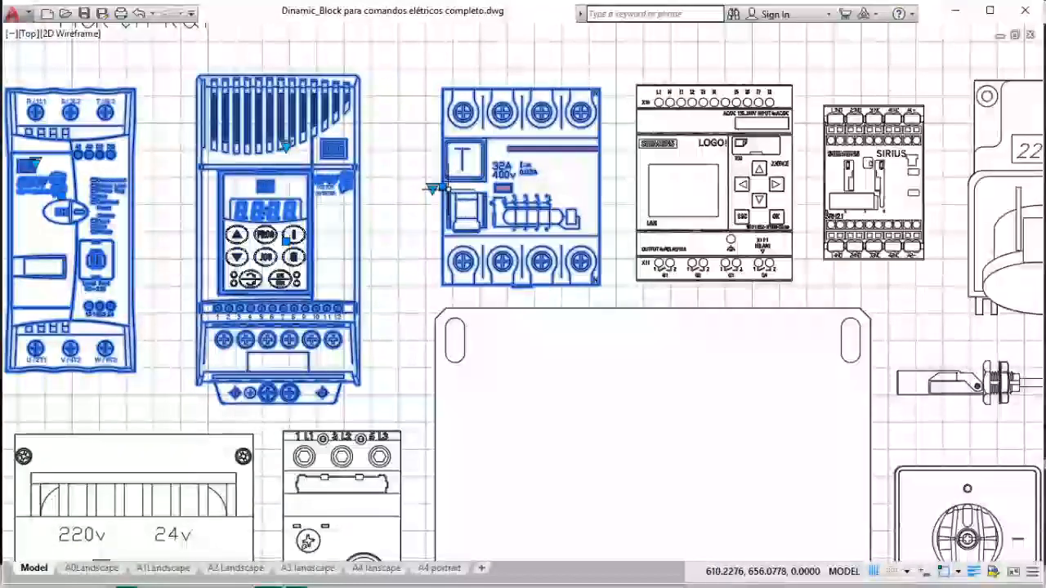
{"action": "scroll", "coordinate": [442, 187], "scroll_direction": "down", "scroll_amount": 6}
{"action": "middle_click_drag", "start_coordinate": [237, 196], "coordinate": [616, 193]}
{"action": "left_click", "coordinate": [403, 172]}
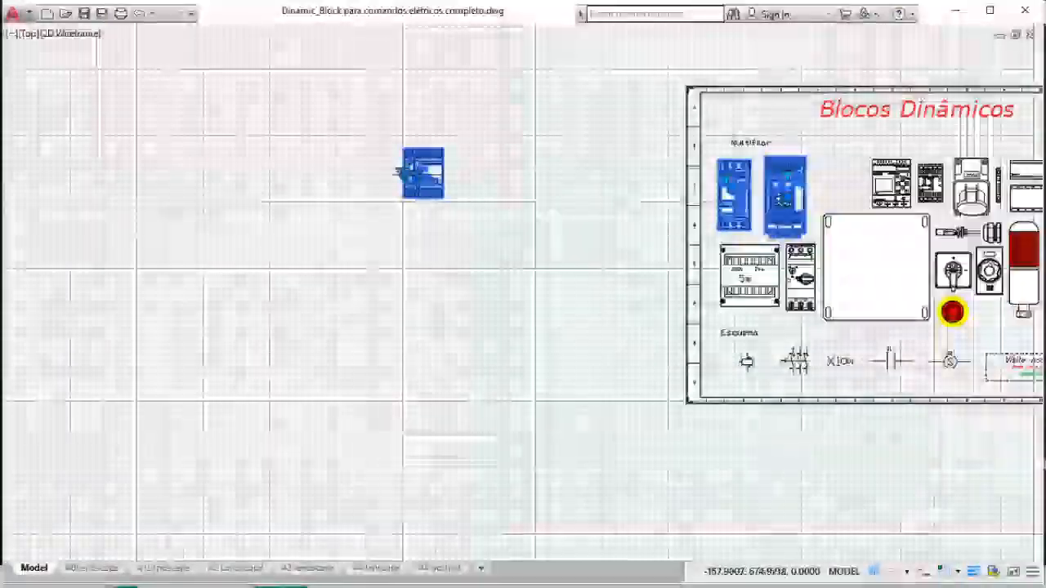
Switch the protection block from the IDR to the DPS component of the DPS group.
{"action": "scroll", "coordinate": [404, 163], "scroll_direction": "up", "scroll_amount": 4}
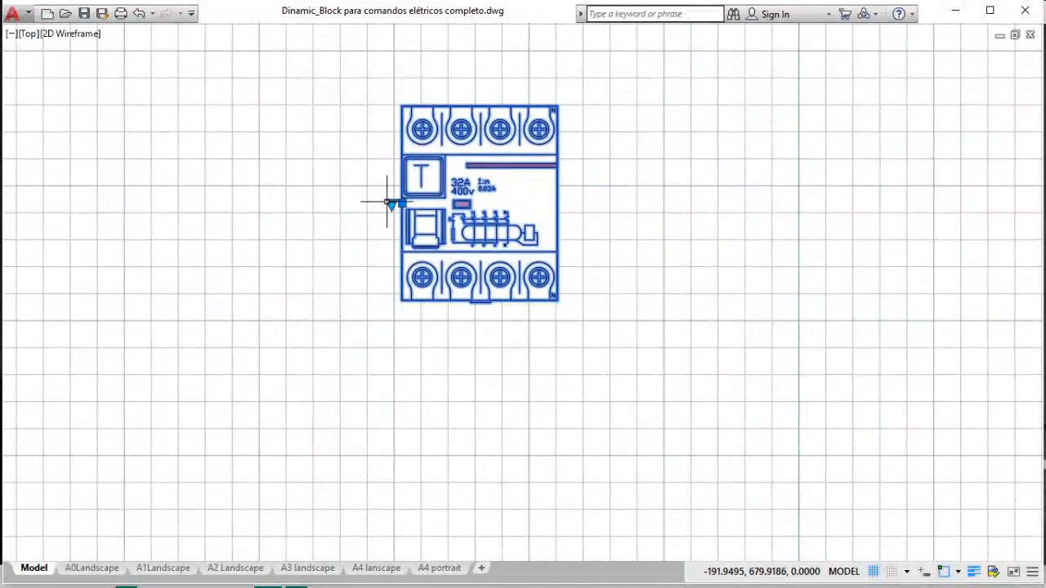
{"action": "left_click", "coordinate": [392, 205]}
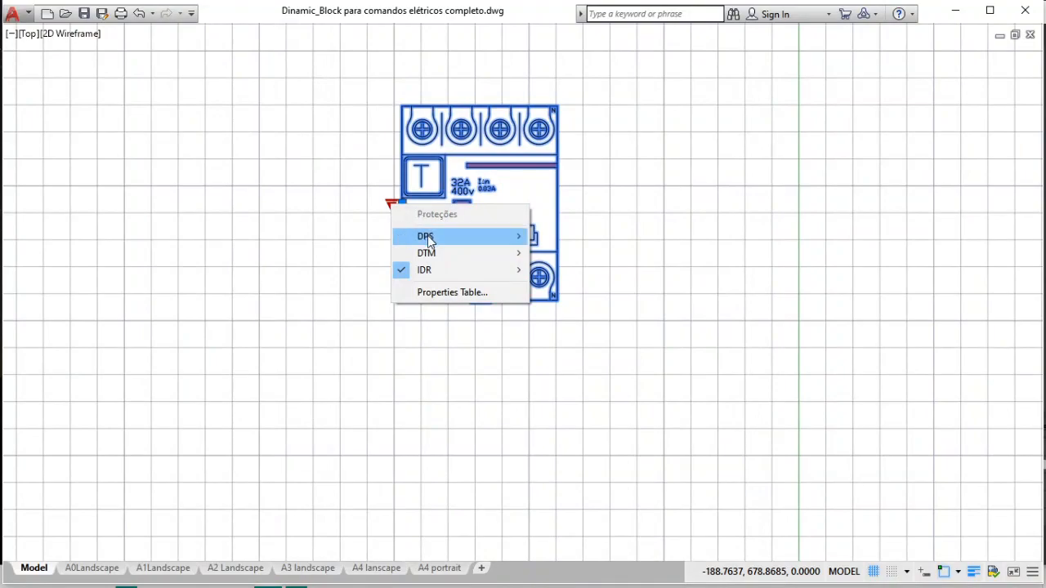
{"action": "mouse_move", "coordinate": [429, 240]}
{"action": "left_click", "coordinate": [559, 258]}
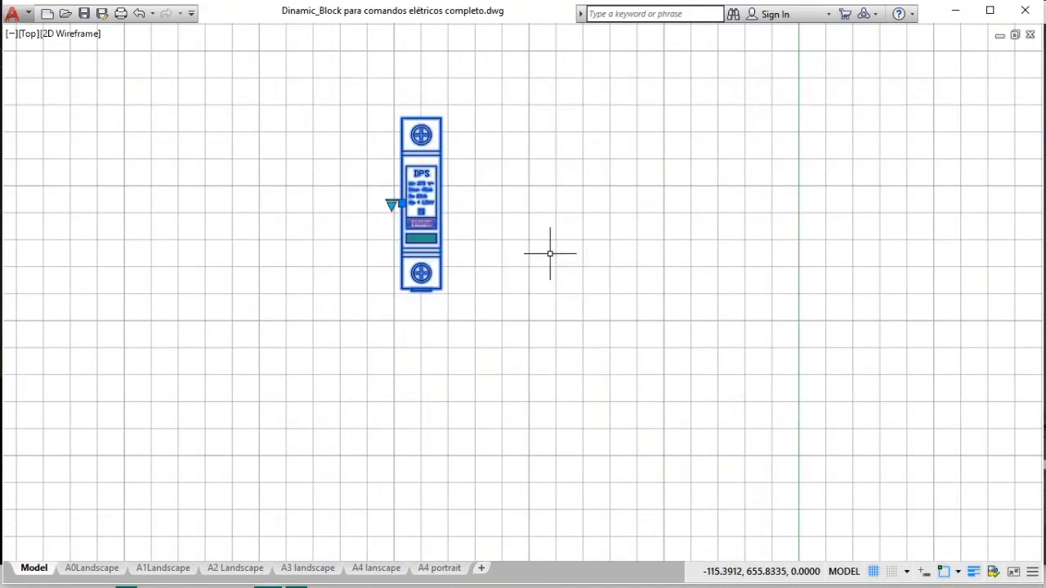
Choose the DPS_1 component for the protection block, followed by DPS_2.
{"action": "left_click", "coordinate": [391, 205]}
{"action": "mouse_move", "coordinate": [407, 233]}
{"action": "left_click", "coordinate": [594, 275]}
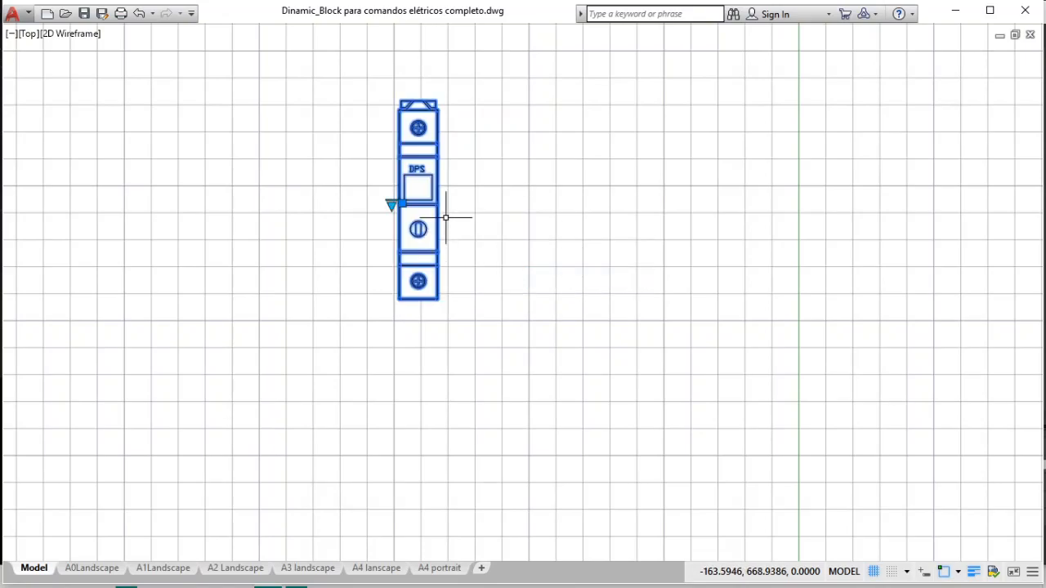
{"action": "left_click", "coordinate": [392, 204]}
{"action": "mouse_move", "coordinate": [425, 237]}
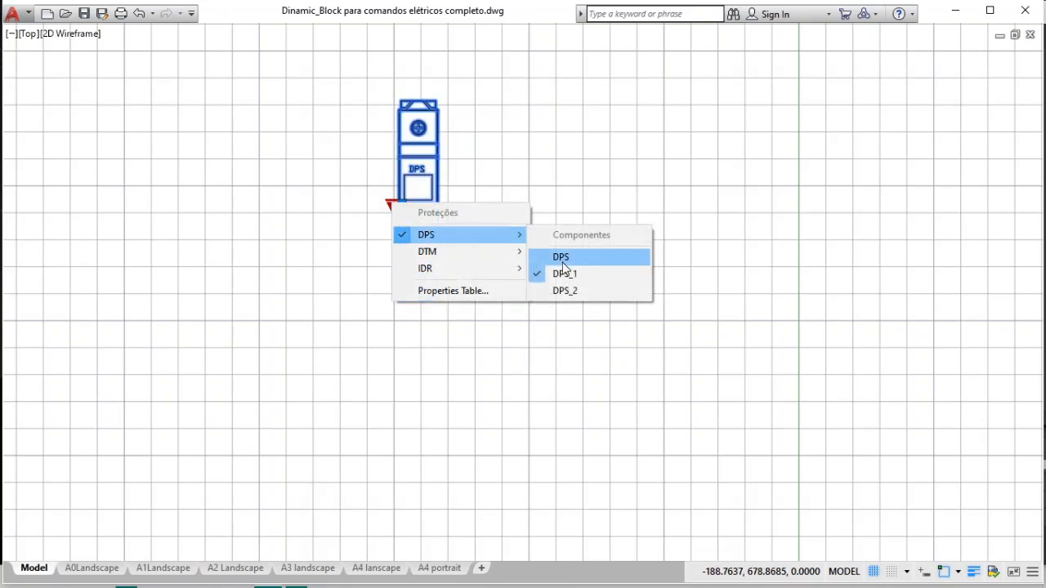
{"action": "left_click", "coordinate": [565, 292]}
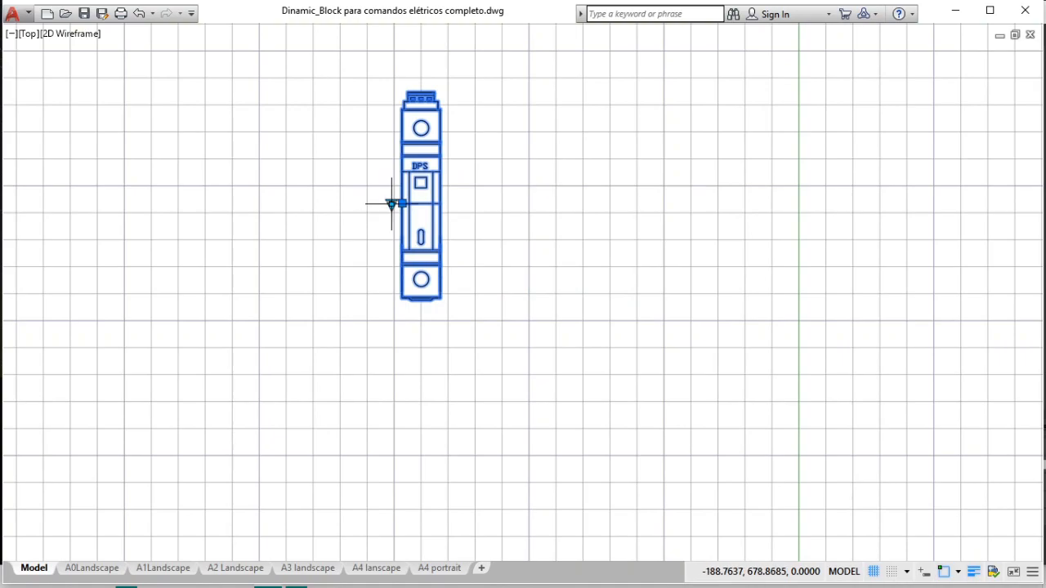
Switch the protection block to the DTM Monopolar component and clear the selection.
{"action": "left_click", "coordinate": [392, 205]}
{"action": "mouse_move", "coordinate": [434, 255]}
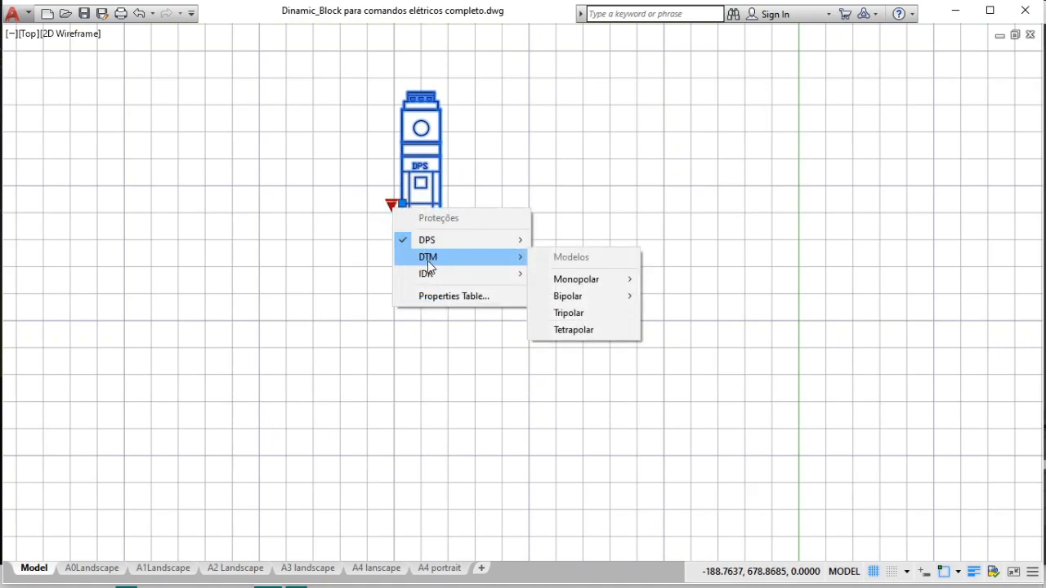
{"action": "mouse_move", "coordinate": [560, 280]}
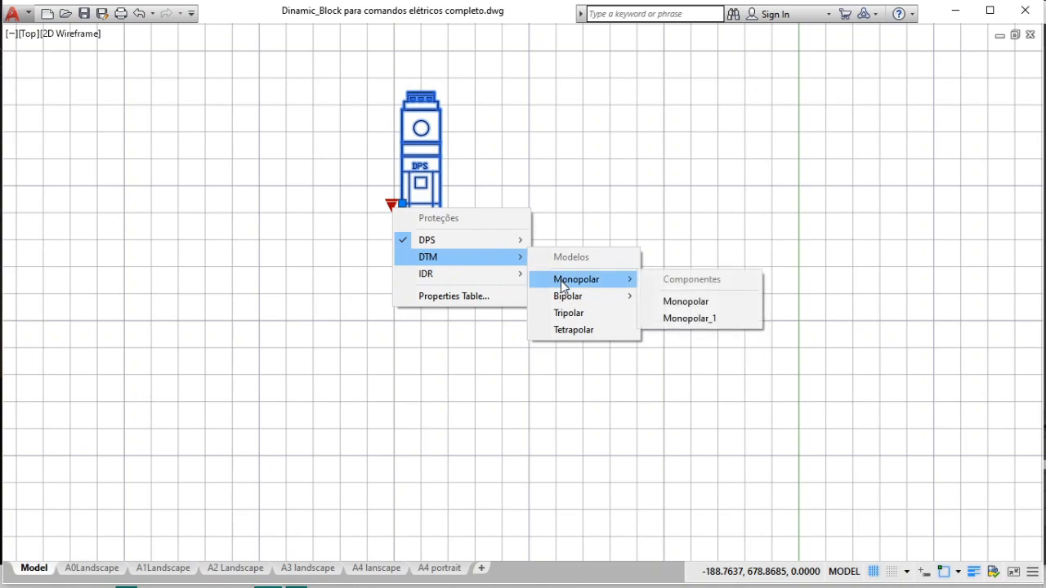
{"action": "left_click", "coordinate": [685, 301]}
{"action": "scroll", "coordinate": [436, 188], "scroll_direction": "up", "scroll_amount": 2}
{"action": "scroll", "coordinate": [437, 187], "scroll_direction": "up", "scroll_amount": 4}
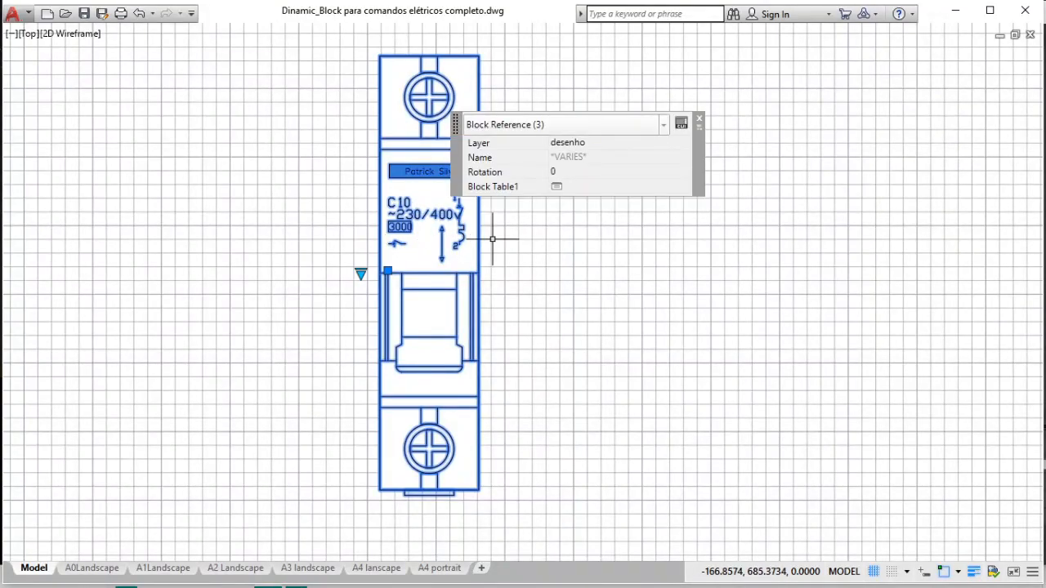
{"action": "key", "text": "Escape"}
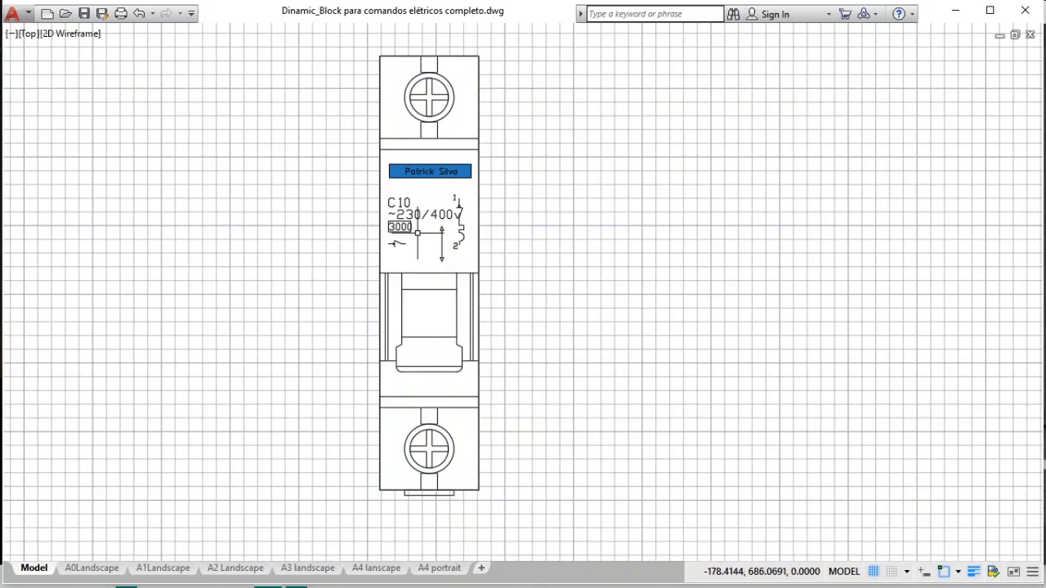
Set the single-pole breaker's nominal current attribute (Corrente nominal) to 63.
{"action": "double_click", "coordinate": [400, 228]}
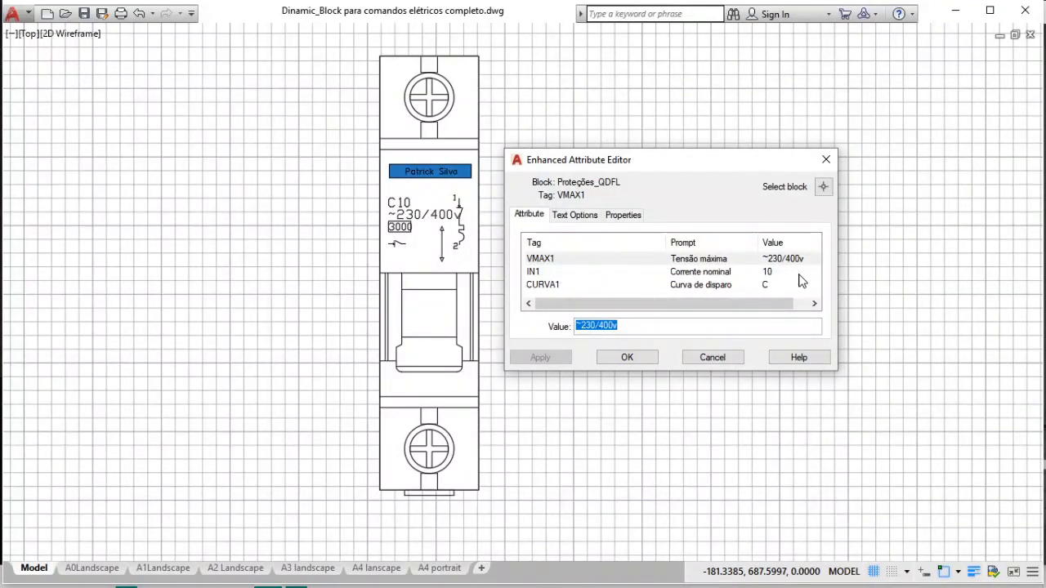
{"action": "left_click_drag", "start_coordinate": [611, 303], "coordinate": [754, 303]}
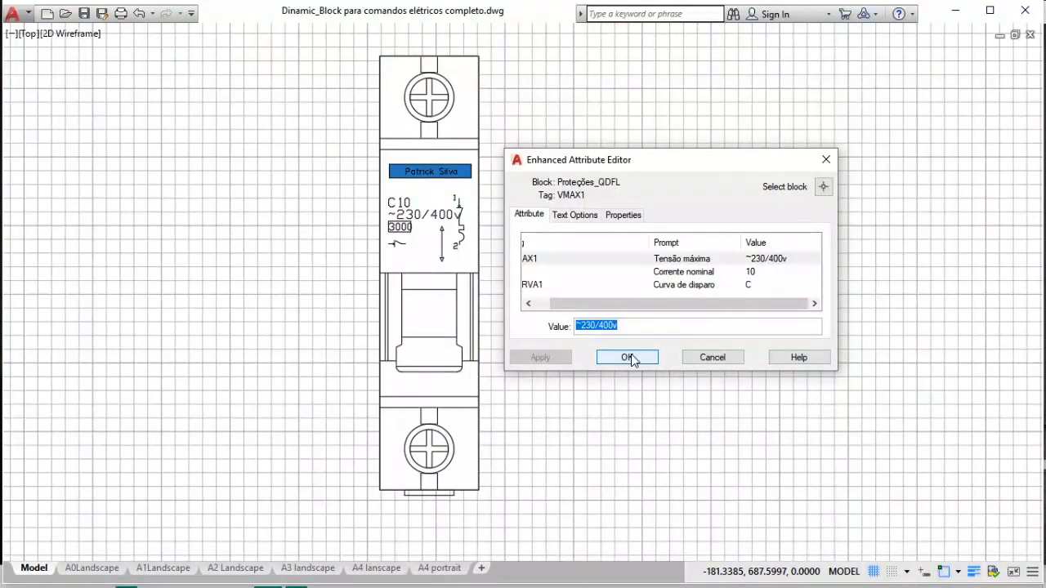
{"action": "left_click", "coordinate": [722, 272]}
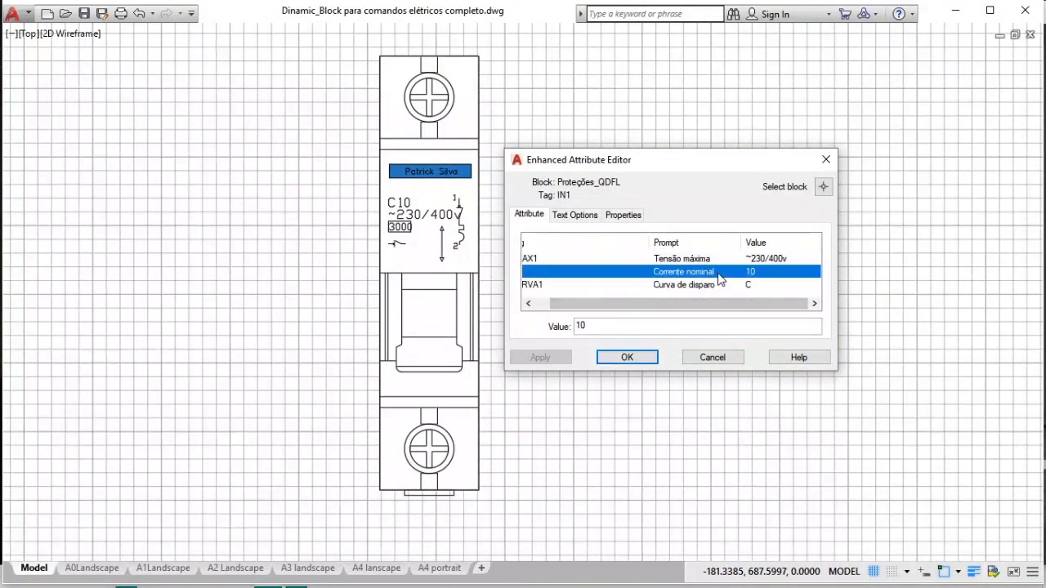
{"action": "left_click_drag", "start_coordinate": [605, 328], "coordinate": [568, 331]}
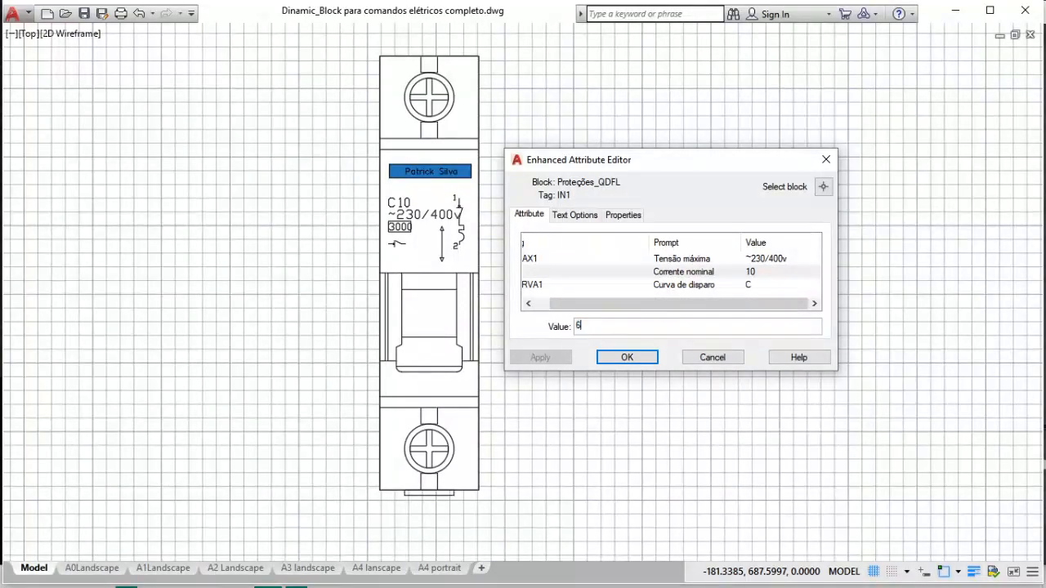
{"action": "left_click", "coordinate": [627, 358]}
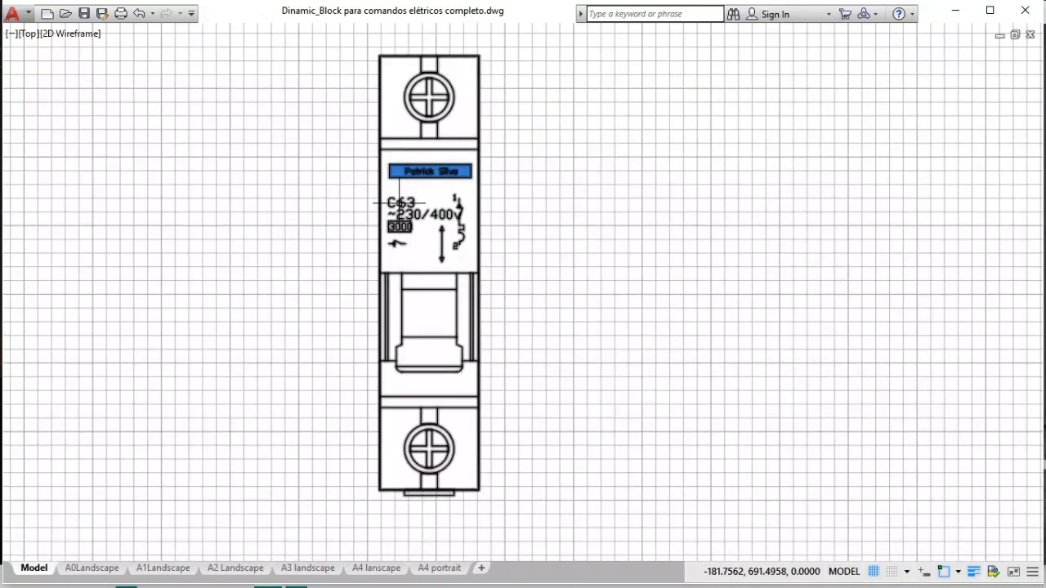
Check the single-pole breaker's attributes without changing them and switch the protection block to the first DTM Bipolar component.
{"action": "double_click", "coordinate": [397, 234]}
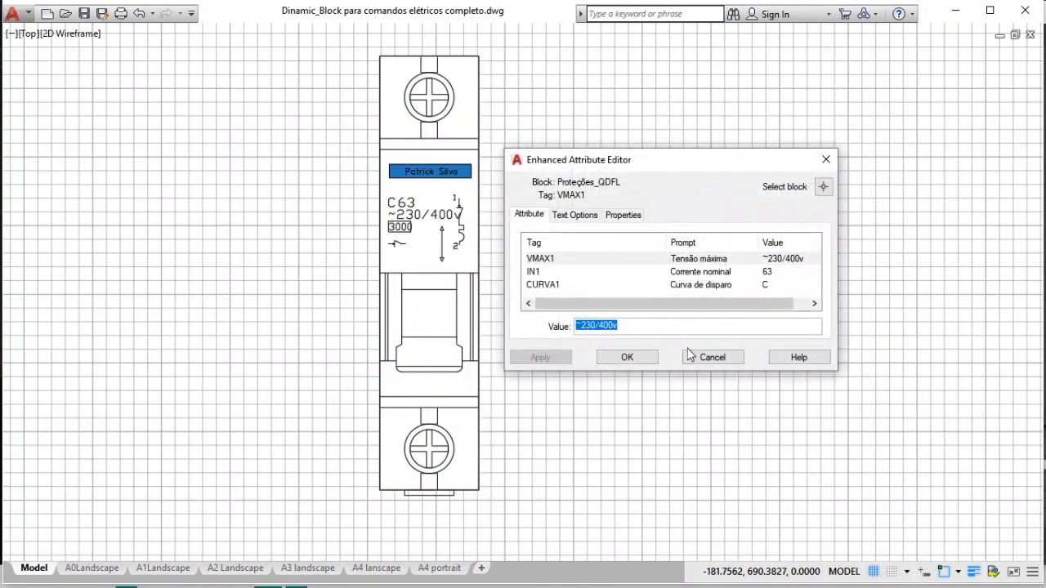
{"action": "left_click", "coordinate": [711, 357]}
{"action": "left_click", "coordinate": [380, 263]}
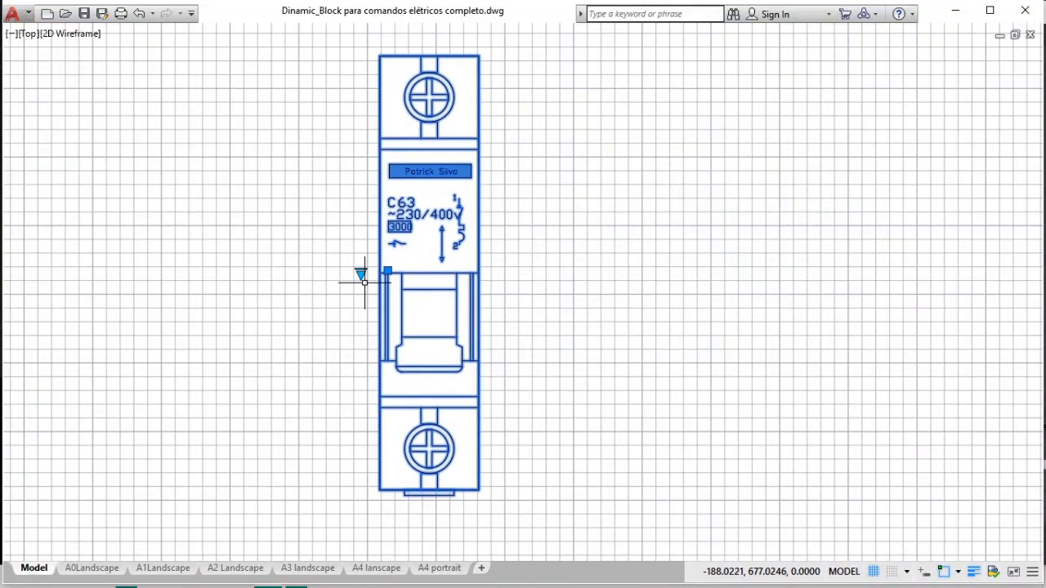
{"action": "left_click", "coordinate": [361, 273]}
{"action": "mouse_move", "coordinate": [433, 327]}
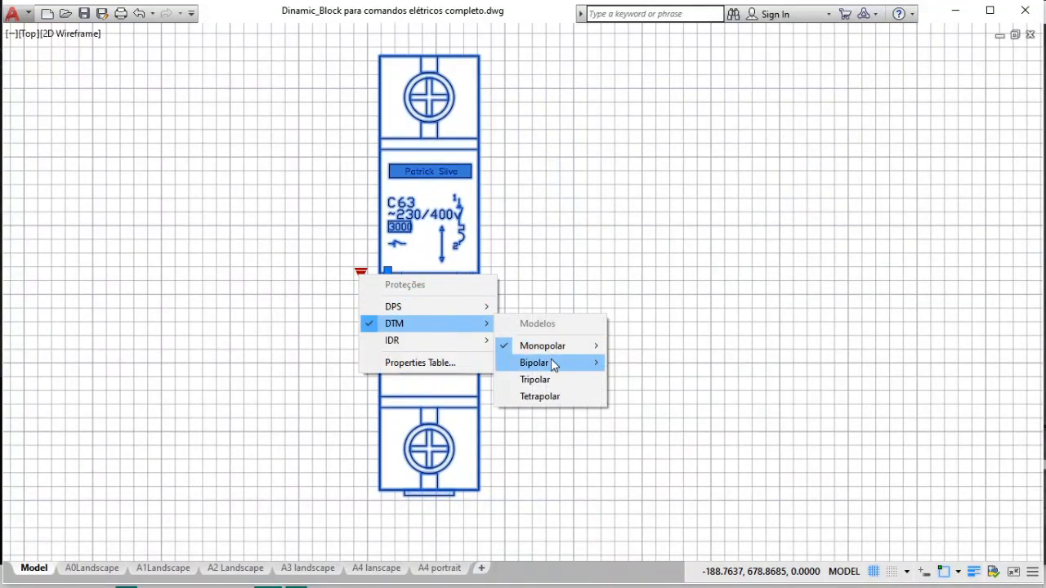
{"action": "mouse_move", "coordinate": [551, 359]}
{"action": "left_click", "coordinate": [631, 387]}
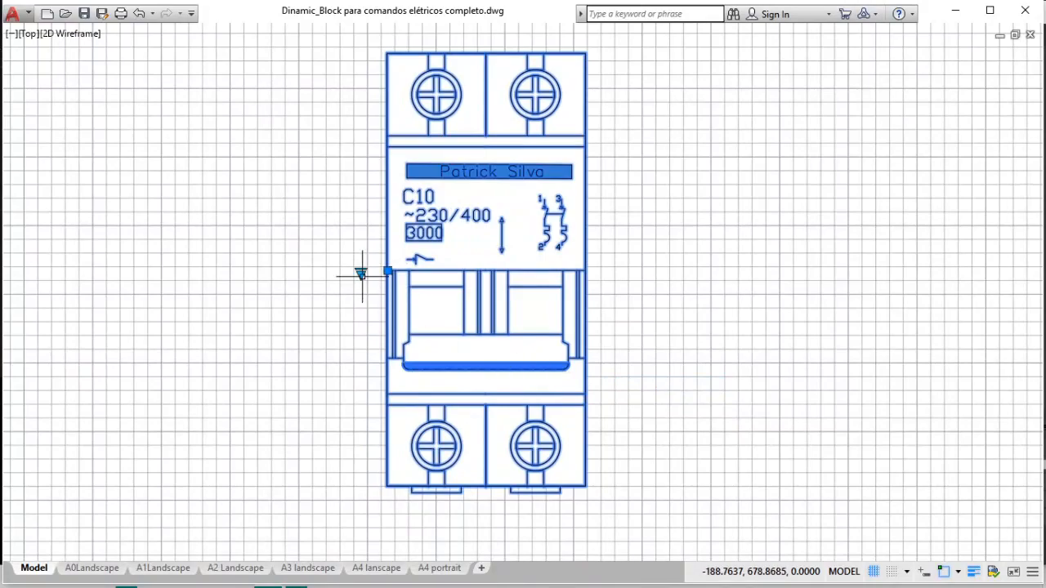
Switch the protection block to the other DTM Bipolar component, the plain switch marked 1 and 0.
{"action": "left_click", "coordinate": [361, 273]}
{"action": "mouse_move", "coordinate": [460, 328]}
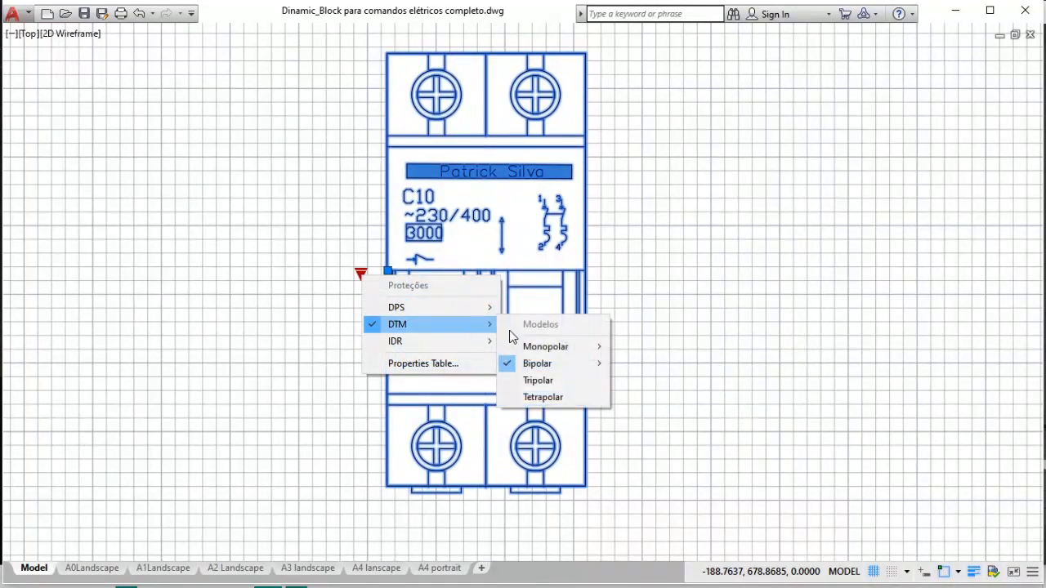
{"action": "mouse_move", "coordinate": [537, 363]}
{"action": "left_click", "coordinate": [654, 404]}
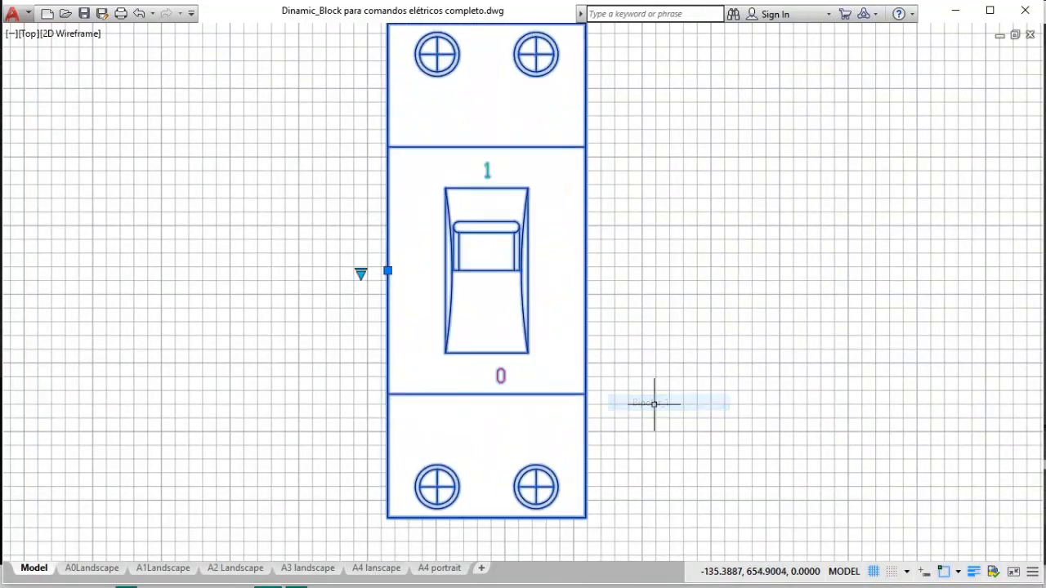
Switch the protection block to the DTM Tripolar model, followed by the DTM Tetrapolar model.
{"action": "left_click", "coordinate": [362, 273]}
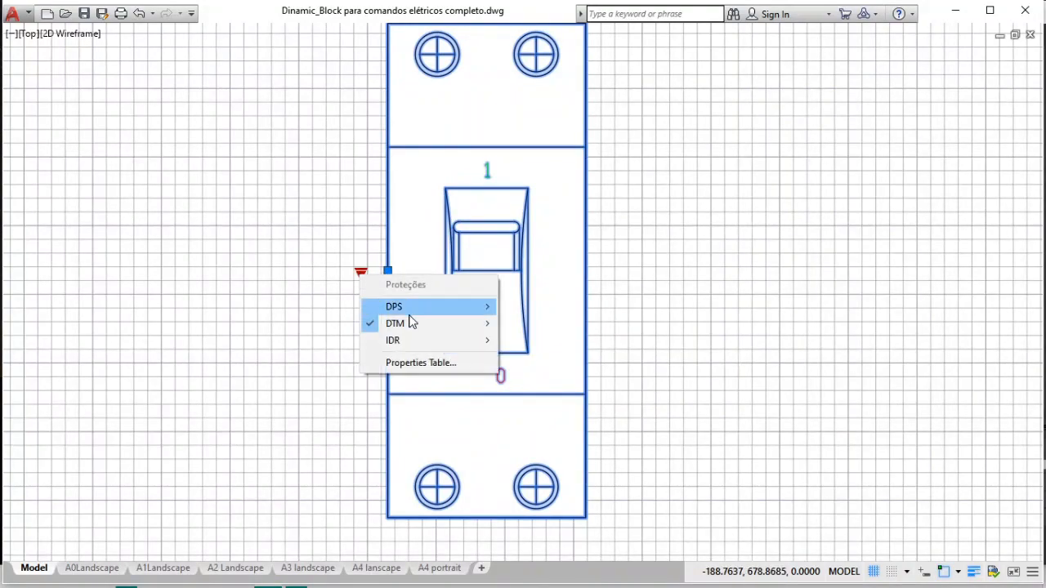
{"action": "mouse_move", "coordinate": [427, 318]}
{"action": "left_click", "coordinate": [560, 376]}
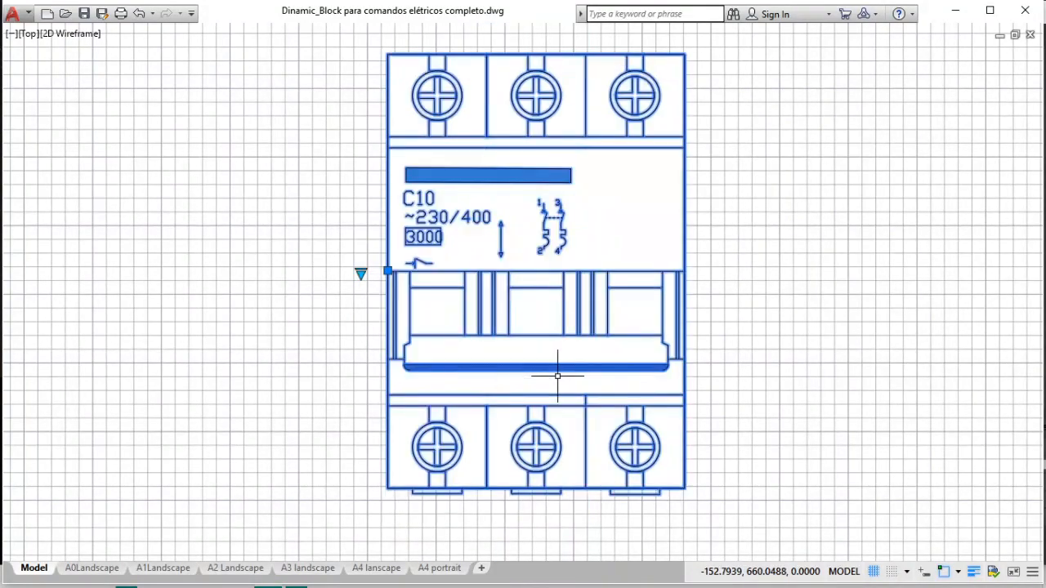
{"action": "left_click", "coordinate": [362, 274]}
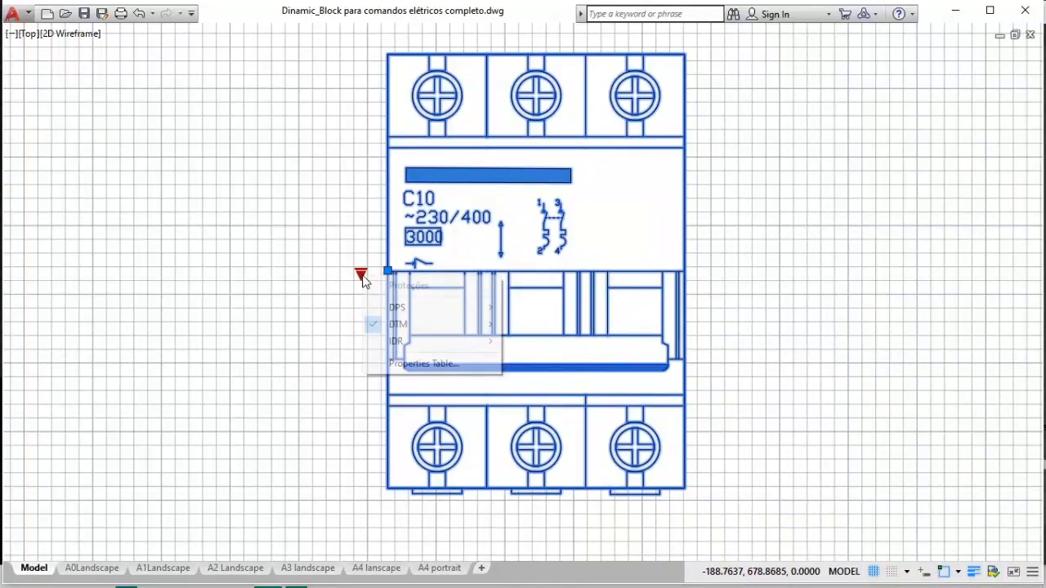
{"action": "mouse_move", "coordinate": [426, 327]}
{"action": "left_click", "coordinate": [568, 398]}
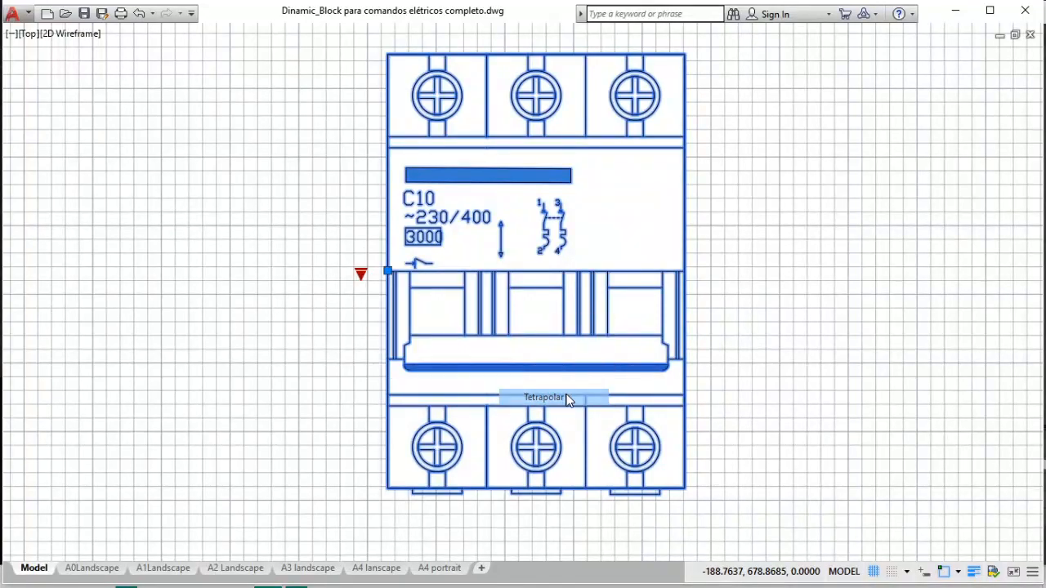
Switch the protection block from the DTM group to the IDR_bipolar model of the IDR group.
{"action": "left_click", "coordinate": [361, 273]}
{"action": "mouse_move", "coordinate": [397, 340]}
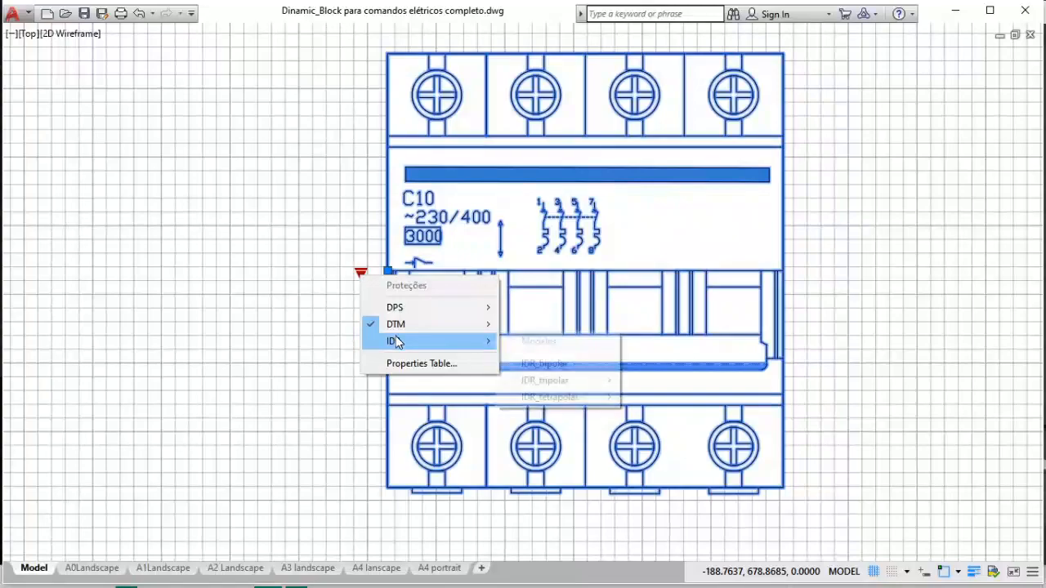
{"action": "left_click", "coordinate": [562, 362]}
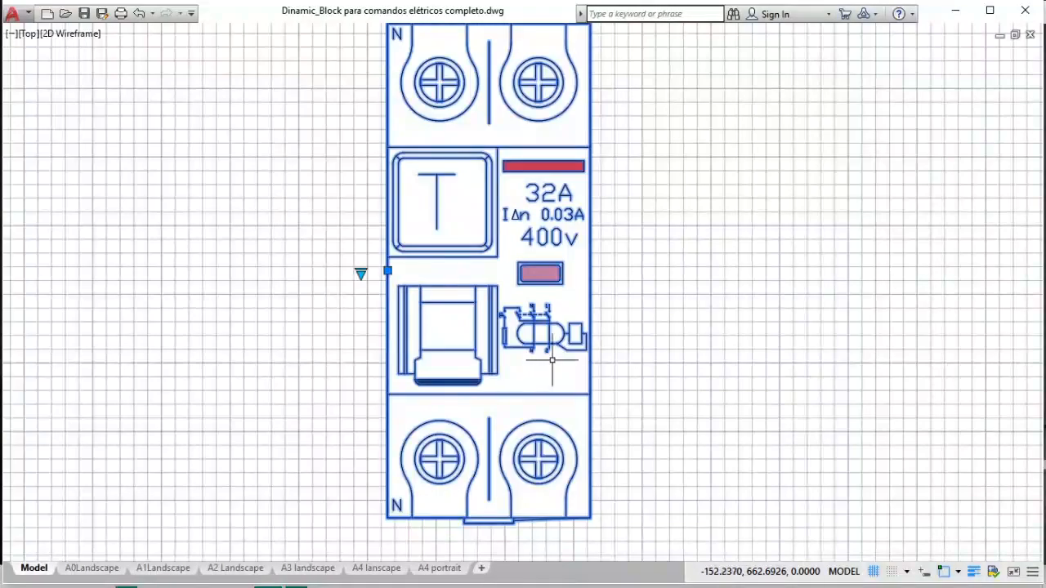
Switch the protection block to the three-module IDR_tripolar component, followed by the four-module IDR_tripolar component.
{"action": "left_click", "coordinate": [362, 274]}
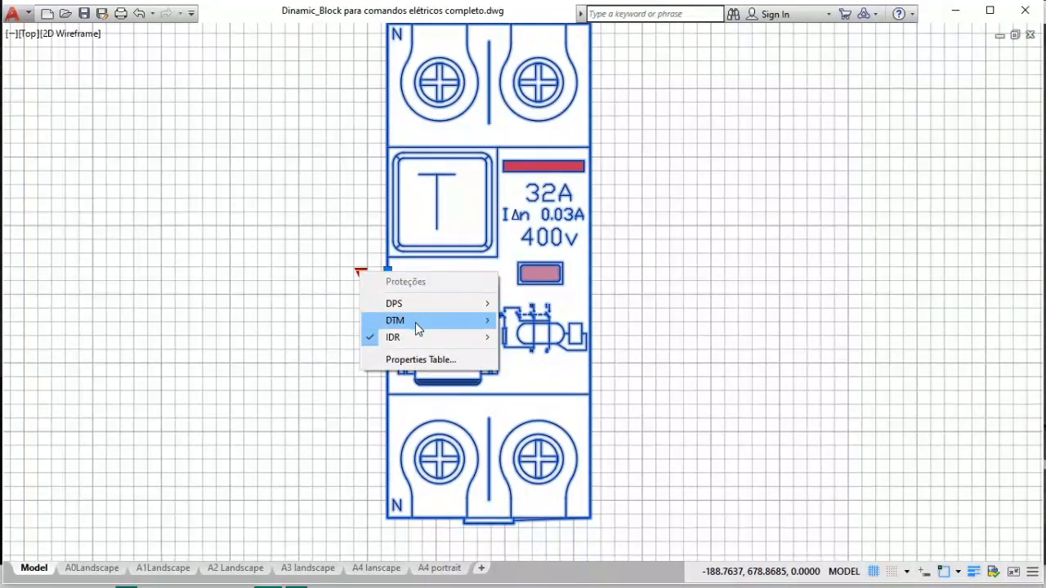
{"action": "mouse_move", "coordinate": [431, 340]}
{"action": "mouse_move", "coordinate": [586, 381]}
{"action": "left_click", "coordinate": [658, 399]}
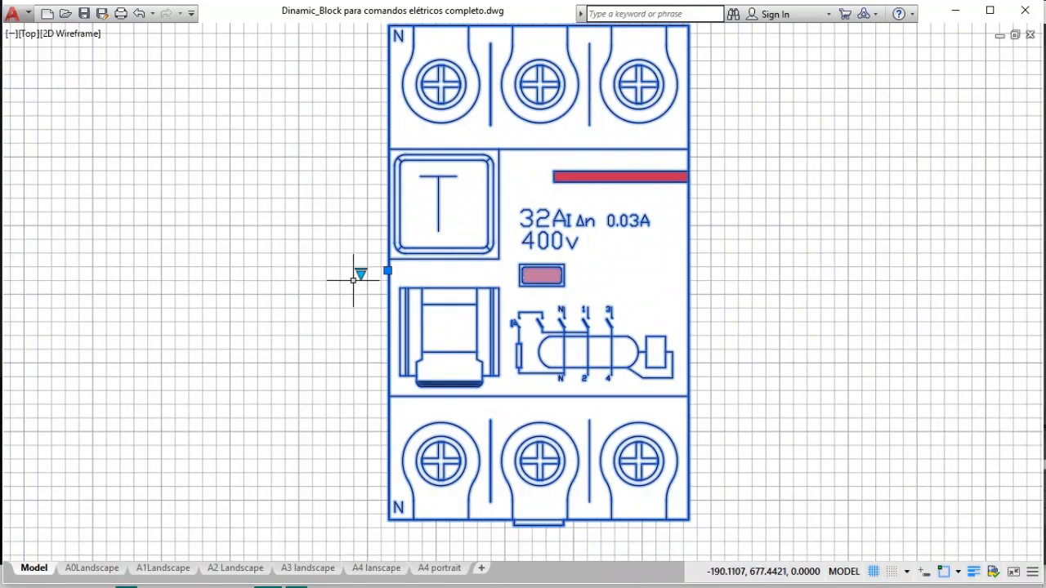
{"action": "left_click", "coordinate": [361, 274]}
{"action": "mouse_move", "coordinate": [395, 341]}
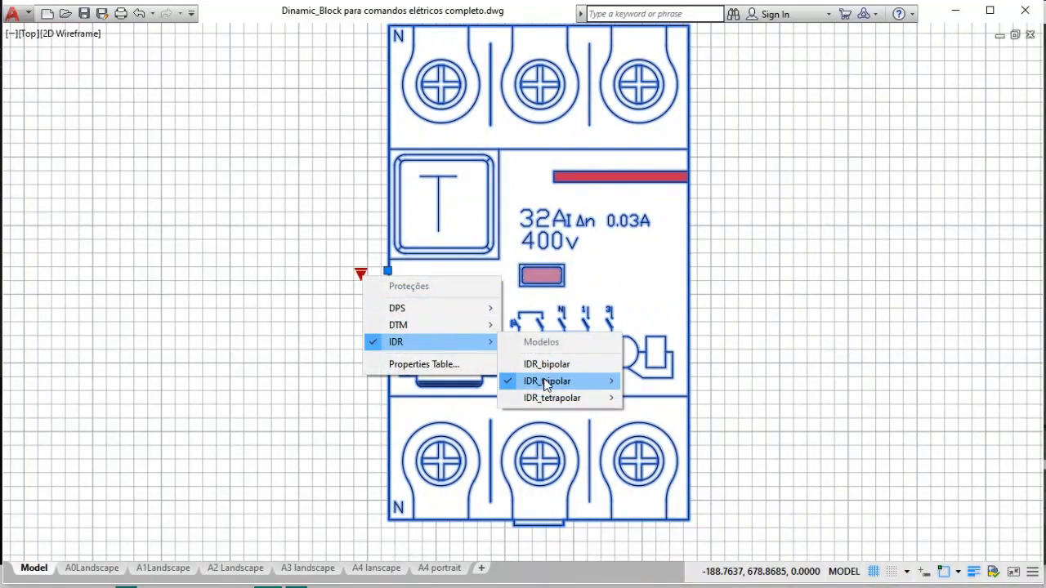
{"action": "mouse_move", "coordinate": [572, 381]}
{"action": "left_click", "coordinate": [695, 420]}
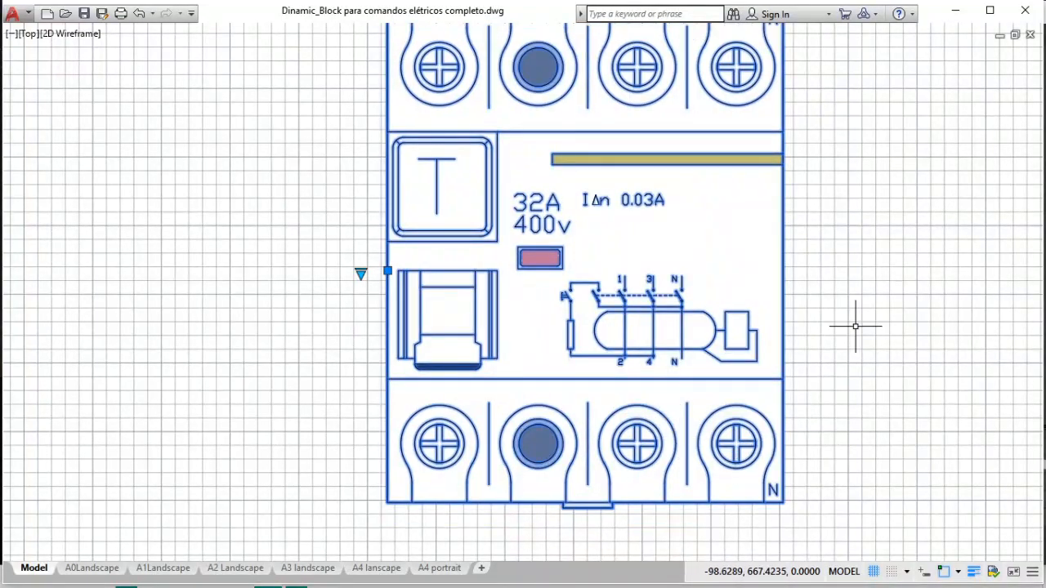
Switch the protection block to the IDR_tetrapolar_V1 component of the IDR_tetrapolar model.
{"action": "mouse_move", "coordinate": [834, 290]}
{"action": "middle_mouse_down"}
{"action": "mouse_move", "coordinate": [823, 311]}
{"action": "mouse_move", "coordinate": [784, 324]}
{"action": "middle_mouse_up"}
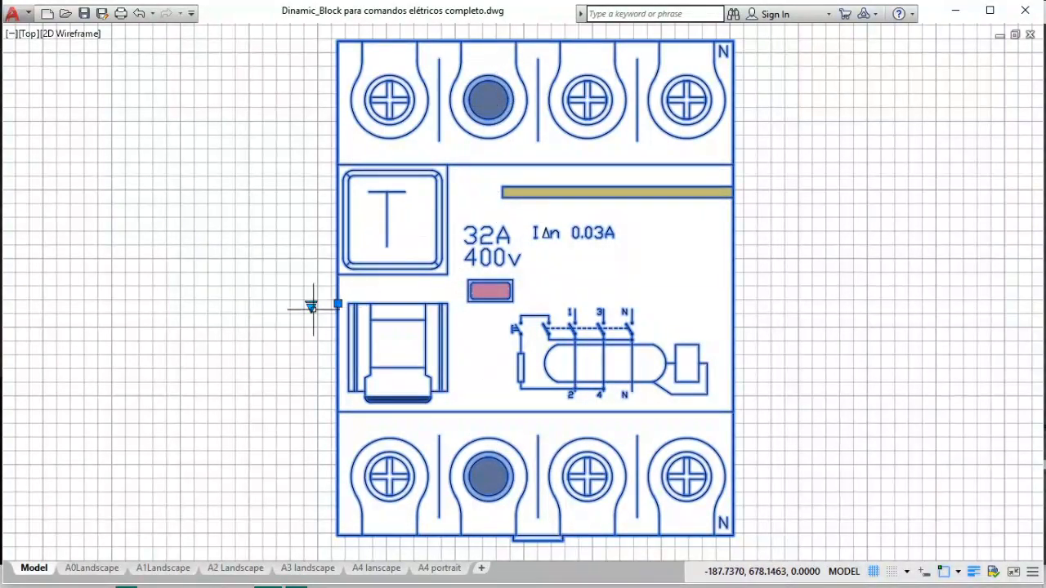
{"action": "left_click", "coordinate": [311, 305]}
{"action": "mouse_move", "coordinate": [341, 376]}
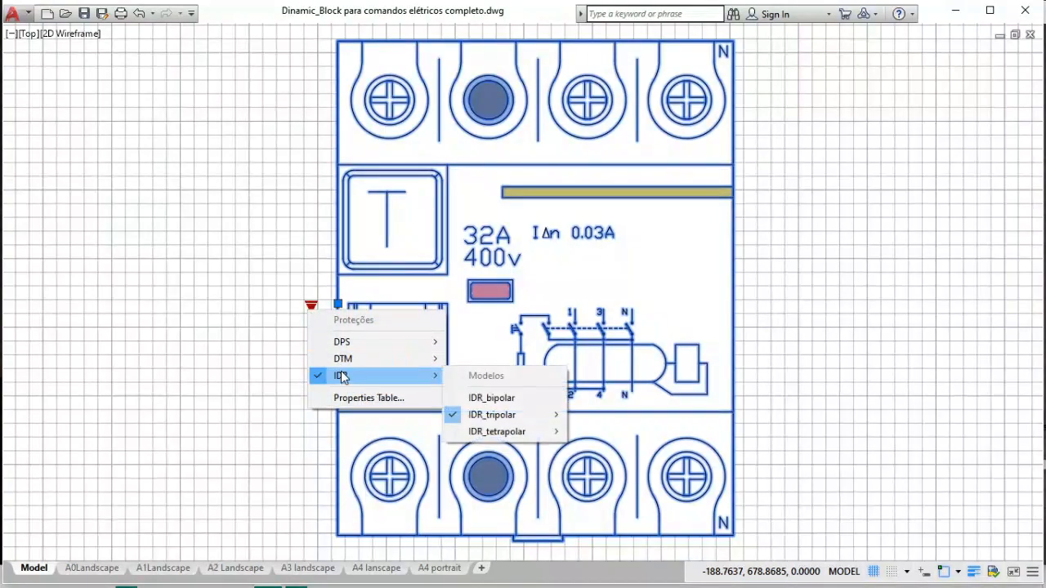
{"action": "mouse_move", "coordinate": [520, 436]}
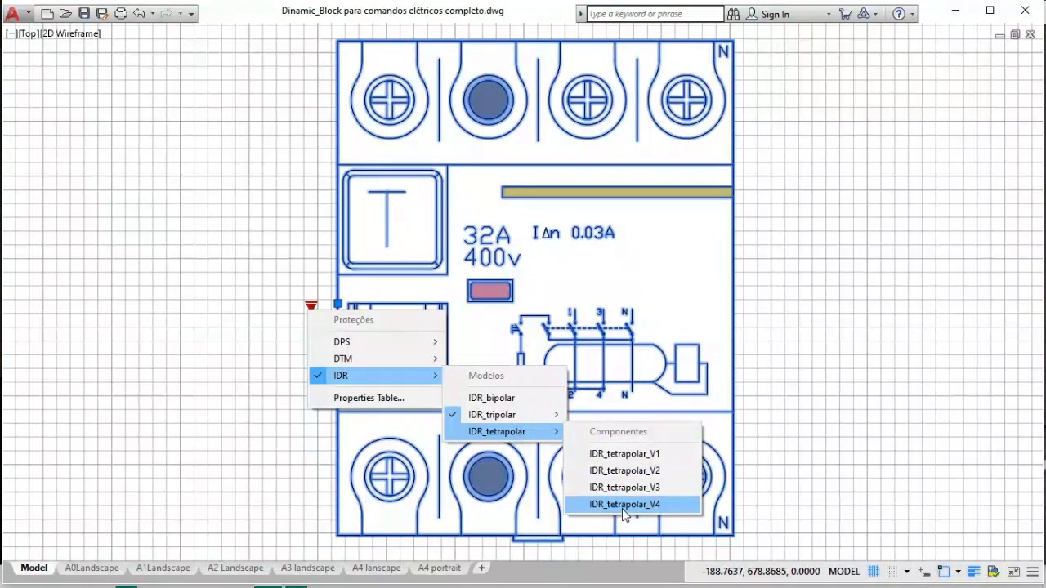
{"action": "left_click", "coordinate": [641, 456]}
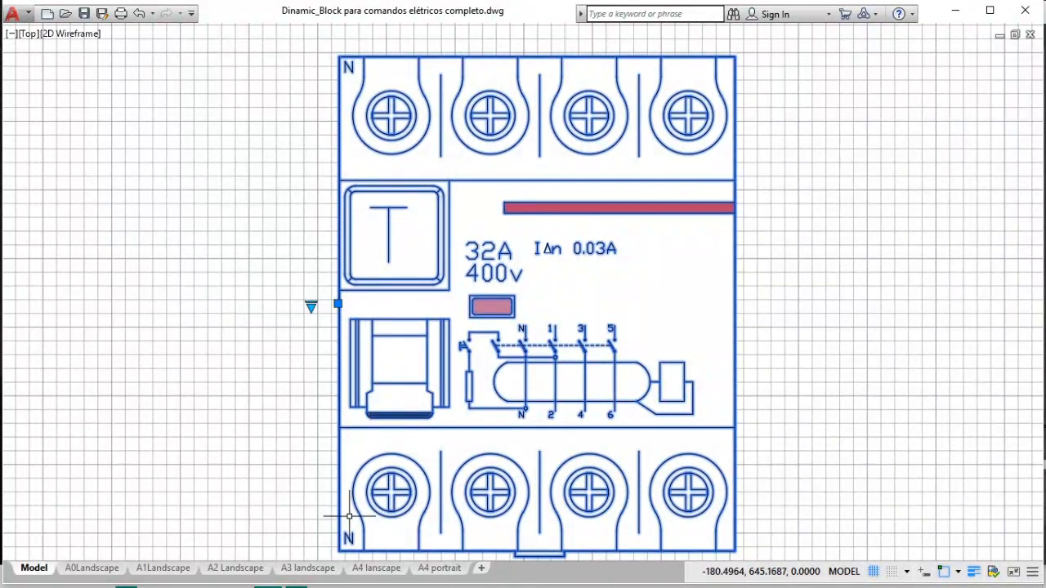
Choose the IDR_tetrapolar_V2 component for the protection block, followed by IDR_tetrapolar_V3.
{"action": "left_click", "coordinate": [312, 307]}
{"action": "mouse_move", "coordinate": [384, 372]}
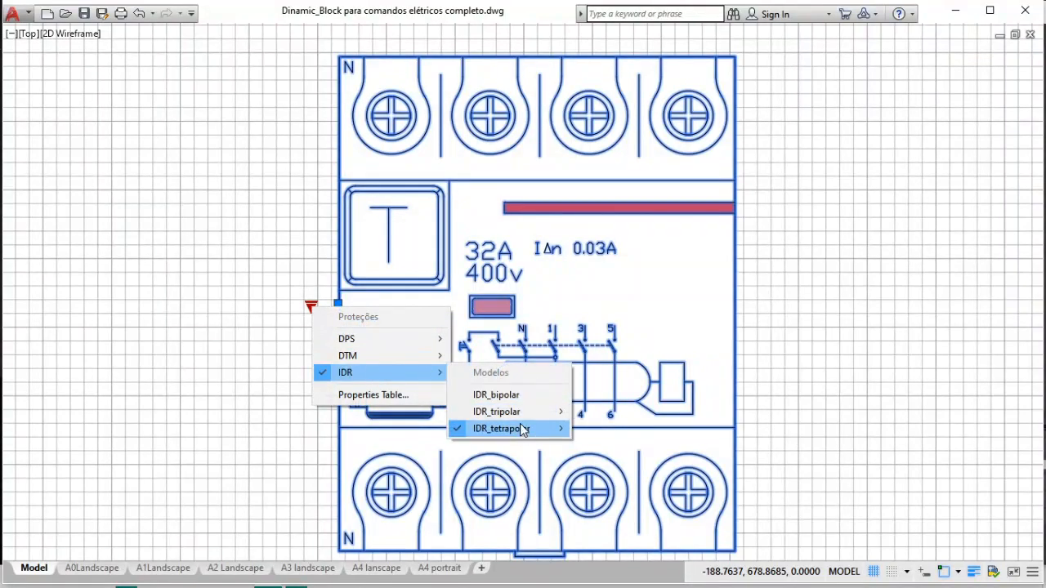
{"action": "left_click", "coordinate": [631, 461]}
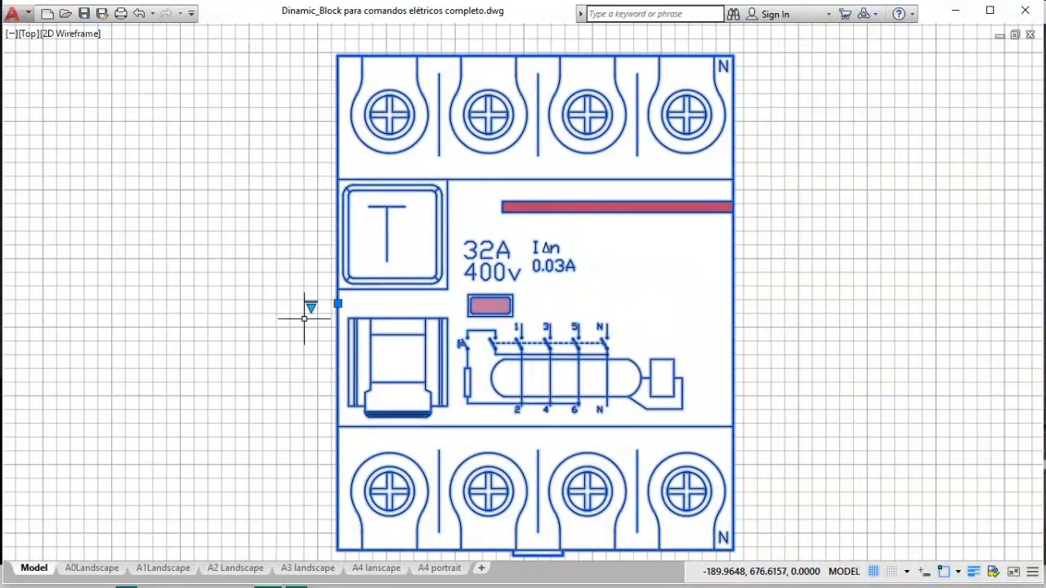
{"action": "left_click", "coordinate": [310, 308]}
{"action": "mouse_move", "coordinate": [389, 372]}
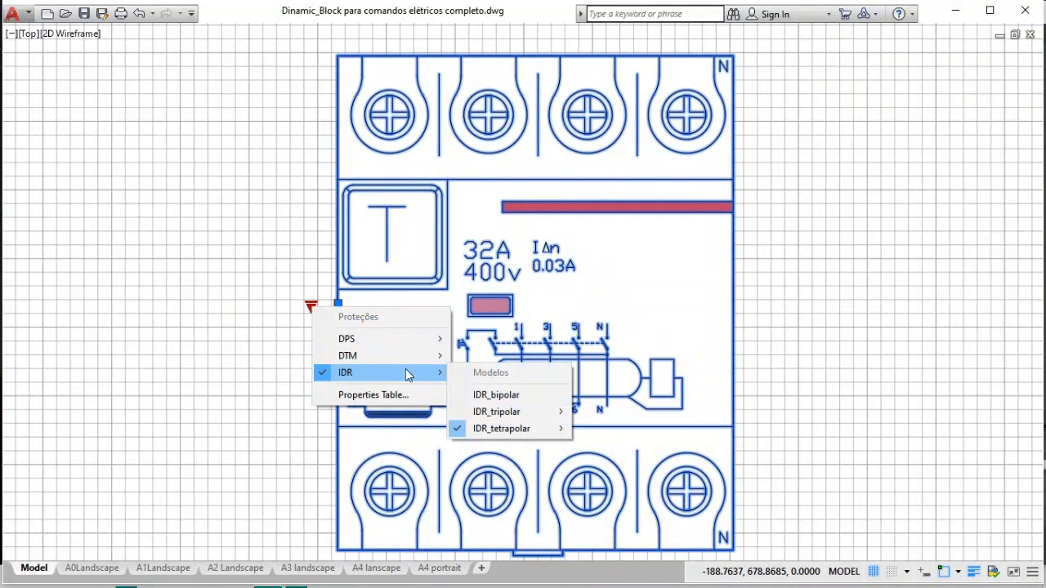
{"action": "mouse_move", "coordinate": [536, 431]}
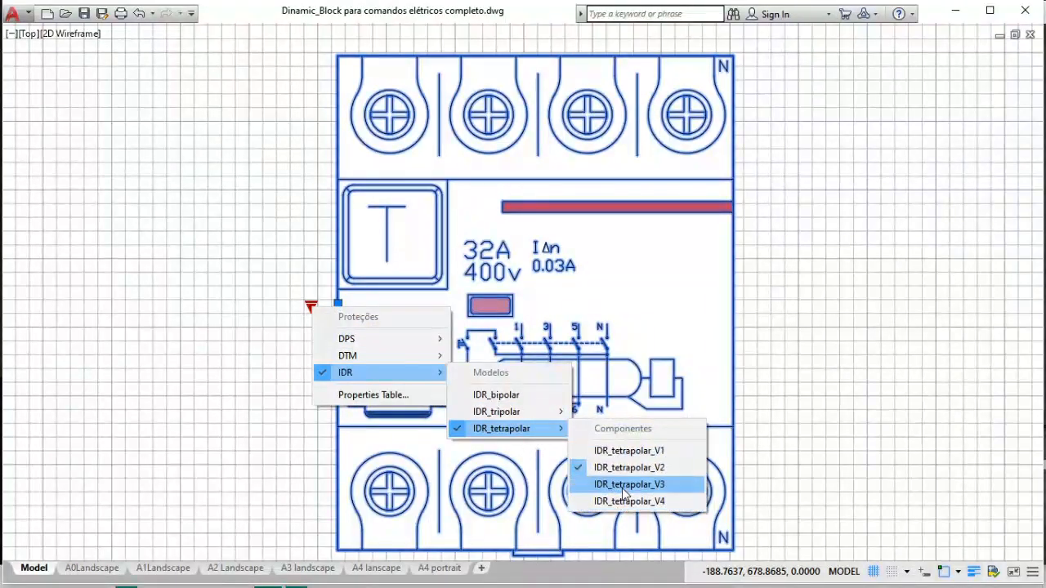
{"action": "left_click", "coordinate": [622, 487]}
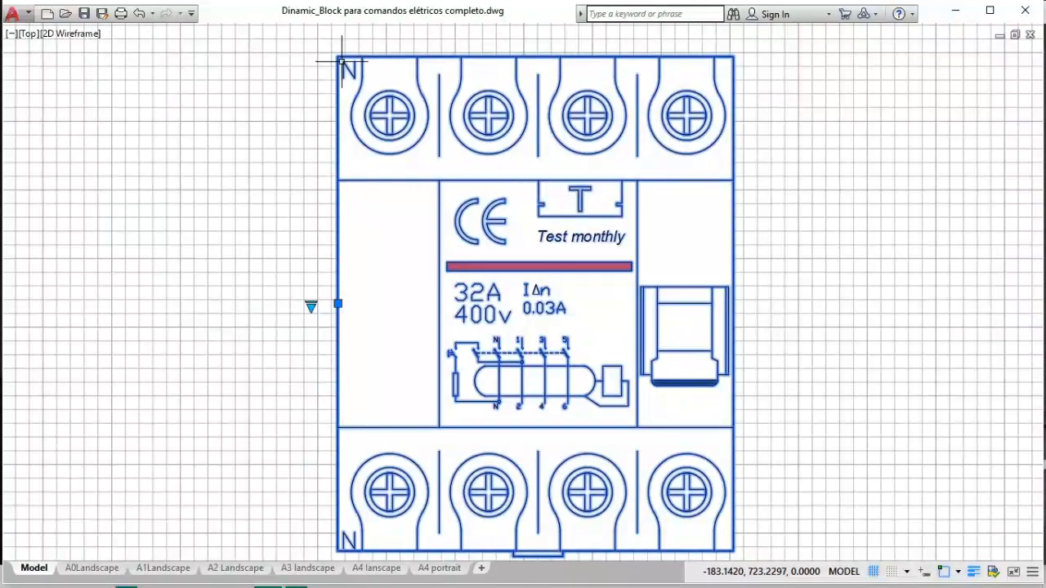
Switch the protection block to the IDR_tetrapolar_V4 component and leave the model list closed.
{"action": "left_click", "coordinate": [310, 307]}
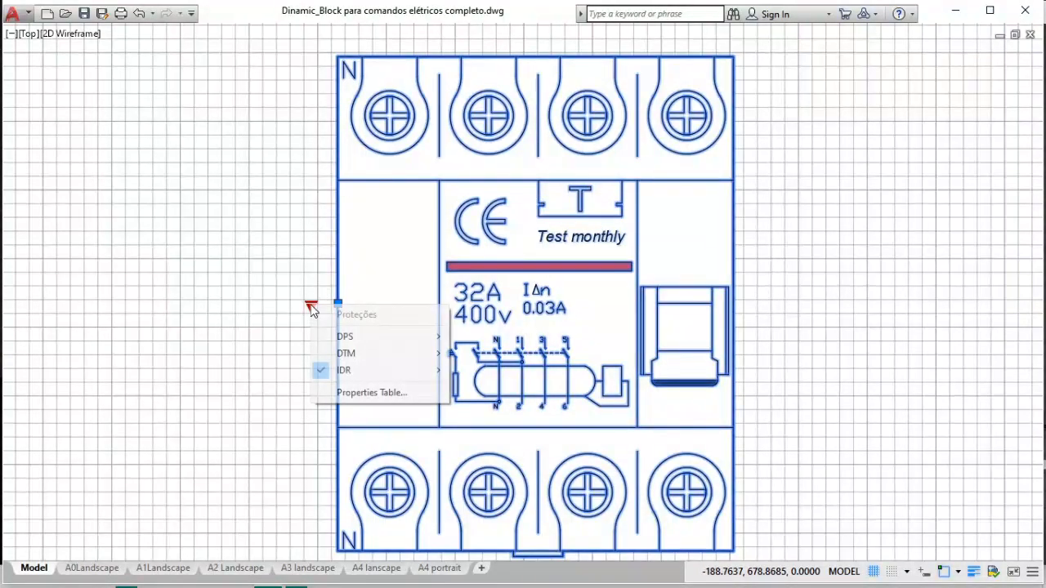
{"action": "mouse_move", "coordinate": [386, 376]}
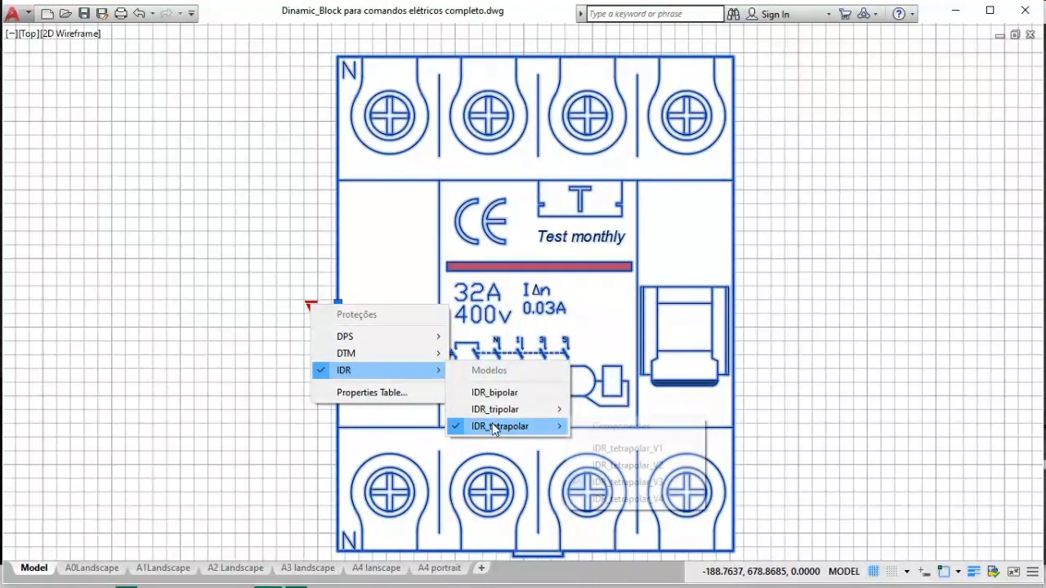
{"action": "mouse_move", "coordinate": [495, 427]}
{"action": "left_click", "coordinate": [643, 505]}
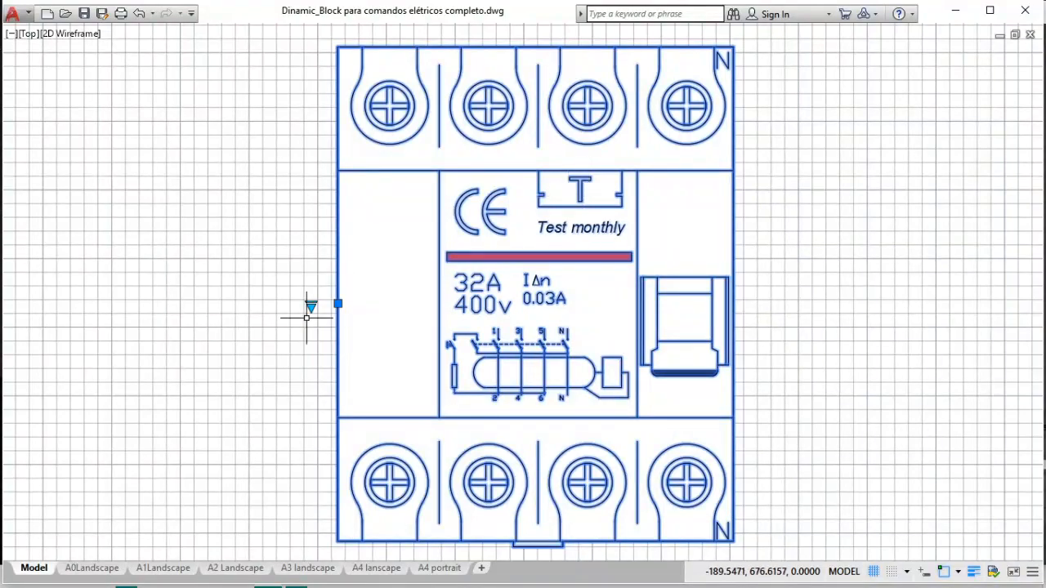
{"action": "left_click", "coordinate": [310, 307]}
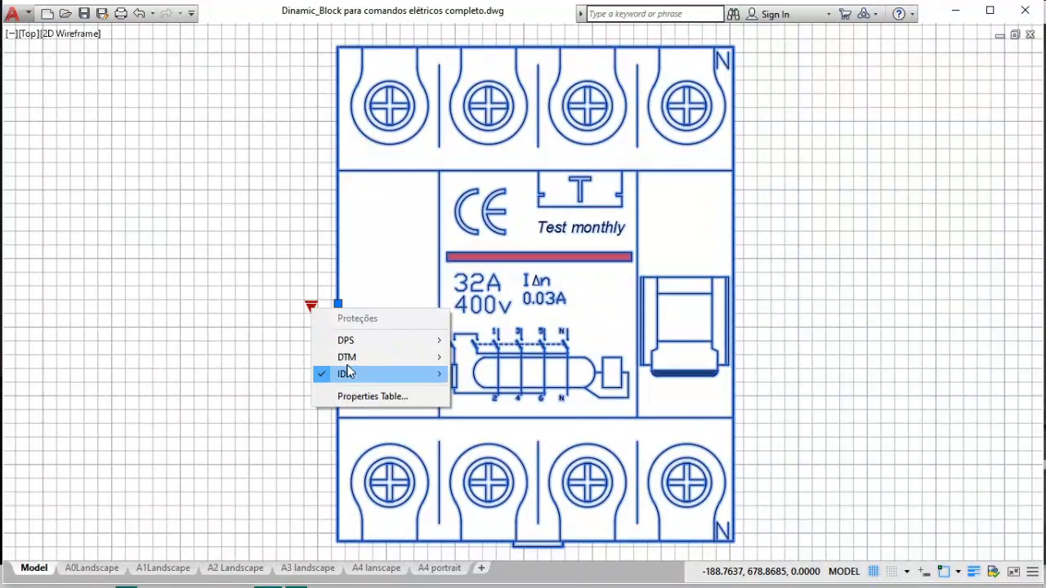
{"action": "left_click", "coordinate": [281, 357]}
Move the protection block by its base grip back onto the Blocos Dinâmicos sheet, between the CFW08 inverter and the LOGO! controller.
{"action": "left_click", "coordinate": [336, 315]}
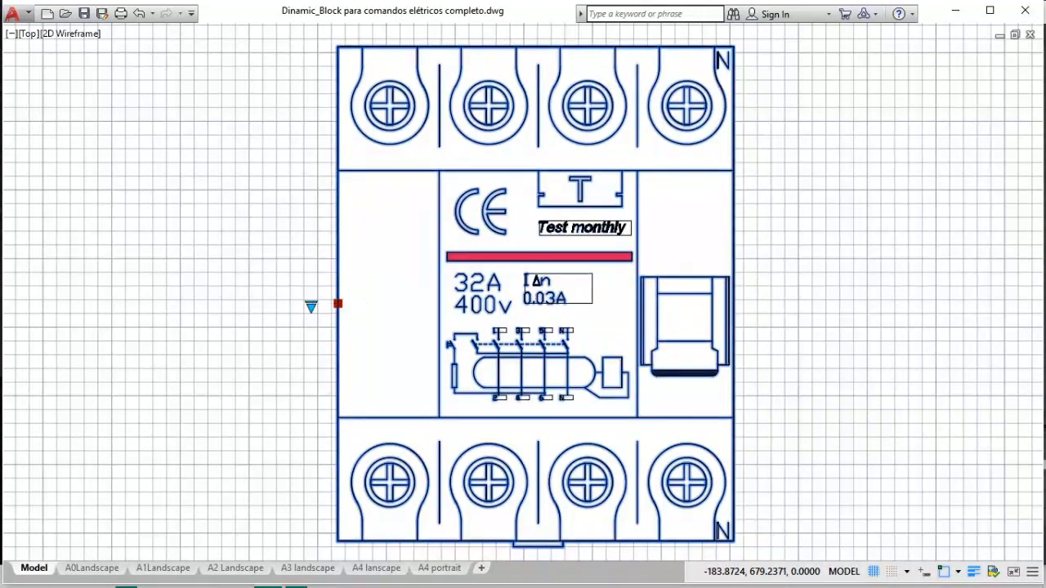
{"action": "scroll", "coordinate": [339, 302], "scroll_direction": "down", "scroll_amount": 4}
{"action": "scroll", "coordinate": [338, 304], "scroll_direction": "down", "scroll_amount": 5}
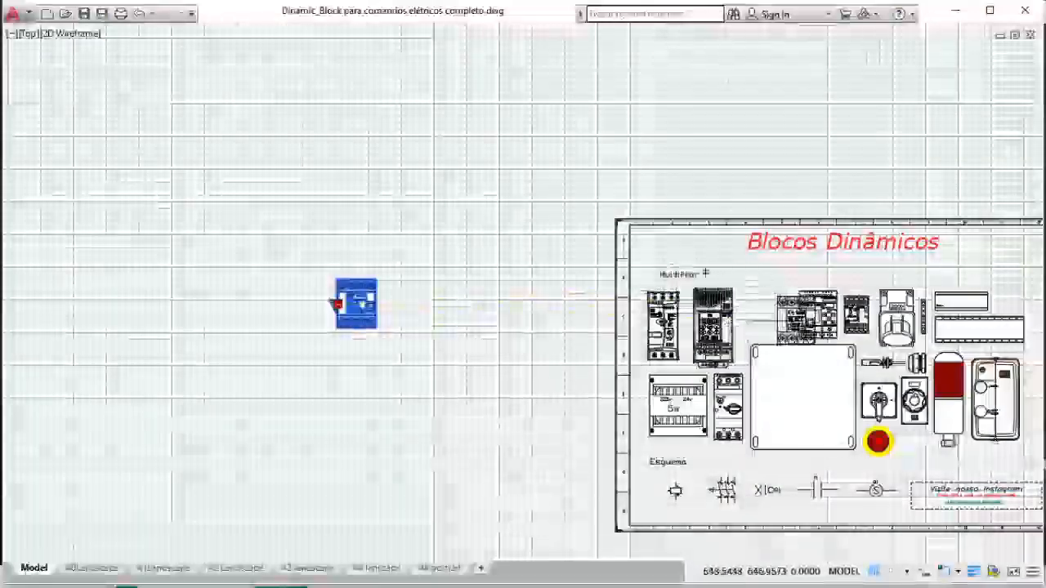
{"action": "scroll", "coordinate": [829, 323], "scroll_direction": "up", "scroll_amount": 2}
{"action": "scroll", "coordinate": [786, 325], "scroll_direction": "up", "scroll_amount": 6}
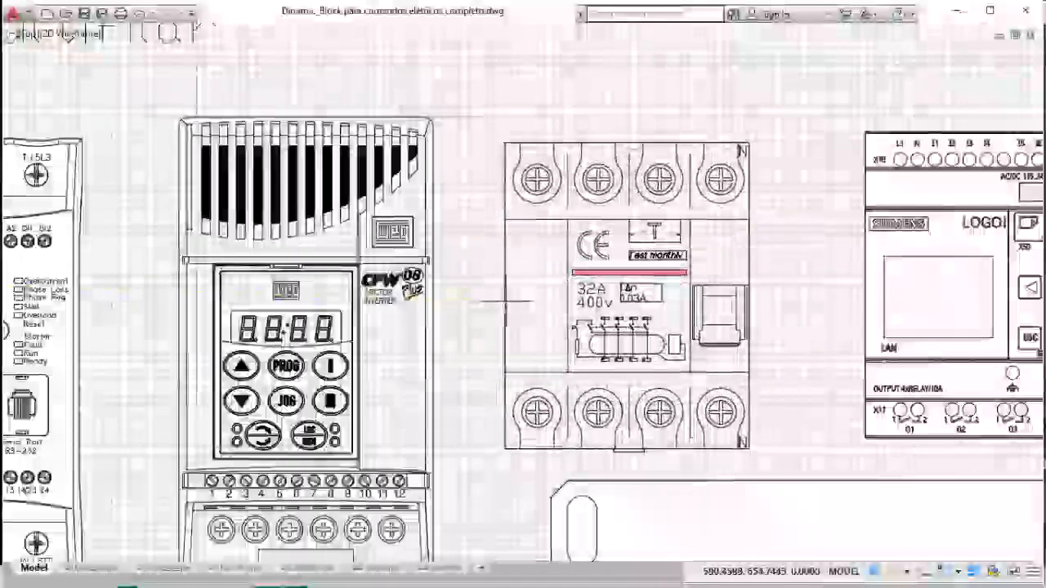
Move the 5w transformer block by its base grip off the Blocos Dinâmicos sheet into the empty space beside it.
{"action": "scroll", "coordinate": [506, 297], "scroll_direction": "down", "scroll_amount": 4}
{"action": "middle_click_drag", "start_coordinate": [500, 416], "coordinate": [547, 235]}
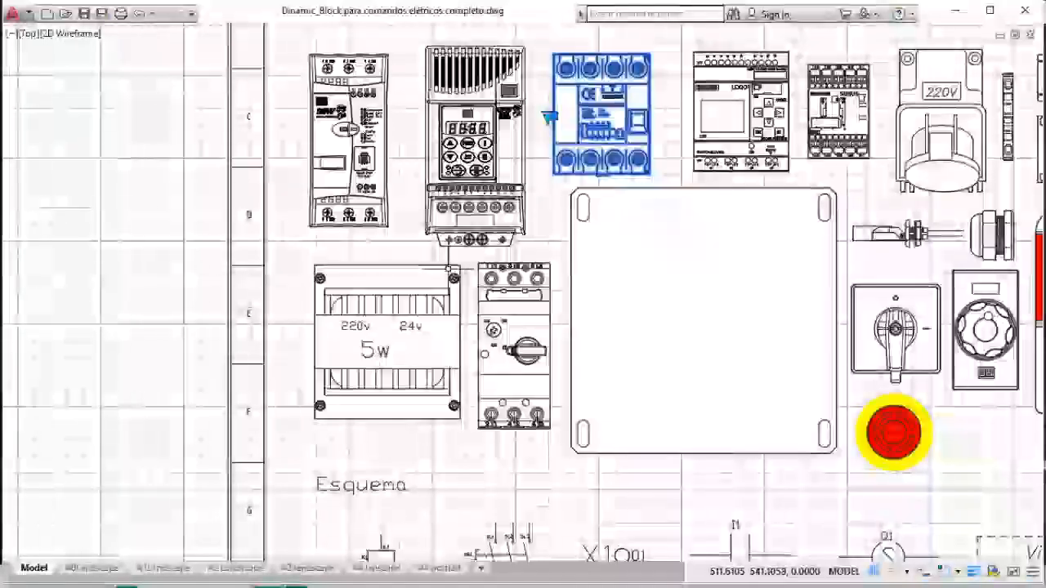
{"action": "left_click", "coordinate": [454, 263]}
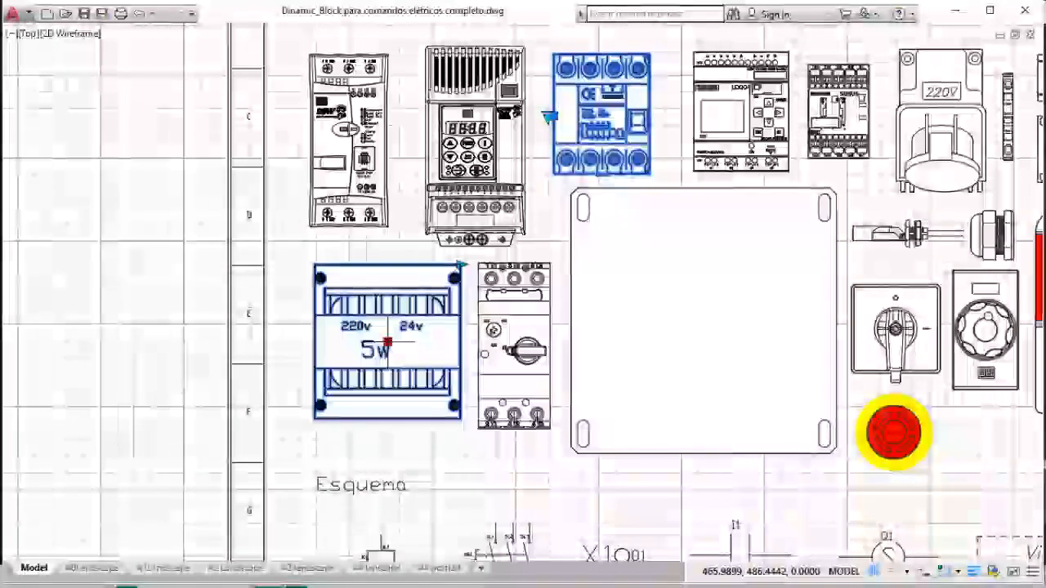
{"action": "scroll", "coordinate": [385, 342], "scroll_direction": "down", "scroll_amount": 5}
{"action": "middle_click_drag", "start_coordinate": [388, 342], "coordinate": [615, 332]}
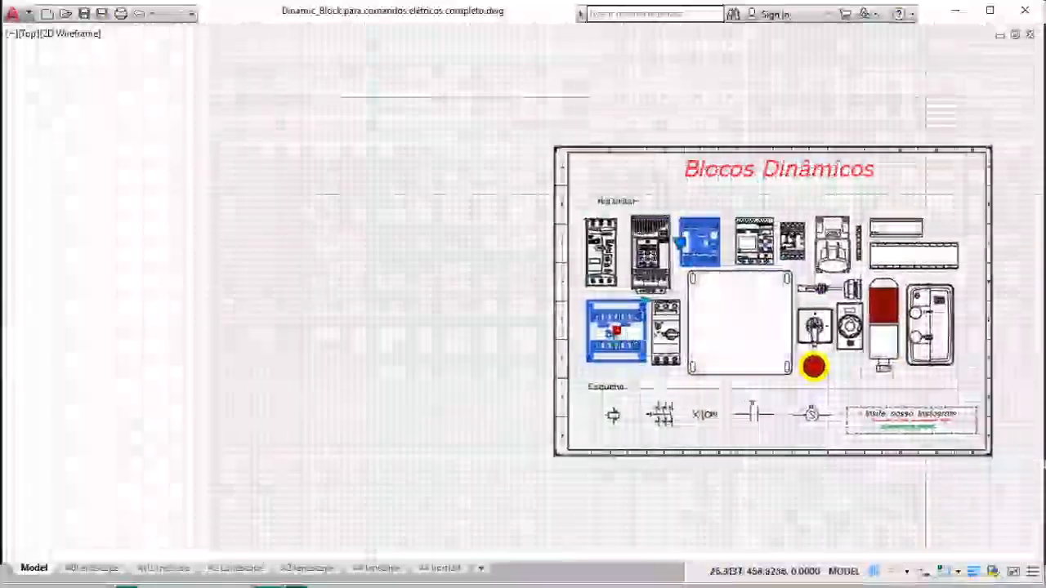
{"action": "left_click", "coordinate": [387, 270]}
{"action": "scroll", "coordinate": [381, 270], "scroll_direction": "up", "scroll_amount": 6}
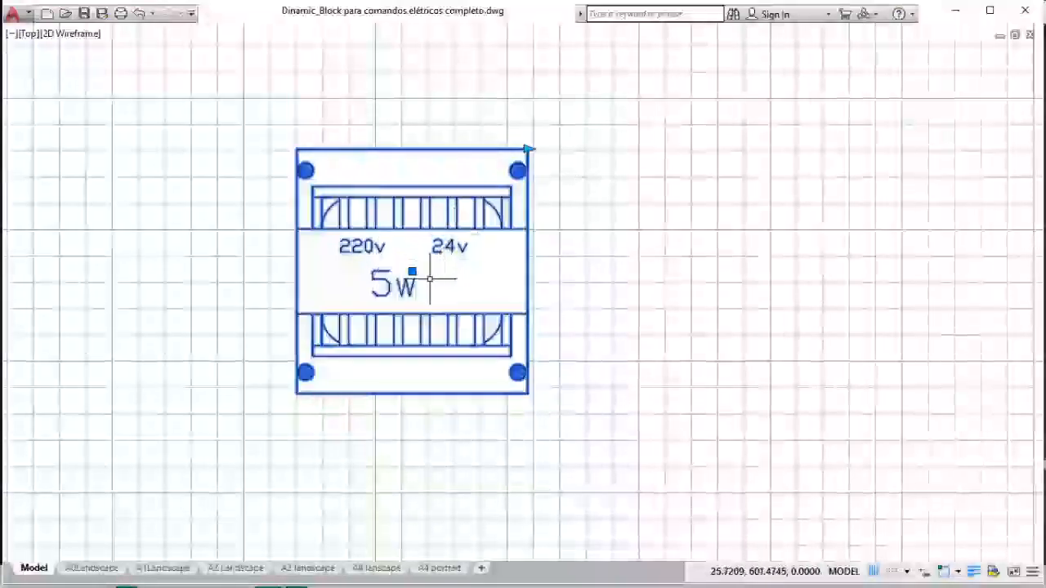
Open the transformer block's attributes for editing and set the power attribute POT to 10w.
{"action": "key", "text": "Escape"}
{"action": "left_click", "coordinate": [381, 284]}
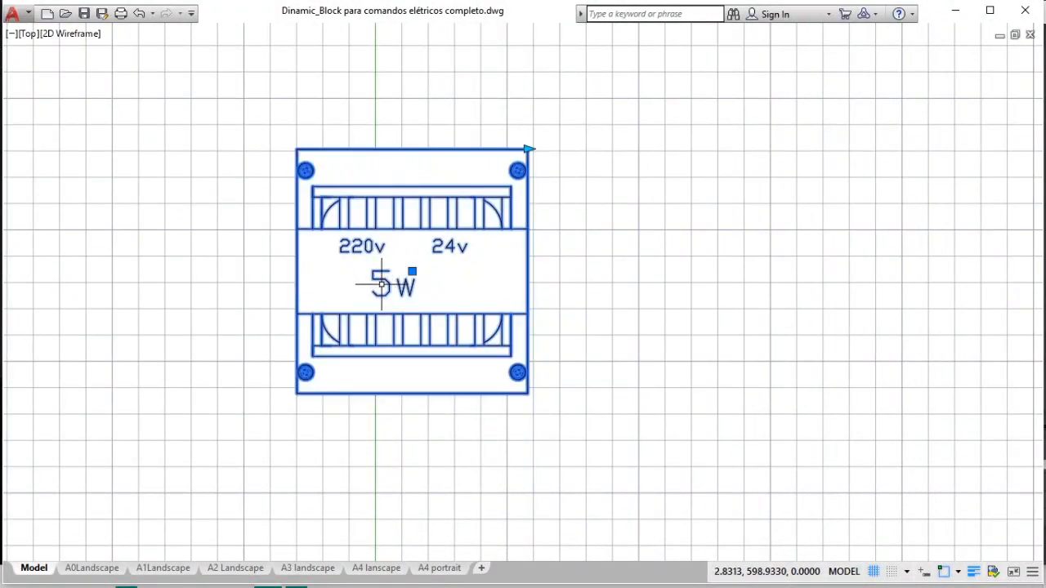
{"action": "double_click", "coordinate": [381, 284]}
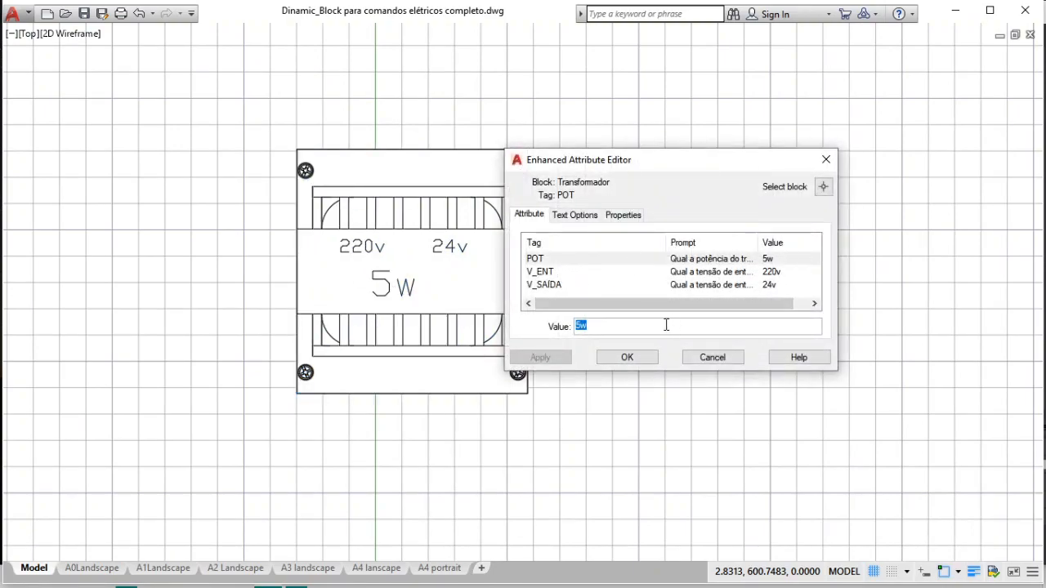
{"action": "key", "text": "BackSpace"}
{"action": "type", "text": "10"}
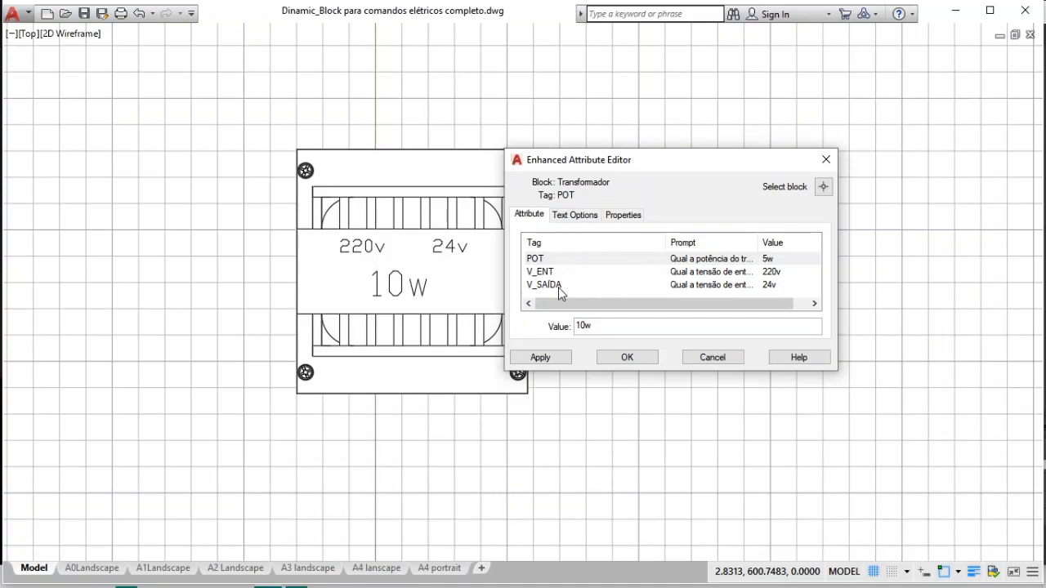
Set the transformer's V_ENT attribute to 127v and V_SAÍDA to 12v, and accept the attribute changes.
{"action": "left_click", "coordinate": [770, 275]}
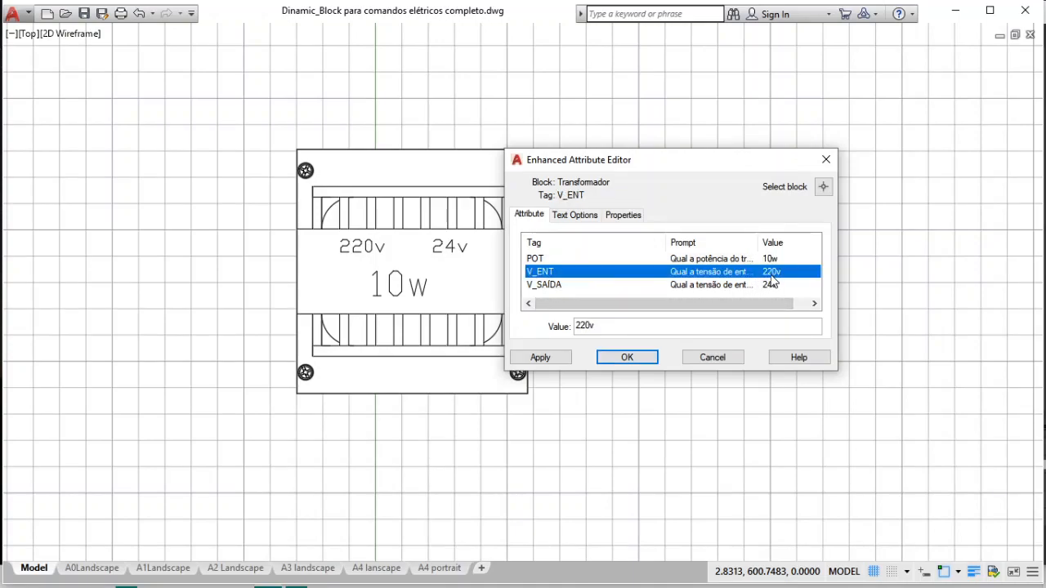
{"action": "left_click", "coordinate": [587, 326]}
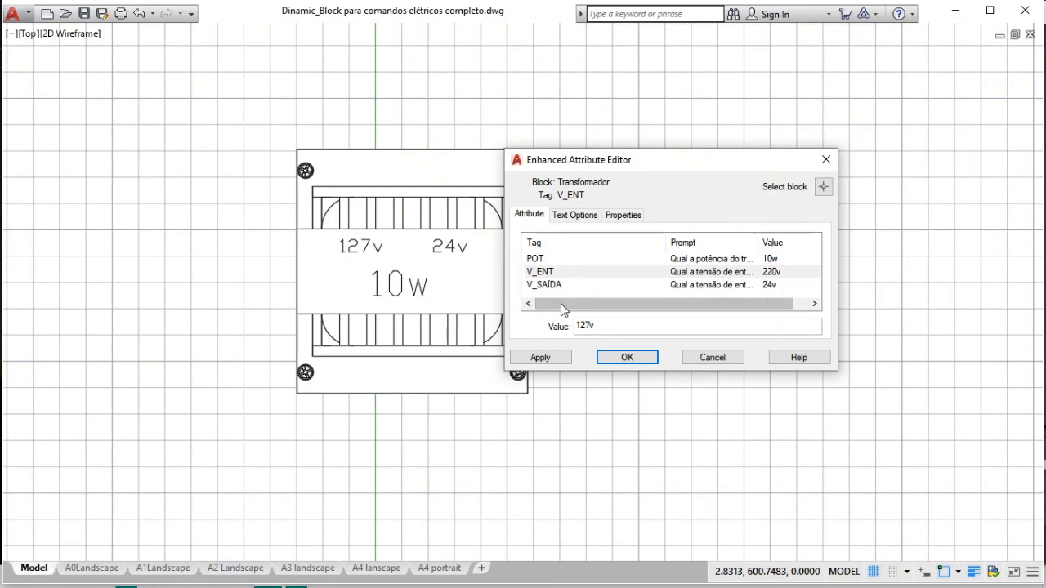
{"action": "left_click", "coordinate": [568, 286]}
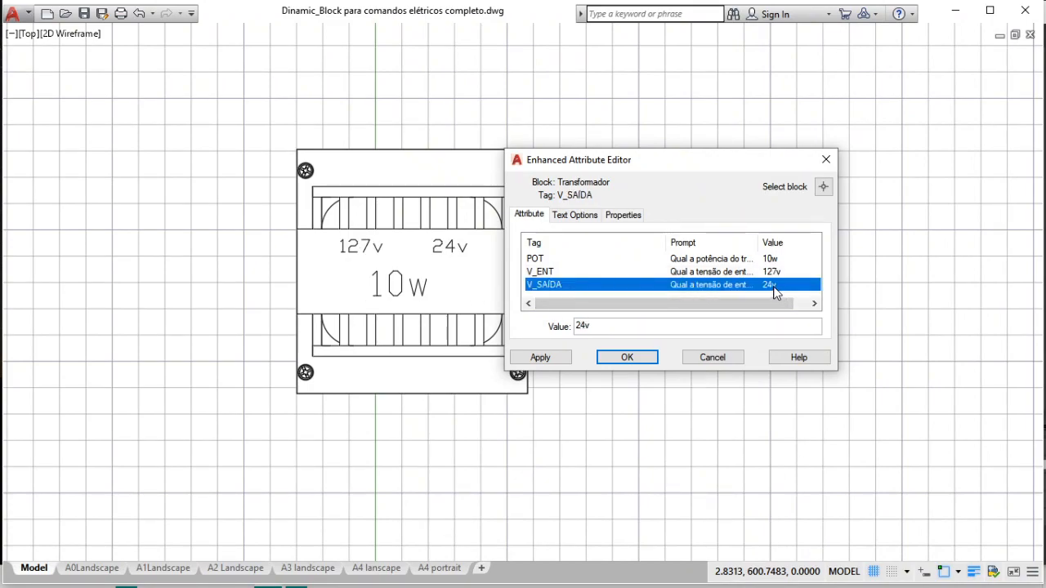
{"action": "left_click", "coordinate": [583, 325]}
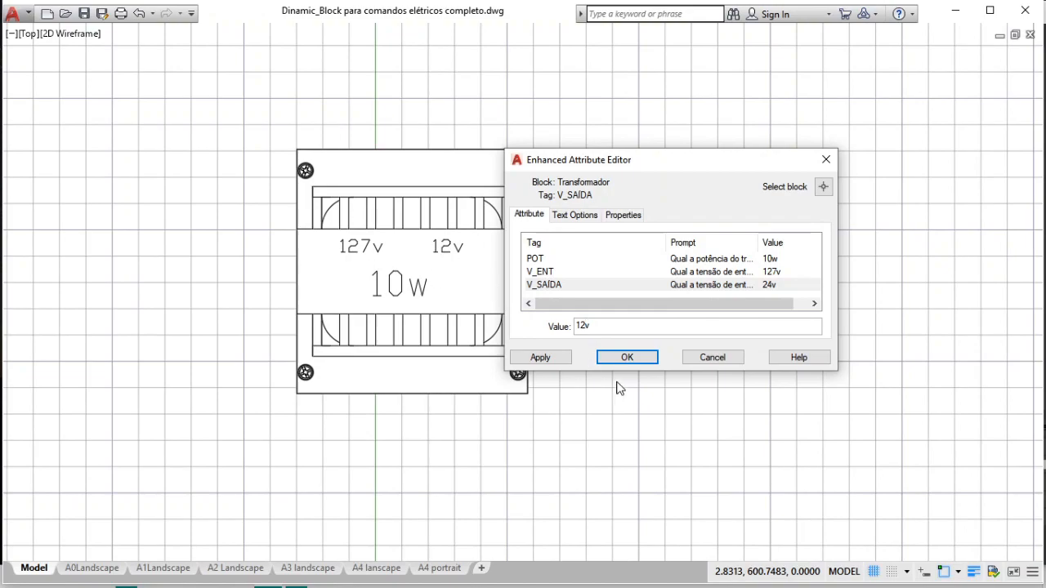
{"action": "left_click", "coordinate": [626, 357]}
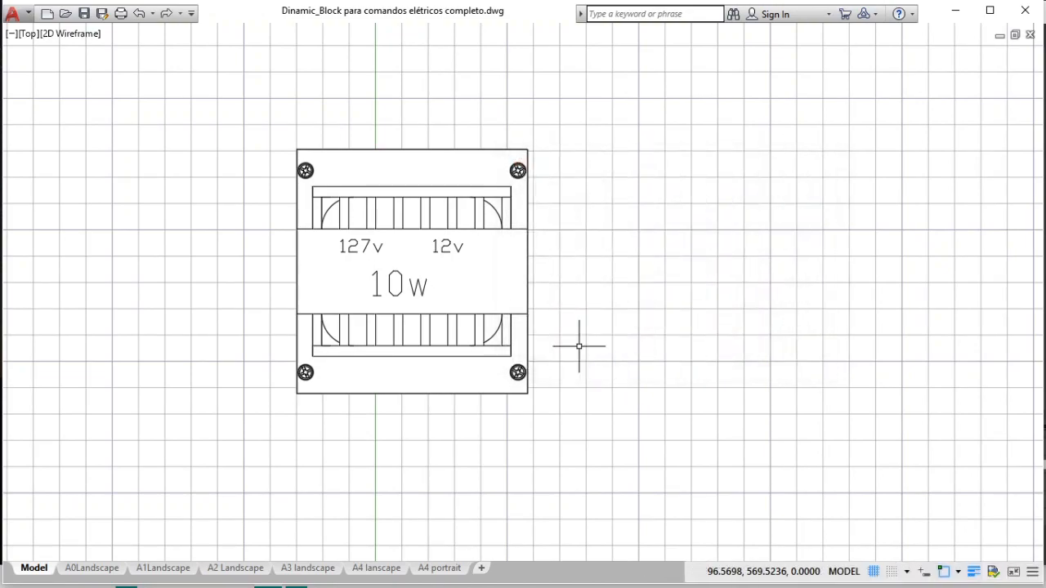
Resize the transformer block with its corner stretch grip, enlarging it first and finishing slightly smaller than its original size.
{"action": "left_click", "coordinate": [505, 312]}
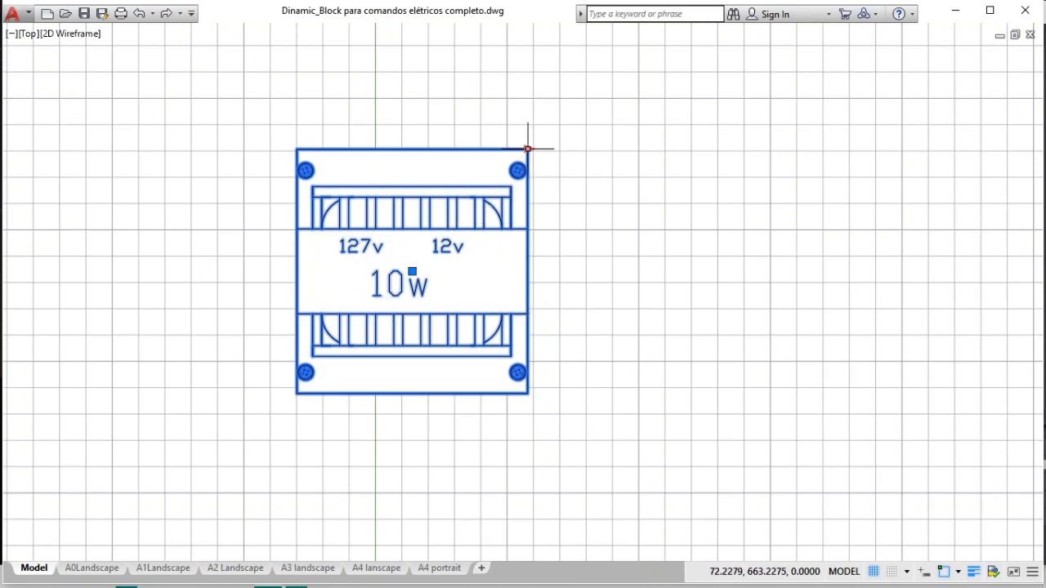
{"action": "left_click", "coordinate": [529, 148]}
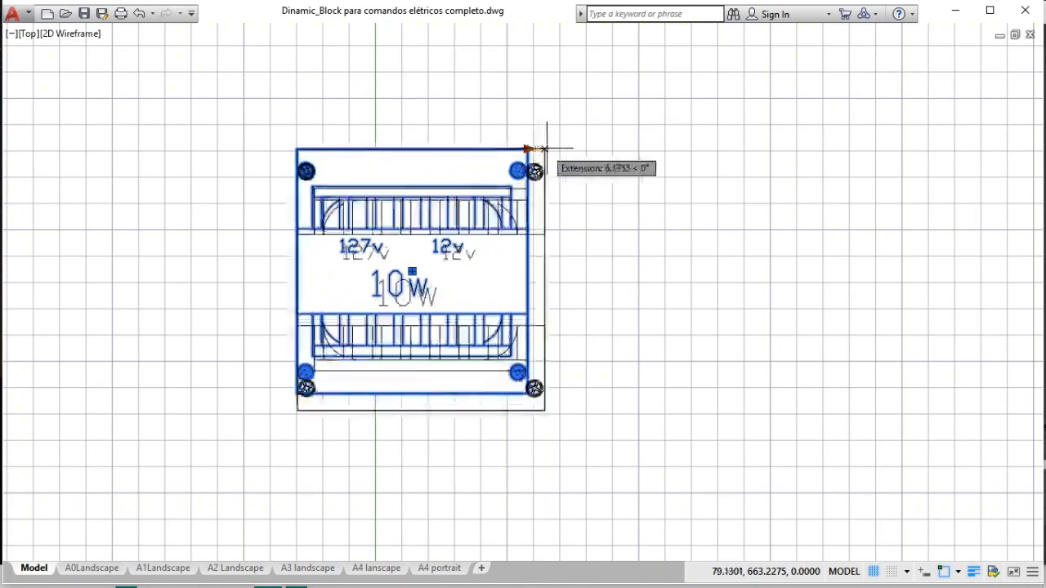
{"action": "scroll", "coordinate": [618, 149], "scroll_direction": "down", "scroll_amount": 2}
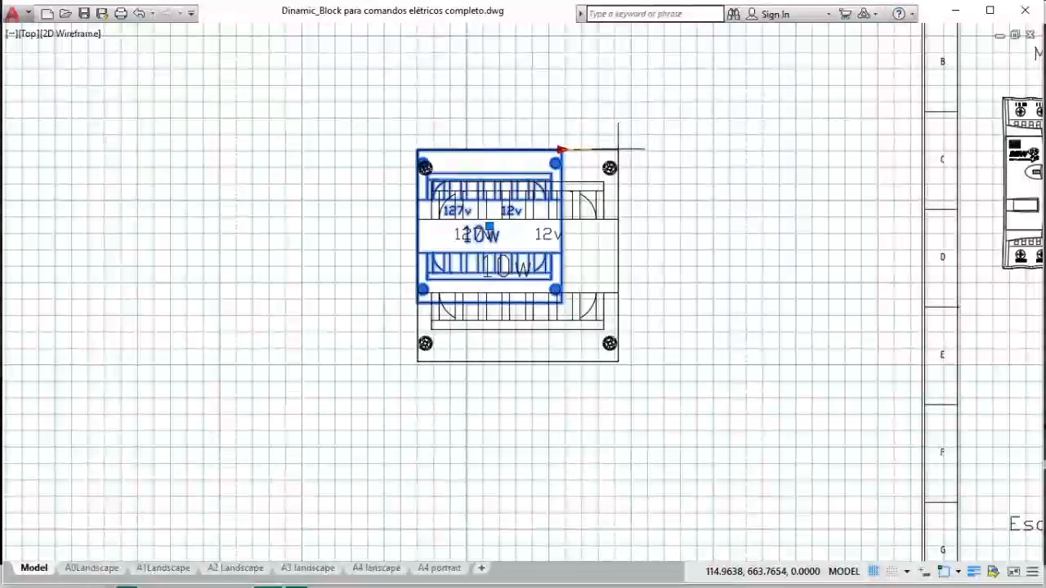
{"action": "scroll", "coordinate": [618, 149], "scroll_direction": "down", "scroll_amount": 2}
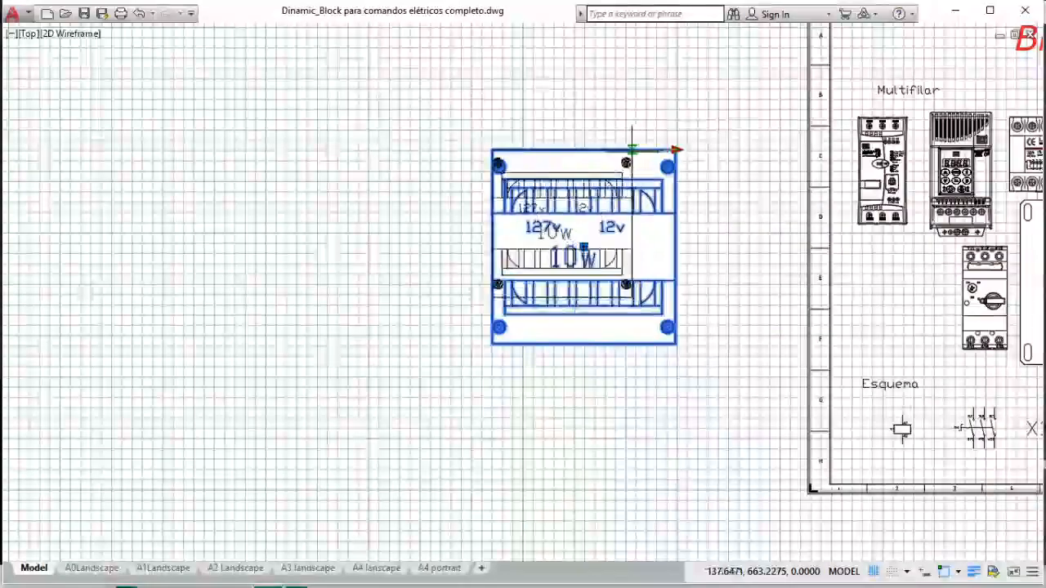
{"action": "left_click", "coordinate": [609, 150]}
{"action": "left_click", "coordinate": [628, 149]}
{"action": "left_click", "coordinate": [673, 150]}
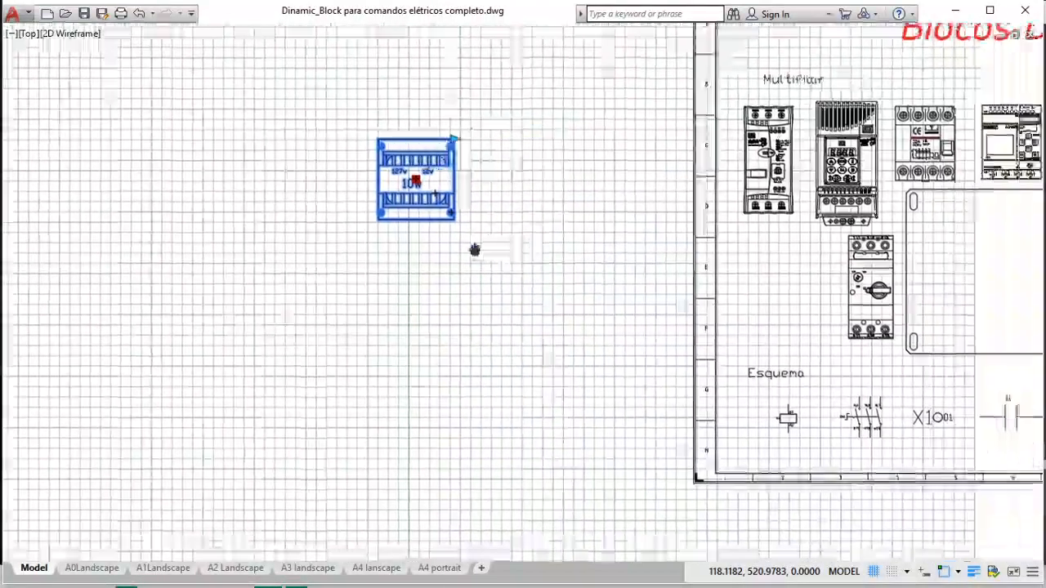
Move the transformer block back onto the sheet above Esquema, and move the neighbouring motor circuit breaker block out into the empty space.
{"action": "scroll", "coordinate": [596, 247], "scroll_direction": "up", "scroll_amount": 5}
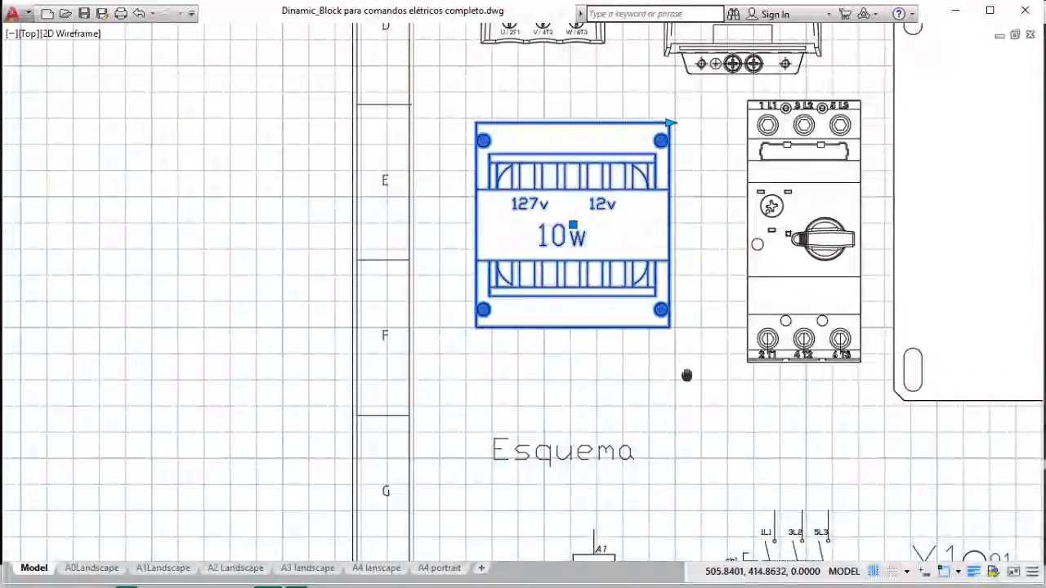
{"action": "middle_click_drag", "start_coordinate": [687, 373], "coordinate": [549, 367]}
{"action": "left_click", "coordinate": [636, 203]}
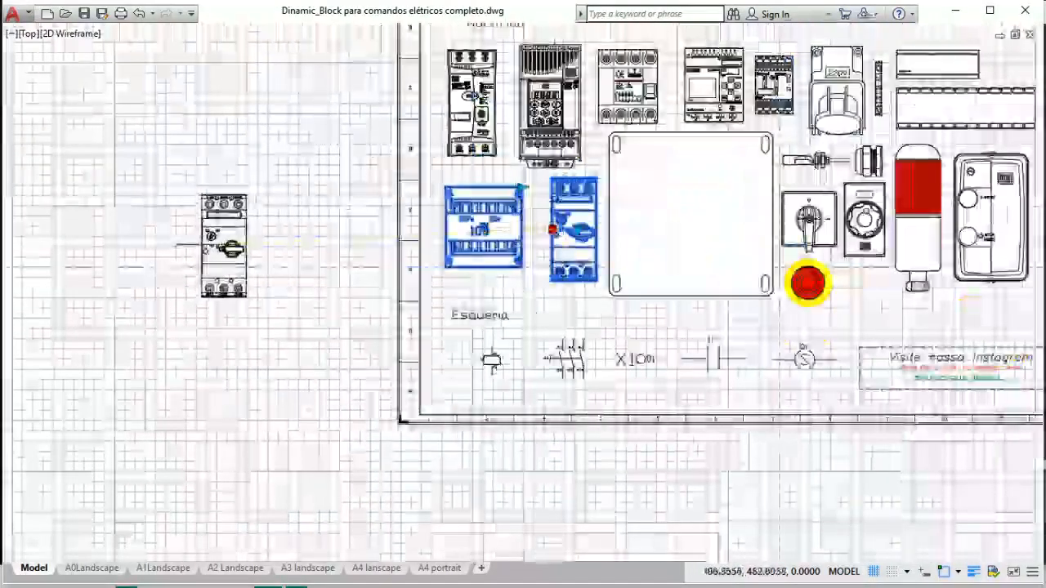
{"action": "scroll", "coordinate": [572, 208], "scroll_direction": "up", "scroll_amount": 4}
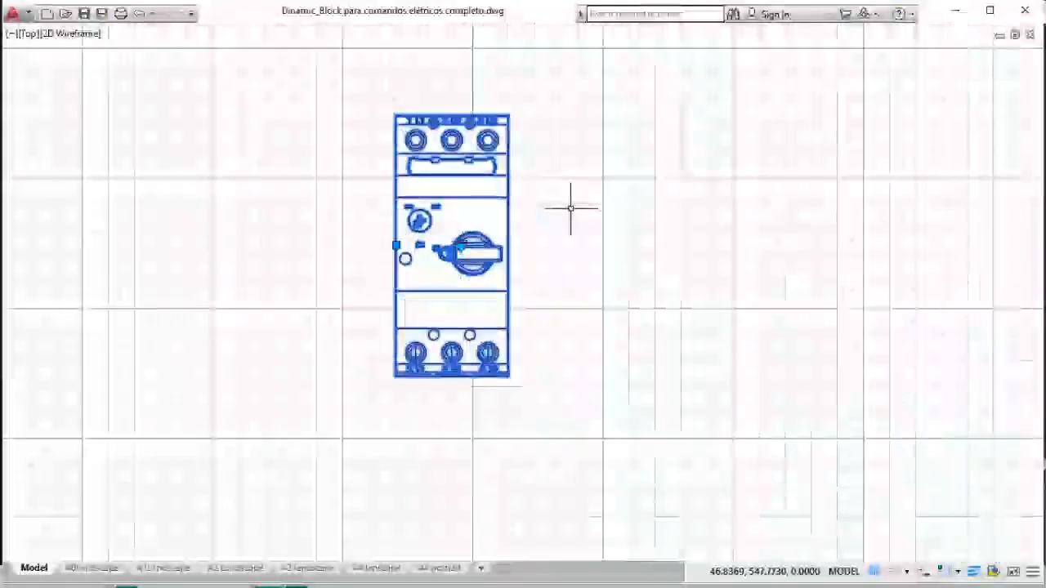
Switch the motor circuit breaker block to the MPW12 model, followed by MPW 16...18.
{"action": "left_click", "coordinate": [461, 246]}
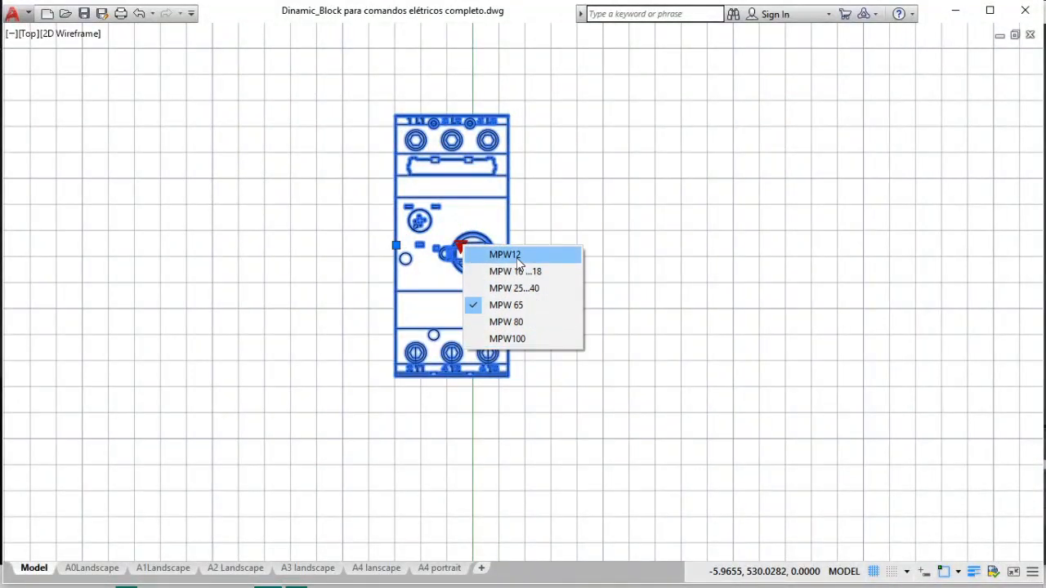
{"action": "left_click", "coordinate": [518, 259]}
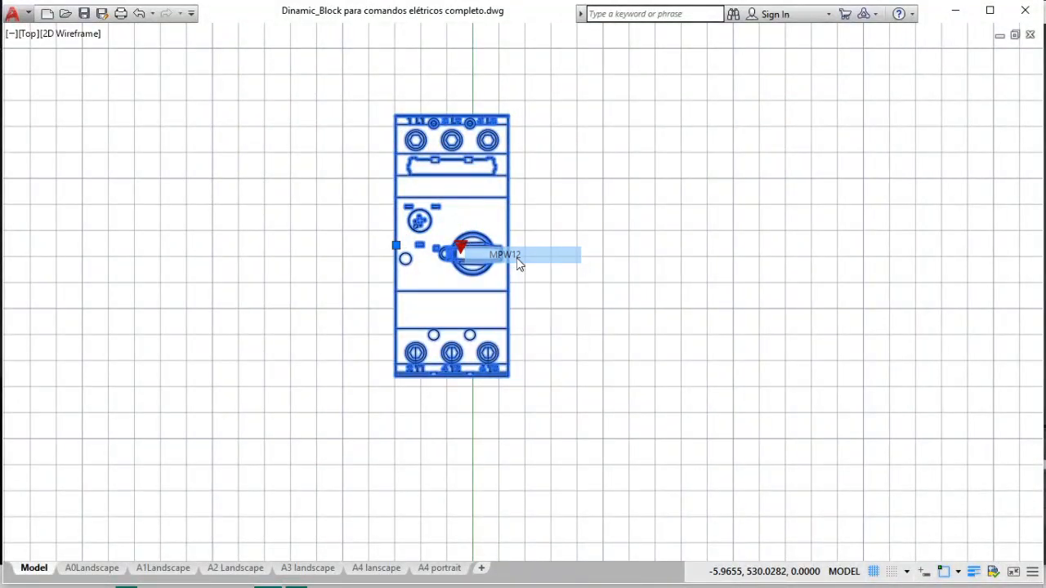
{"action": "left_click", "coordinate": [460, 246]}
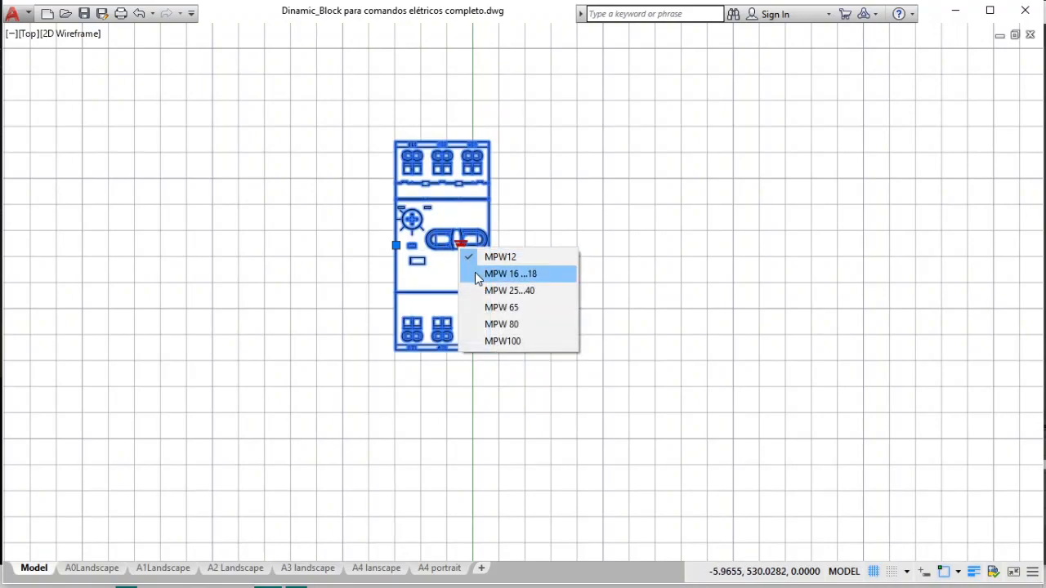
{"action": "left_click", "coordinate": [475, 273]}
Choose the MPW 25...40 model for the motor circuit breaker block, followed by MPW 65.
{"action": "left_click", "coordinate": [460, 247]}
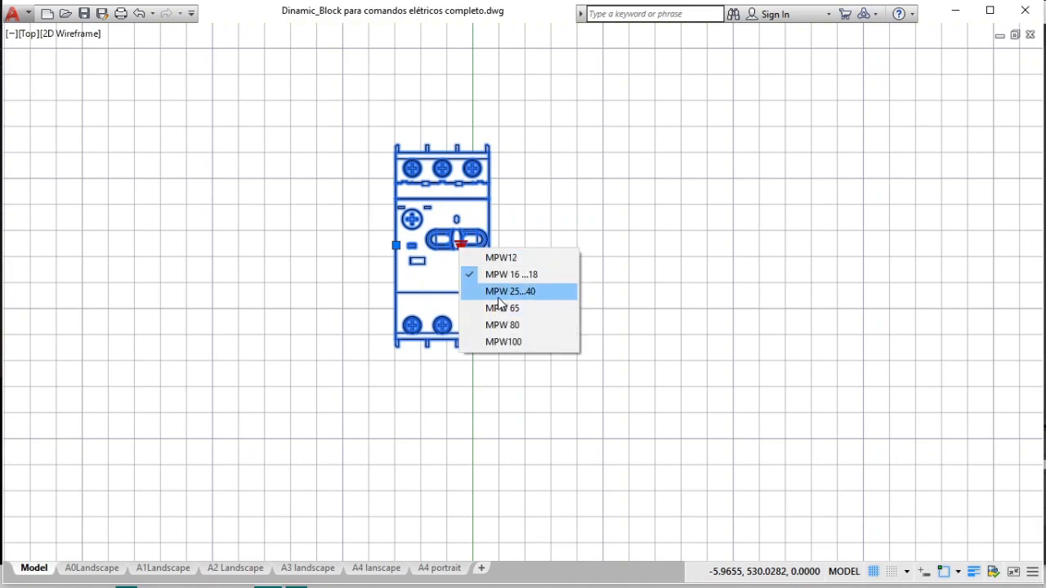
{"action": "left_click", "coordinate": [501, 292]}
{"action": "left_click", "coordinate": [460, 245]}
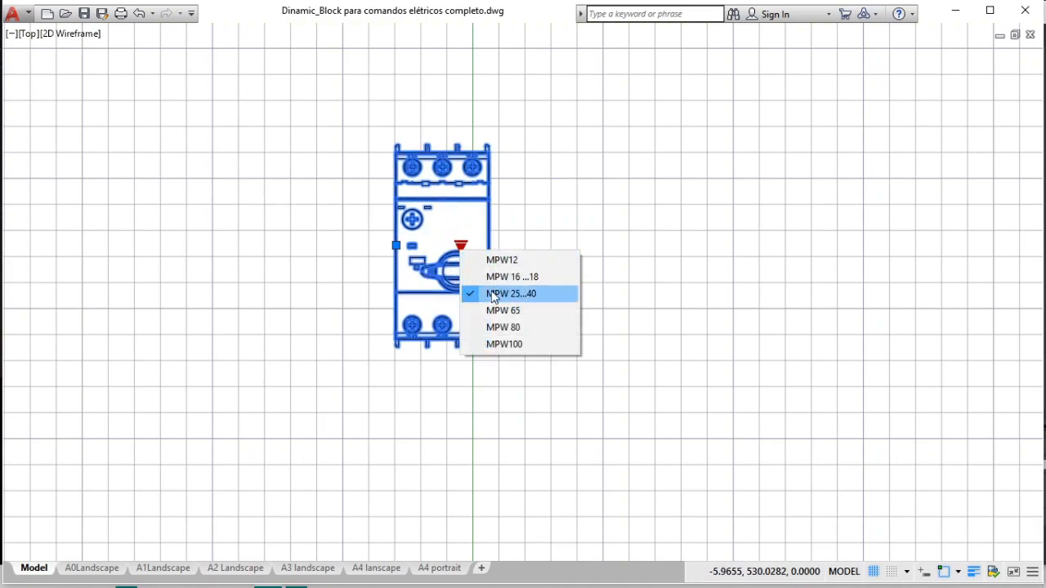
{"action": "left_click", "coordinate": [507, 313]}
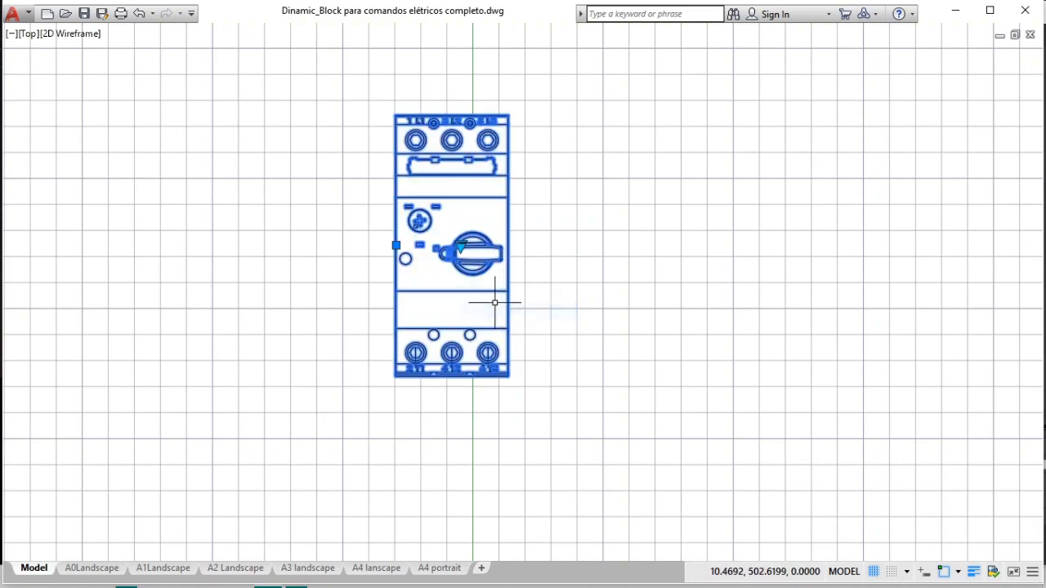
Show the motor circuit breaker block as the MPW 80 model, followed by MPW100.
{"action": "left_click", "coordinate": [460, 245]}
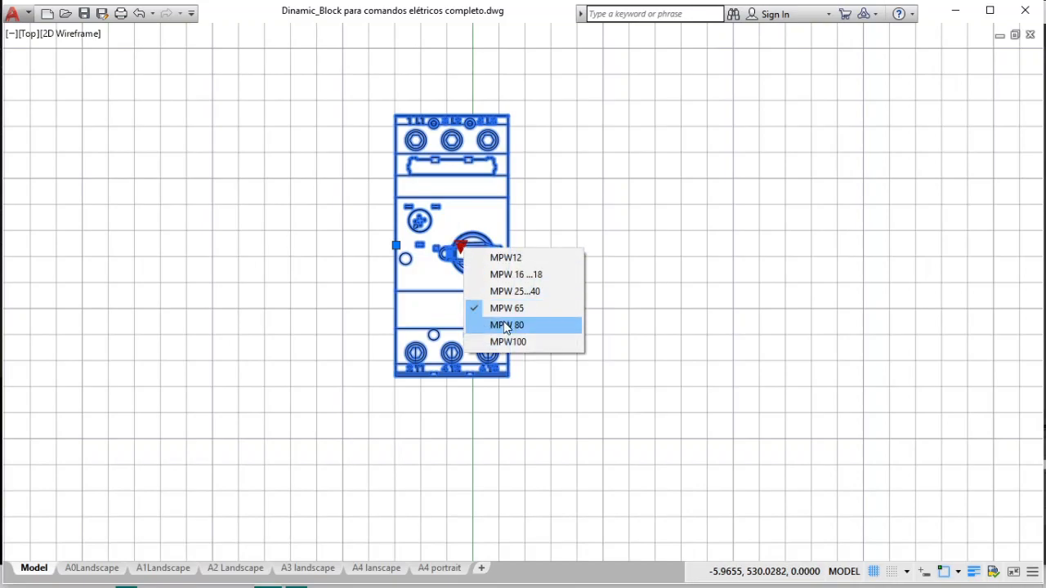
{"action": "left_click", "coordinate": [507, 325]}
{"action": "left_click", "coordinate": [461, 246]}
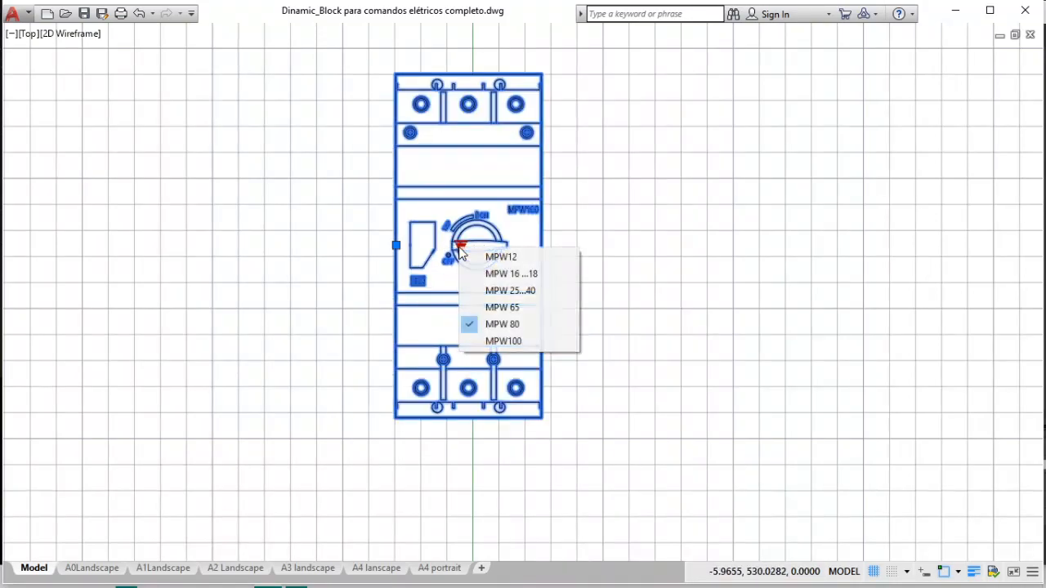
{"action": "left_click", "coordinate": [500, 342]}
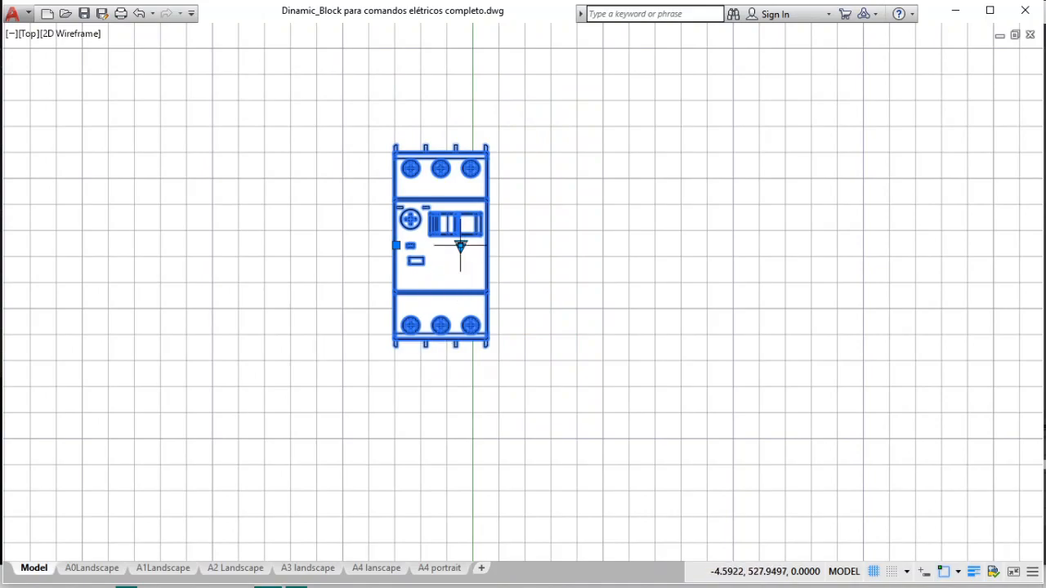
Set the motor circuit breaker block to MPW 65 and move it back onto the sheet between the transformer and the large plate.
{"action": "left_click", "coordinate": [461, 247]}
{"action": "left_click", "coordinate": [511, 308]}
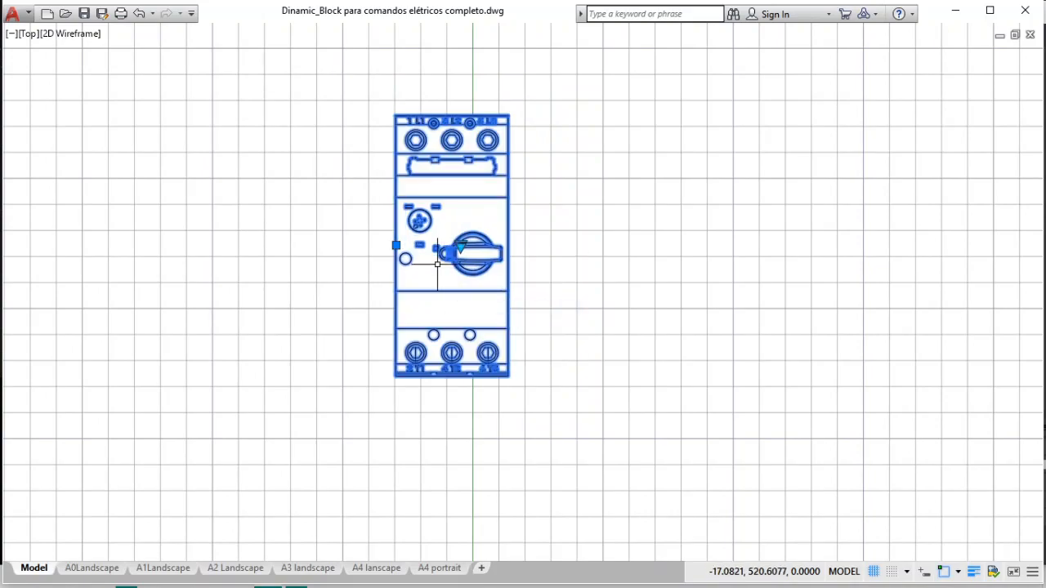
{"action": "scroll", "coordinate": [396, 245], "scroll_direction": "down", "scroll_amount": 5}
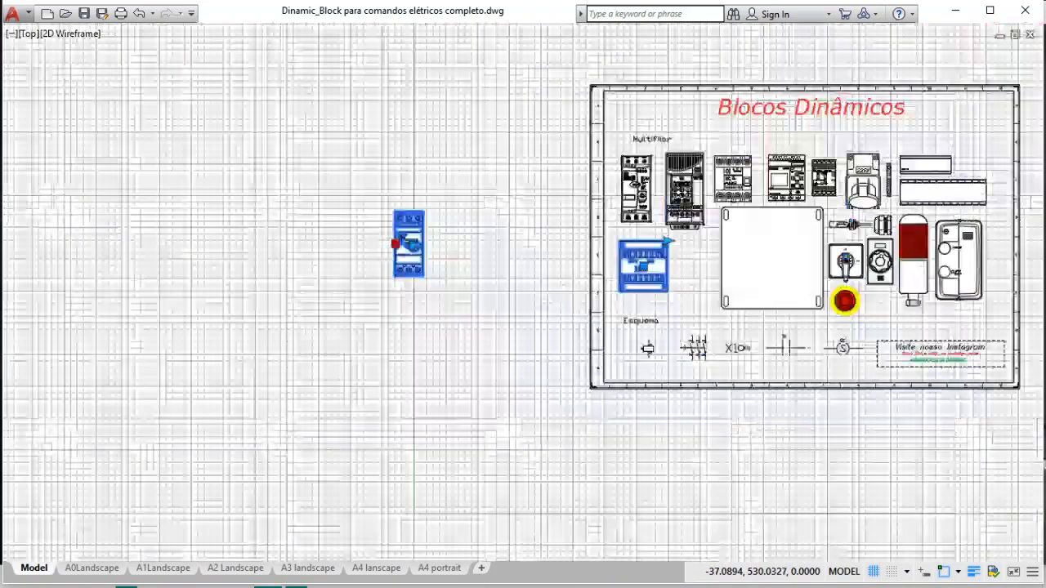
{"action": "scroll", "coordinate": [740, 271], "scroll_direction": "up", "scroll_amount": 6}
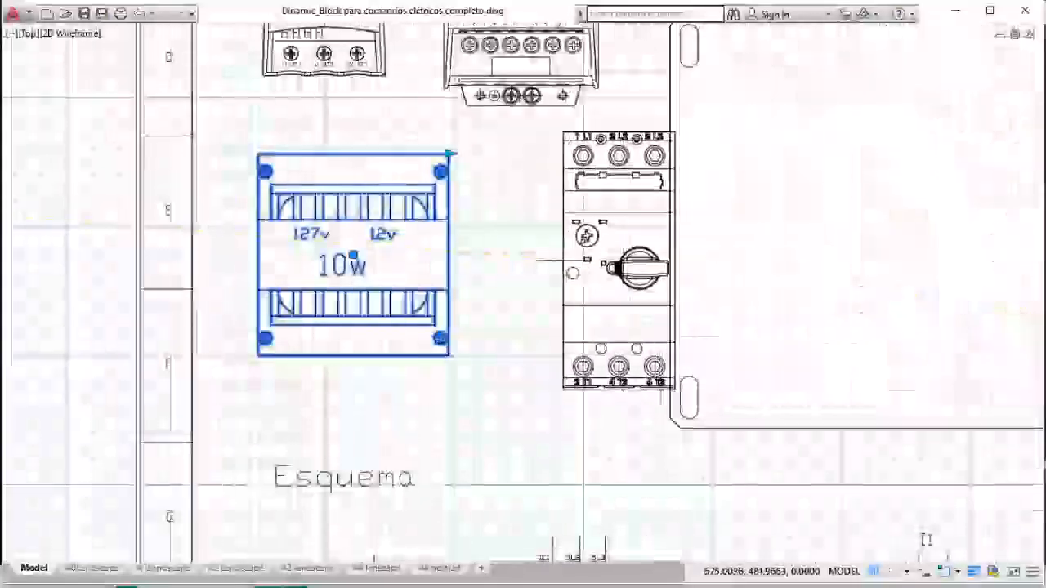
{"action": "left_click", "coordinate": [509, 272]}
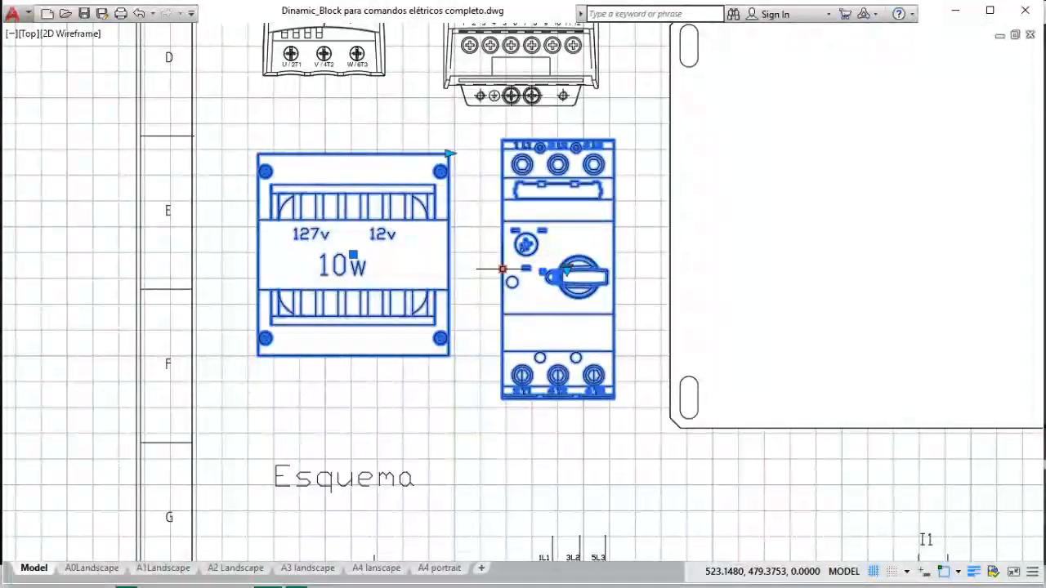
Move the large mounting plate block off the sheet into the empty drawing area to its left.
{"action": "scroll", "coordinate": [506, 272], "scroll_direction": "down", "scroll_amount": 2}
{"action": "scroll", "coordinate": [502, 269], "scroll_direction": "down", "scroll_amount": 2}
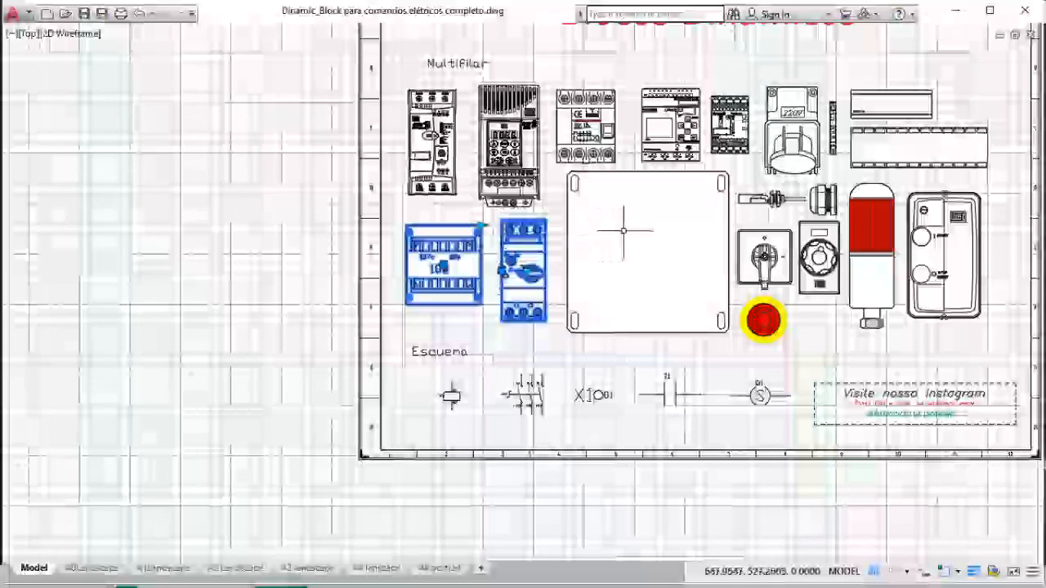
{"action": "left_click", "coordinate": [728, 208]}
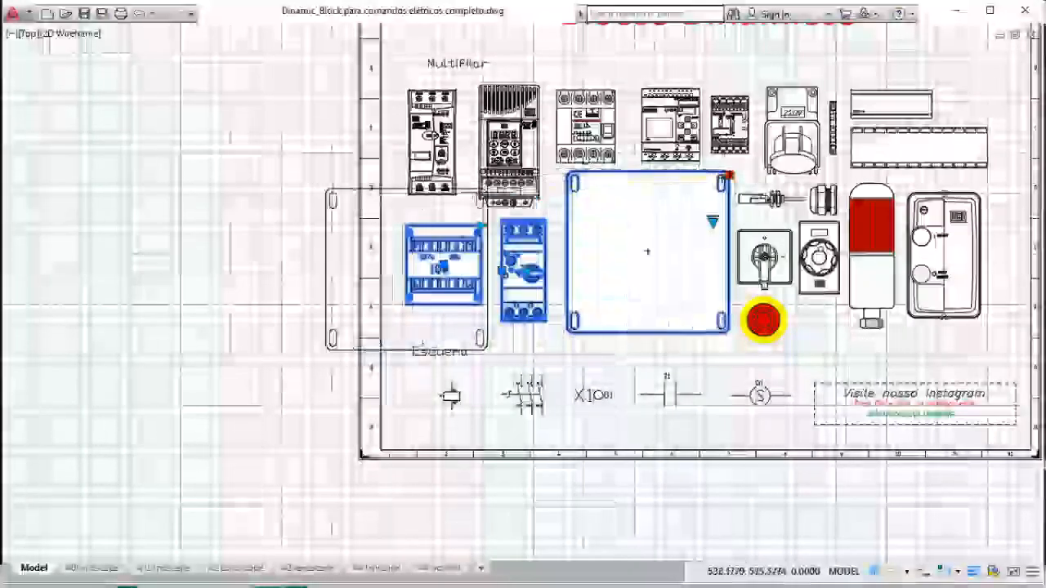
{"action": "middle_click_drag", "start_coordinate": [647, 250], "coordinate": [983, 259]}
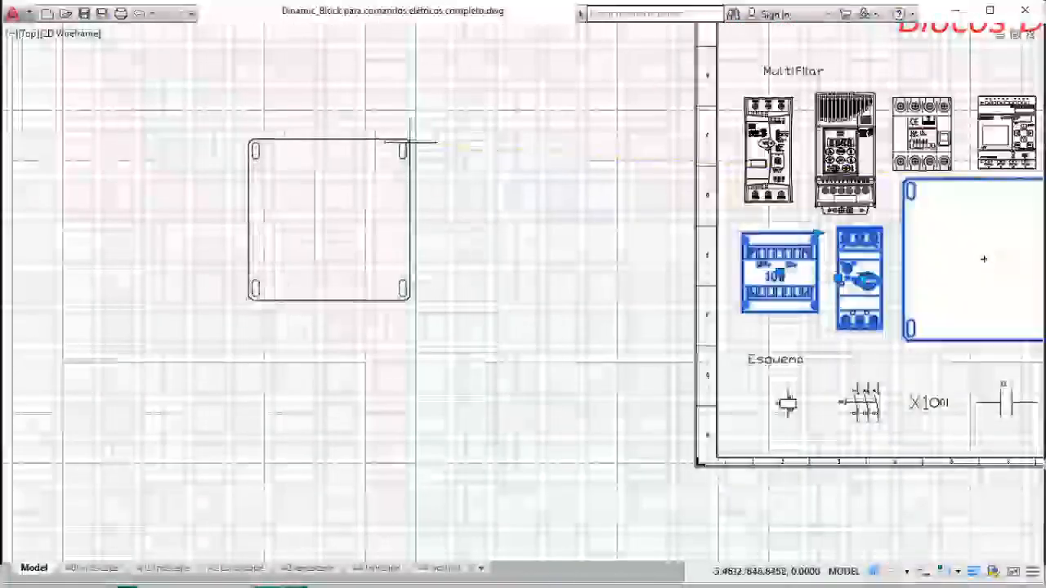
{"action": "left_click", "coordinate": [389, 131]}
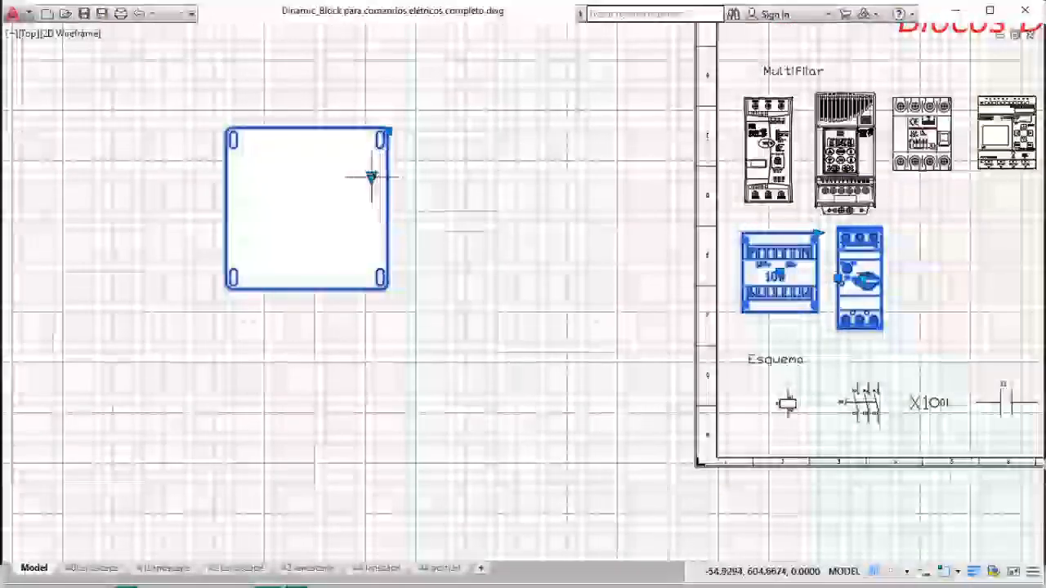
Set the mounting plate's Quadro de comando size to 430 X 330, followed by 710 X 430.
{"action": "left_click", "coordinate": [371, 178]}
{"action": "mouse_move", "coordinate": [409, 209]}
{"action": "mouse_move", "coordinate": [601, 236]}
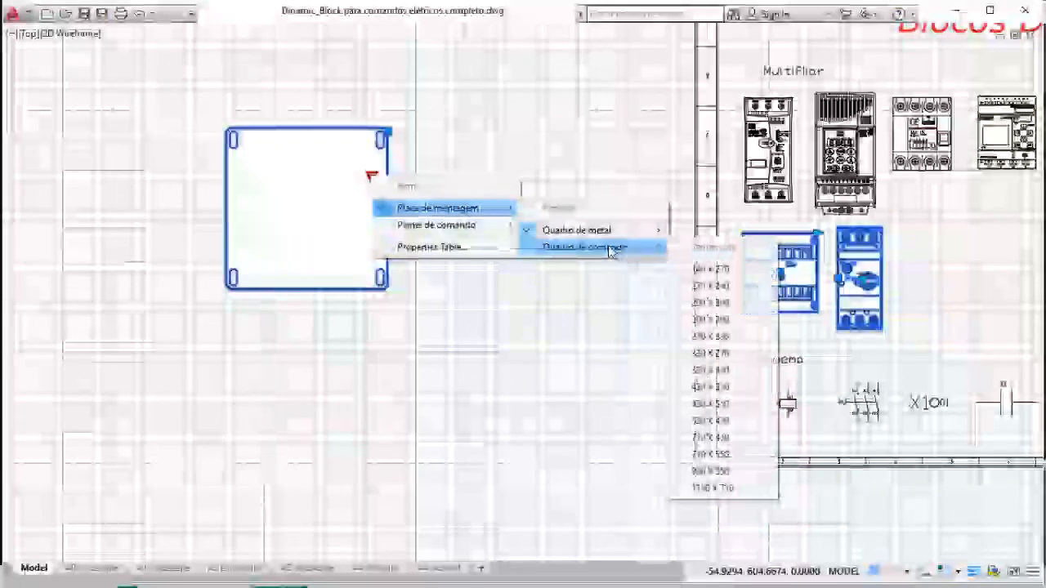
{"action": "left_click", "coordinate": [711, 387]}
{"action": "left_click", "coordinate": [372, 176]}
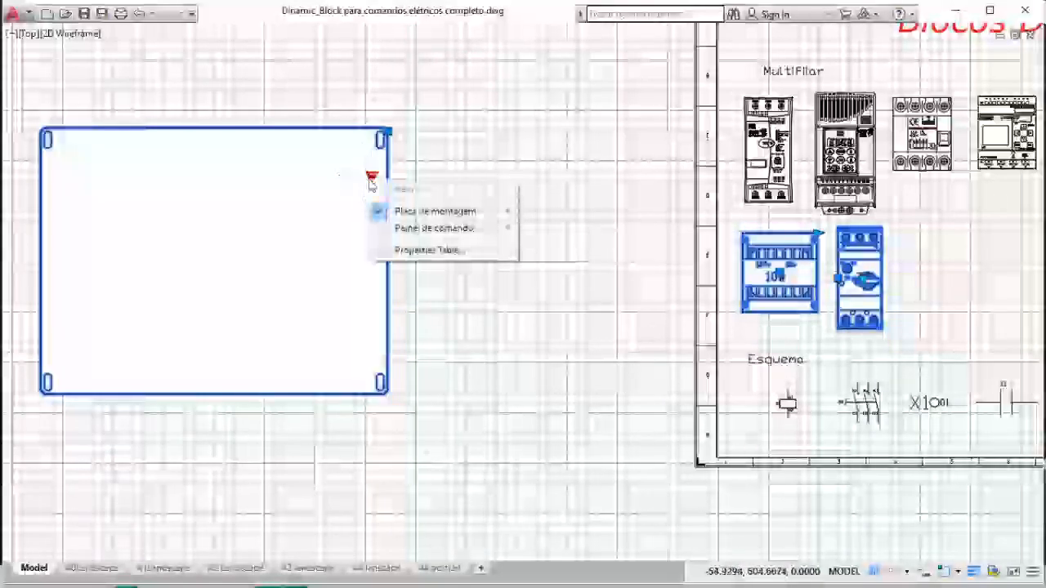
{"action": "mouse_move", "coordinate": [595, 259]}
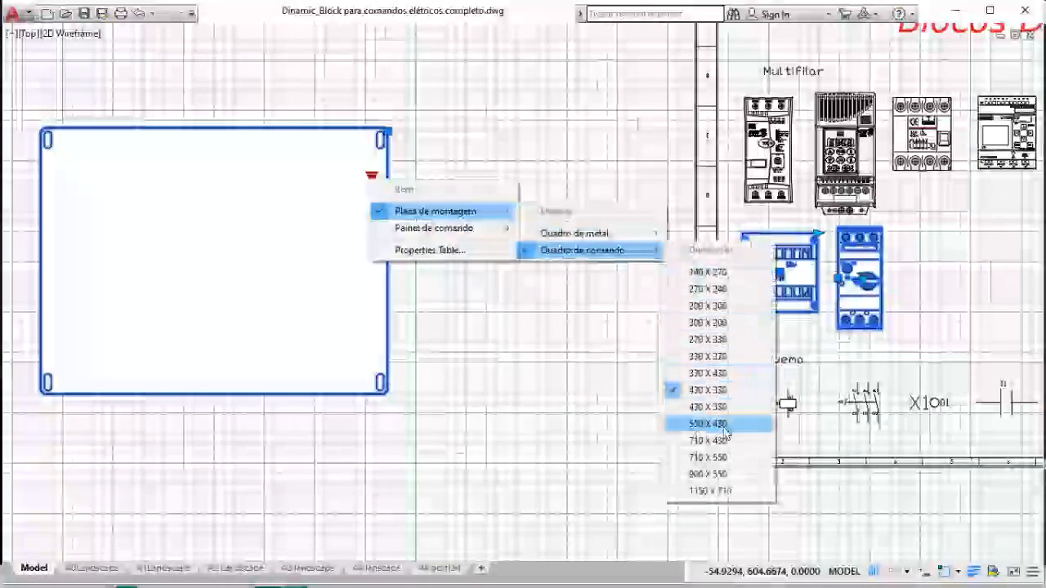
{"action": "left_click", "coordinate": [708, 436]}
Switch the mounting plate block to the Painel de comando type in the 320 X 190 size.
{"action": "scroll", "coordinate": [572, 269], "scroll_direction": "down", "scroll_amount": 2}
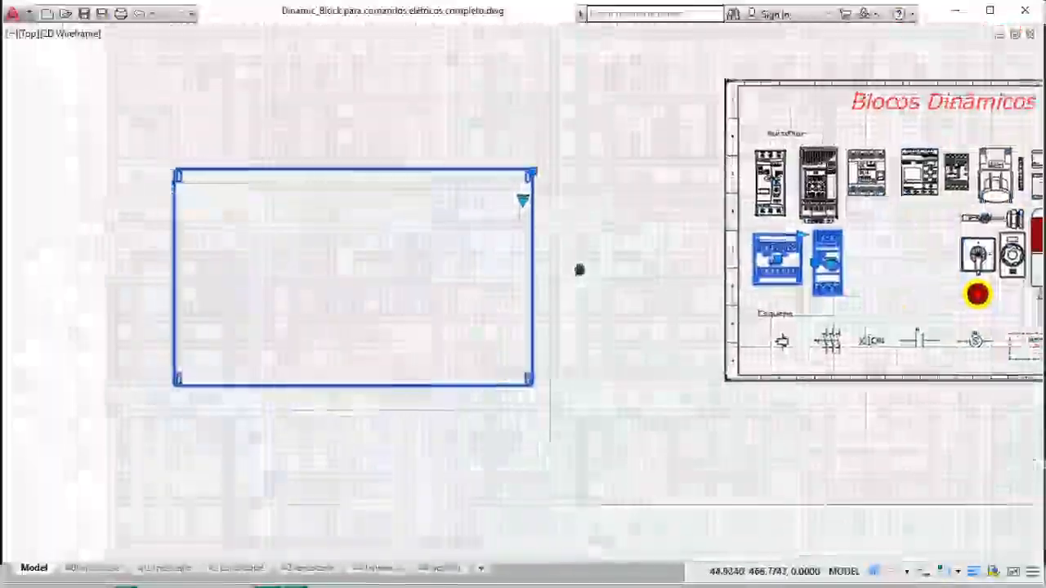
{"action": "left_click", "coordinate": [546, 200]}
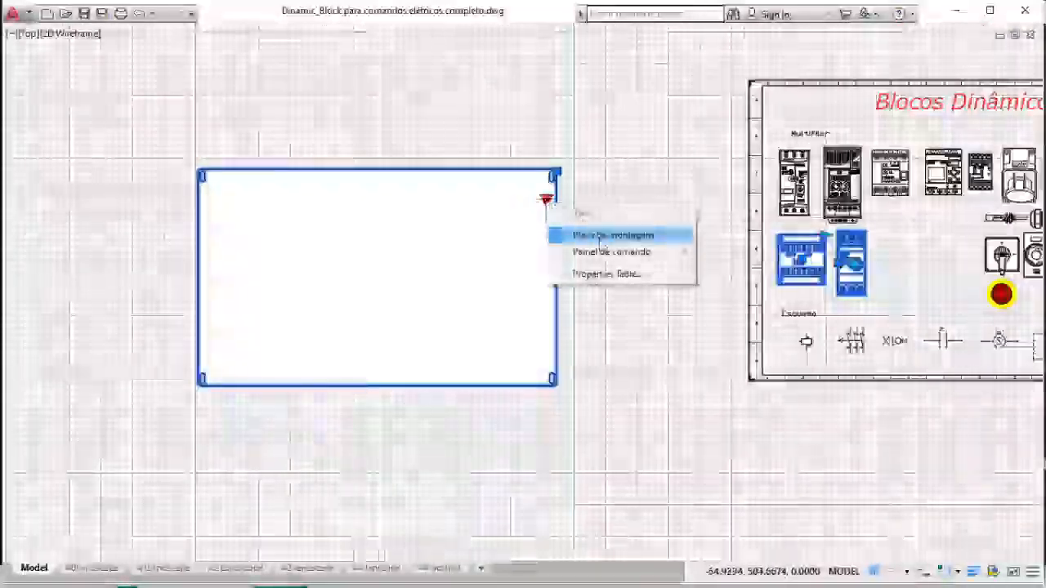
{"action": "mouse_move", "coordinate": [621, 252]}
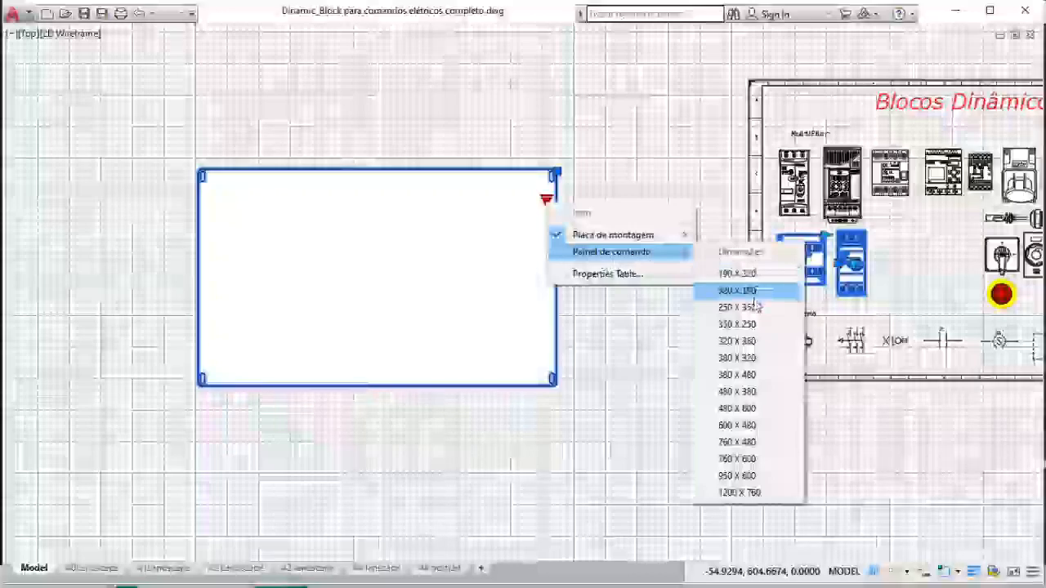
{"action": "left_click", "coordinate": [737, 290]}
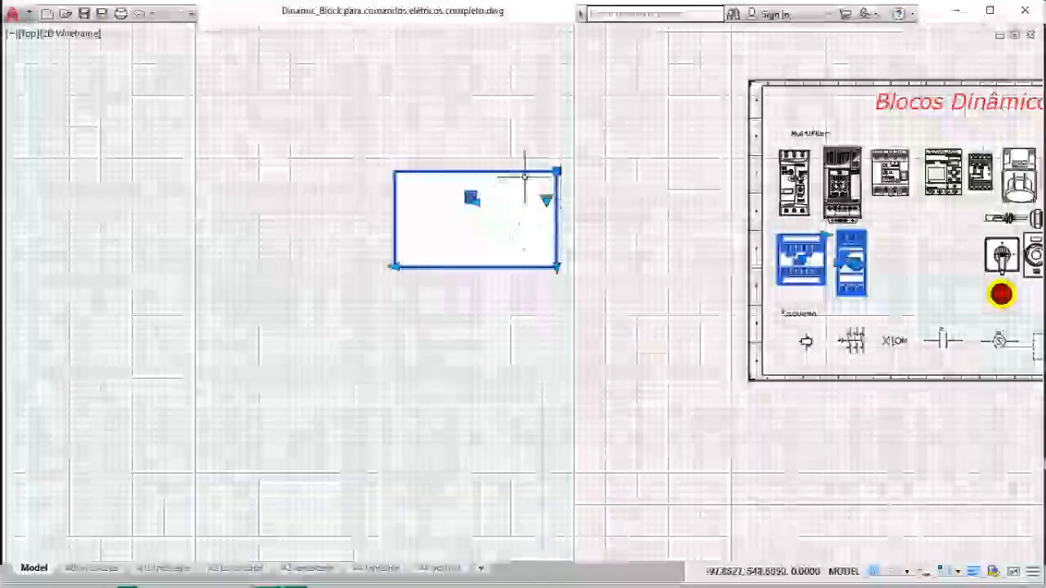
Stretch the control panel freehand, extending its lower edge downward and its left edge outward.
{"action": "scroll", "coordinate": [526, 173], "scroll_direction": "up", "scroll_amount": 4}
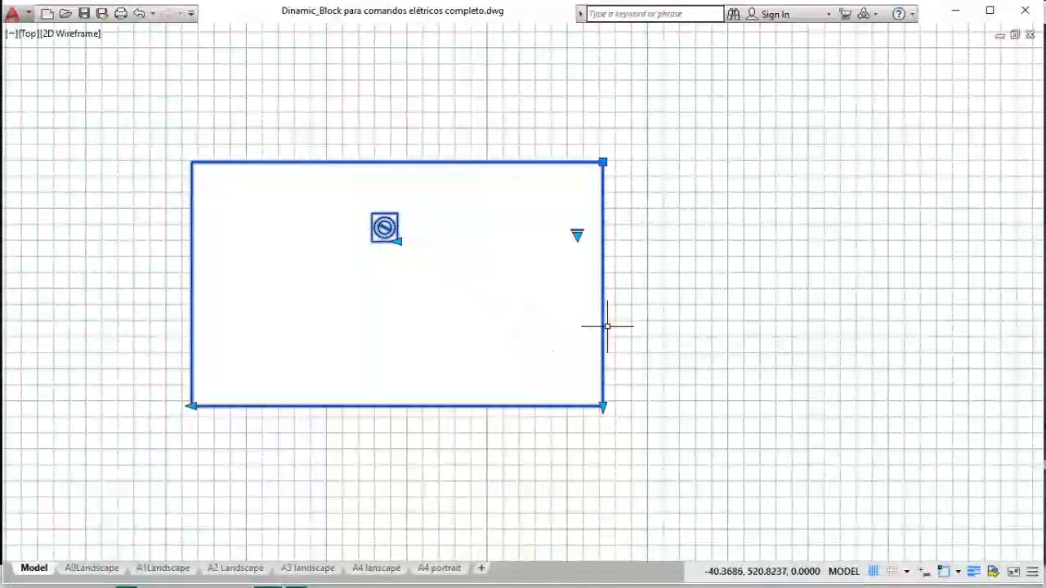
{"action": "left_click", "coordinate": [603, 406]}
{"action": "left_click", "coordinate": [618, 491]}
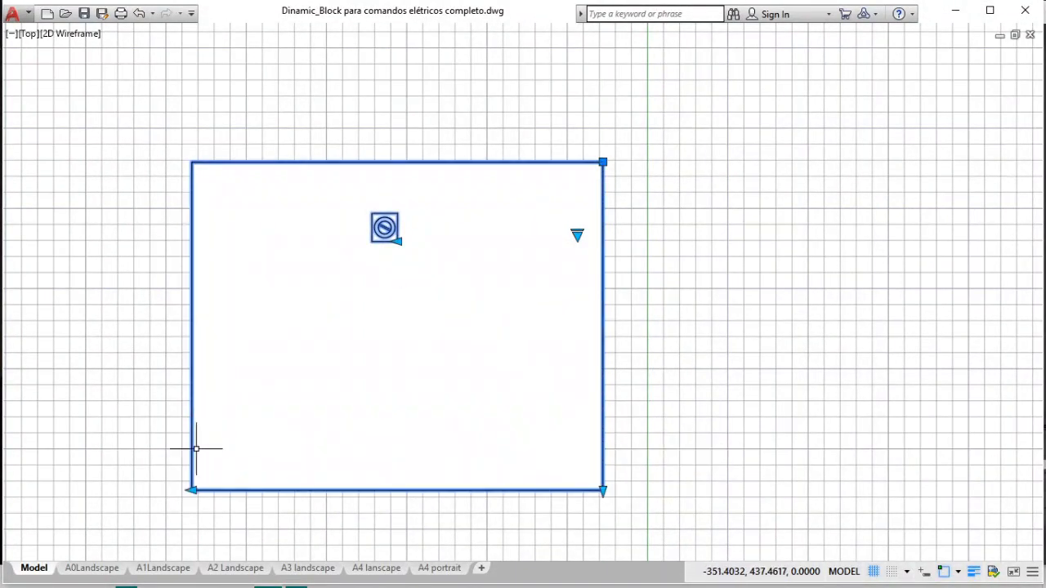
{"action": "left_click", "coordinate": [192, 490]}
{"action": "left_click", "coordinate": [80, 491]}
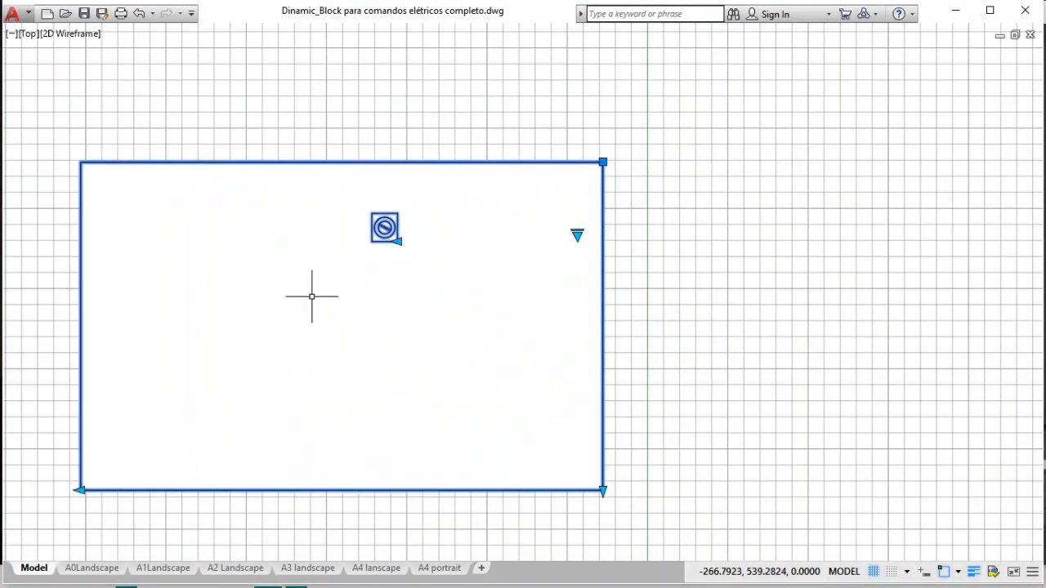
Shift the lock symbol horizontally toward the left side of the control panel.
{"action": "left_click", "coordinate": [397, 242]}
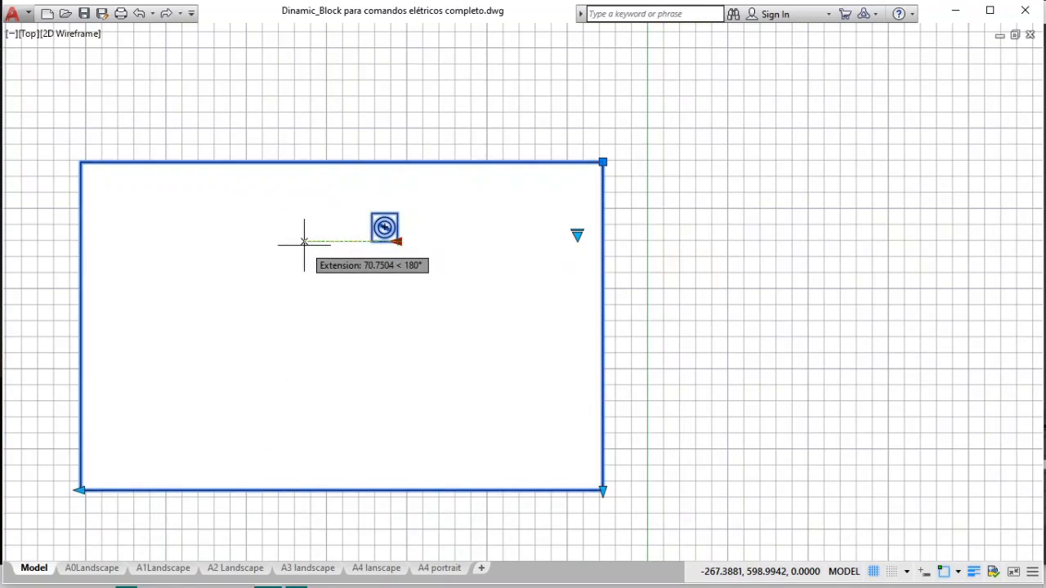
{"action": "left_click", "coordinate": [309, 245]}
{"action": "key", "text": "Escape"}
{"action": "left_click", "coordinate": [434, 241]}
{"action": "left_click", "coordinate": [353, 239]}
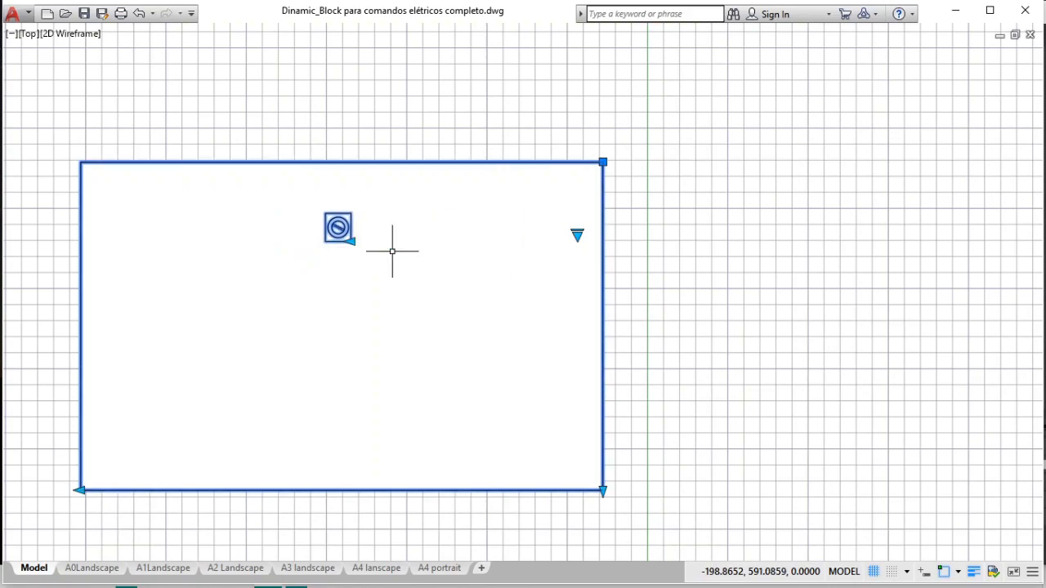
Rotate the selected panel, transformer and motor circuit breaker blocks 90° about the panel's upper-right corner.
{"action": "scroll", "coordinate": [397, 248], "scroll_direction": "down", "scroll_amount": 3}
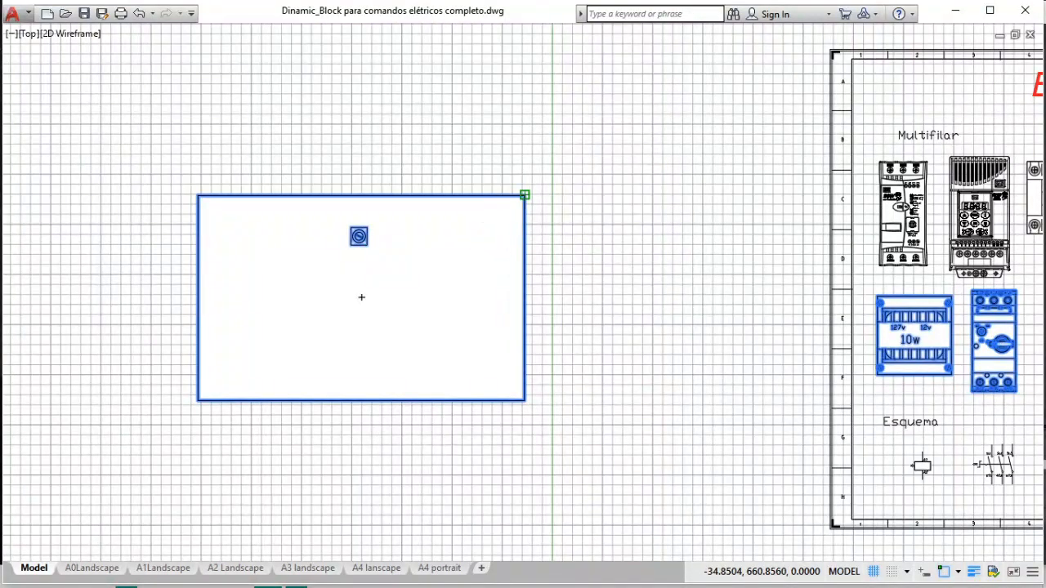
{"action": "left_click", "coordinate": [525, 195]}
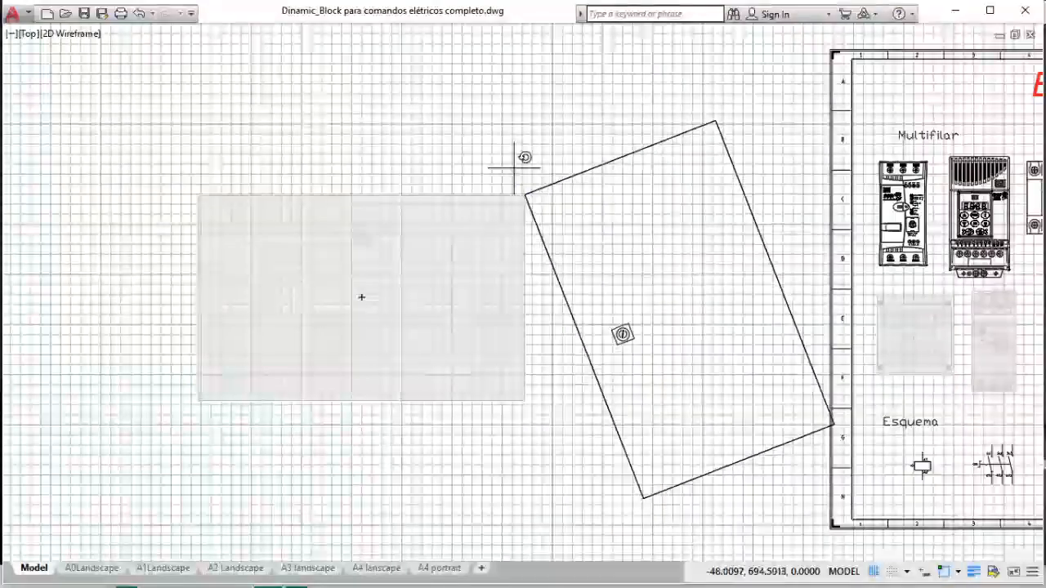
{"action": "left_click", "coordinate": [525, 109]}
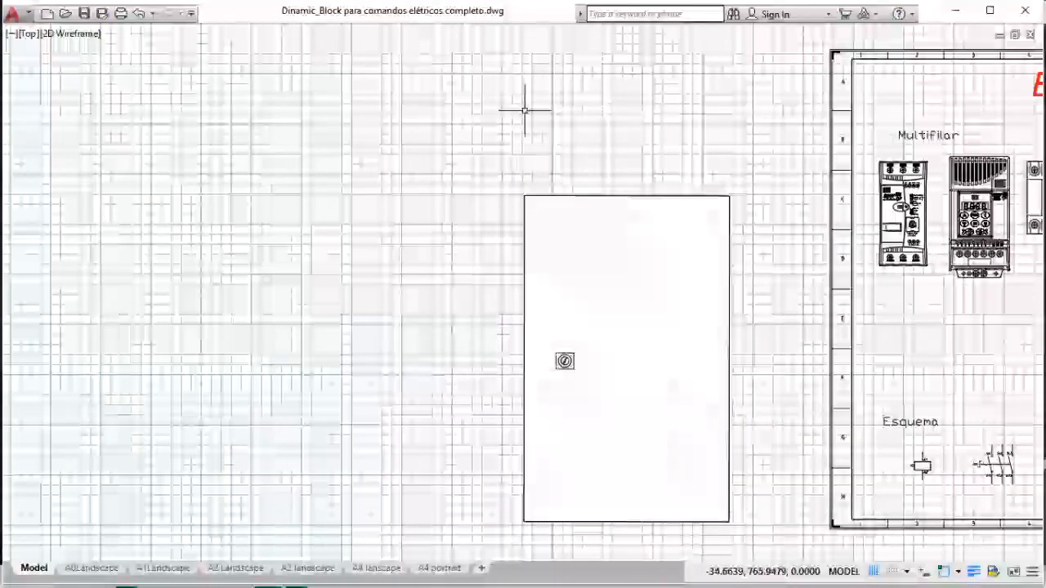
Set the rotated panel block's Painel de comando size to 190 X 320.
{"action": "middle_click_drag", "start_coordinate": [738, 346], "coordinate": [561, 193]}
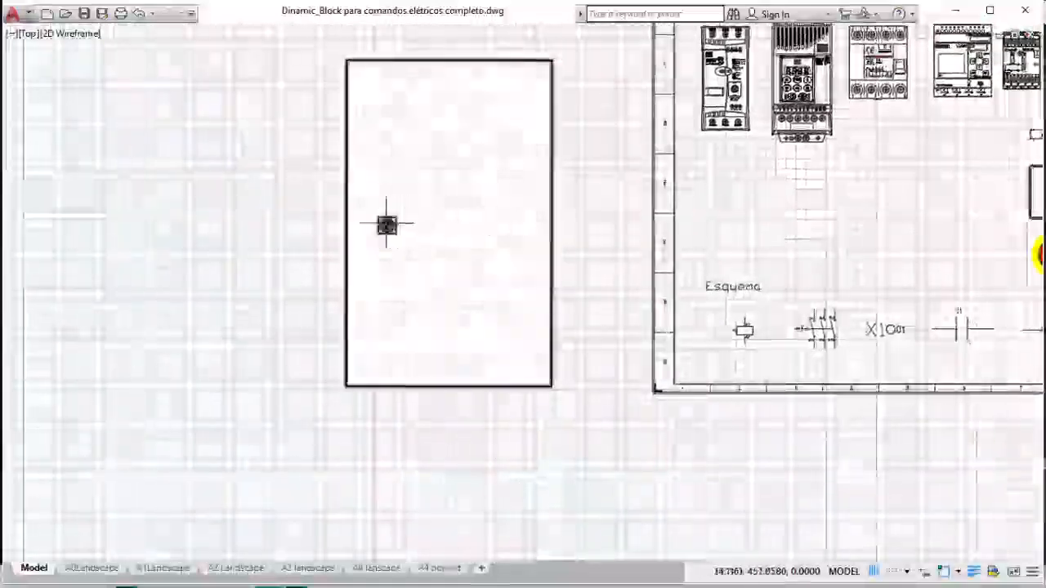
{"action": "left_click", "coordinate": [447, 129]}
{"action": "left_click", "coordinate": [335, 140]}
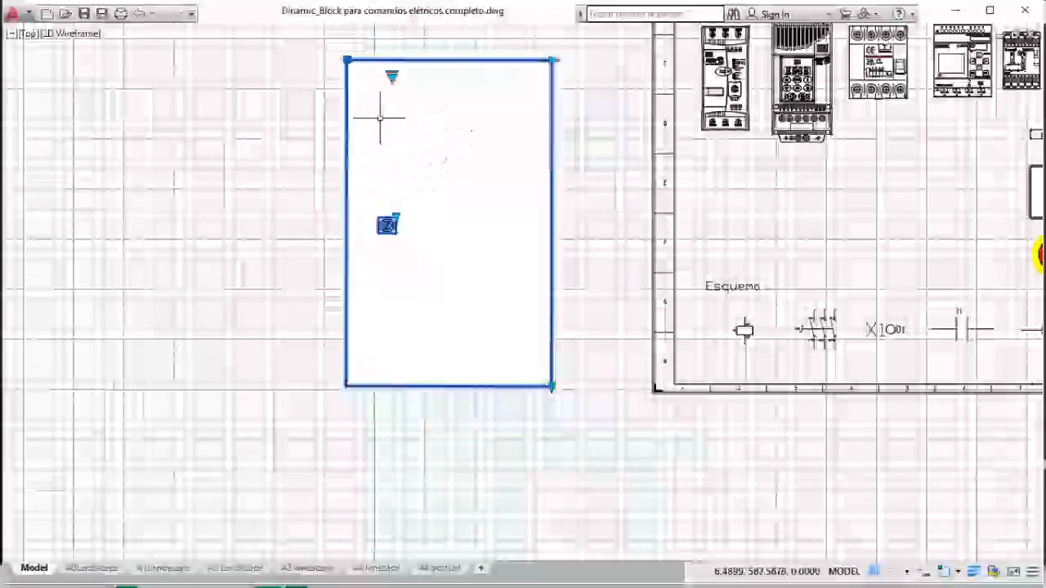
{"action": "left_click", "coordinate": [391, 76]}
{"action": "mouse_move", "coordinate": [448, 124]}
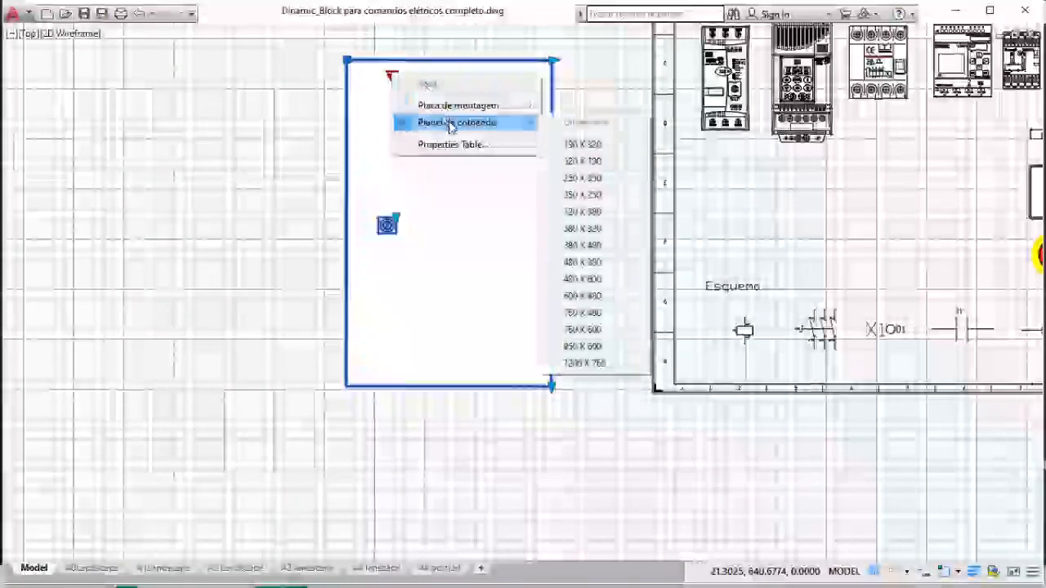
{"action": "left_click", "coordinate": [587, 144]}
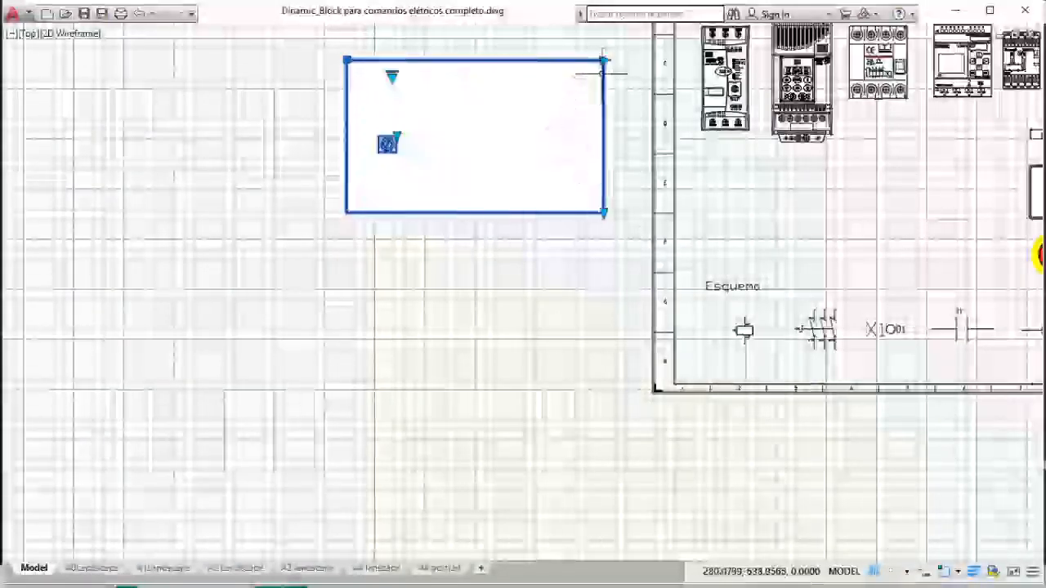
Stretch the rotated panel freehand into a narrow upright shape, pulling in its right edge and extending its lower edge.
{"action": "left_click", "coordinate": [603, 58]}
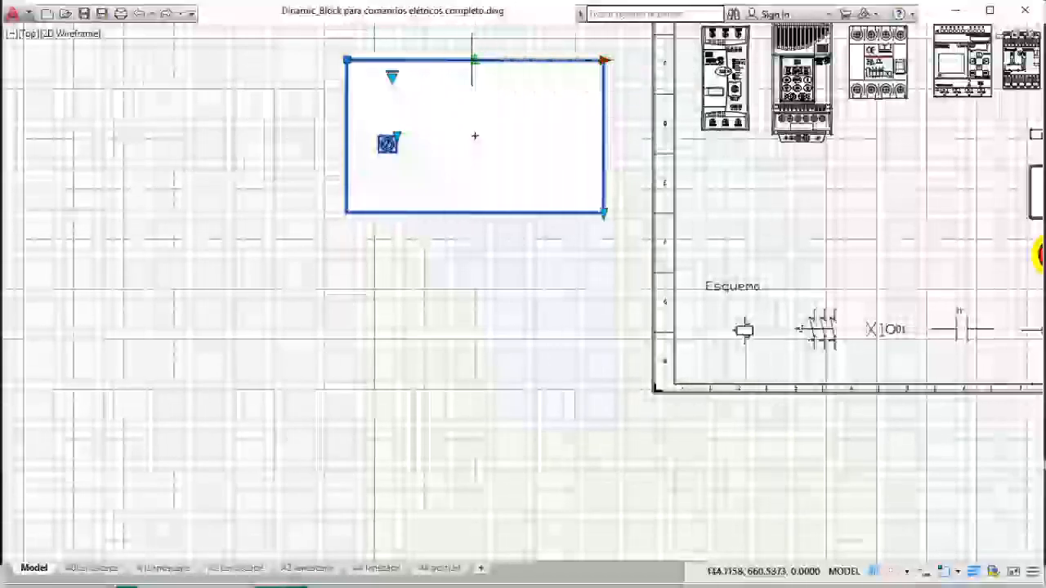
{"action": "left_click", "coordinate": [448, 213]}
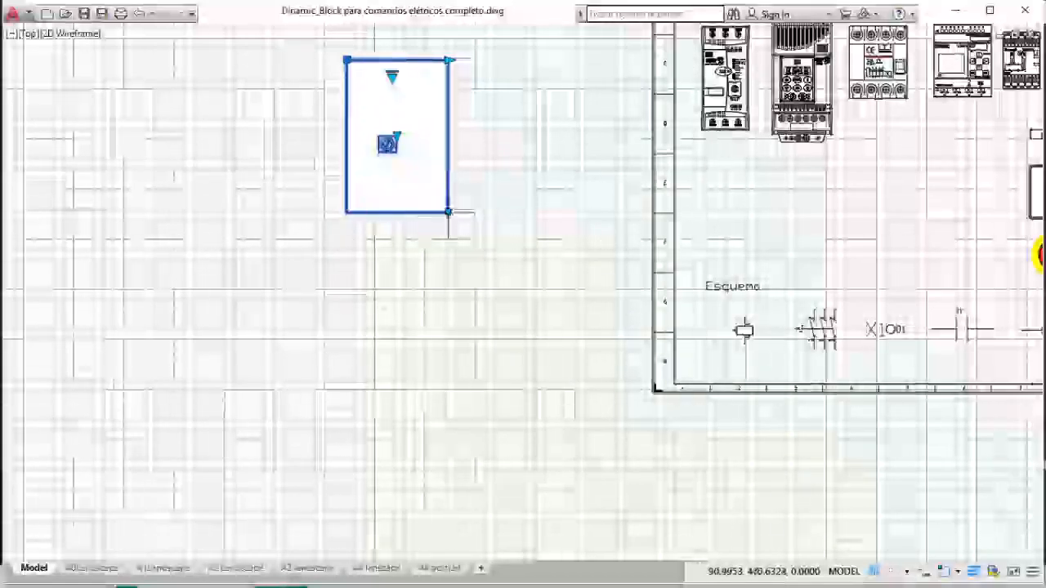
{"action": "left_click", "coordinate": [448, 330]}
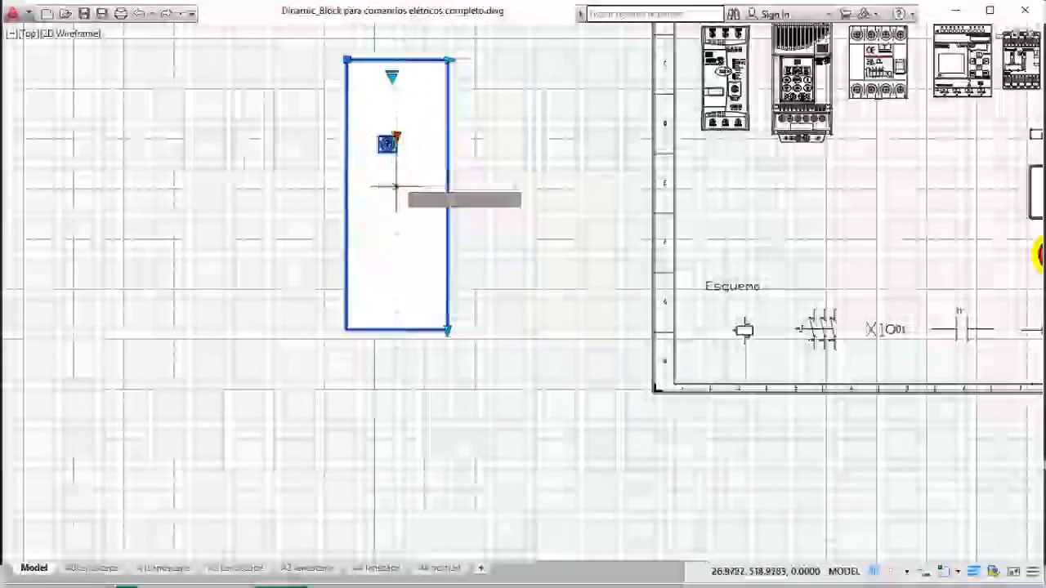
Move the panel's lock symbol slightly lower and widen the panel by extending its right edge.
{"action": "left_click", "coordinate": [397, 238]}
{"action": "left_click", "coordinate": [387, 245]}
{"action": "left_click", "coordinate": [396, 174]}
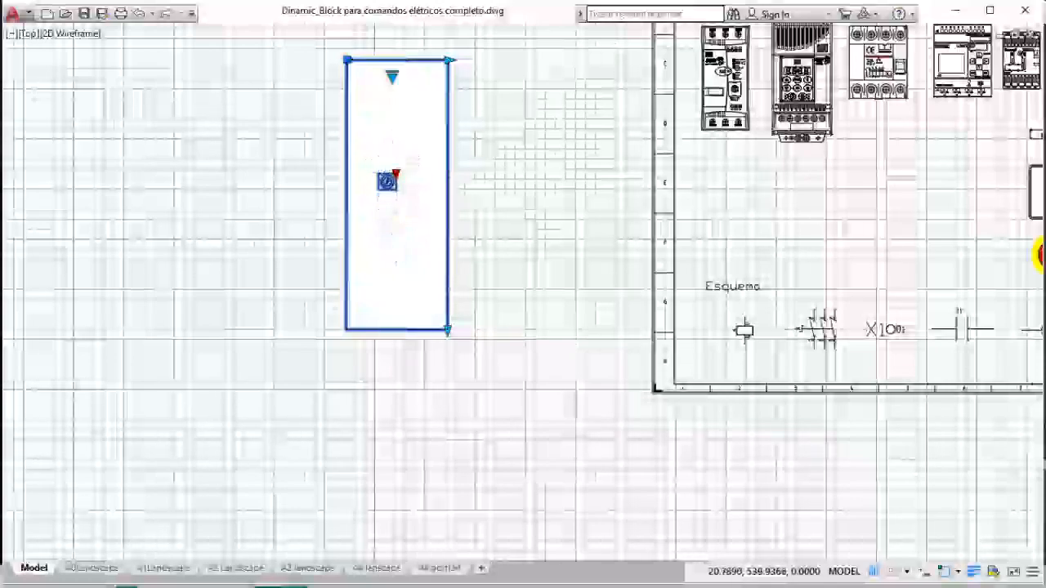
{"action": "left_click", "coordinate": [448, 59]}
{"action": "left_click", "coordinate": [560, 313]}
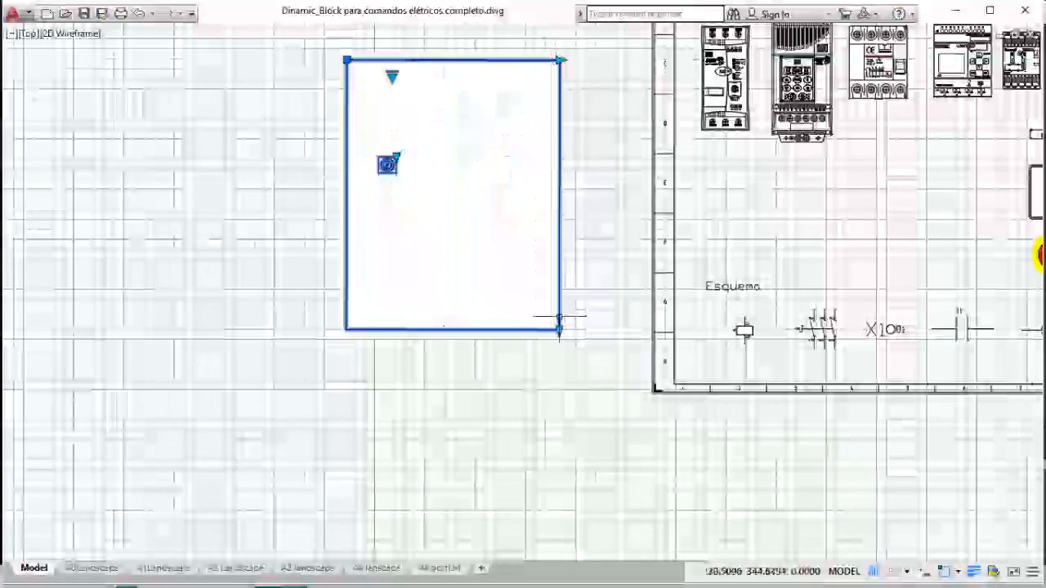
Set the panel's Painel de comando size to 1200 X 760 and move it clear of the sheet into the empty area on the left.
{"action": "left_click", "coordinate": [393, 76]}
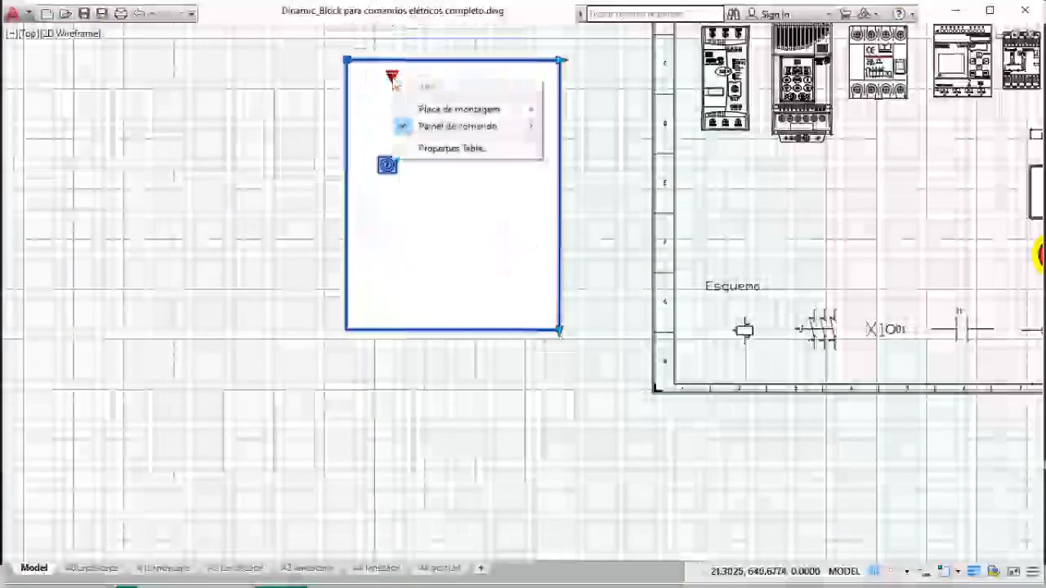
{"action": "mouse_move", "coordinate": [439, 133]}
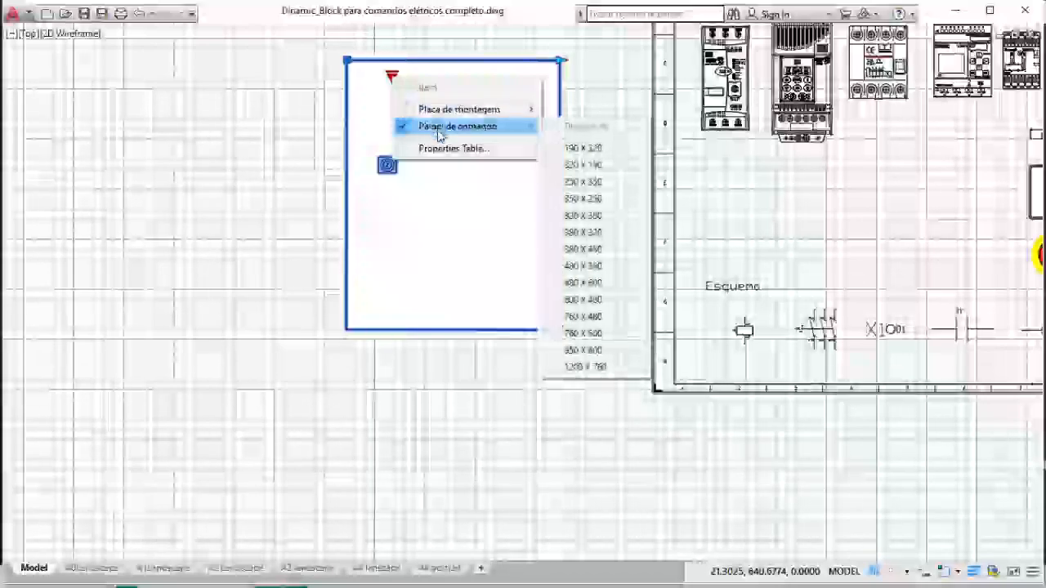
{"action": "left_click", "coordinate": [612, 367]}
{"action": "scroll", "coordinate": [743, 330], "scroll_direction": "down", "scroll_amount": 4}
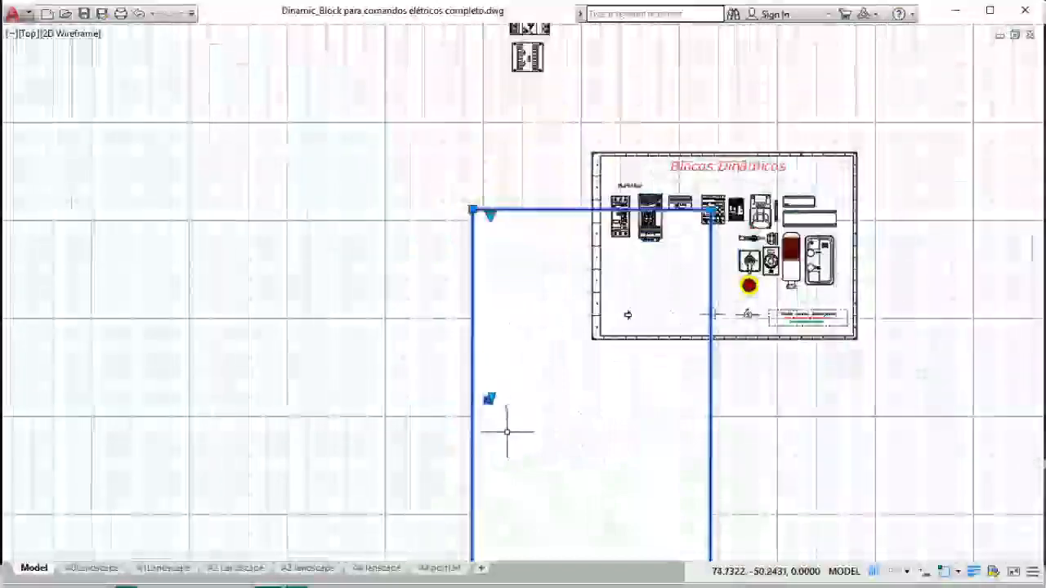
{"action": "left_click", "coordinate": [473, 210]}
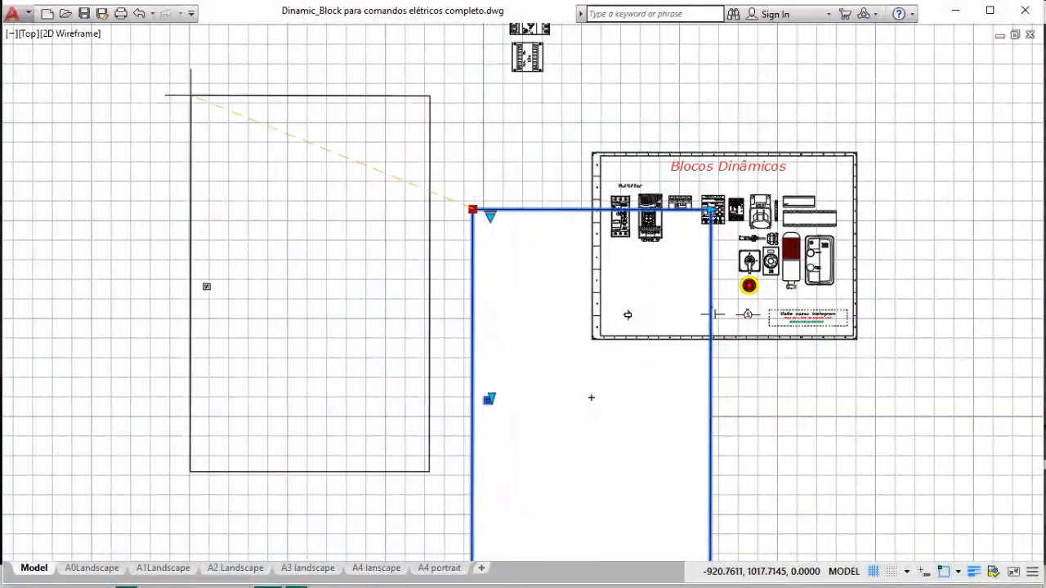
{"action": "left_click", "coordinate": [193, 109]}
Change the large panel block to a Placa de montagem for Quadro de metal in the 200 X 200 size.
{"action": "scroll", "coordinate": [253, 139], "scroll_direction": "down", "scroll_amount": 2}
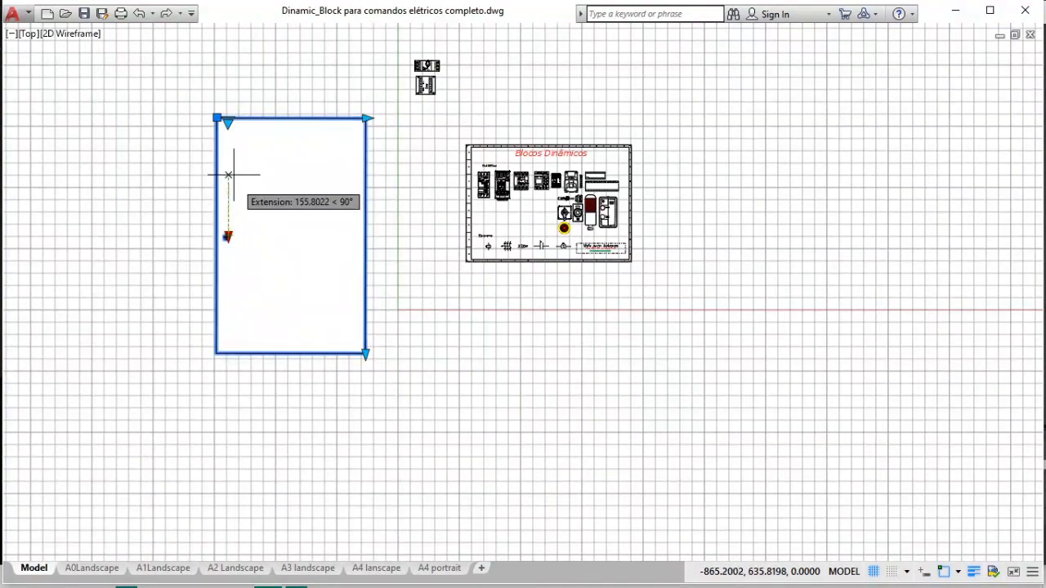
{"action": "left_click", "coordinate": [228, 123]}
{"action": "mouse_move", "coordinate": [270, 158]}
{"action": "mouse_move", "coordinate": [423, 174]}
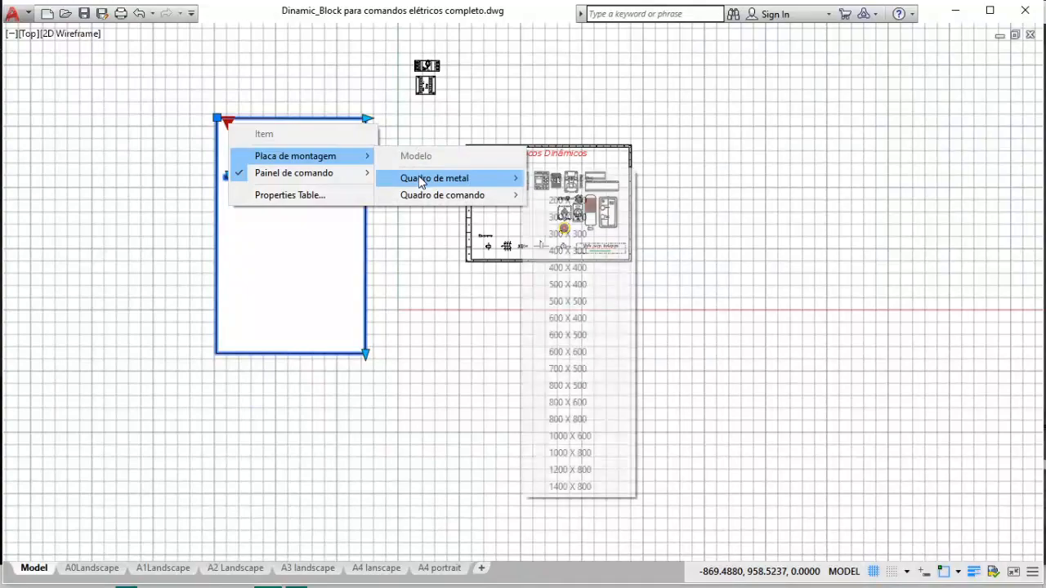
{"action": "left_click", "coordinate": [564, 200]}
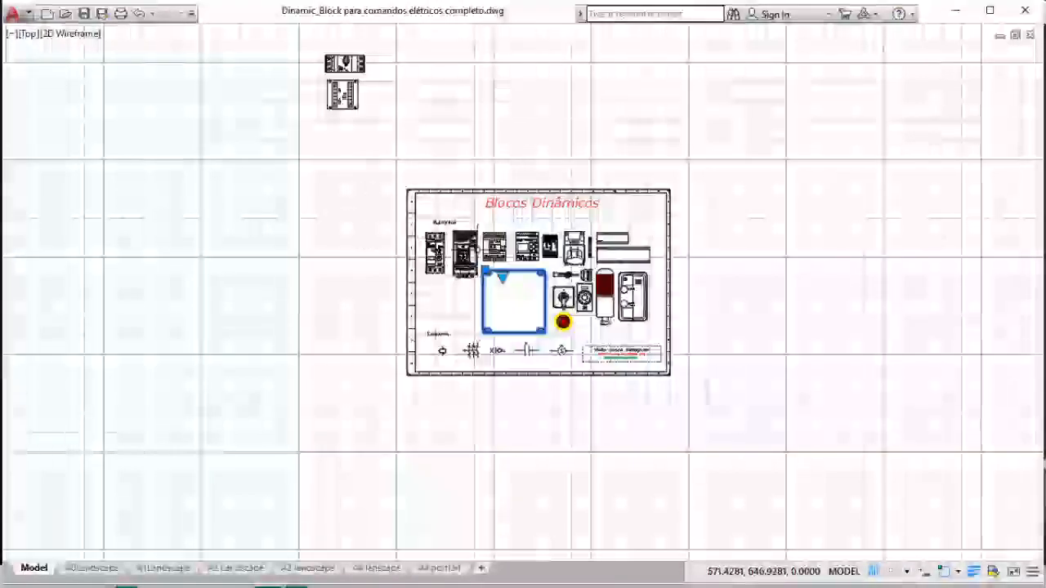
Switch the LOGO! controller block to the SIEMENS DC 24V INPUT 8XDC model and then to DC12/24V INPUT 8 X DC.
{"action": "scroll", "coordinate": [533, 244], "scroll_direction": "up", "scroll_amount": 6}
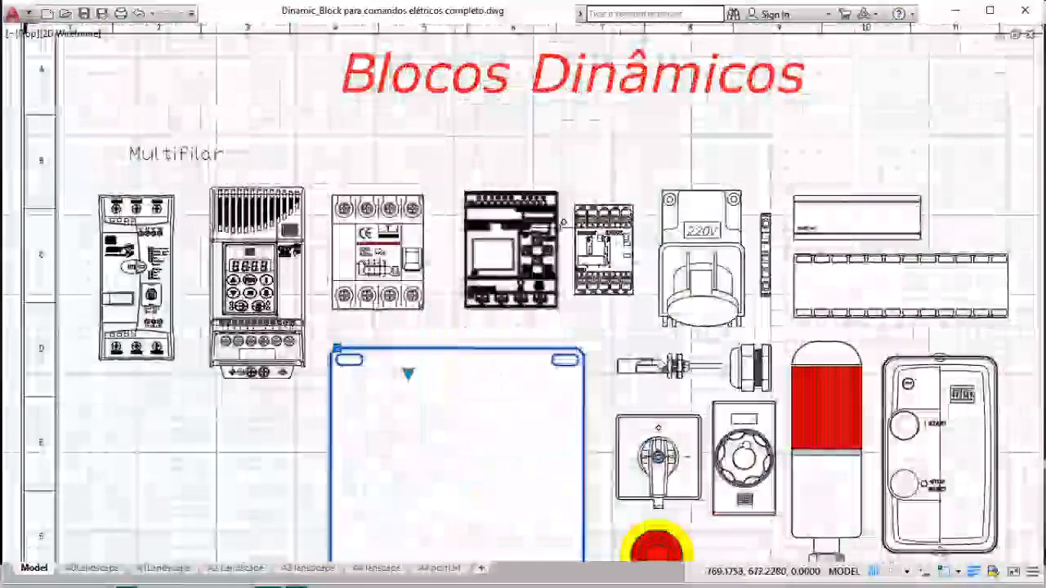
{"action": "scroll", "coordinate": [562, 229], "scroll_direction": "up", "scroll_amount": 3}
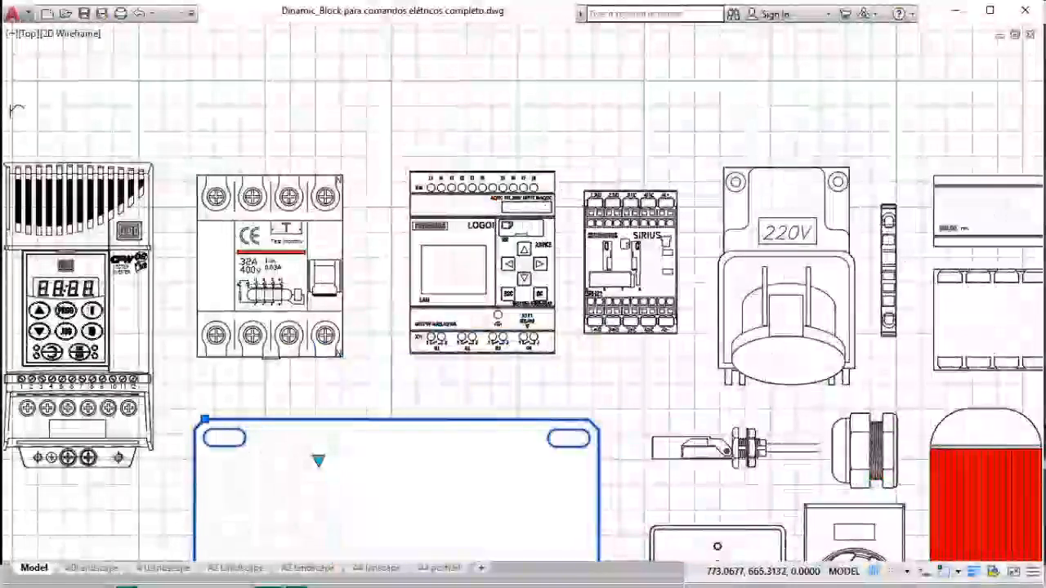
{"action": "scroll", "coordinate": [562, 254], "scroll_direction": "up", "scroll_amount": 2}
{"action": "left_click", "coordinate": [514, 166]}
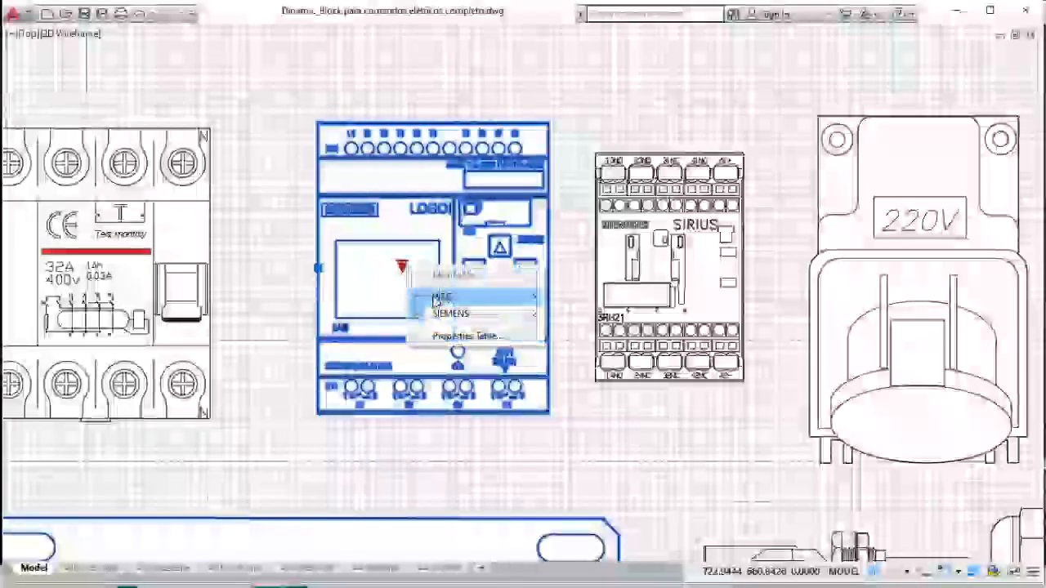
{"action": "mouse_move", "coordinate": [442, 320]}
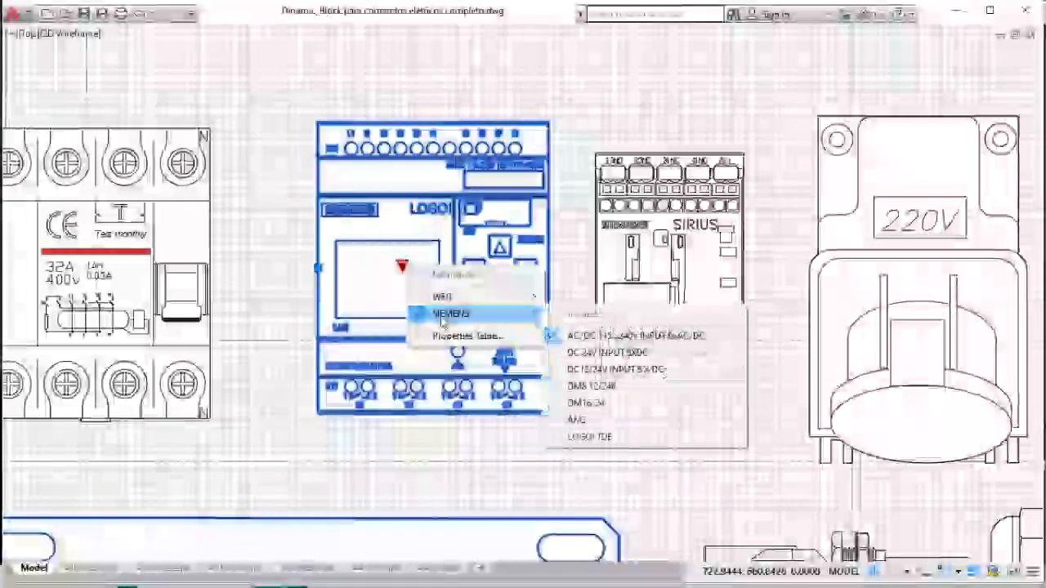
{"action": "left_click", "coordinate": [611, 353]}
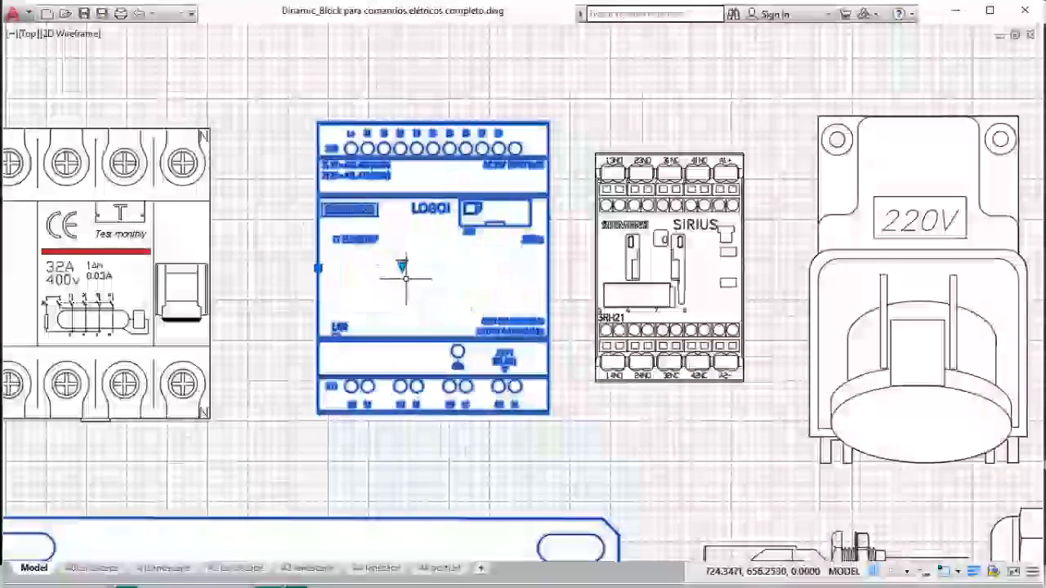
{"action": "left_click", "coordinate": [403, 266]}
{"action": "mouse_move", "coordinate": [444, 316]}
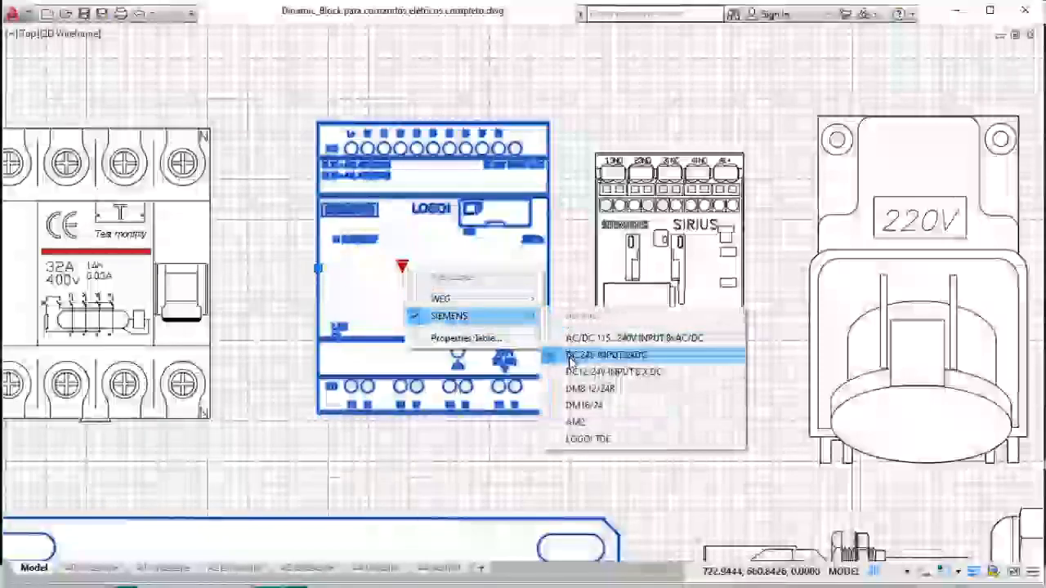
{"action": "left_click", "coordinate": [583, 374]}
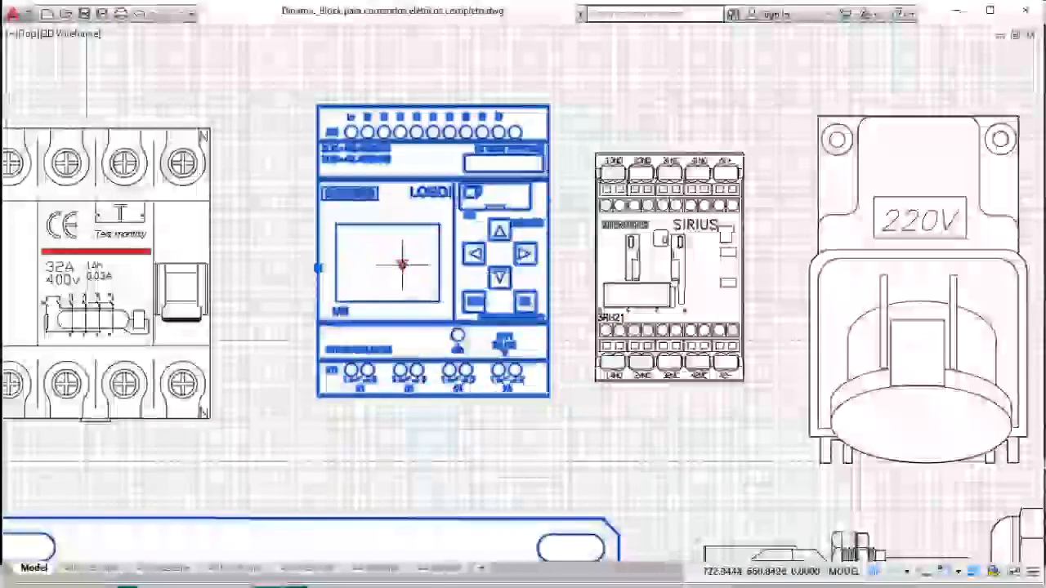
Switch the controller block to the SIEMENS DM8 12/24R module and then to DM16/24.
{"action": "mouse_move", "coordinate": [448, 315]}
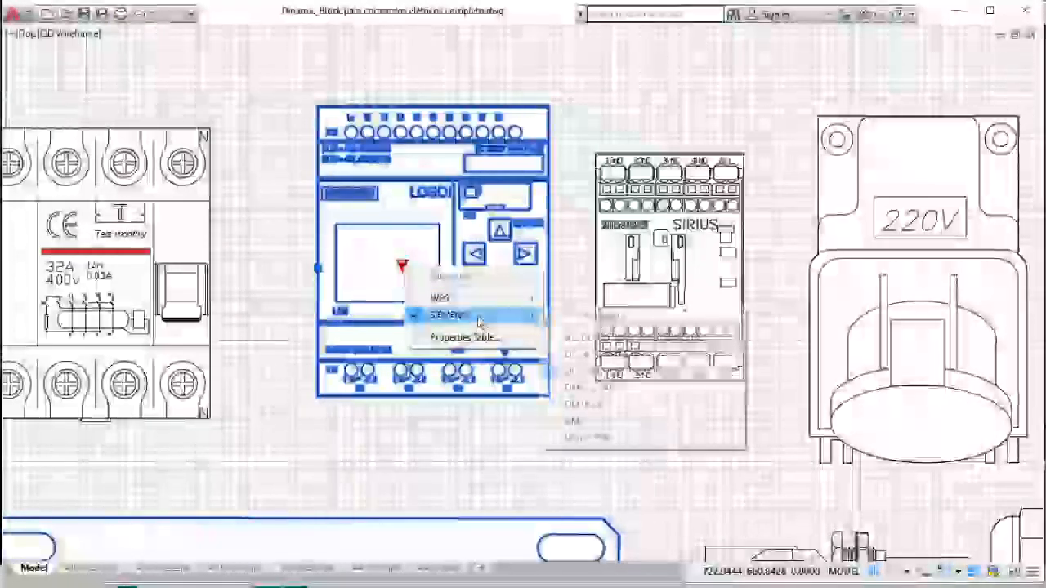
{"action": "left_click", "coordinate": [611, 391]}
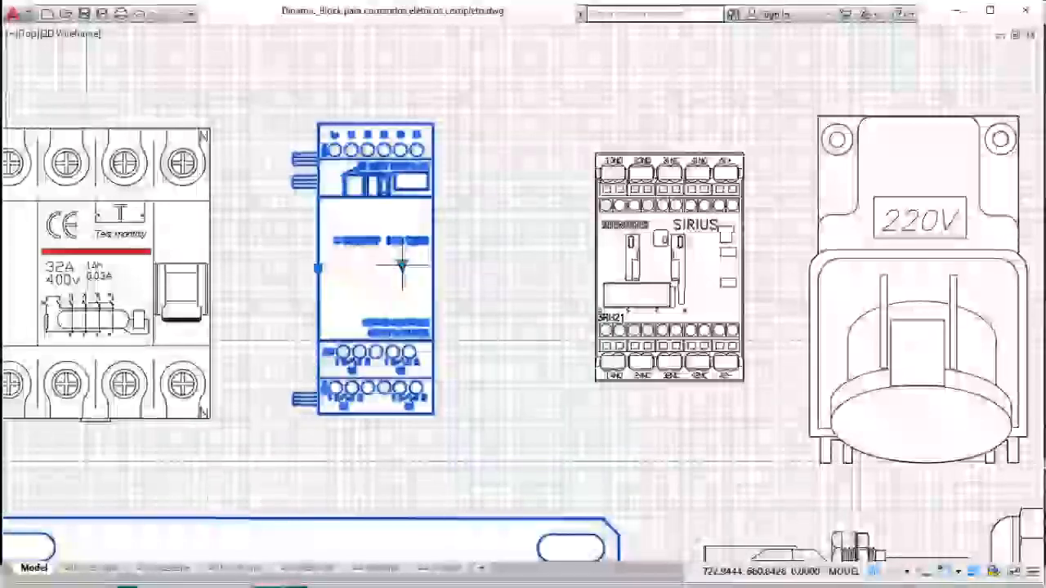
{"action": "mouse_move", "coordinate": [464, 317]}
{"action": "left_click", "coordinate": [642, 404]}
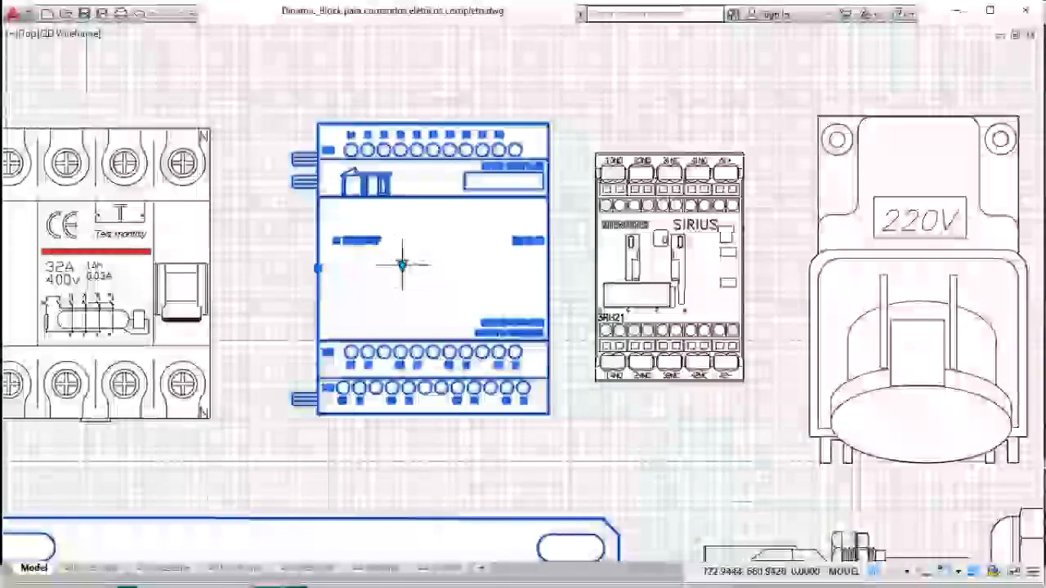
Switch the controller block to the SIEMENS AM2 module and then to the LOGO! TDE display.
{"action": "mouse_move", "coordinate": [479, 313]}
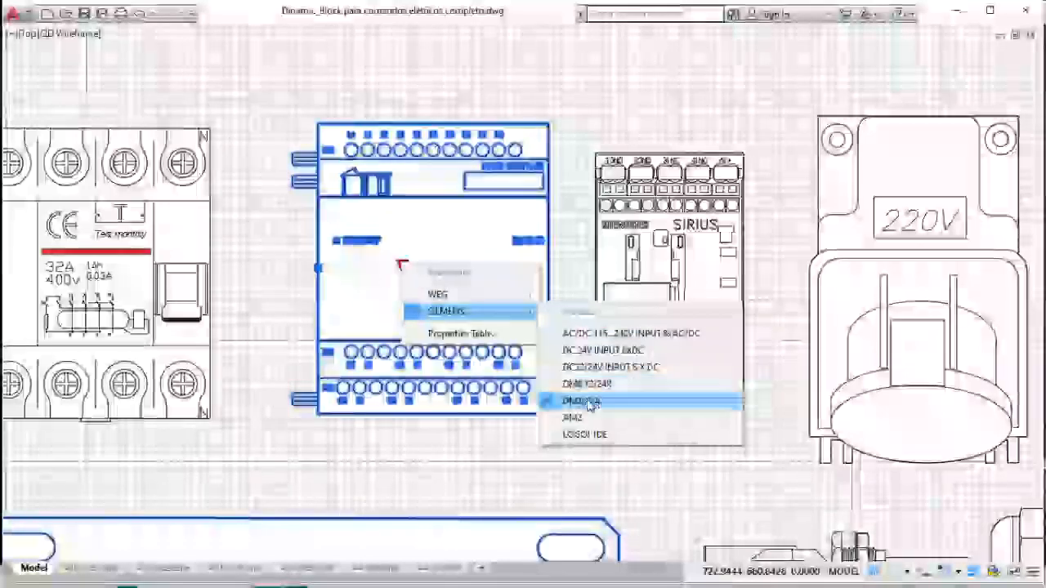
{"action": "left_click", "coordinate": [584, 419]}
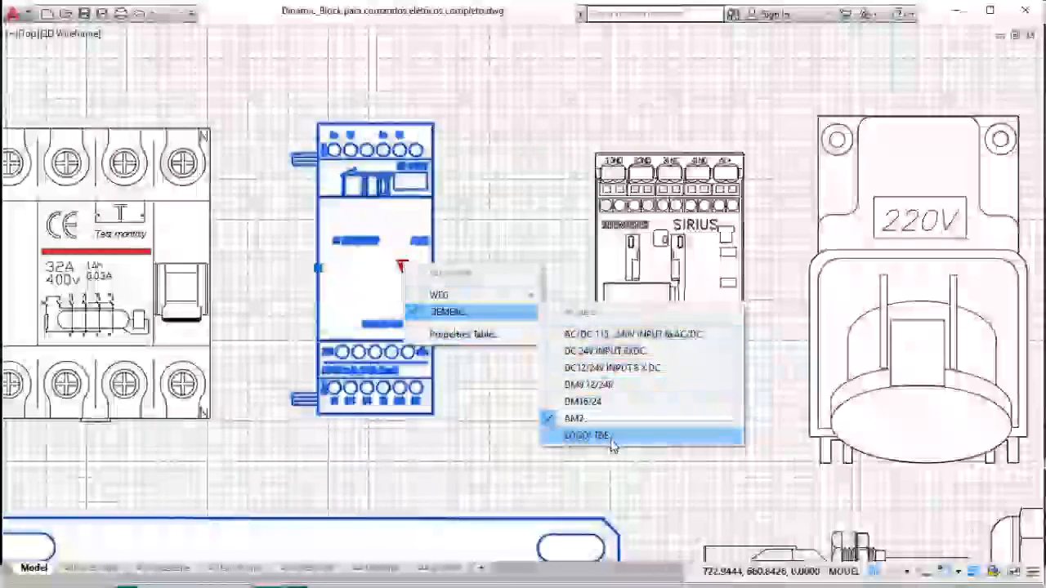
{"action": "left_click", "coordinate": [609, 435]}
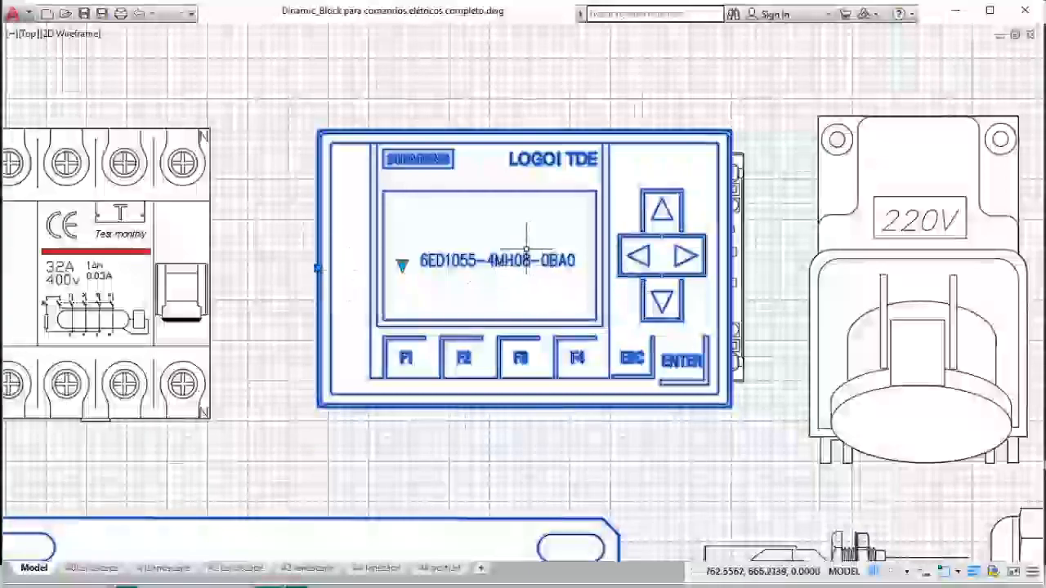
Switch the controller block to the compact WEG model with 4 outputs and then to the wider WEG model with 8 outputs.
{"action": "left_click", "coordinate": [402, 266]}
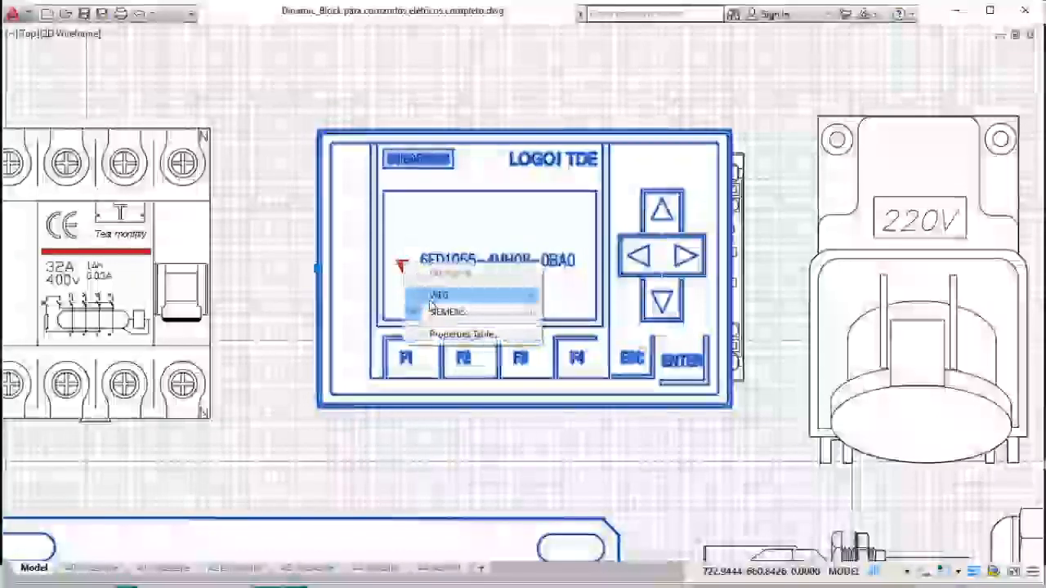
{"action": "mouse_move", "coordinate": [457, 295]}
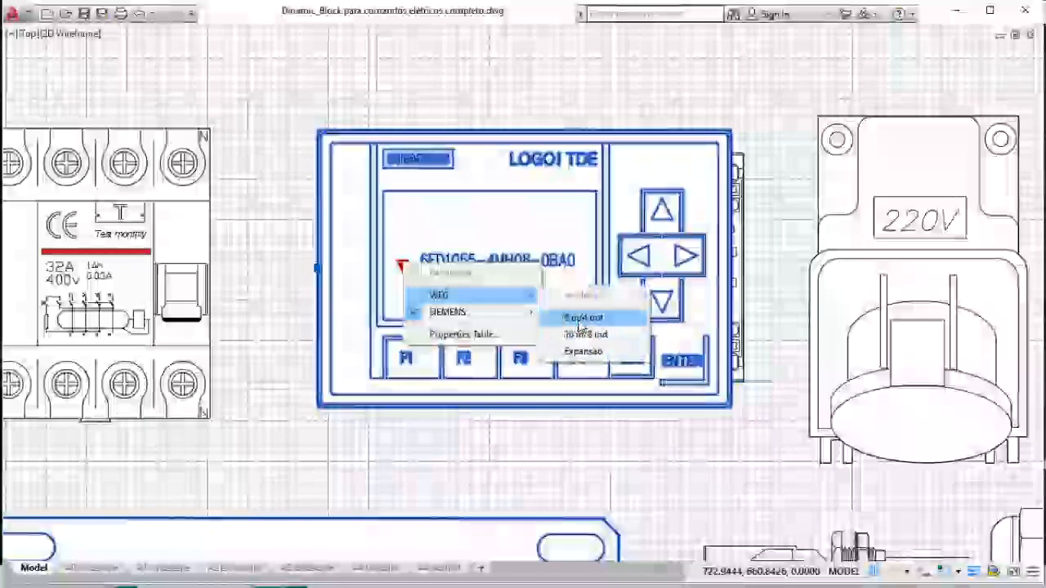
{"action": "left_click", "coordinate": [583, 351]}
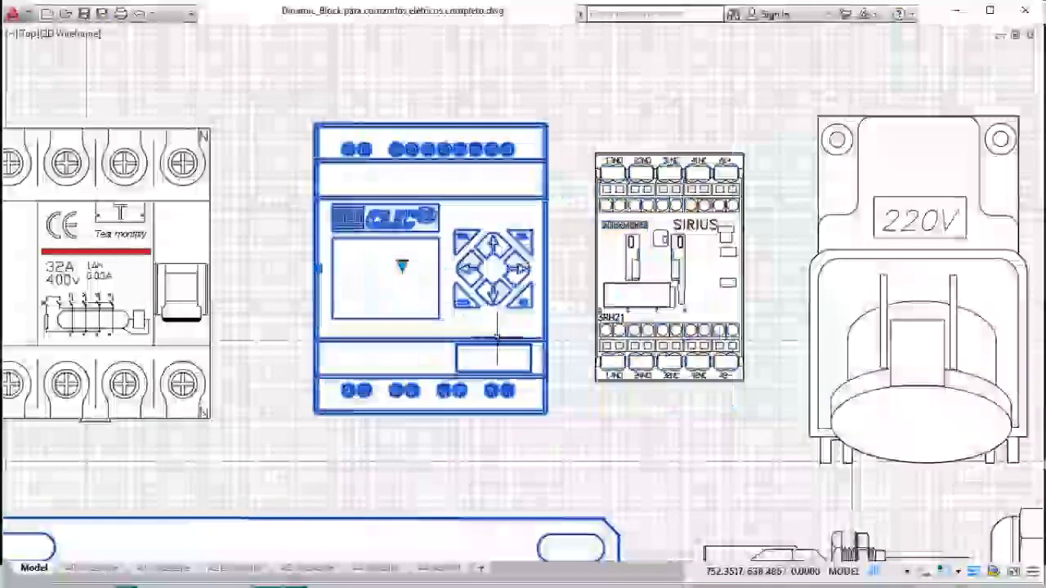
{"action": "left_click", "coordinate": [402, 264]}
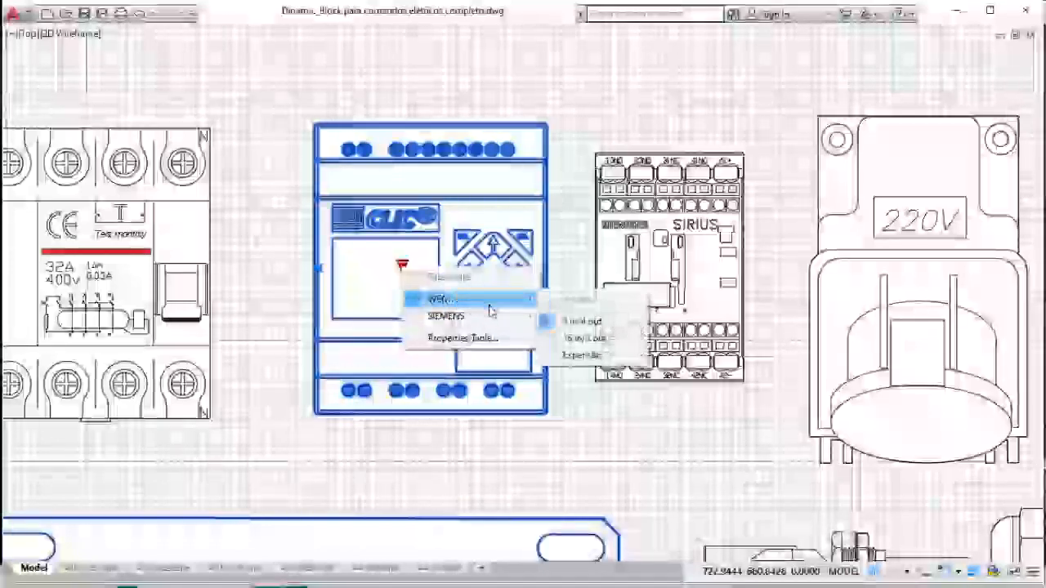
{"action": "left_click", "coordinate": [569, 339]}
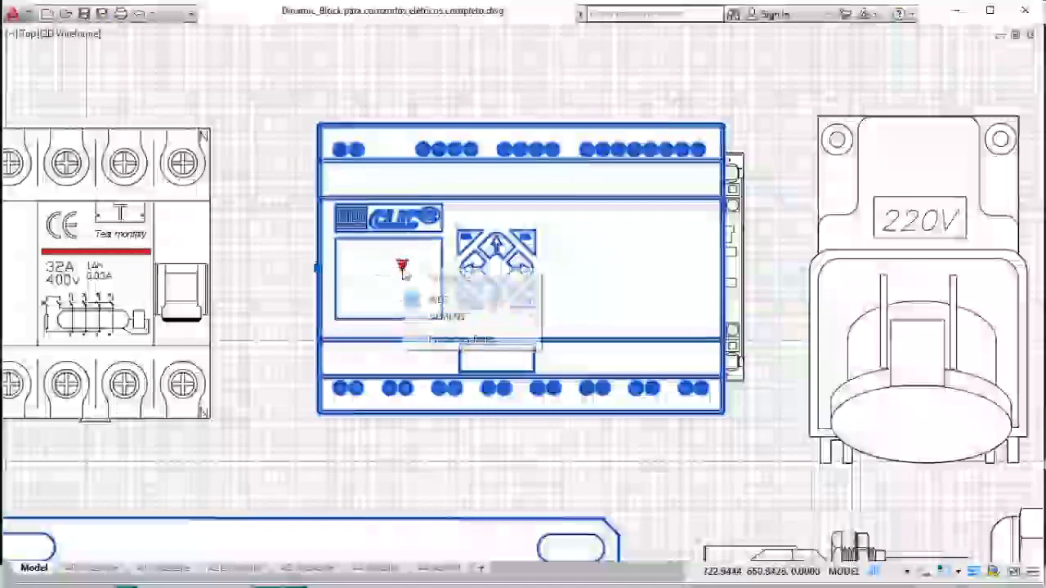
Switch the controller block to the WEG Expansão module, then return it to the compact WEG model with 4 outputs.
{"action": "mouse_move", "coordinate": [433, 299]}
{"action": "left_click", "coordinate": [599, 357]}
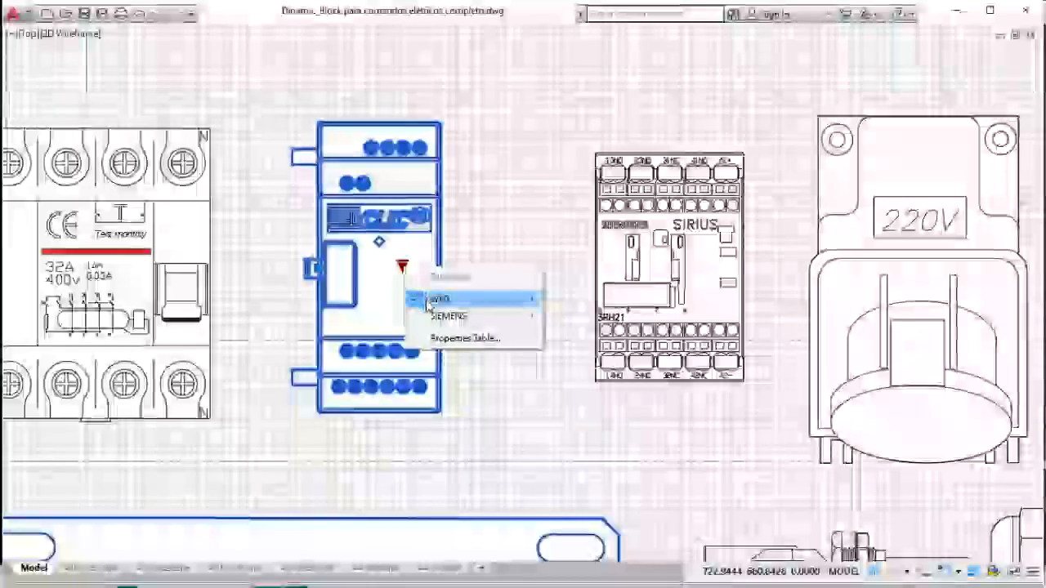
{"action": "mouse_move", "coordinate": [429, 303]}
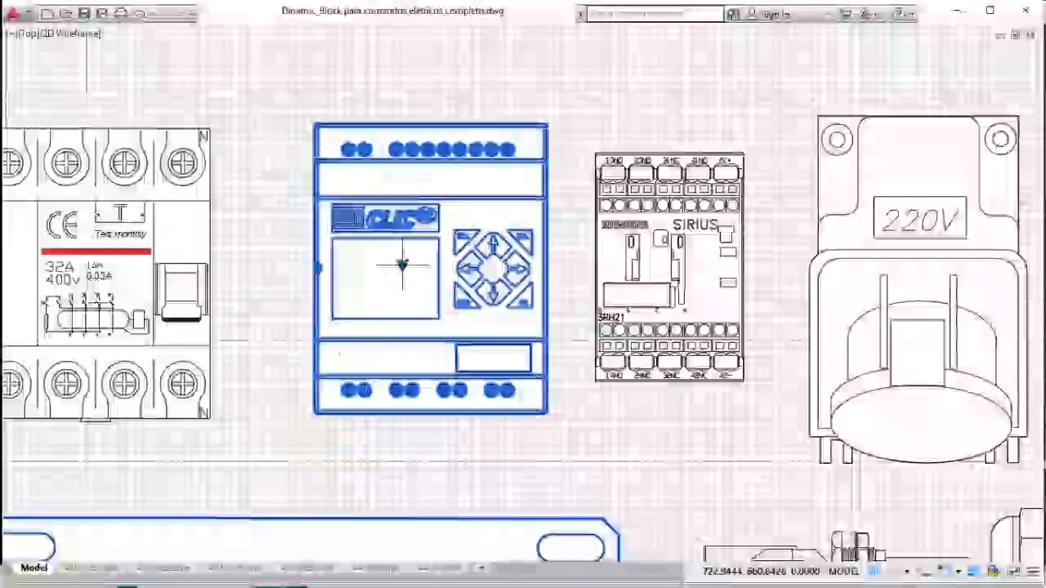
Switch the SIEMENS SIRIUS contactor block to the WEG CWM 9 - 18 model and then to CWM 112.
{"action": "middle_click_drag", "start_coordinate": [771, 178], "coordinate": [500, 169]}
{"action": "scroll", "coordinate": [408, 232], "scroll_direction": "up", "scroll_amount": 2}
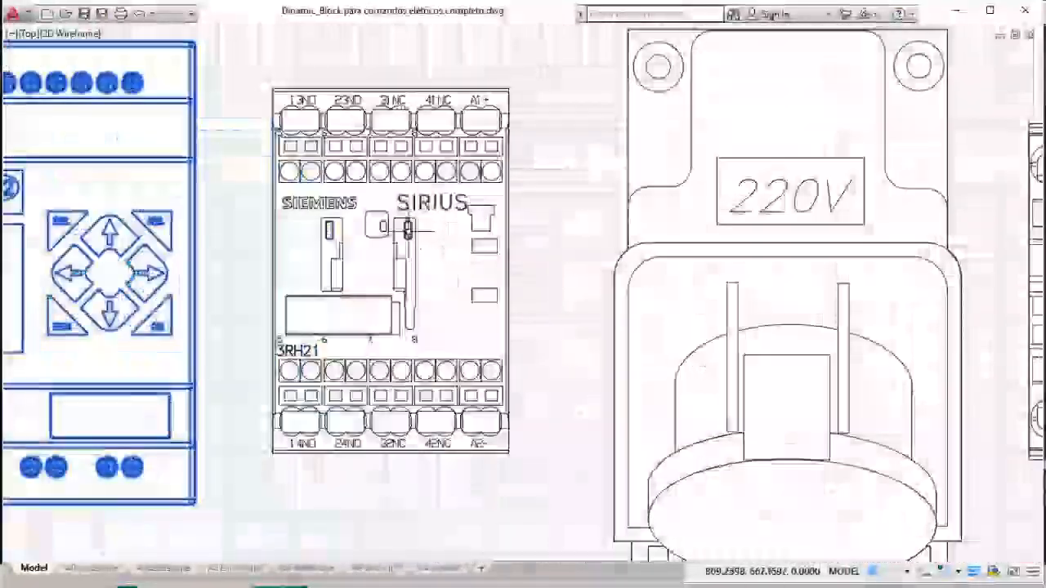
{"action": "left_click", "coordinate": [410, 188]}
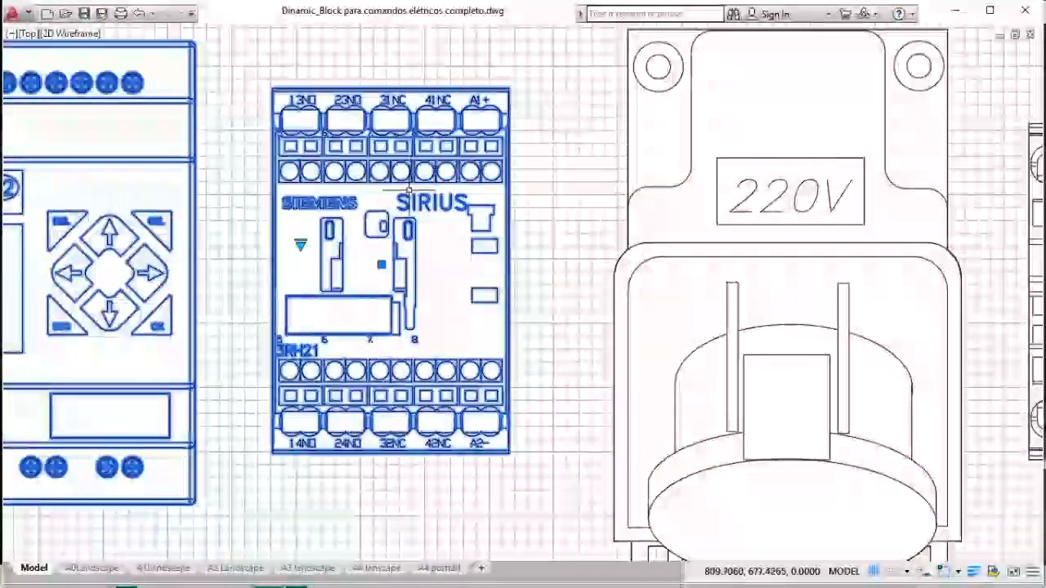
{"action": "left_click", "coordinate": [301, 245]}
{"action": "mouse_move", "coordinate": [330, 282]}
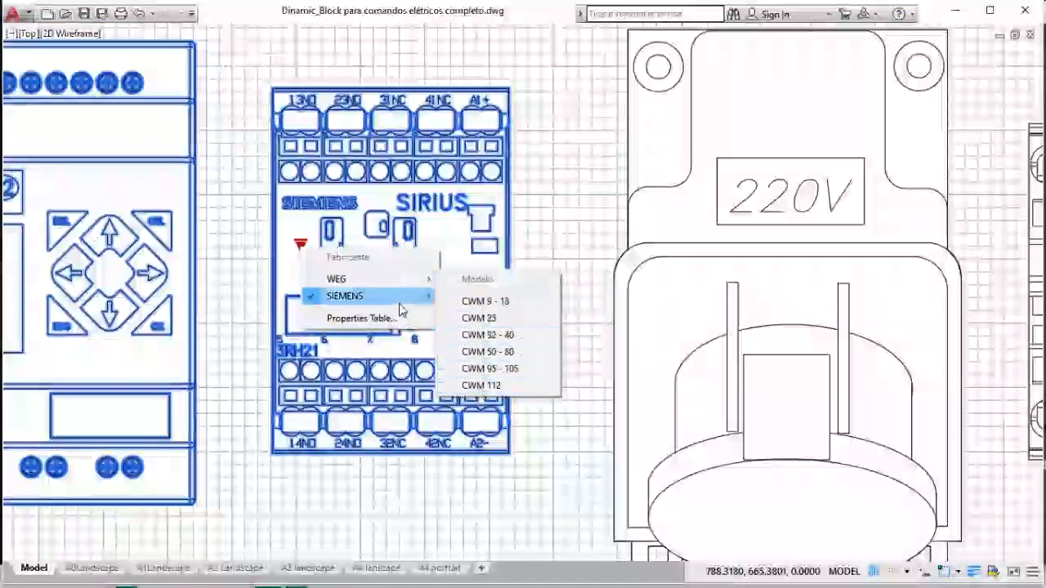
{"action": "mouse_move", "coordinate": [397, 301]}
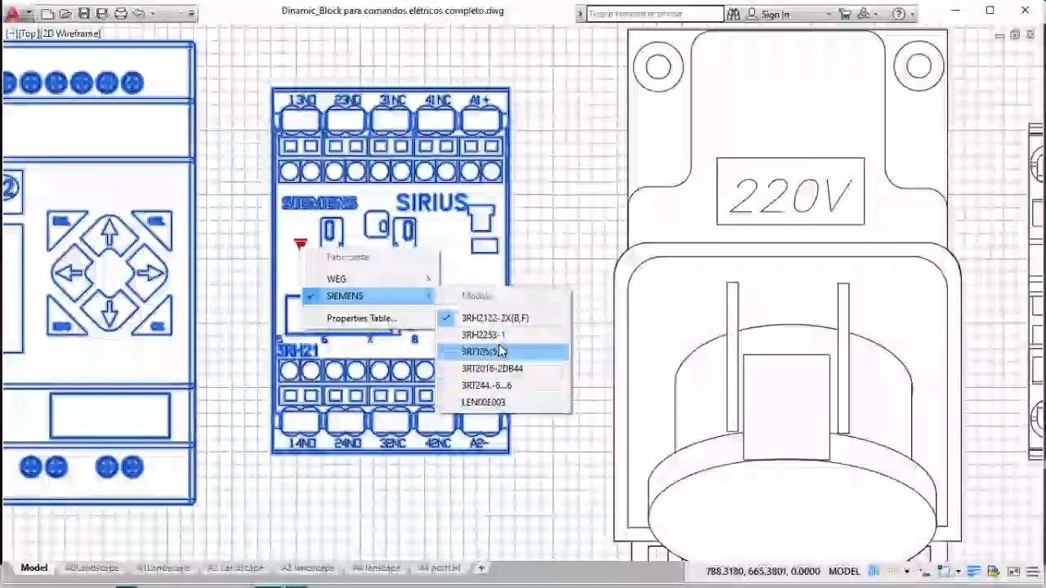
{"action": "mouse_move", "coordinate": [422, 282]}
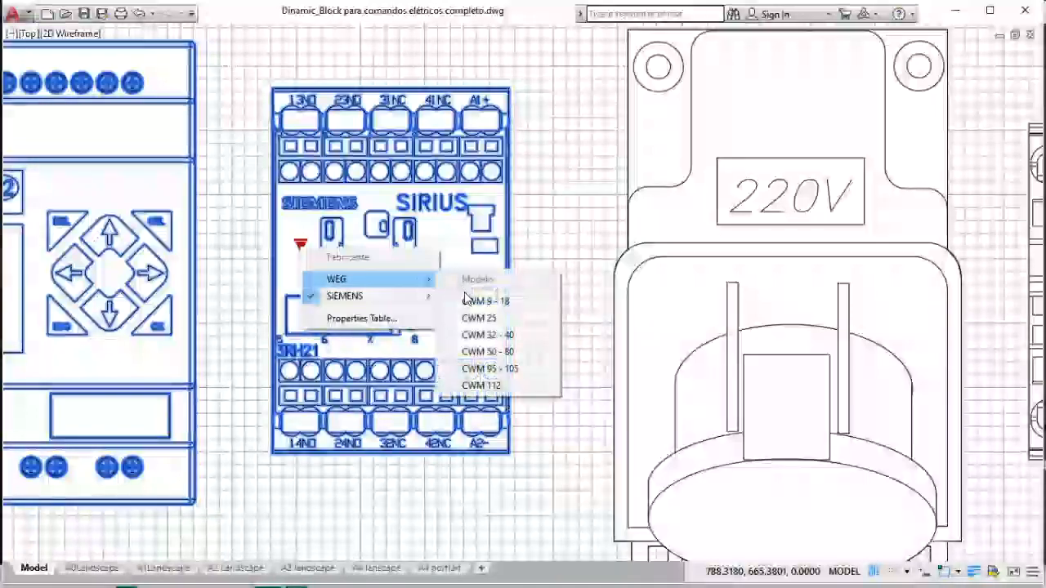
{"action": "left_click", "coordinate": [471, 306]}
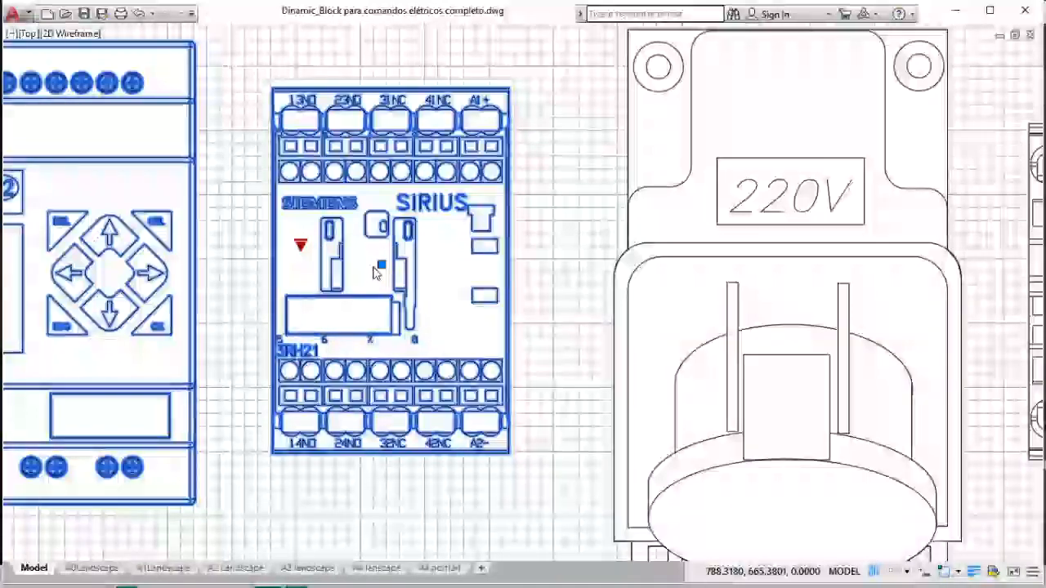
{"action": "left_click", "coordinate": [300, 243]}
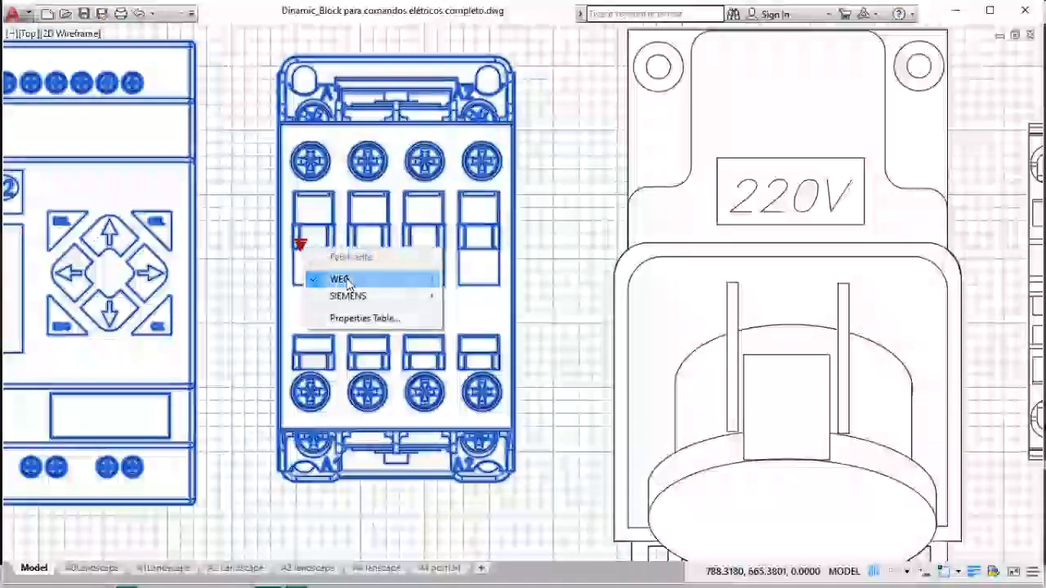
{"action": "left_click", "coordinate": [513, 389]}
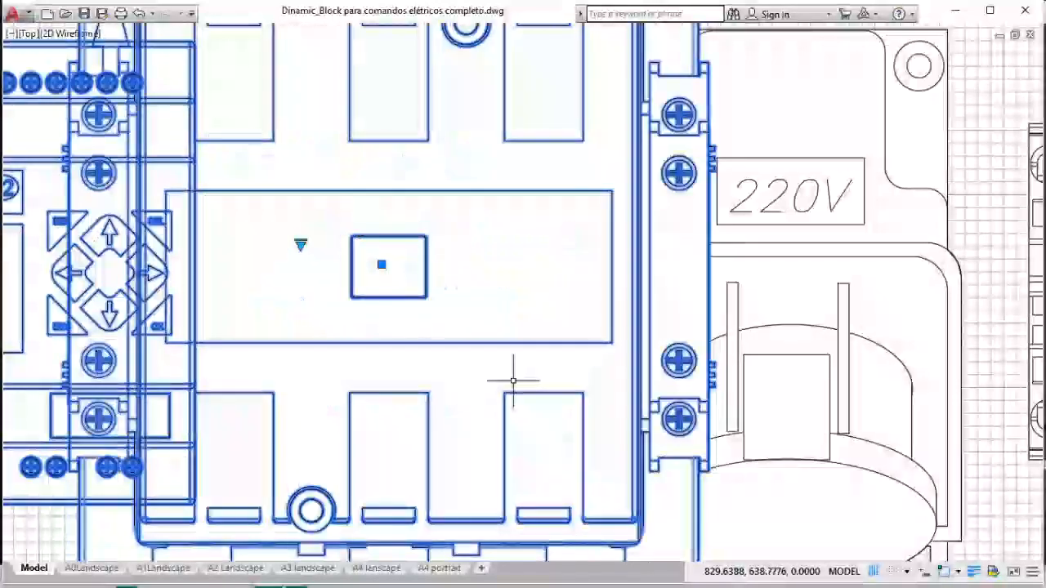
Change the contactor block's manufacturer to SIEMENS with the 3RH2253-1 model.
{"action": "scroll", "coordinate": [515, 384], "scroll_direction": "down", "scroll_amount": 1}
{"action": "scroll", "coordinate": [516, 382], "scroll_direction": "down", "scroll_amount": 3}
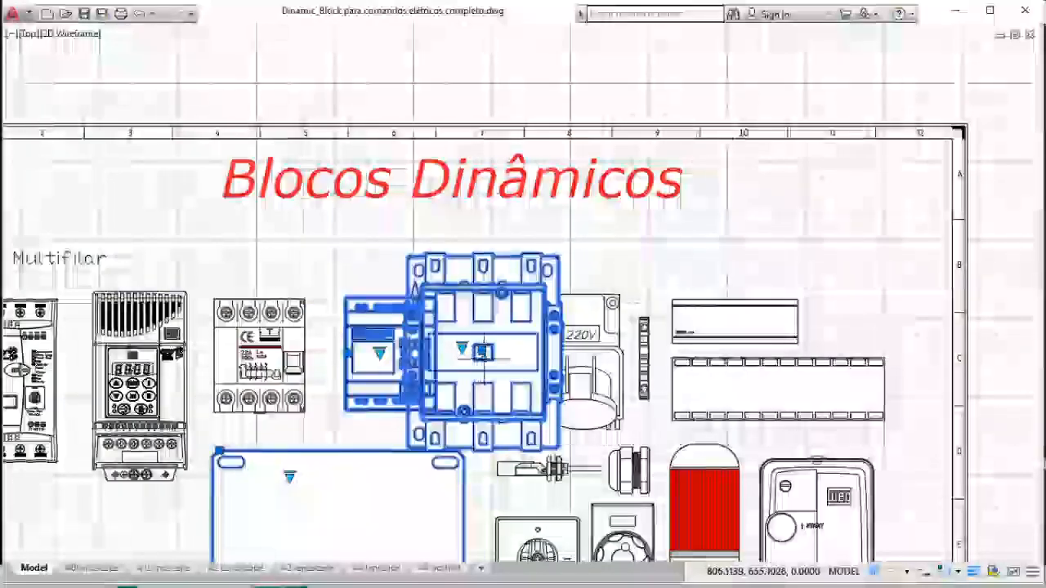
{"action": "left_click", "coordinate": [463, 348]}
{"action": "mouse_move", "coordinate": [504, 398]}
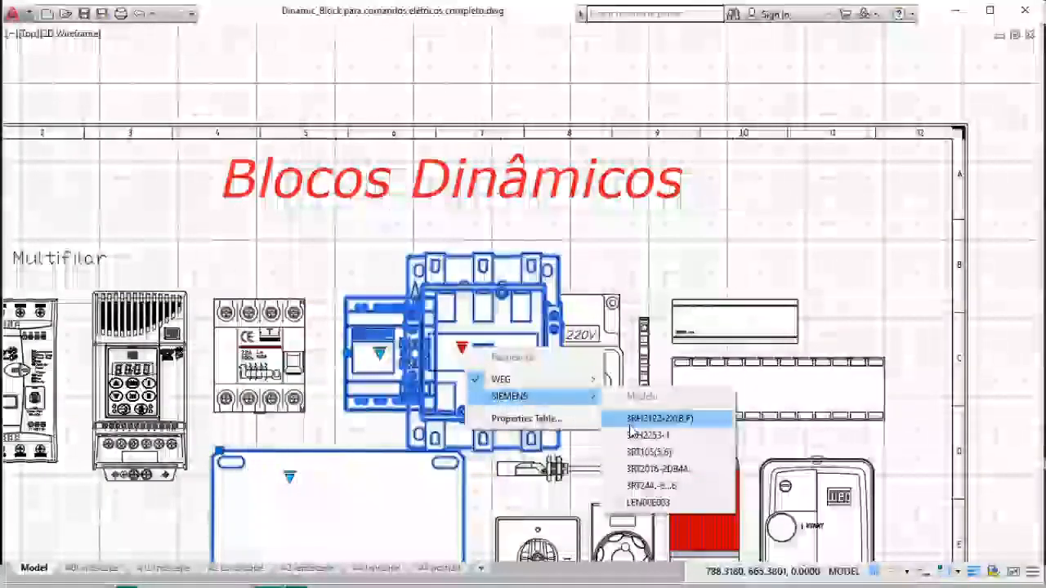
{"action": "left_click", "coordinate": [634, 435]}
Switch the contactor block to the SIEMENS 3RT244.-6...6 model and reopen its list of SIEMENS models.
{"action": "scroll", "coordinate": [498, 360], "scroll_direction": "up", "scroll_amount": 6}
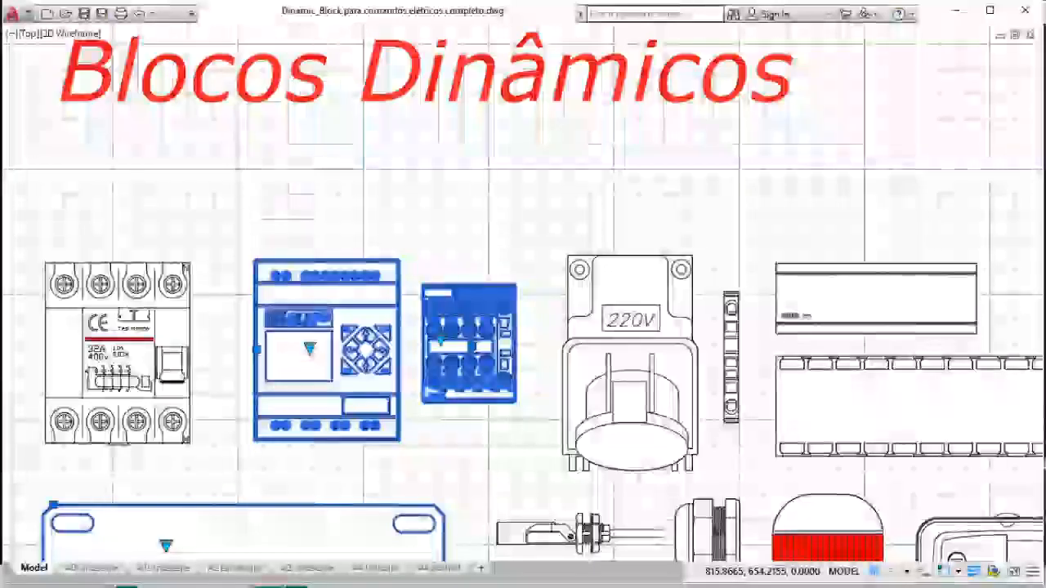
{"action": "left_click", "coordinate": [351, 306]}
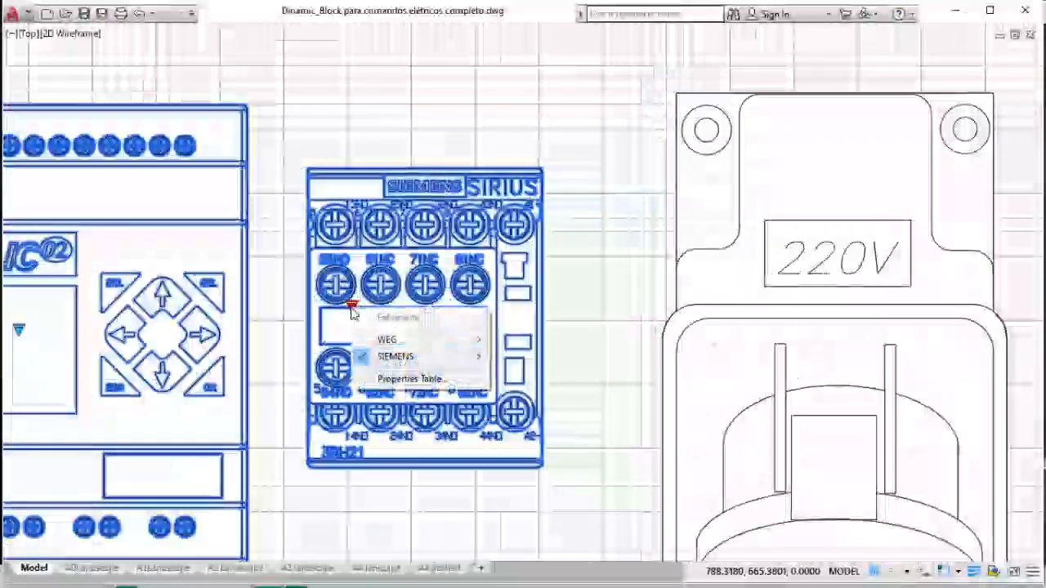
{"action": "mouse_move", "coordinate": [433, 357]}
{"action": "left_click", "coordinate": [564, 445]}
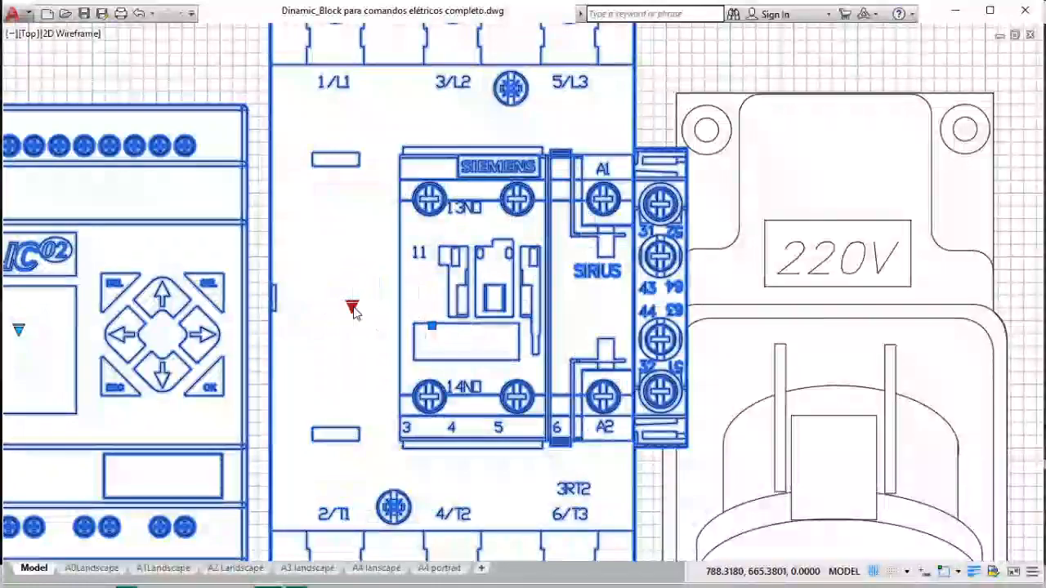
{"action": "left_click", "coordinate": [352, 306]}
{"action": "mouse_move", "coordinate": [404, 358]}
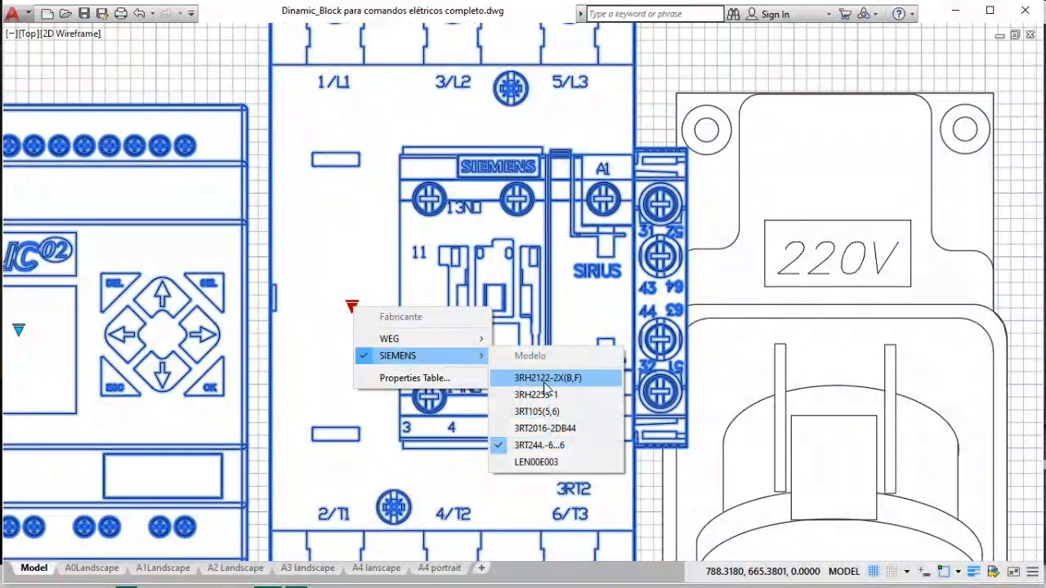
Switch the contactor block to the SIEMENS model 3RH2122-2X(B,F).
{"action": "left_click", "coordinate": [547, 378]}
{"action": "scroll", "coordinate": [432, 319], "scroll_direction": "down", "scroll_amount": 4}
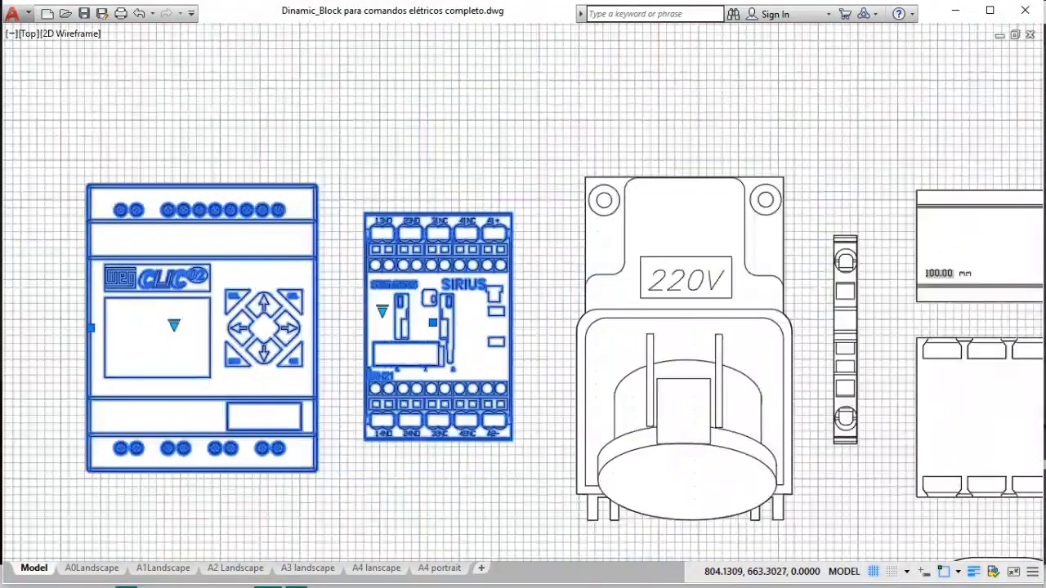
Change the TENSÃO attribute of the industrial socket block to 127V.
{"action": "middle_click_drag", "start_coordinate": [662, 237], "coordinate": [478, 152]}
{"action": "left_click", "coordinate": [440, 195]}
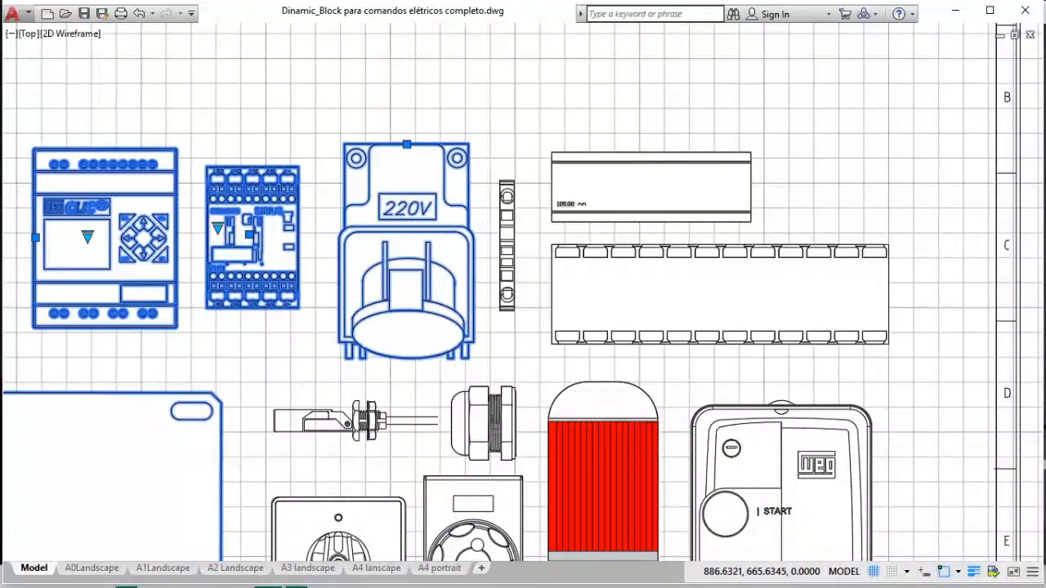
{"action": "key", "text": "Escape"}
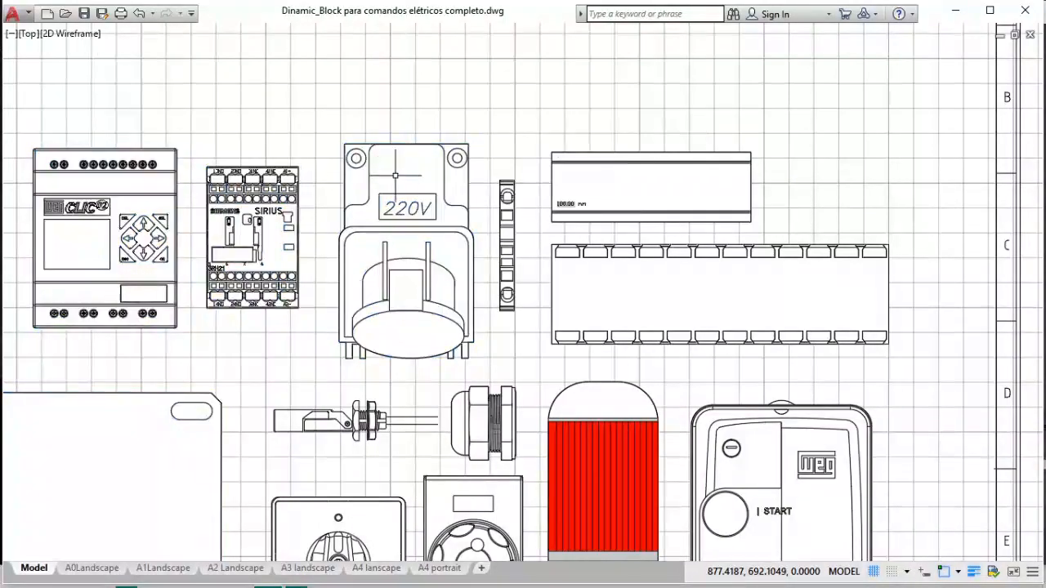
{"action": "double_click", "coordinate": [441, 235]}
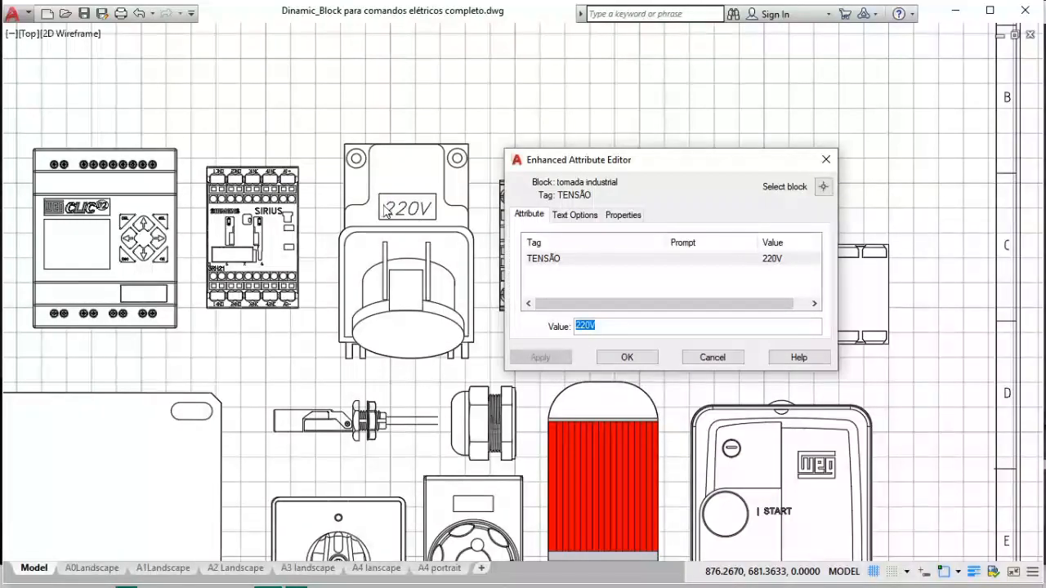
{"action": "left_click", "coordinate": [626, 358]}
Move the narrow terminal block beside the socket to the empty area outside the sheet's right border.
{"action": "left_click", "coordinate": [516, 242]}
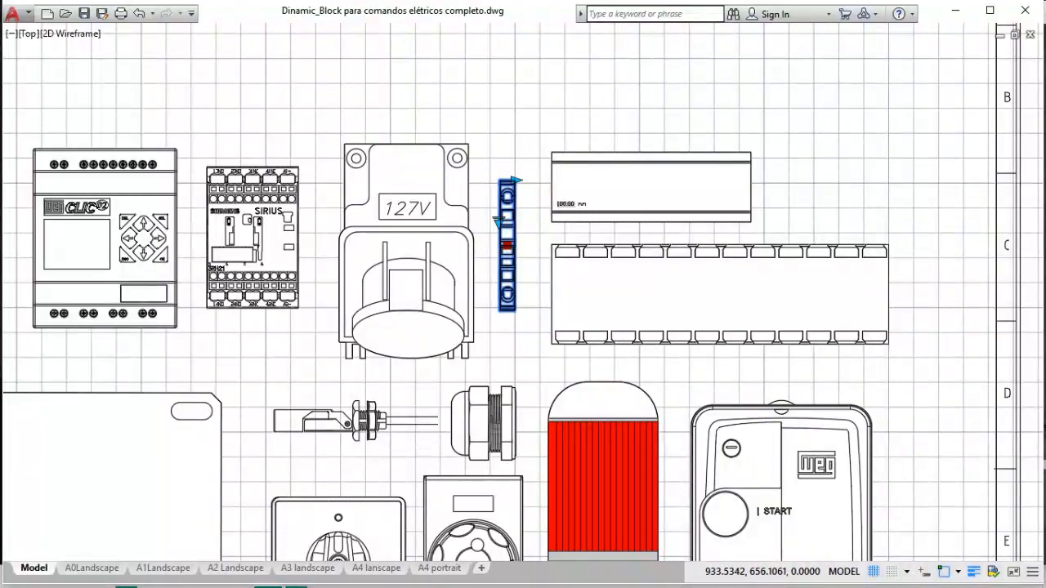
{"action": "scroll", "coordinate": [507, 243], "scroll_direction": "down", "scroll_amount": 3}
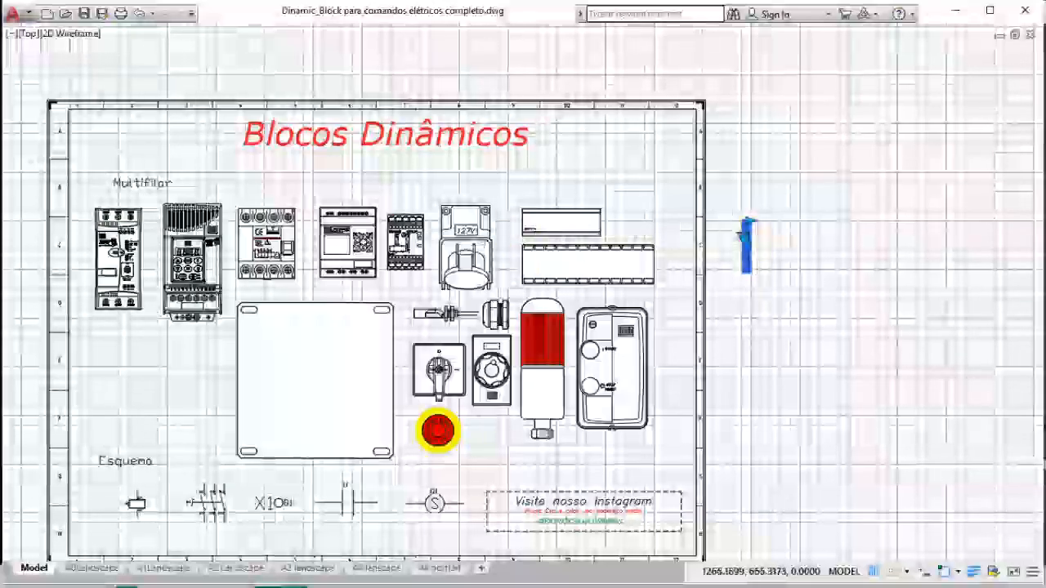
{"action": "scroll", "coordinate": [765, 245], "scroll_direction": "up", "scroll_amount": 5}
{"action": "mouse_move", "coordinate": [766, 338]}
{"action": "middle_mouse_down"}
{"action": "mouse_move", "coordinate": [563, 289]}
{"action": "mouse_move", "coordinate": [423, 289]}
{"action": "middle_mouse_up"}
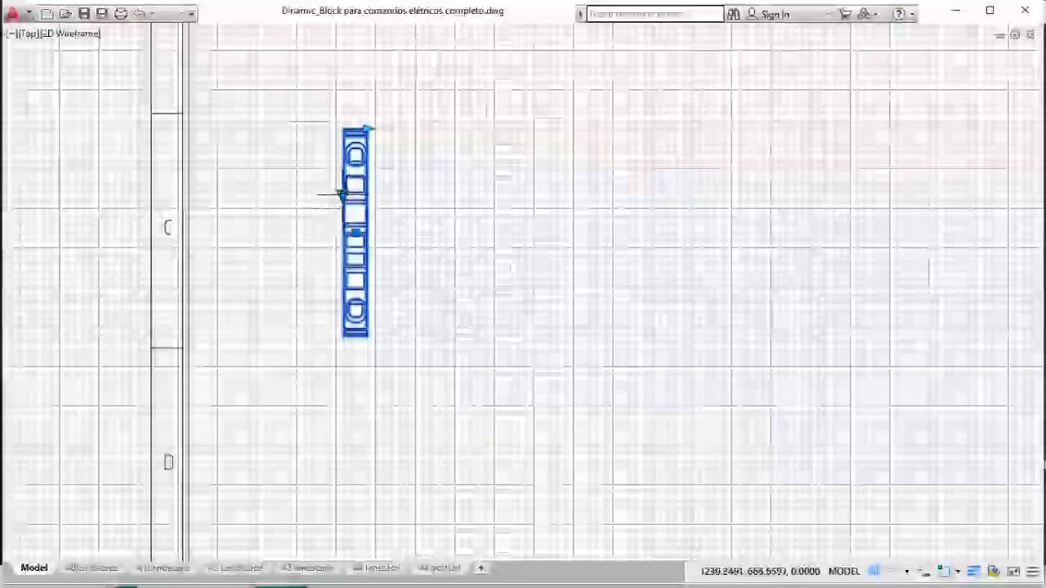
Look through the terminal block's 2.5mm, 4mm, 6mm and 10mm size options and their type variants.
{"action": "left_click", "coordinate": [342, 195]}
{"action": "mouse_move", "coordinate": [408, 237]}
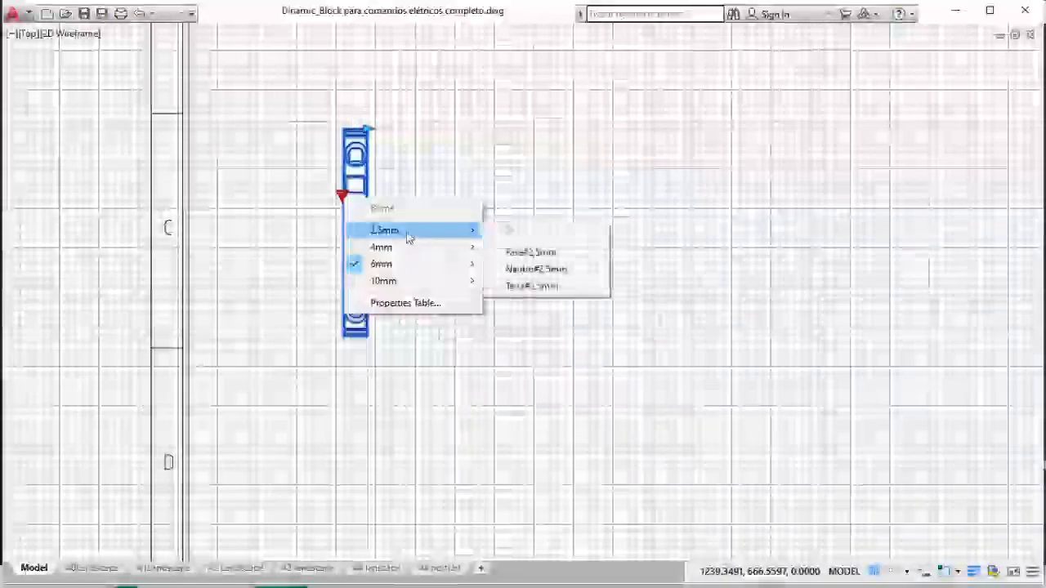
{"action": "mouse_move", "coordinate": [396, 286]}
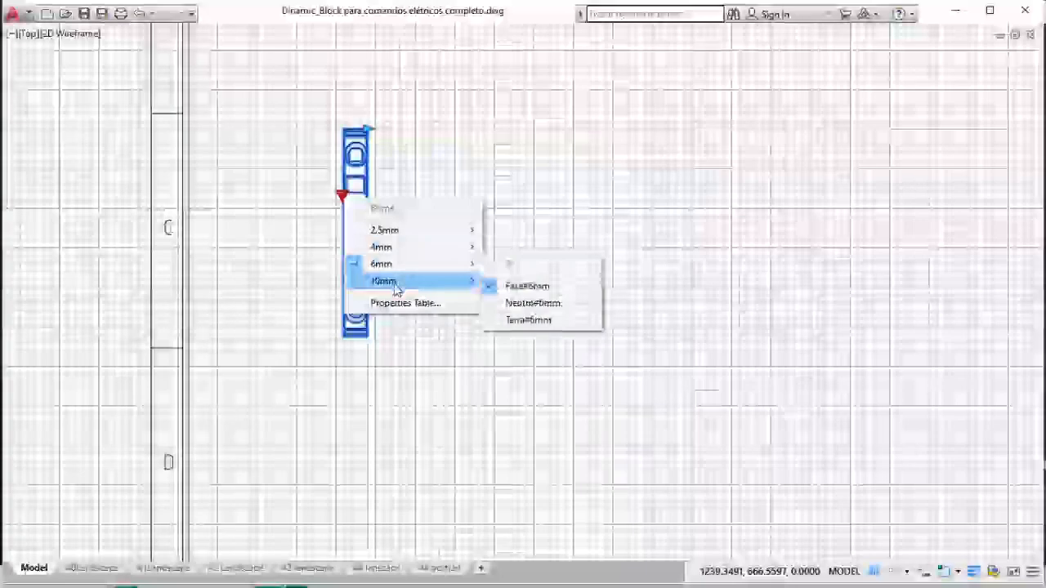
{"action": "left_click", "coordinate": [398, 249]}
Stretch the terminal block horizontally into a row of 19 adjoining terminals, and try pulling the row's end back past its start.
{"action": "left_click", "coordinate": [367, 129]}
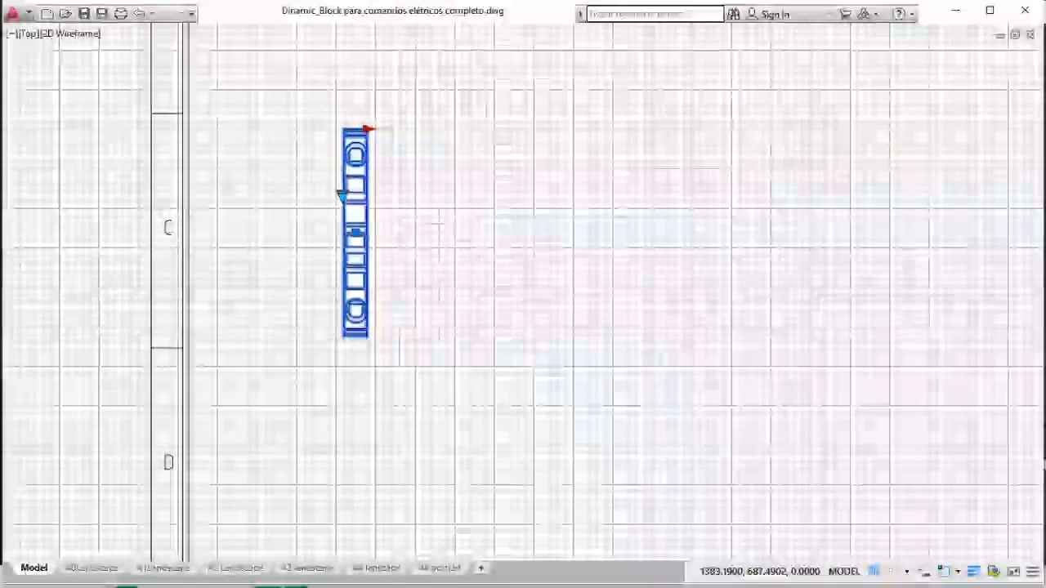
{"action": "left_click", "coordinate": [798, 128]}
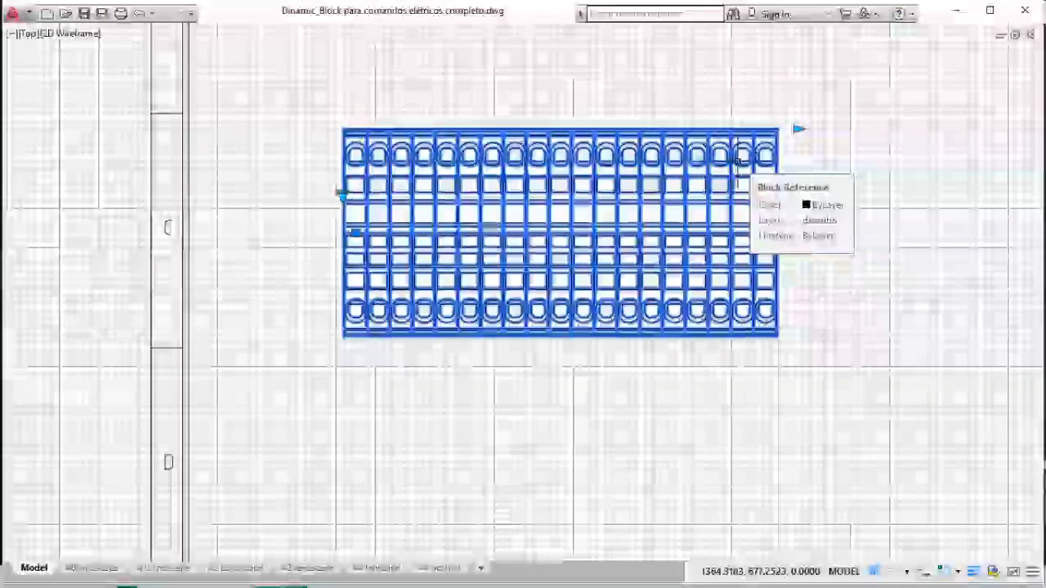
{"action": "left_click", "coordinate": [798, 128]}
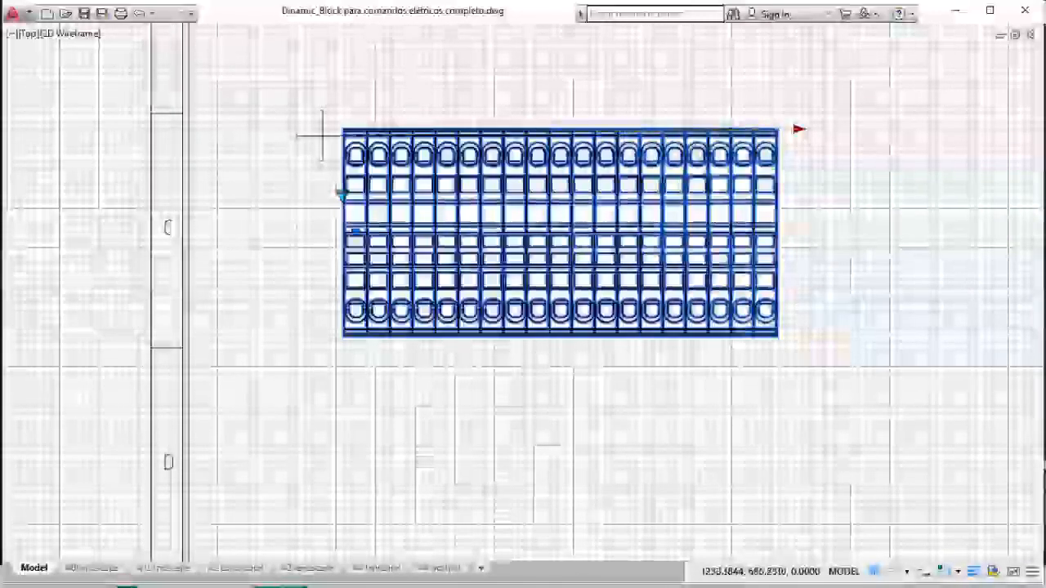
{"action": "left_click", "coordinate": [278, 129]}
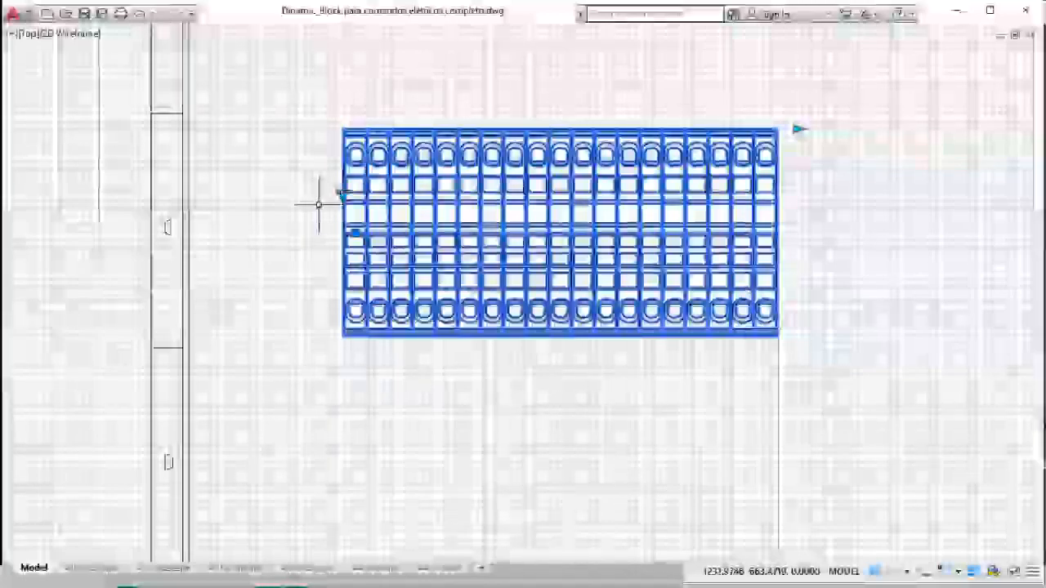
Stretch the mounting rail above the wiring duct to about 149 mm, and shorten it to about 52 mm.
{"action": "scroll", "coordinate": [318, 205], "scroll_direction": "down", "scroll_amount": 8}
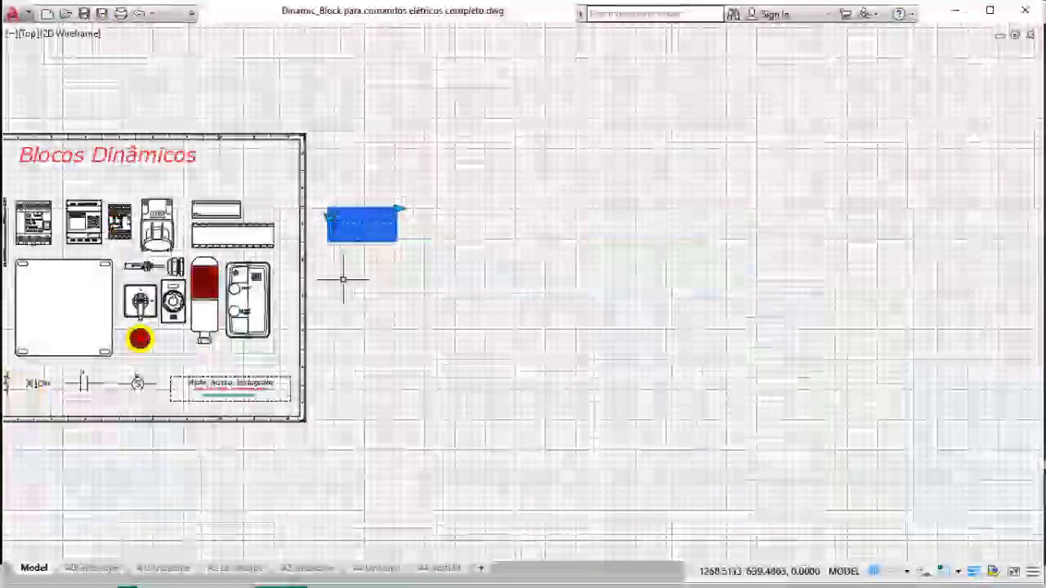
{"action": "middle_click_drag", "start_coordinate": [374, 311], "coordinate": [689, 297]}
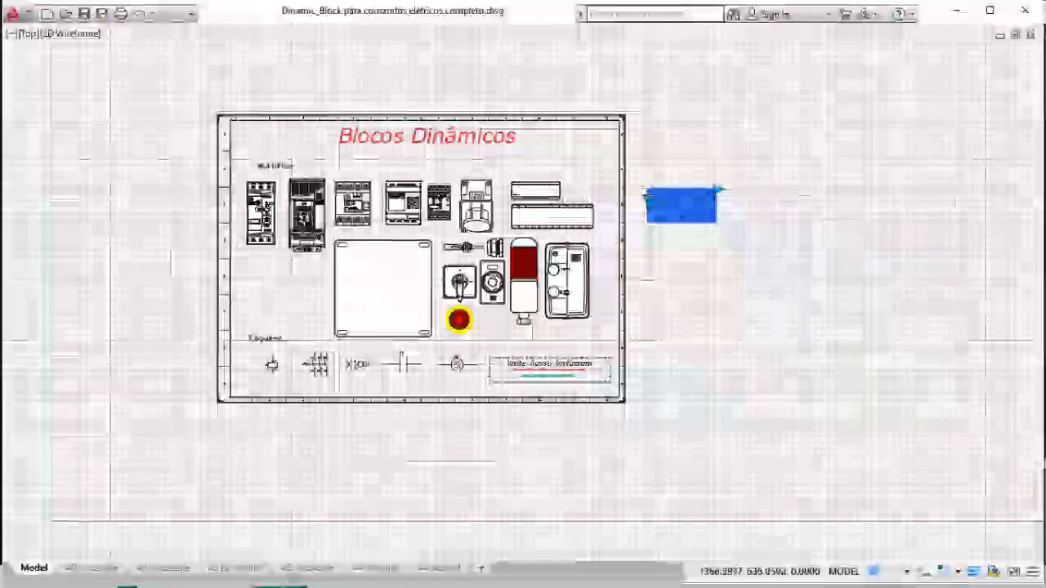
{"action": "scroll", "coordinate": [654, 214], "scroll_direction": "up", "scroll_amount": 5}
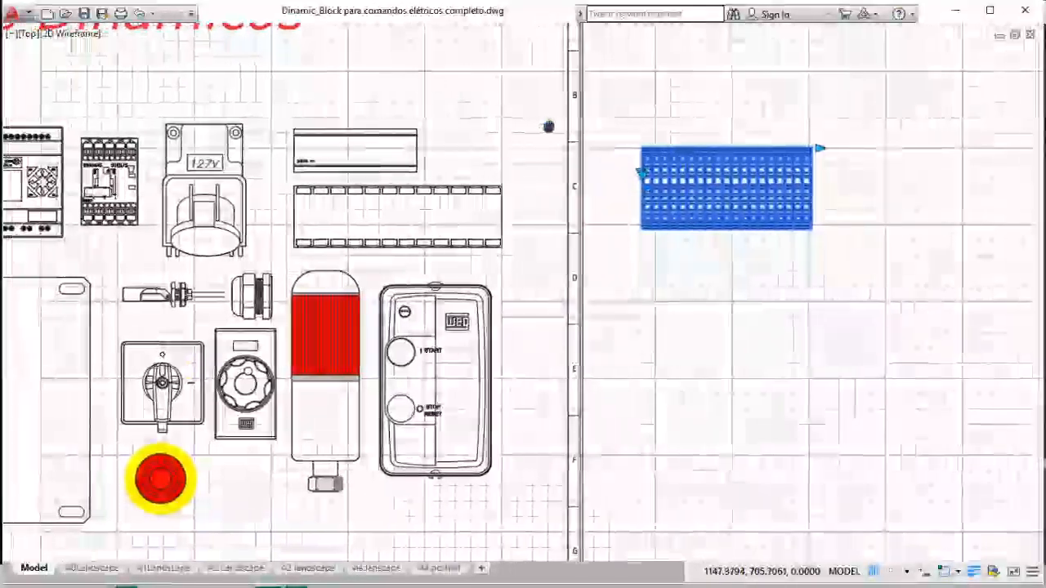
{"action": "scroll", "coordinate": [329, 138], "scroll_direction": "up", "scroll_amount": 2}
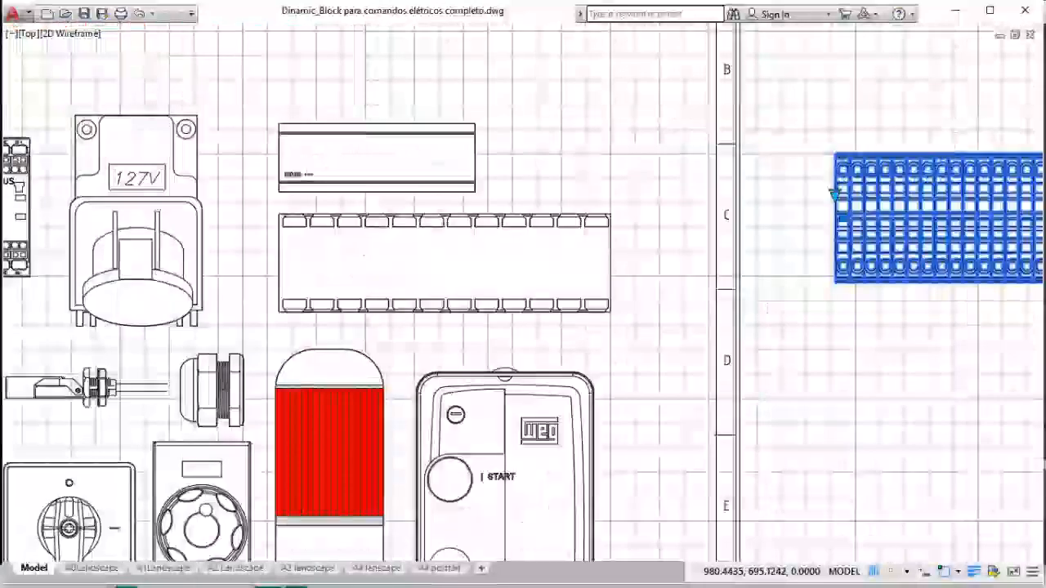
{"action": "scroll", "coordinate": [329, 138], "scroll_direction": "up", "scroll_amount": 4}
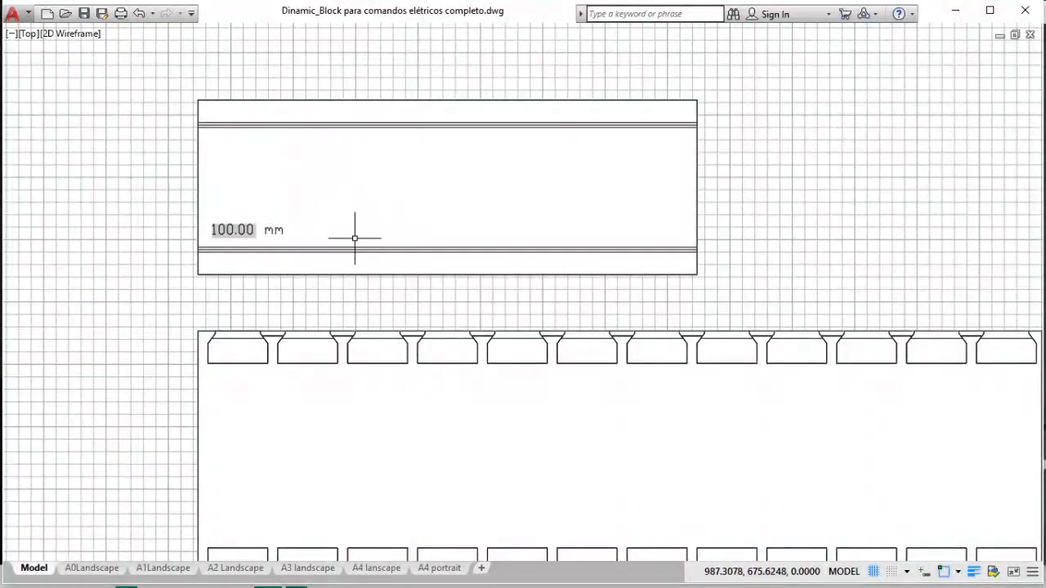
{"action": "left_click", "coordinate": [413, 118]}
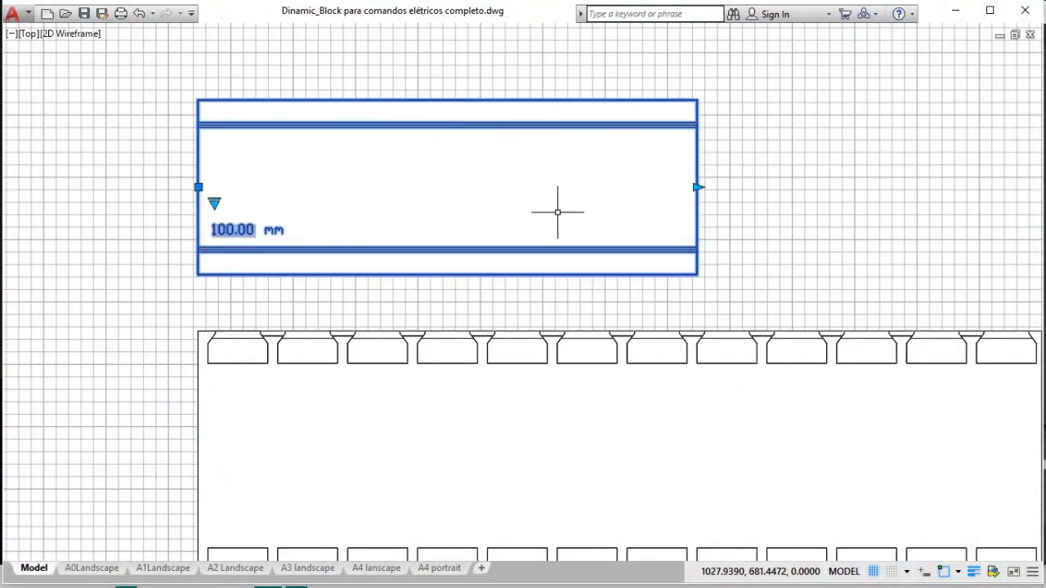
{"action": "left_click_drag", "start_coordinate": [697, 188], "coordinate": [942, 187]}
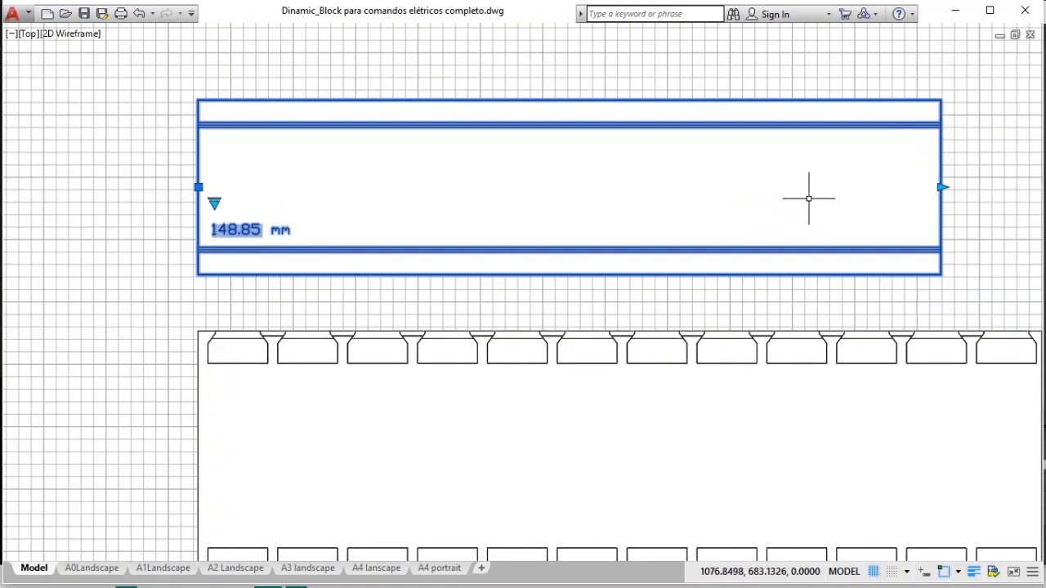
{"action": "left_click_drag", "start_coordinate": [941, 187], "coordinate": [457, 190]}
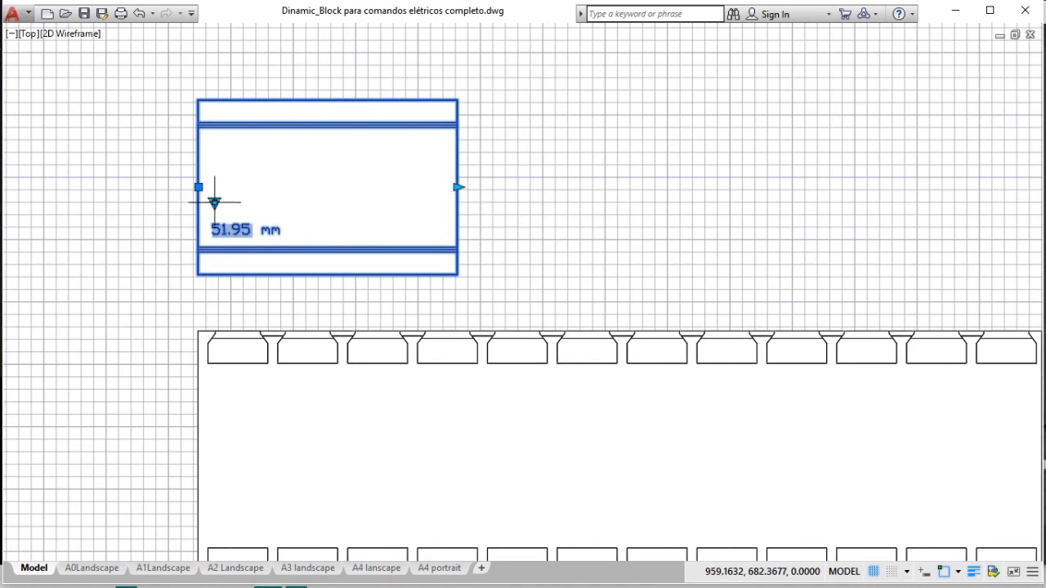
Turn the rail's length label off with Off - comprimento, and restore it with ON - comprimento.
{"action": "left_click", "coordinate": [214, 203]}
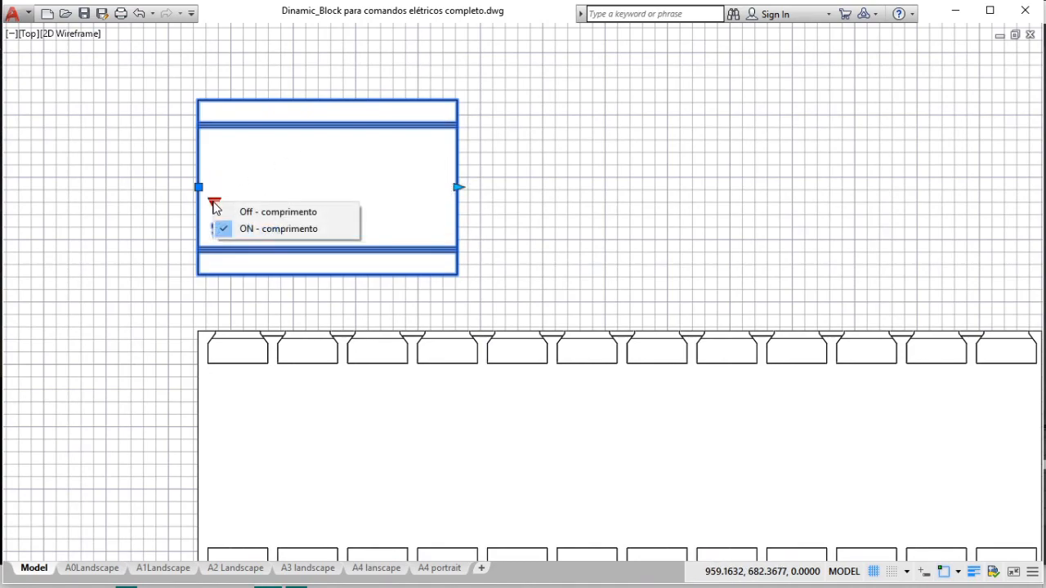
{"action": "left_click", "coordinate": [264, 214]}
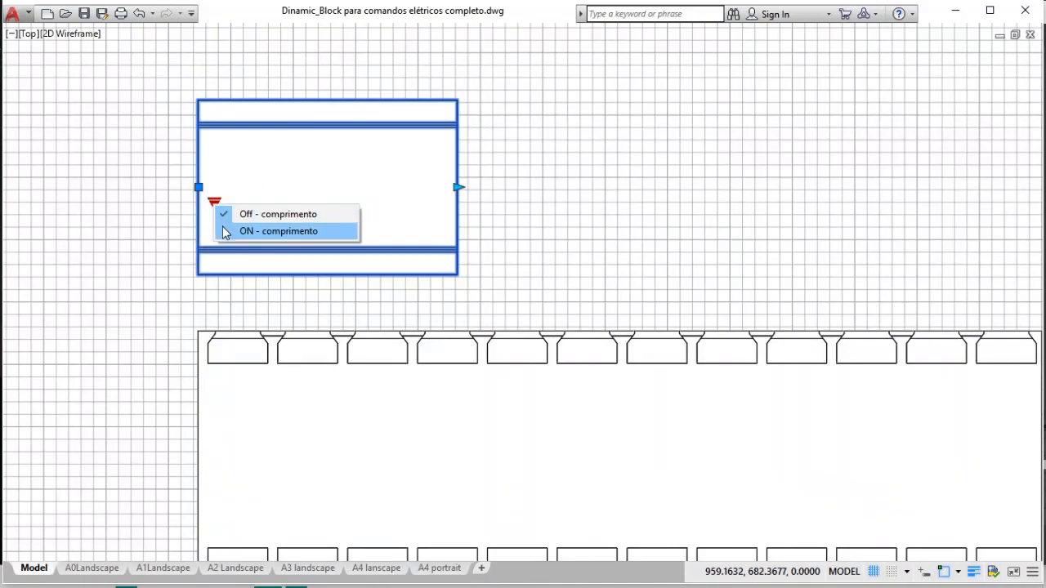
{"action": "left_click", "coordinate": [276, 232]}
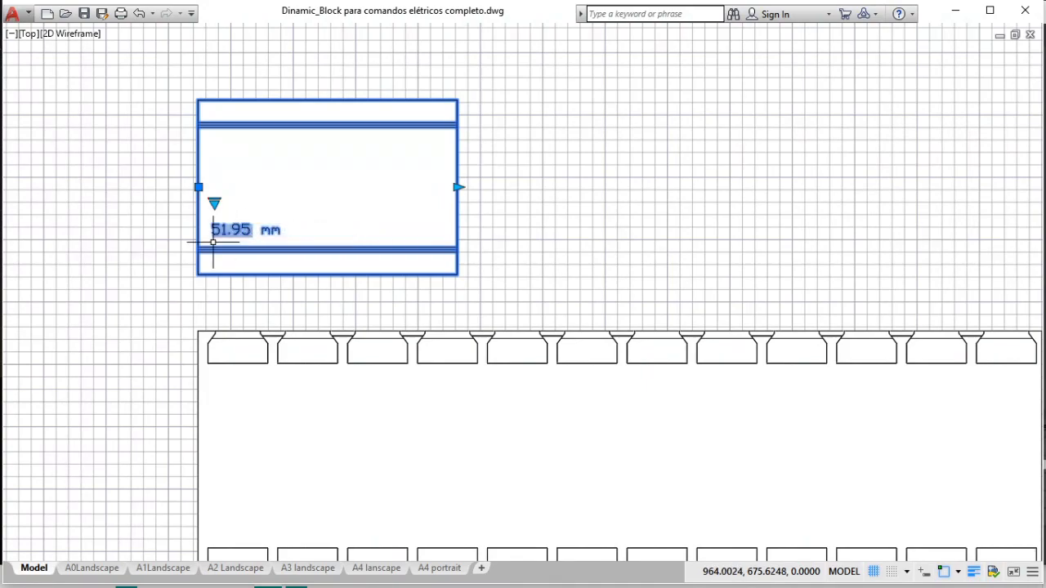
Move the wiring duct block out of the sheet to the empty area right of the terminal row.
{"action": "scroll", "coordinate": [471, 203], "scroll_direction": "down", "scroll_amount": 2}
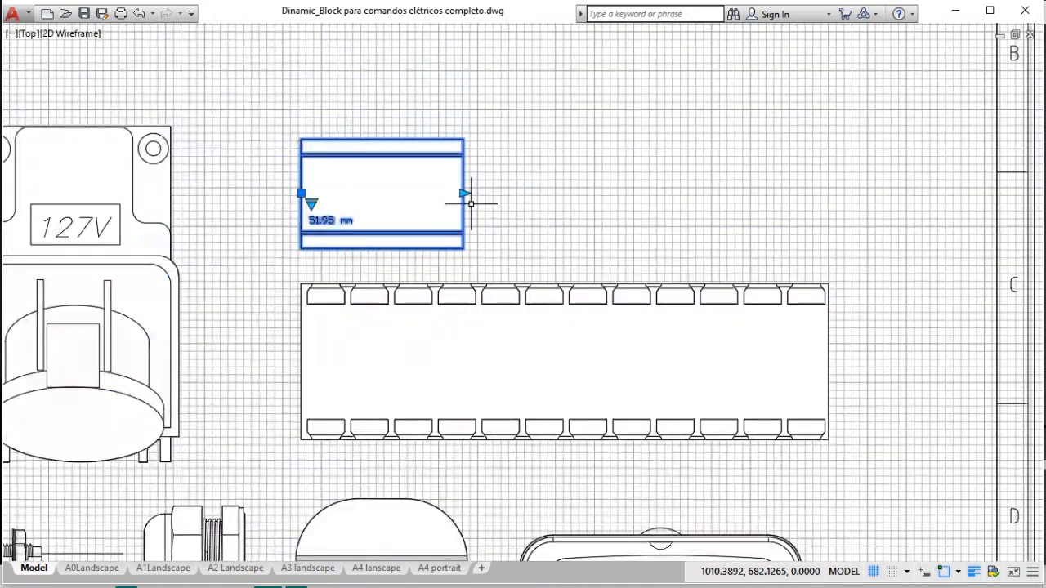
{"action": "scroll", "coordinate": [470, 202], "scroll_direction": "down", "scroll_amount": 2}
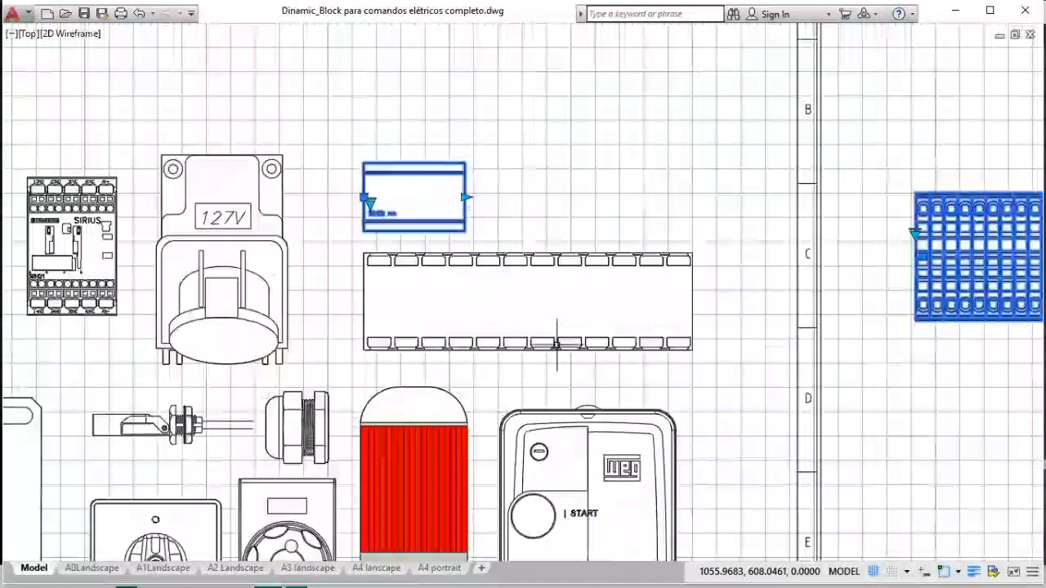
{"action": "left_click", "coordinate": [542, 327]}
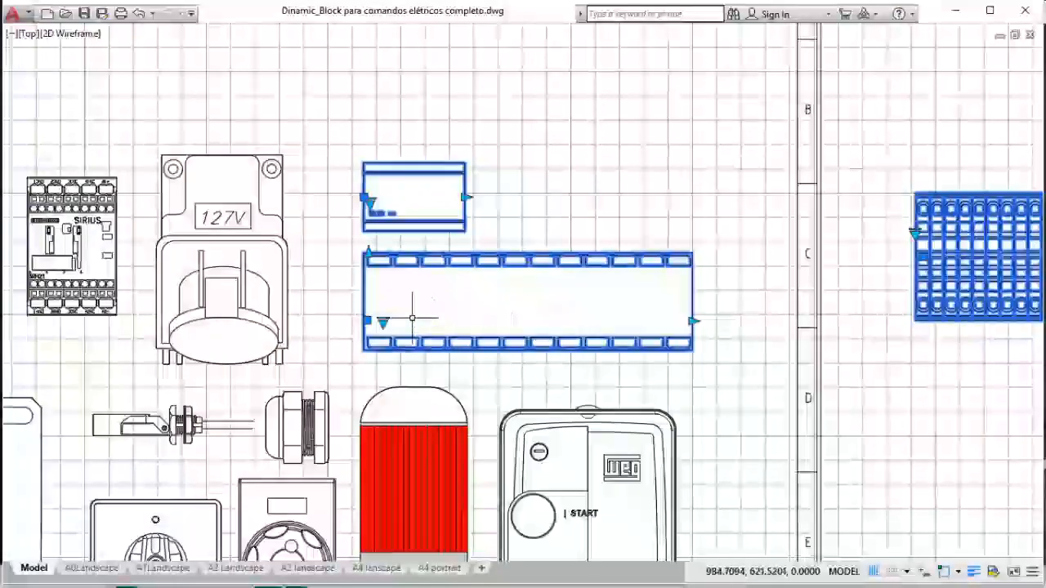
{"action": "left_click", "coordinate": [368, 321]}
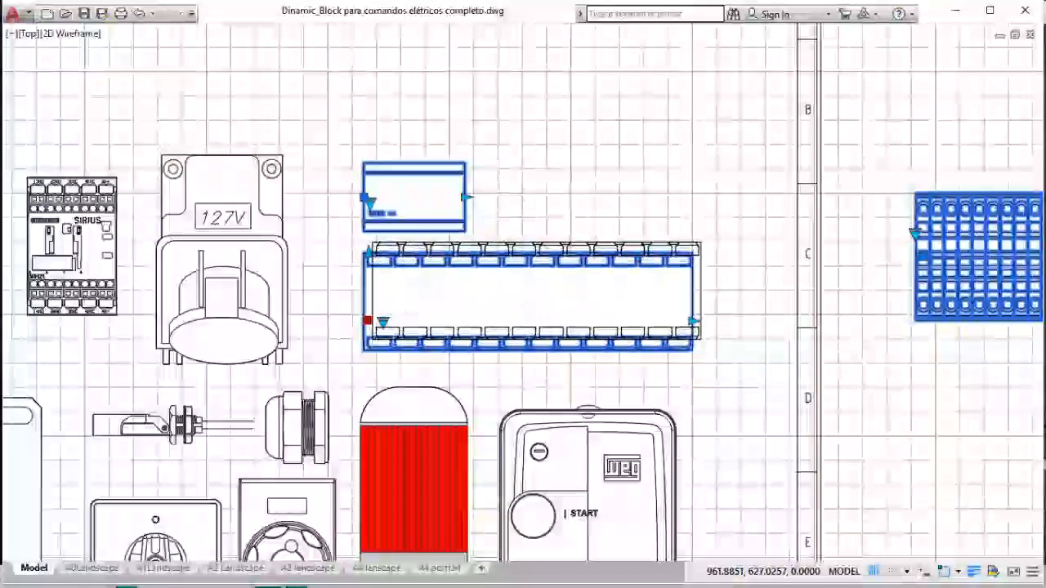
{"action": "scroll", "coordinate": [368, 321], "scroll_direction": "down", "scroll_amount": 6}
{"action": "left_click", "coordinate": [637, 274]}
{"action": "scroll", "coordinate": [716, 275], "scroll_direction": "up", "scroll_amount": 4}
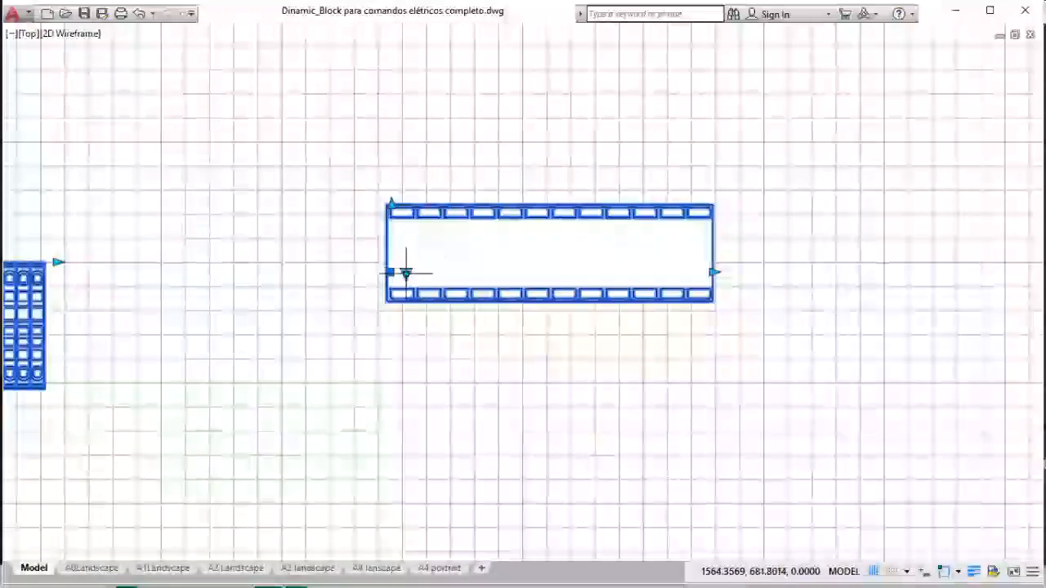
Set the wiring duct to the Semi aberta type with dimensions 50mm x 50mm.
{"action": "left_click", "coordinate": [406, 273]}
{"action": "mouse_move", "coordinate": [448, 311]}
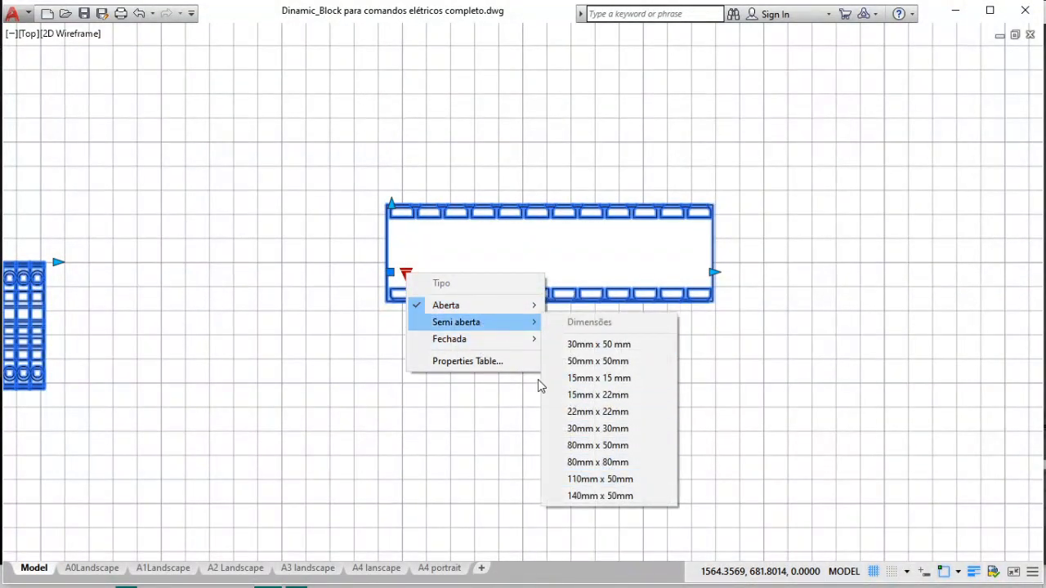
{"action": "mouse_move", "coordinate": [509, 344]}
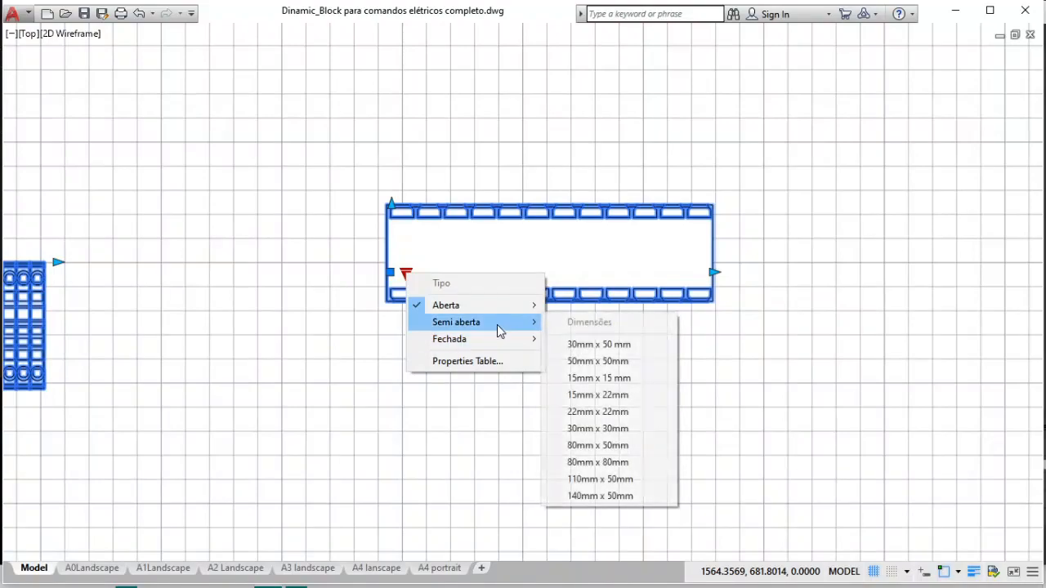
{"action": "left_click", "coordinate": [605, 362]}
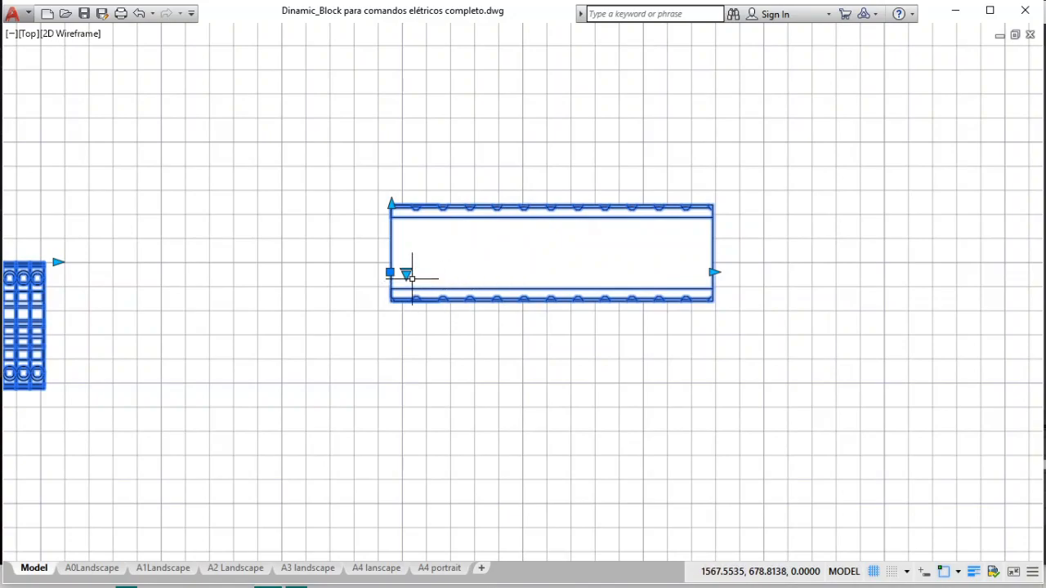
Set the wiring duct to the Fechada type with dimensions 30mm x 30mm.
{"action": "left_click", "coordinate": [406, 274]}
{"action": "mouse_move", "coordinate": [472, 343]}
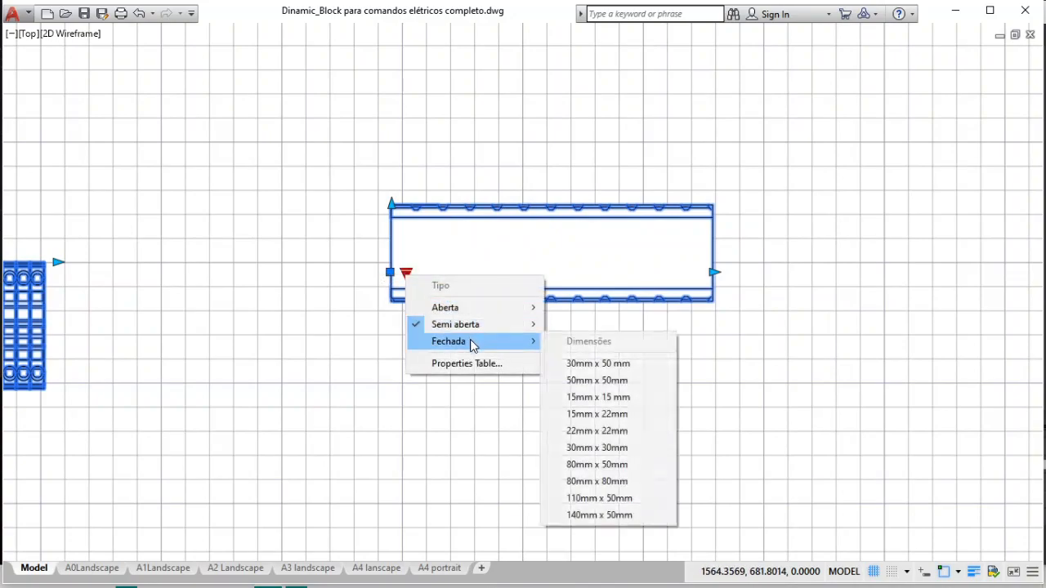
{"action": "left_click", "coordinate": [628, 448]}
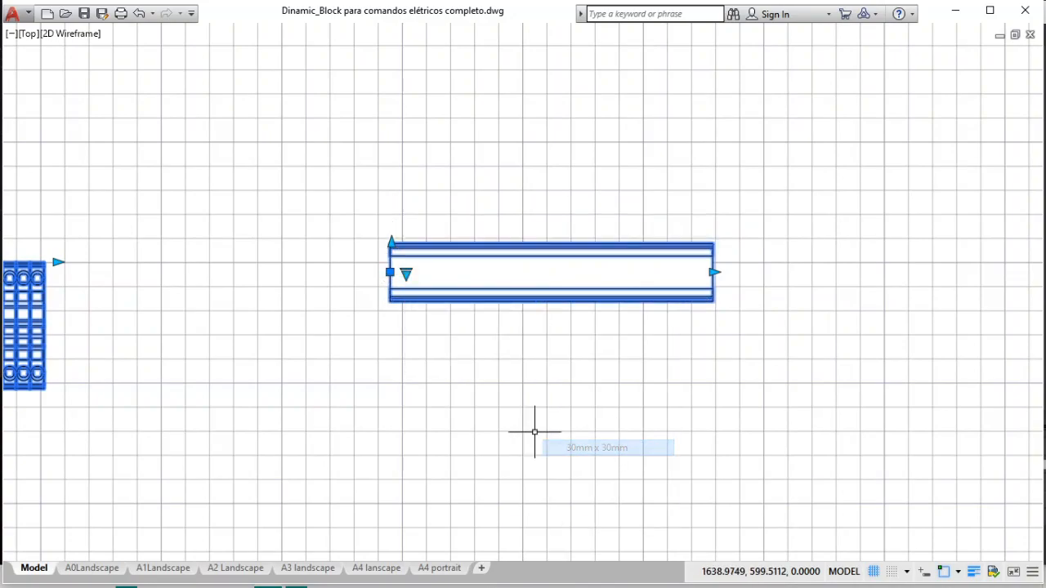
Set the wiring duct to the Aberta type with dimensions 30mm x 50 mm, and stretch it taller and longer.
{"action": "left_click", "coordinate": [406, 273]}
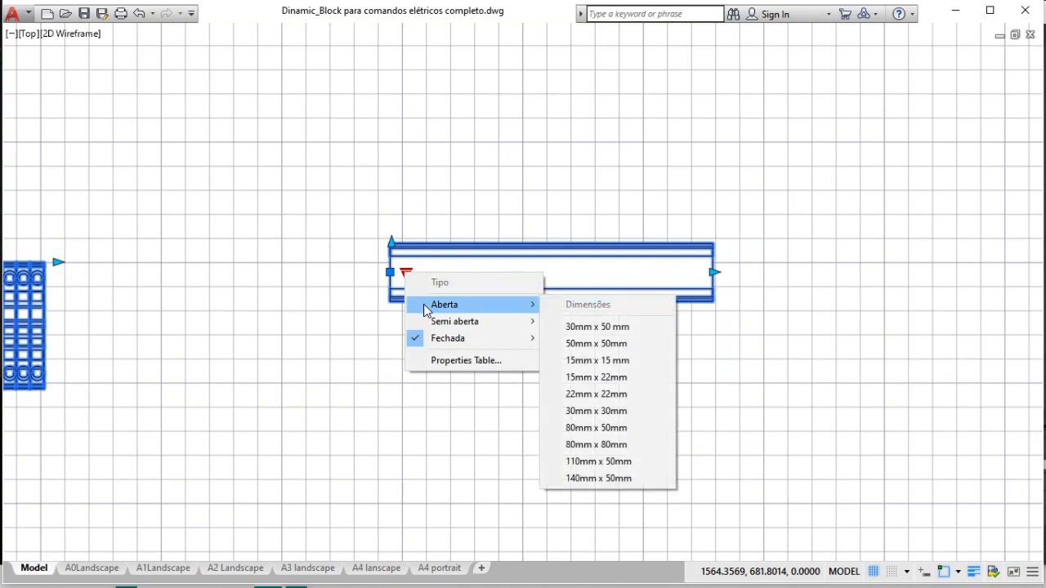
{"action": "left_click", "coordinate": [609, 326]}
{"action": "left_click", "coordinate": [392, 242]}
{"action": "left_click", "coordinate": [393, 150]}
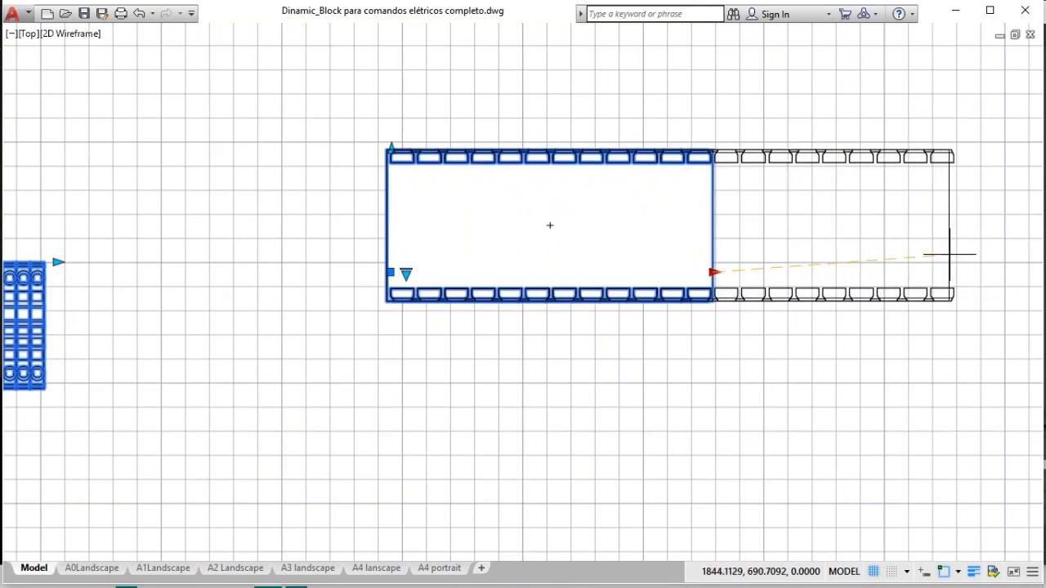
{"action": "left_click", "coordinate": [981, 253]}
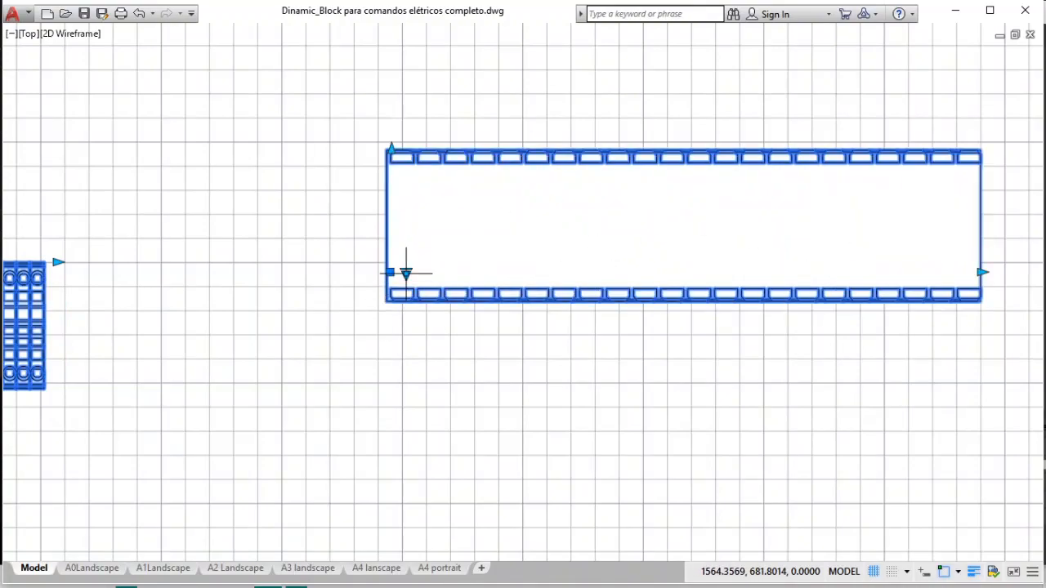
Set the wiring duct to the Aberta type with dimensions 50mm x 50mm, and extend its length further.
{"action": "middle_click_drag", "start_coordinate": [573, 389], "coordinate": [423, 402]}
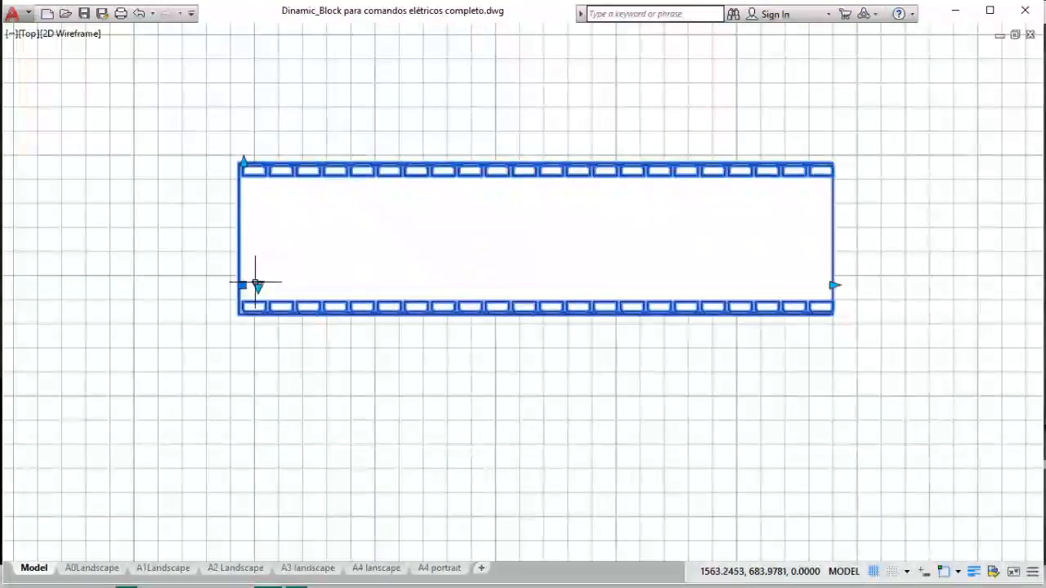
{"action": "left_click", "coordinate": [258, 286]}
{"action": "mouse_move", "coordinate": [327, 321]}
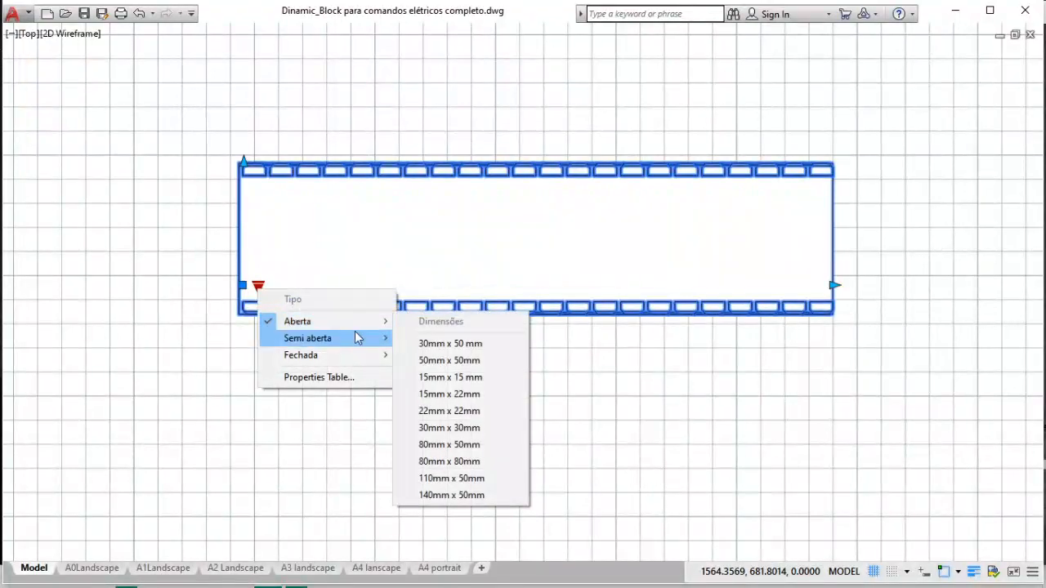
{"action": "left_click", "coordinate": [440, 361]}
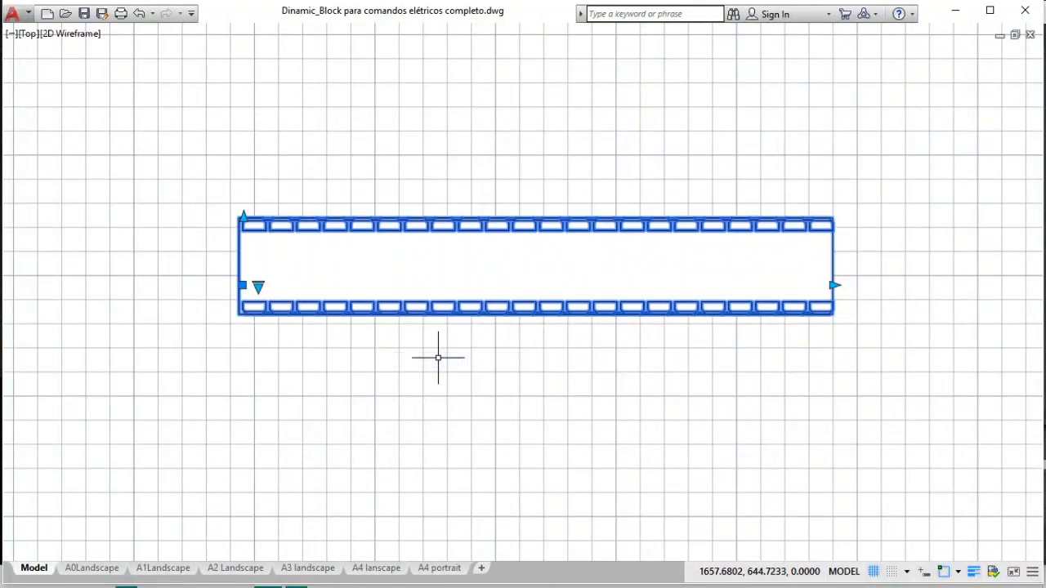
{"action": "left_click", "coordinate": [834, 286]}
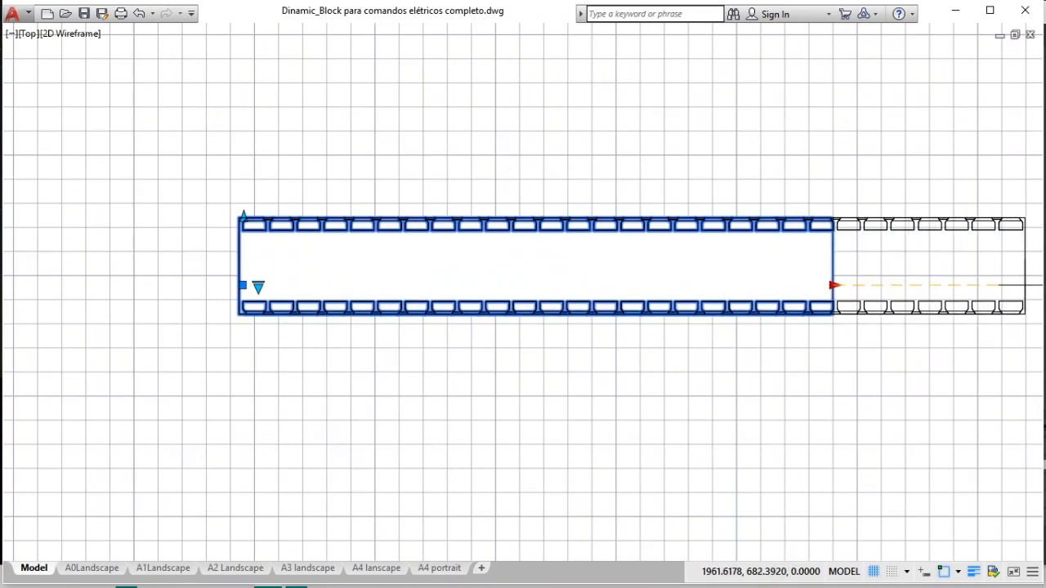
{"action": "left_click", "coordinate": [1025, 286]}
{"action": "middle_click_drag", "start_coordinate": [834, 412], "coordinate": [717, 395]}
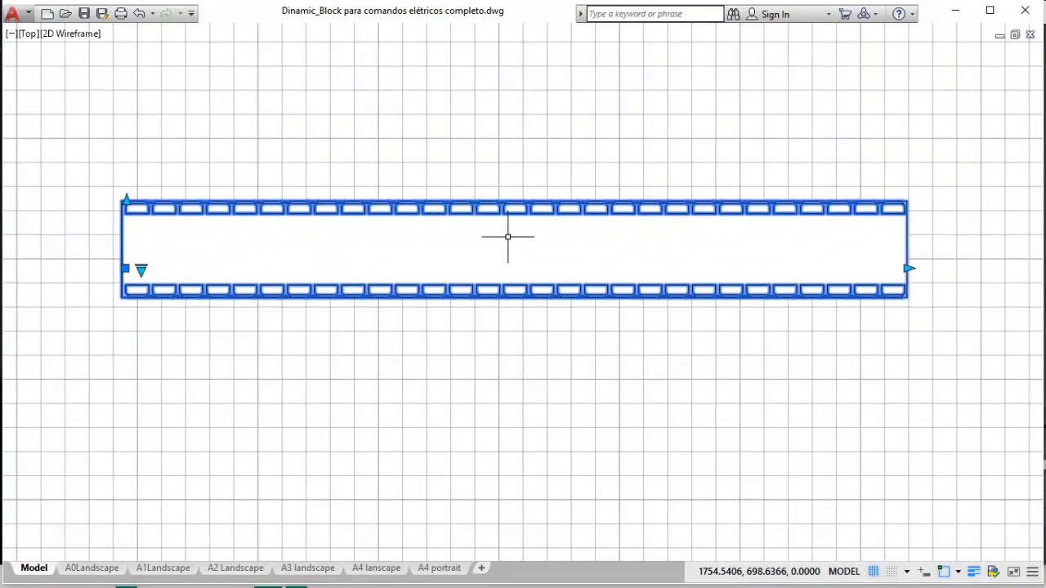
Flip the float switch block beside the cable gland and back, and set its state to S_fechado.
{"action": "scroll", "coordinate": [490, 262], "scroll_direction": "down", "scroll_amount": 5}
{"action": "middle_click_drag", "start_coordinate": [346, 362], "coordinate": [694, 247]}
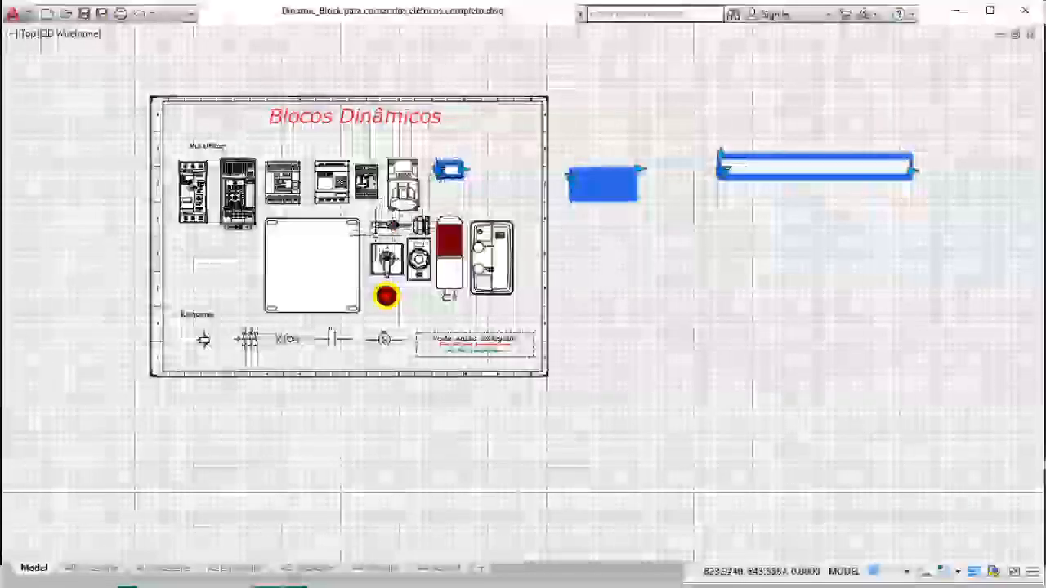
{"action": "scroll", "coordinate": [380, 241], "scroll_direction": "up", "scroll_amount": 4}
{"action": "scroll", "coordinate": [437, 190], "scroll_direction": "up", "scroll_amount": 6}
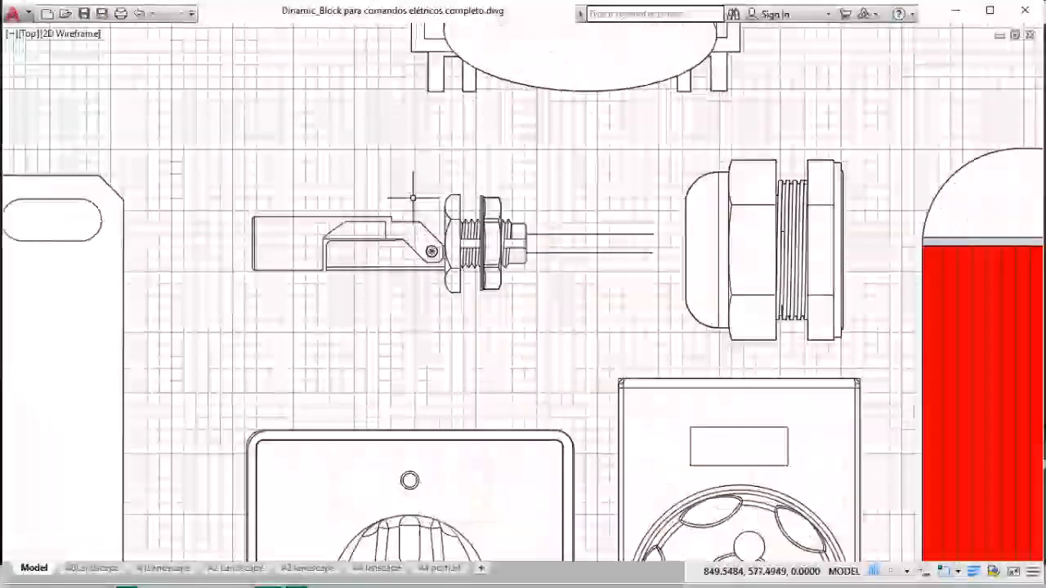
{"action": "left_click", "coordinate": [460, 241]}
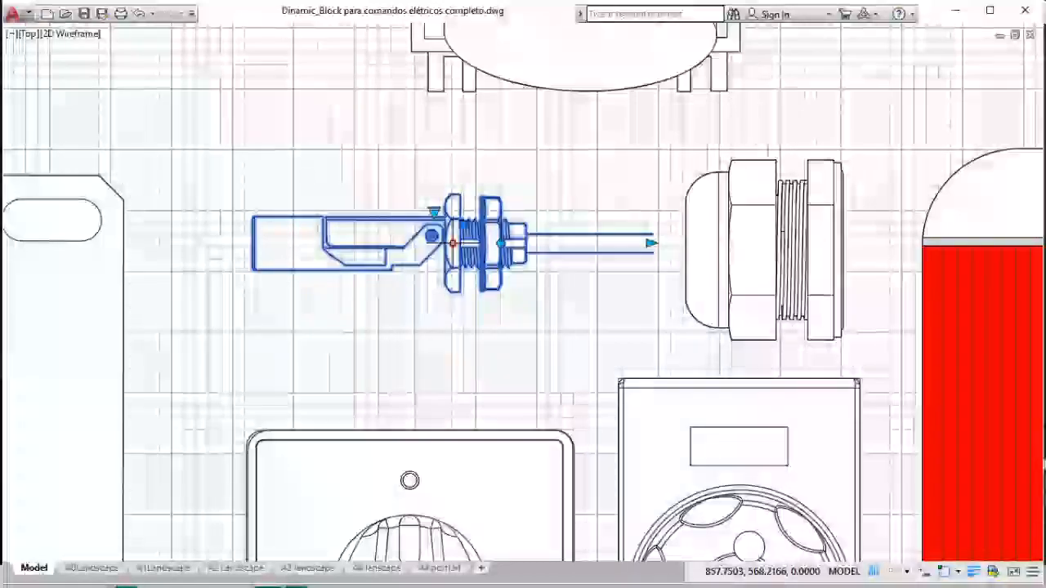
{"action": "left_click", "coordinate": [434, 277]}
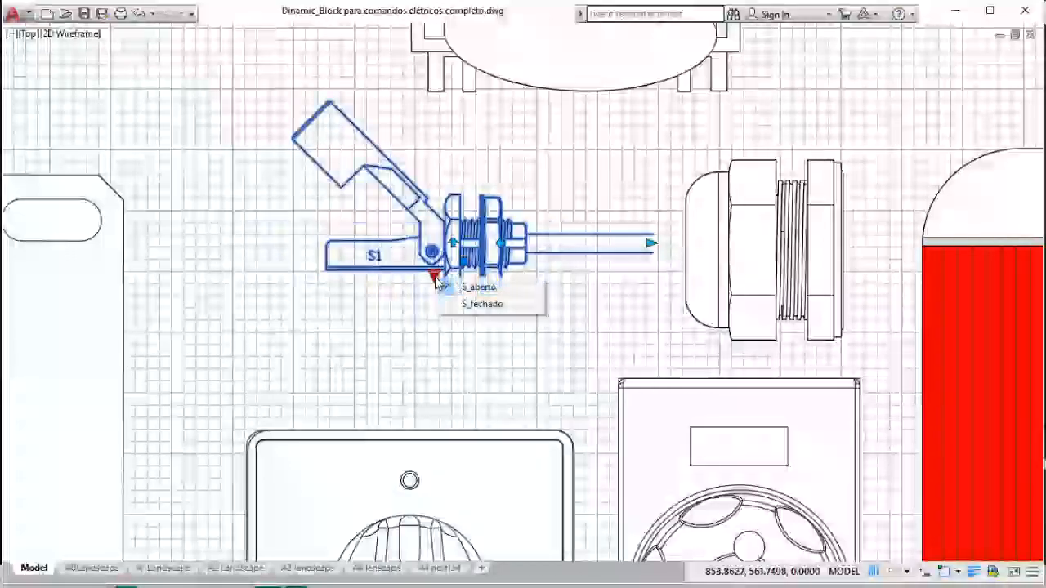
{"action": "left_click", "coordinate": [450, 304]}
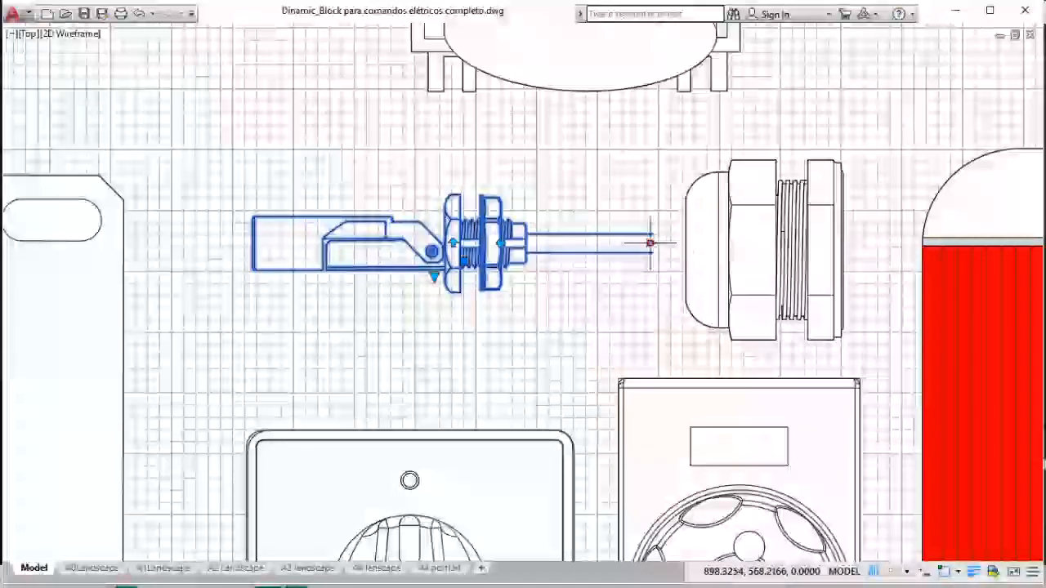
Scale the float switch block up from its cable end, and shrink it to a smaller size.
{"action": "left_click", "coordinate": [650, 243]}
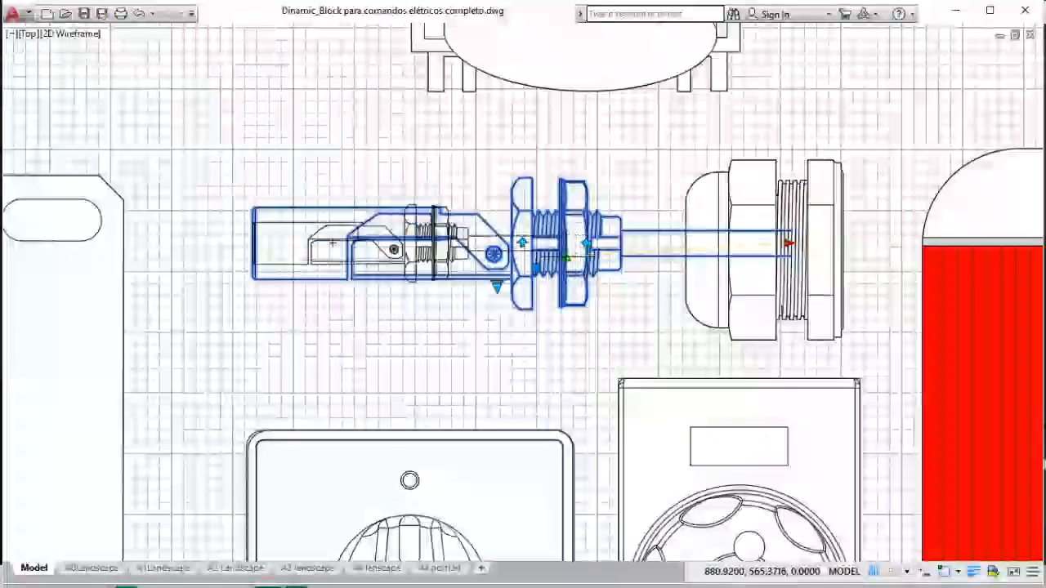
{"action": "left_click", "coordinate": [566, 244]}
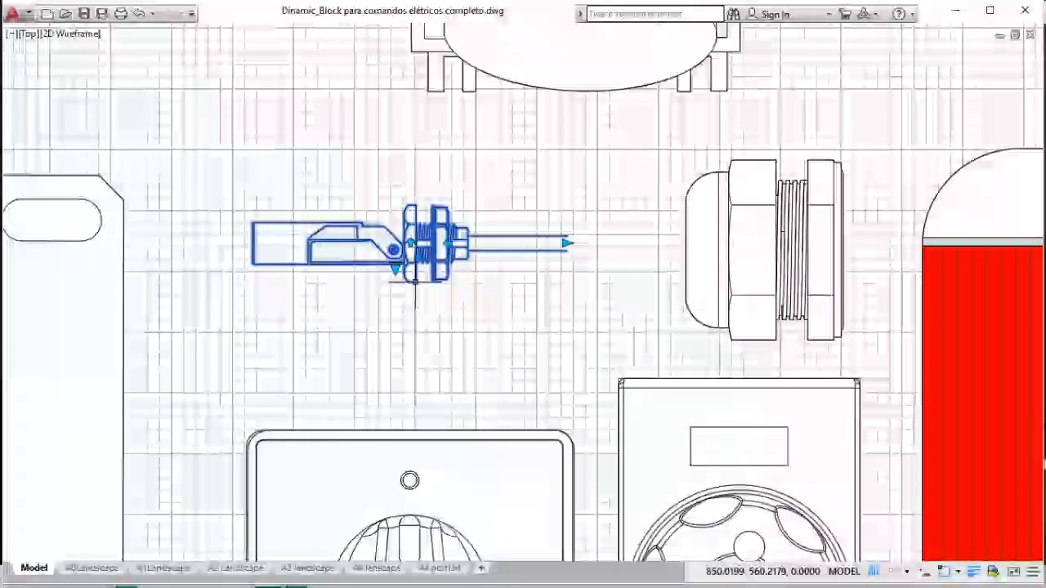
Set the cable gland to the Frente position with conductor diameter 6mm a 12mm.
{"action": "scroll", "coordinate": [415, 280], "scroll_direction": "down", "scroll_amount": 2}
{"action": "scroll", "coordinate": [705, 260], "scroll_direction": "up", "scroll_amount": 2}
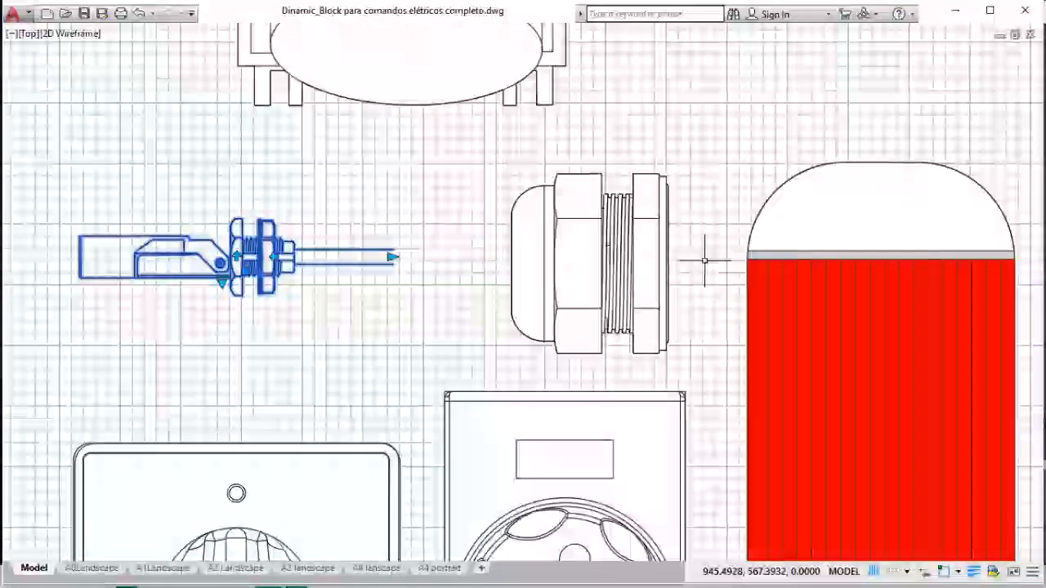
{"action": "left_click", "coordinate": [608, 273]}
{"action": "mouse_move", "coordinate": [628, 308]}
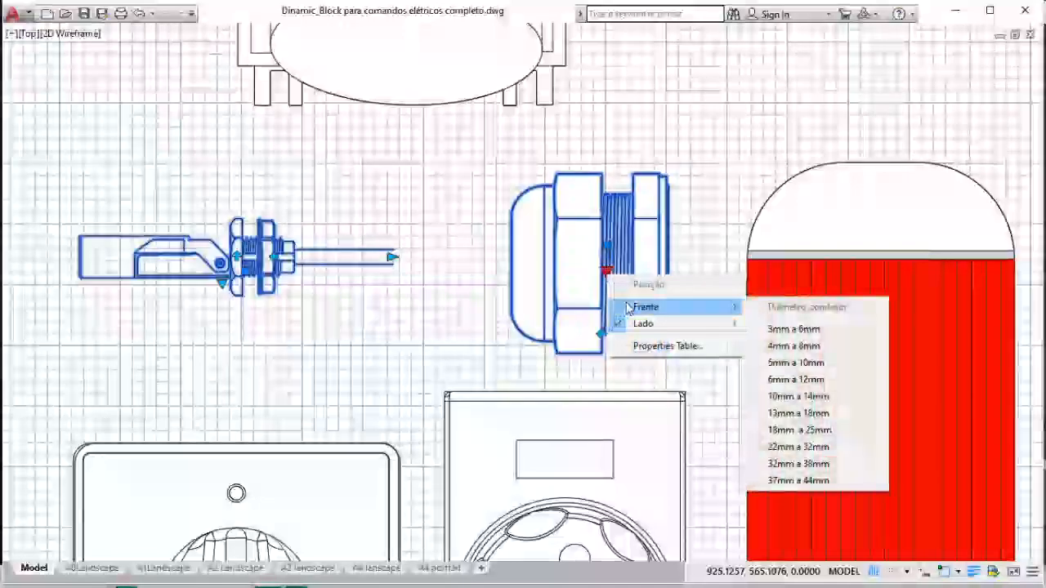
{"action": "left_click", "coordinate": [797, 380]}
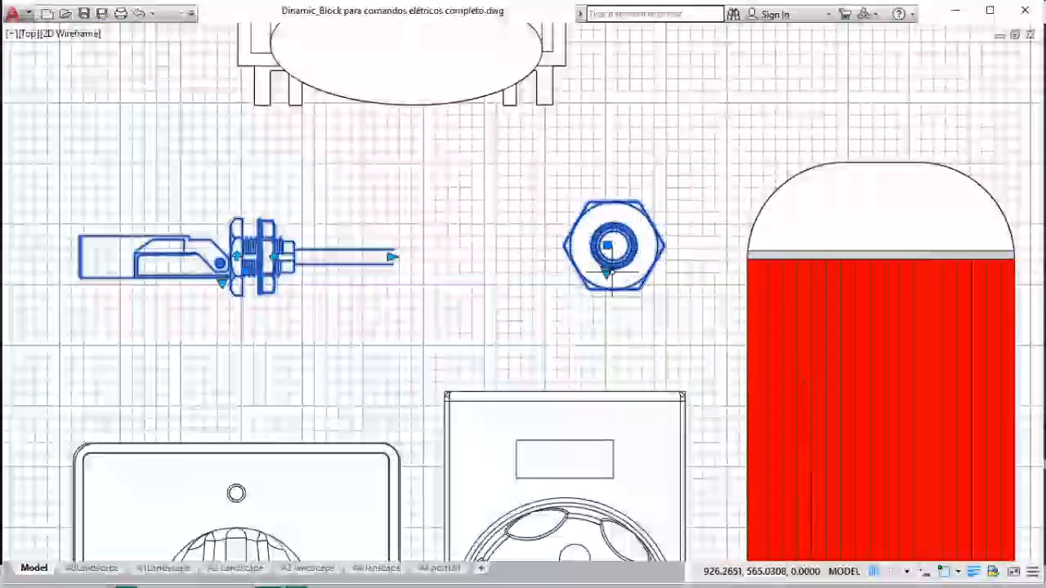
Set the cable gland to the Lado position with conductor diameter 32mm a 38mm, and change the diameter to 18mm a 25mm.
{"action": "mouse_move", "coordinate": [629, 307]}
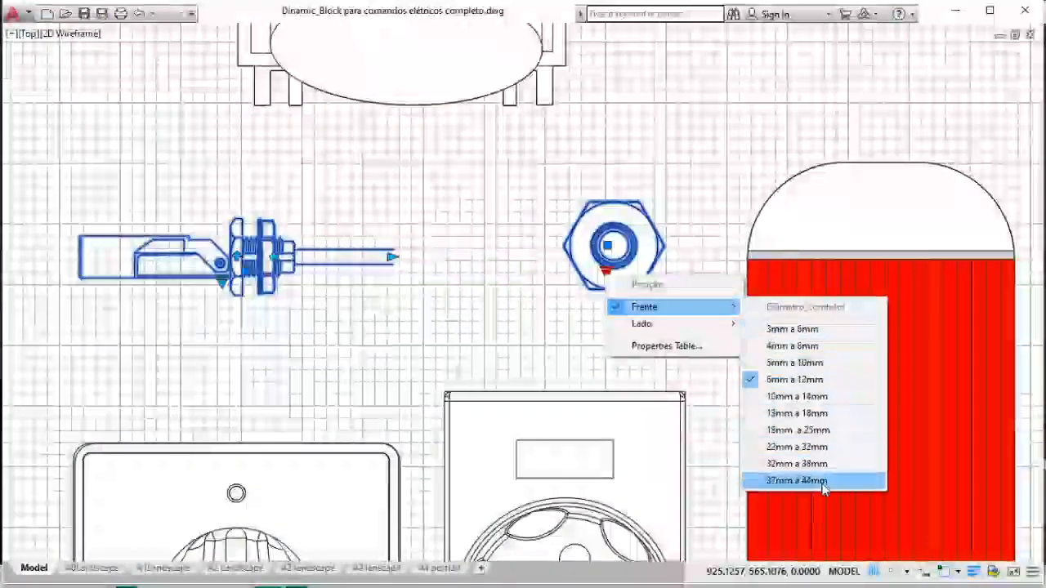
{"action": "mouse_move", "coordinate": [693, 333]}
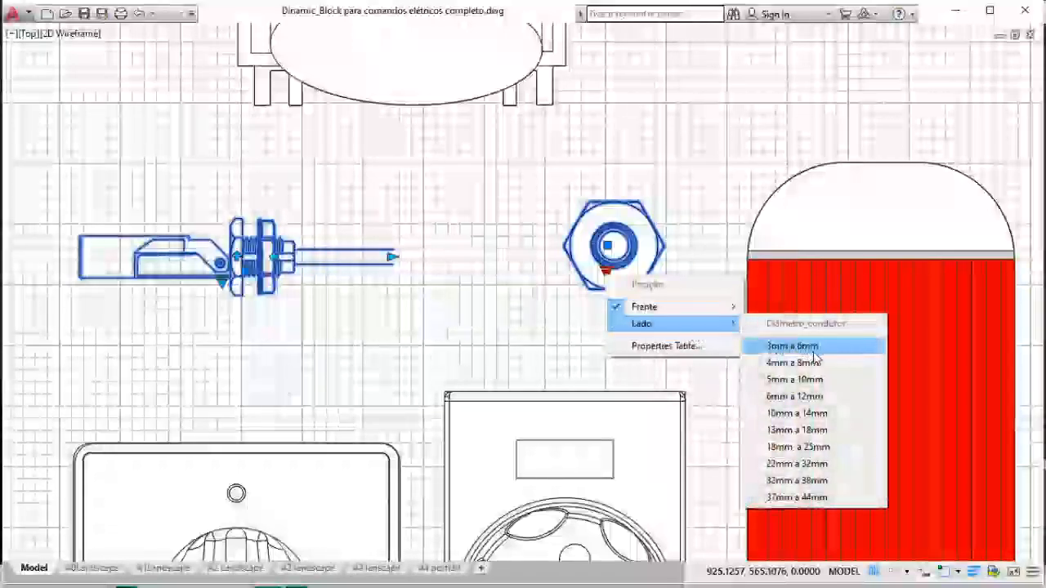
{"action": "left_click", "coordinate": [830, 482]}
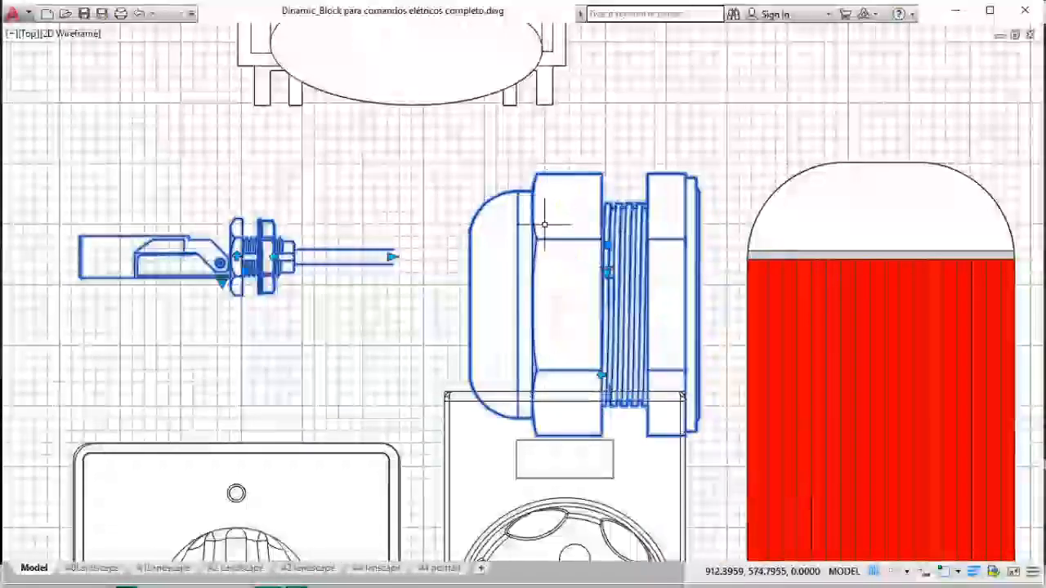
{"action": "left_click", "coordinate": [607, 270]}
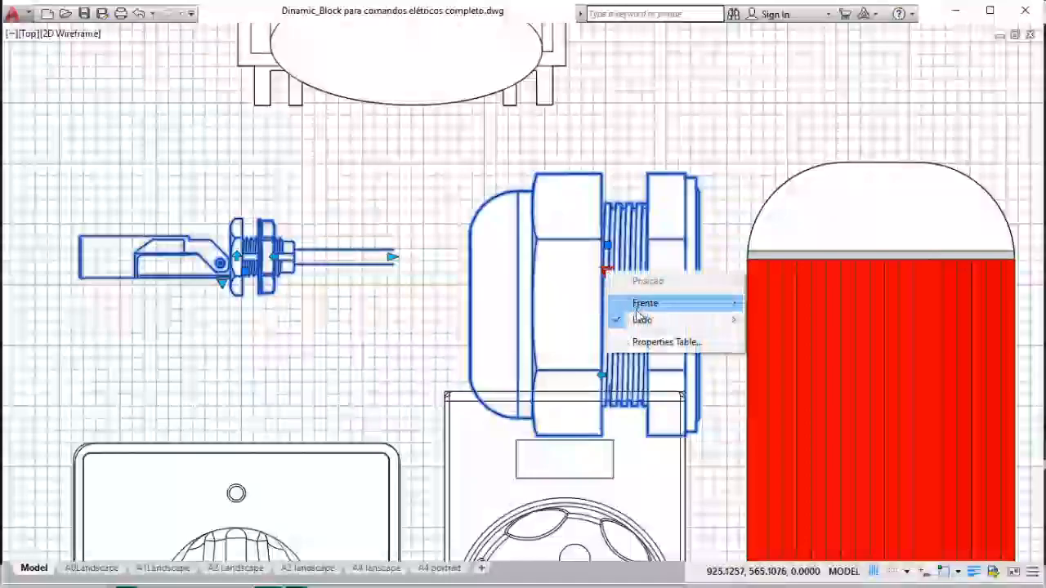
{"action": "mouse_move", "coordinate": [701, 319]}
{"action": "left_click", "coordinate": [826, 443]}
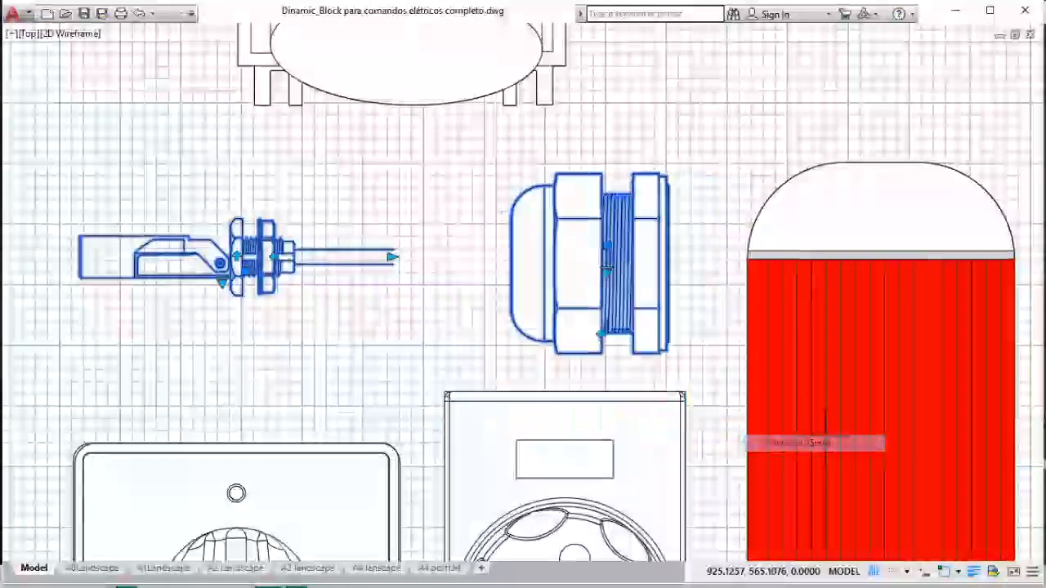
Return the cable gland to the Frente position with conductor diameter 6mm a 12mm.
{"action": "left_click", "coordinate": [606, 270]}
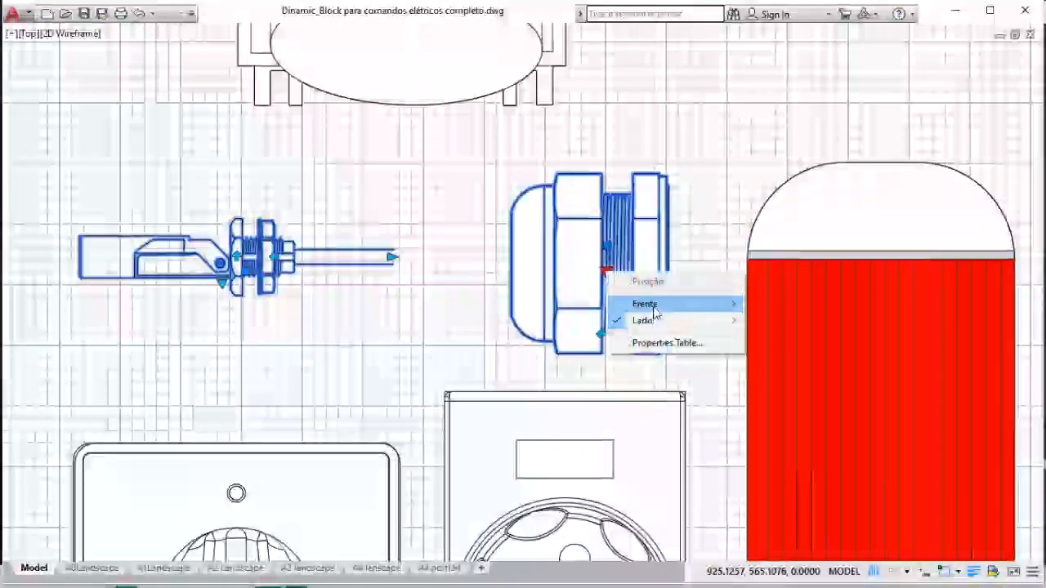
{"action": "mouse_move", "coordinate": [703, 304]}
{"action": "left_click", "coordinate": [829, 377]}
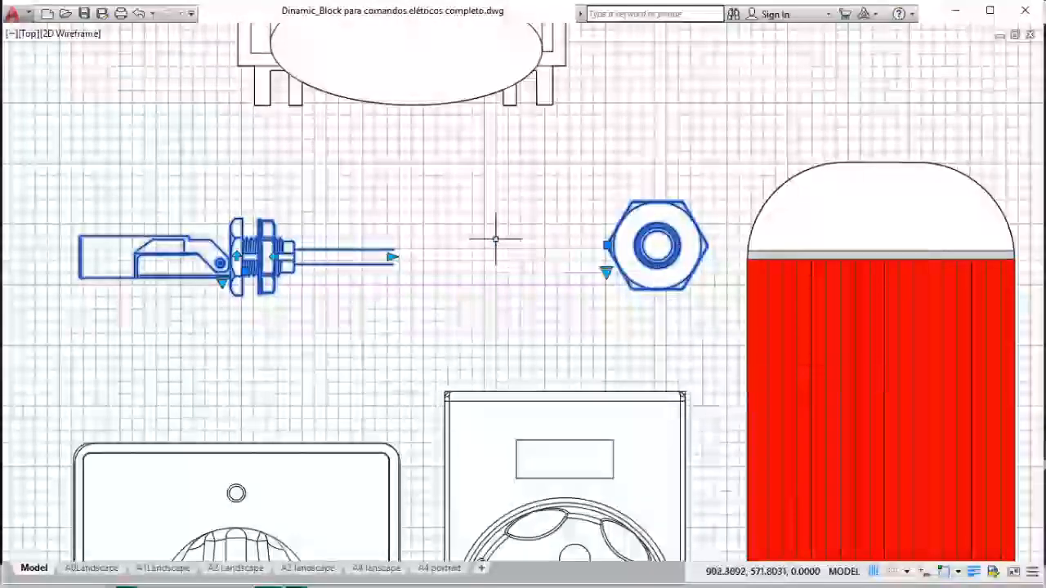
Switch the lever-handled rotary switch block to its other state, and return it to the state with the handle pointing down.
{"action": "scroll", "coordinate": [494, 238], "scroll_direction": "down", "scroll_amount": 5}
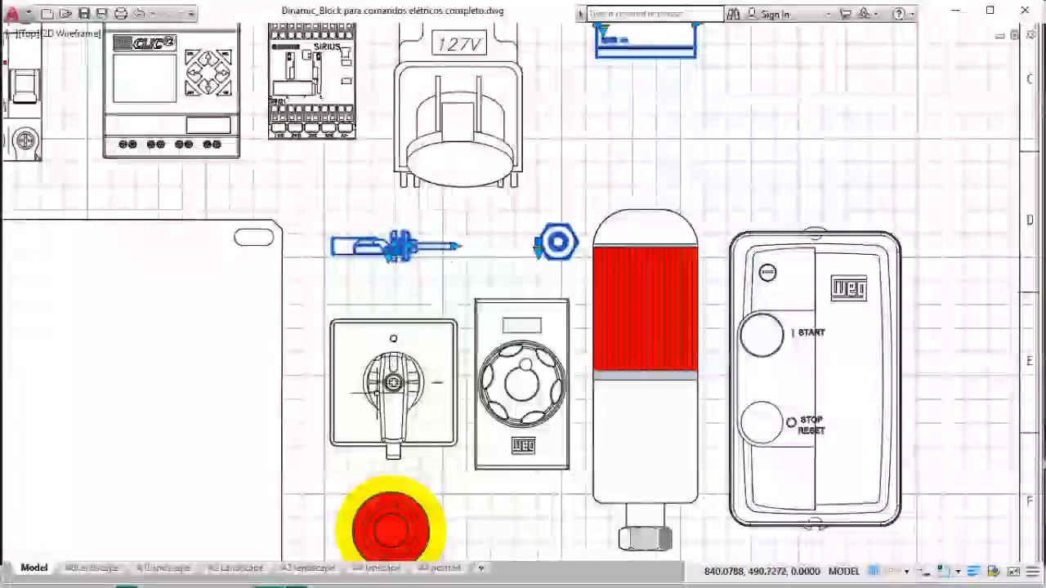
{"action": "scroll", "coordinate": [374, 420], "scroll_direction": "up", "scroll_amount": 5}
{"action": "left_click", "coordinate": [374, 421]}
{"action": "left_click", "coordinate": [414, 428]}
{"action": "left_click", "coordinate": [458, 440]}
{"action": "left_click", "coordinate": [413, 428]}
{"action": "left_click", "coordinate": [433, 455]}
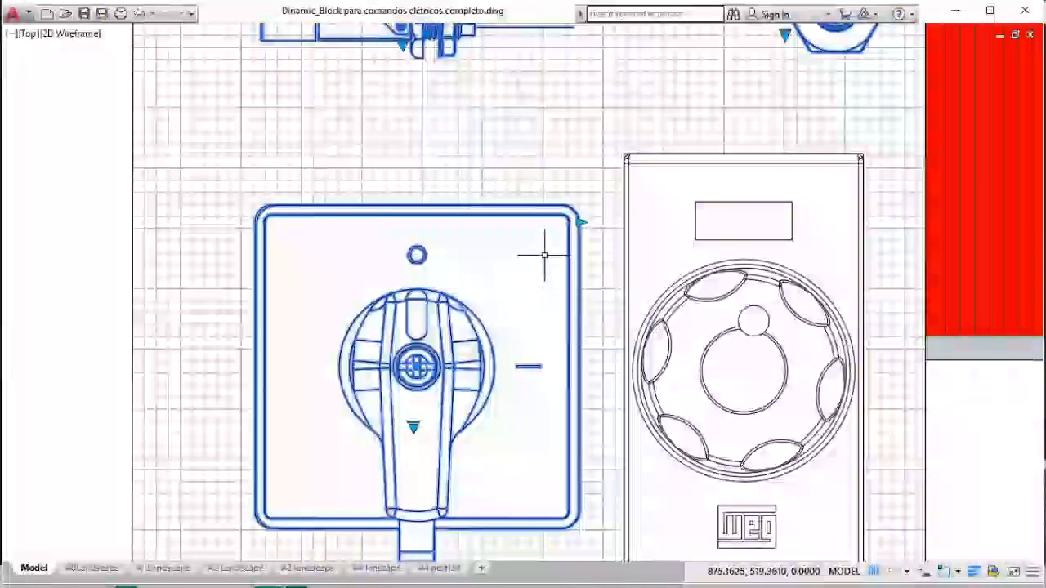
Scale the rotary switch block down slightly from its corner, and clear the selection.
{"action": "left_click", "coordinate": [578, 221]}
{"action": "left_click", "coordinate": [607, 220]}
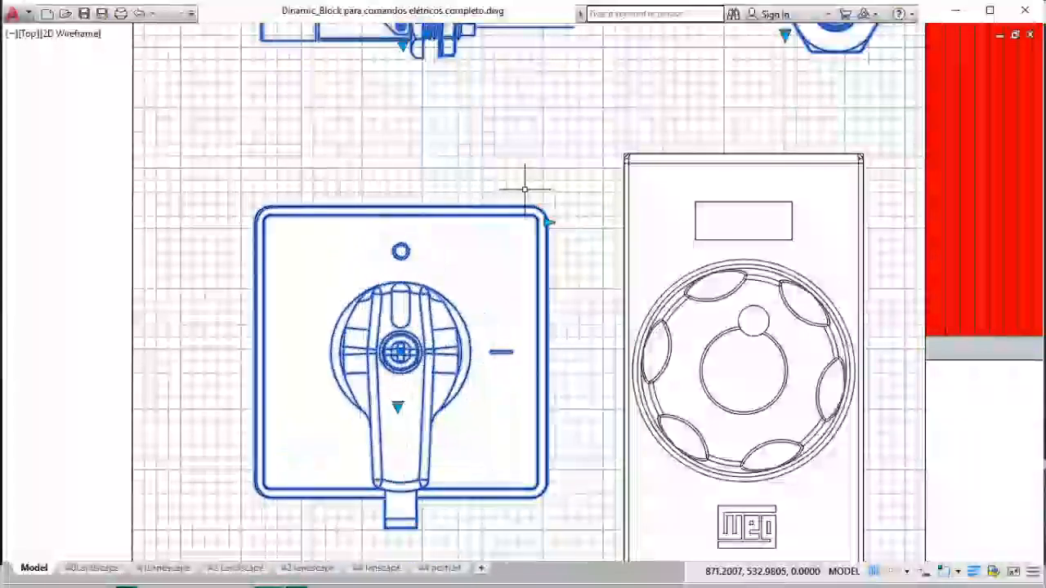
{"action": "scroll", "coordinate": [524, 189], "scroll_direction": "down", "scroll_amount": 2}
{"action": "middle_click_drag", "start_coordinate": [747, 205], "coordinate": [451, 205]}
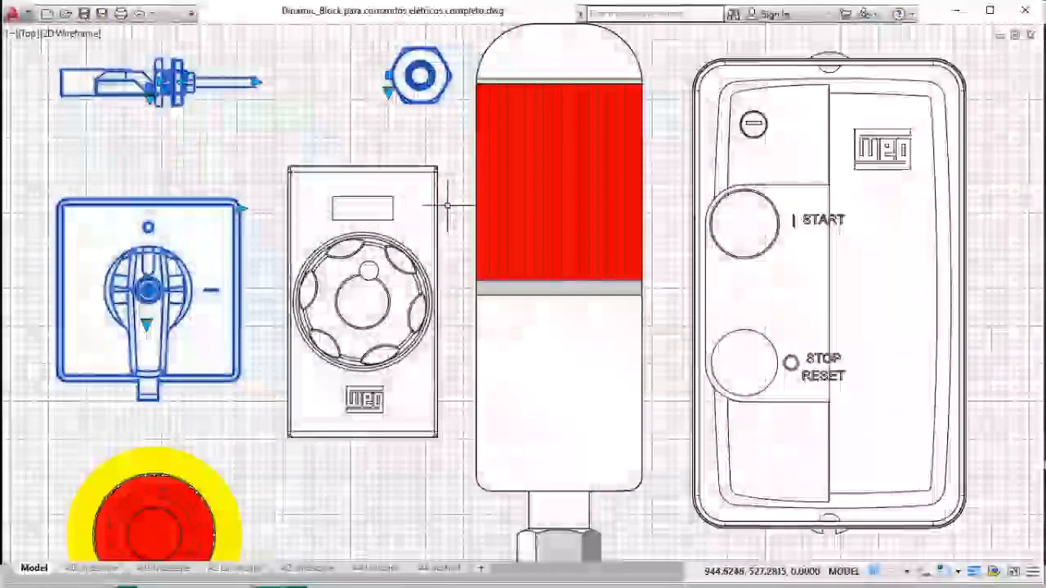
{"action": "key", "text": "Escape"}
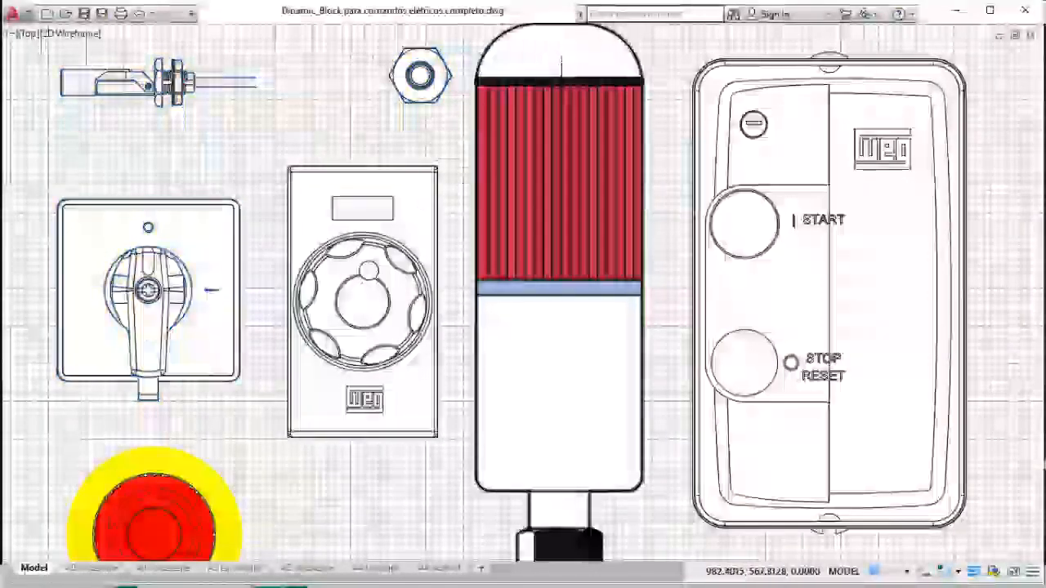
Switch the signal tower light block to Color OFF, and return it to Color ON.
{"action": "left_click", "coordinate": [561, 67]}
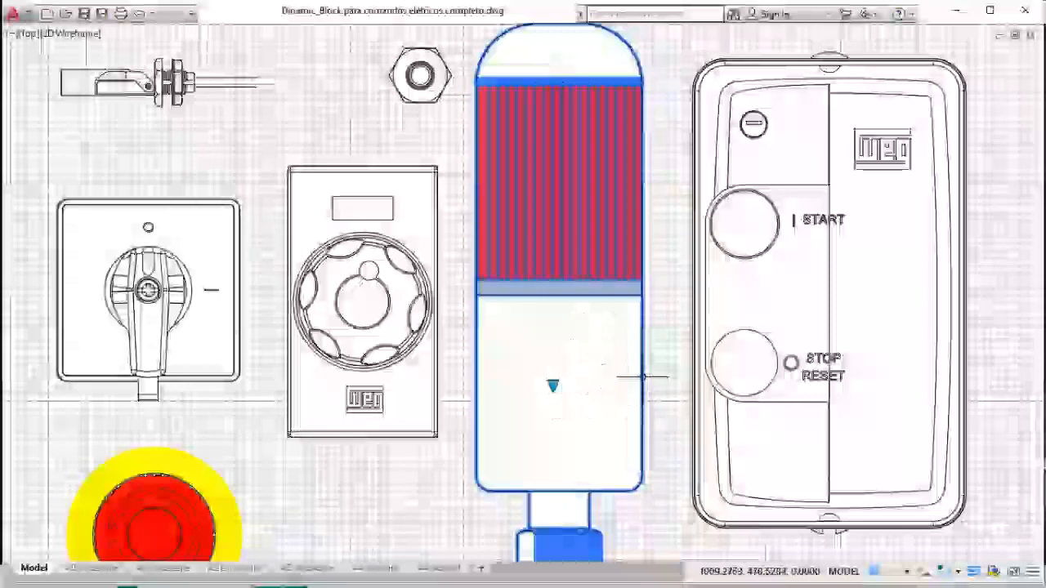
{"action": "scroll", "coordinate": [642, 377], "scroll_direction": "down", "scroll_amount": 2}
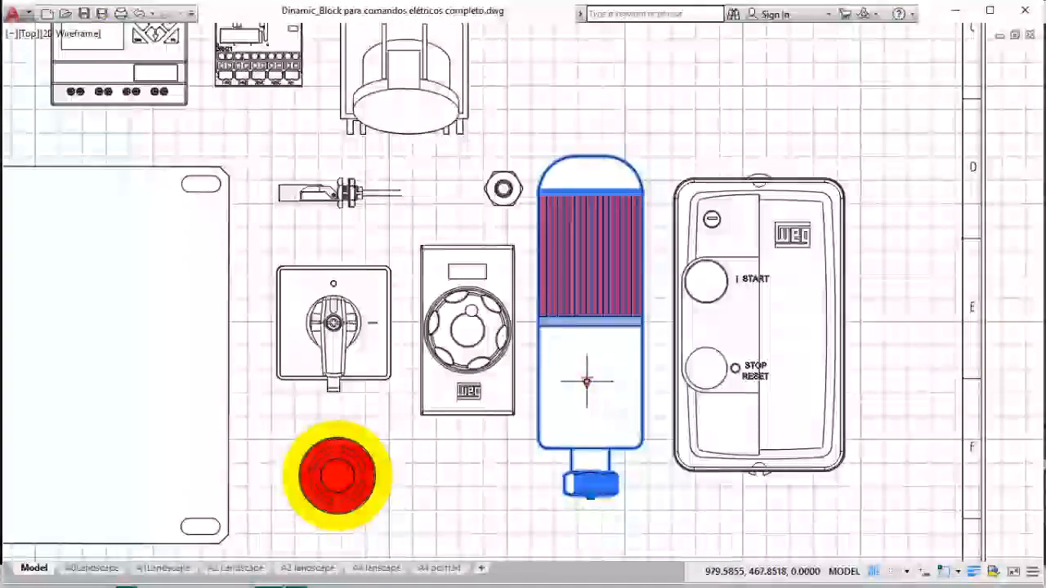
{"action": "left_click", "coordinate": [587, 382]}
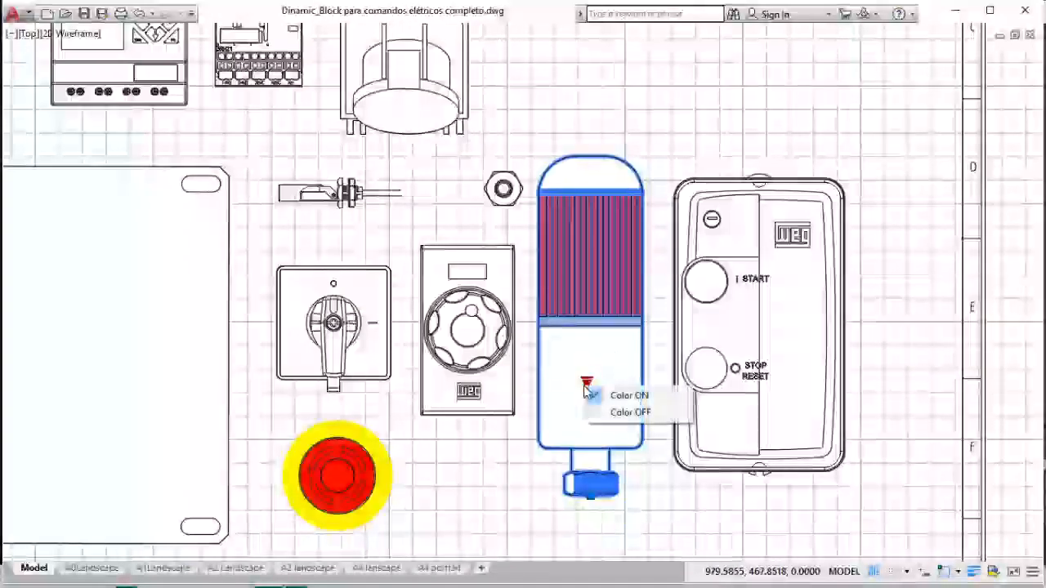
{"action": "left_click", "coordinate": [630, 412]}
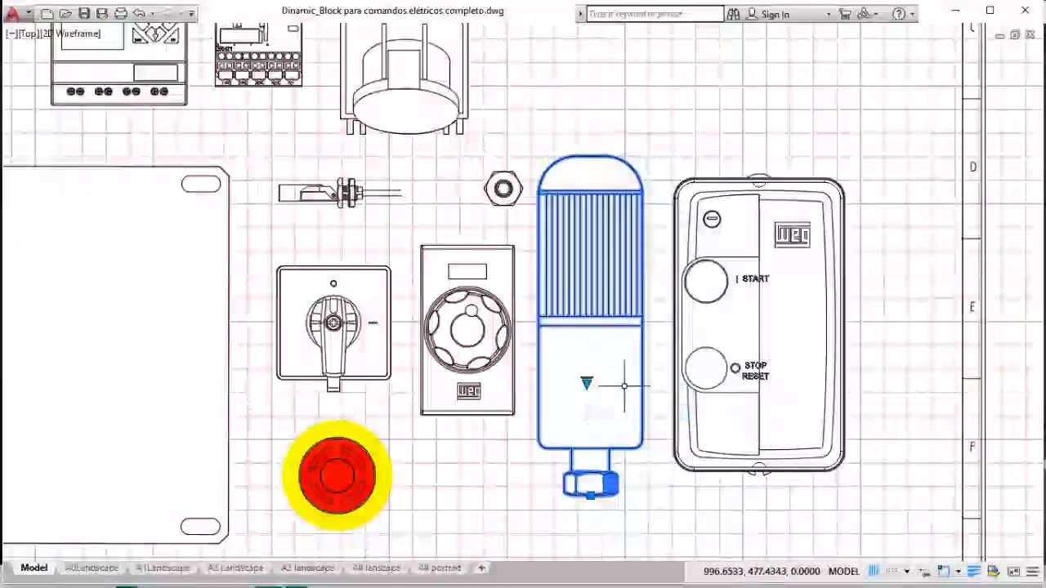
{"action": "left_click", "coordinate": [587, 382]}
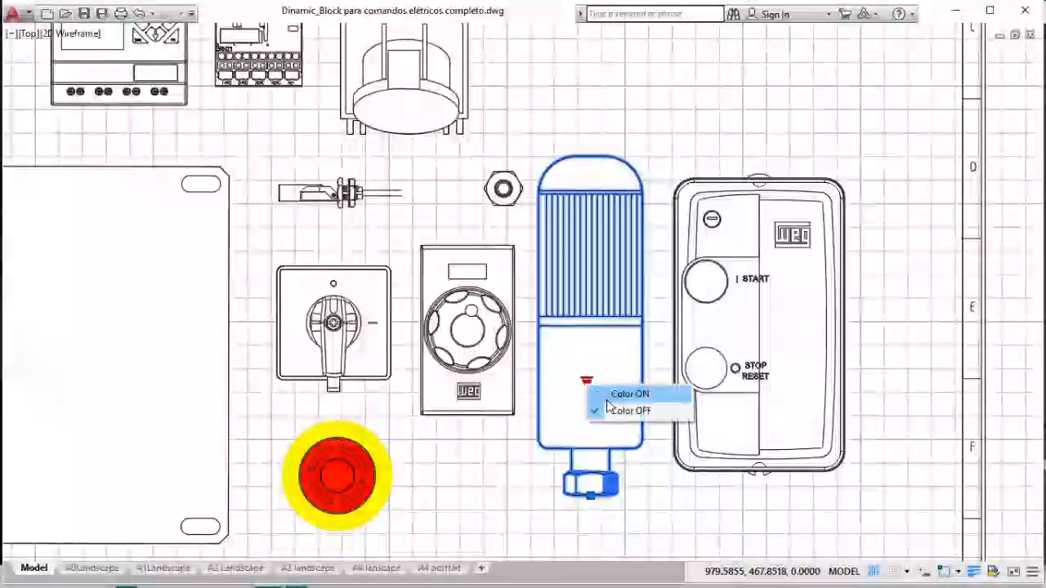
{"action": "left_click", "coordinate": [607, 396]}
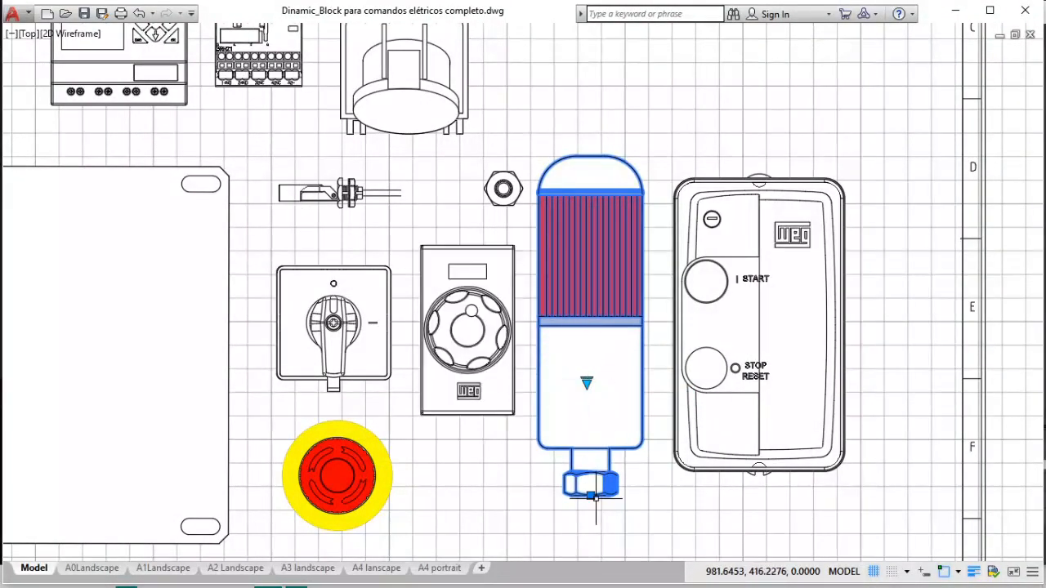
Move the signal tower light block slightly upward and set it to Color OFF.
{"action": "left_click", "coordinate": [591, 495]}
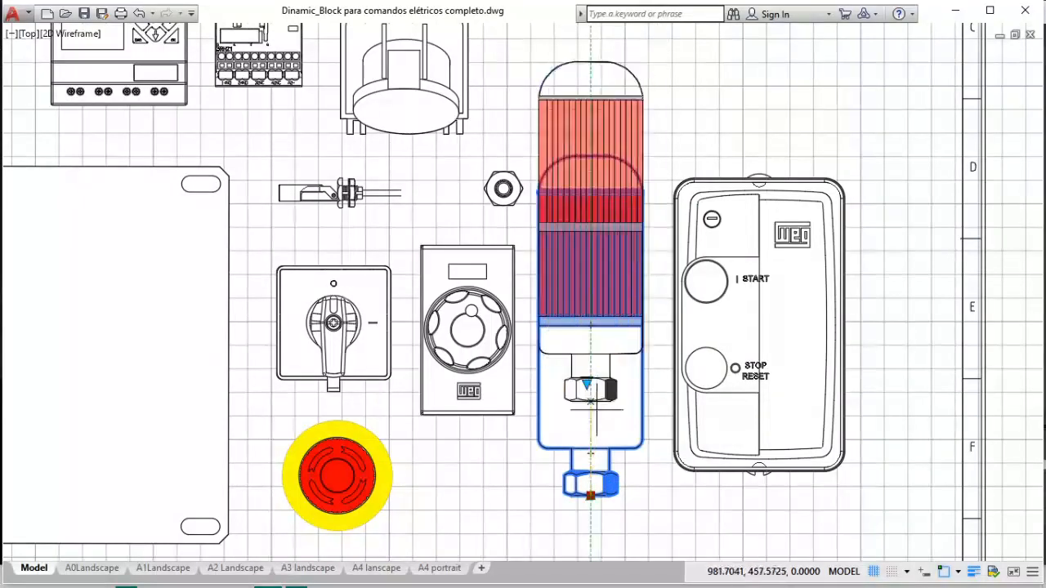
{"action": "left_click", "coordinate": [596, 483]}
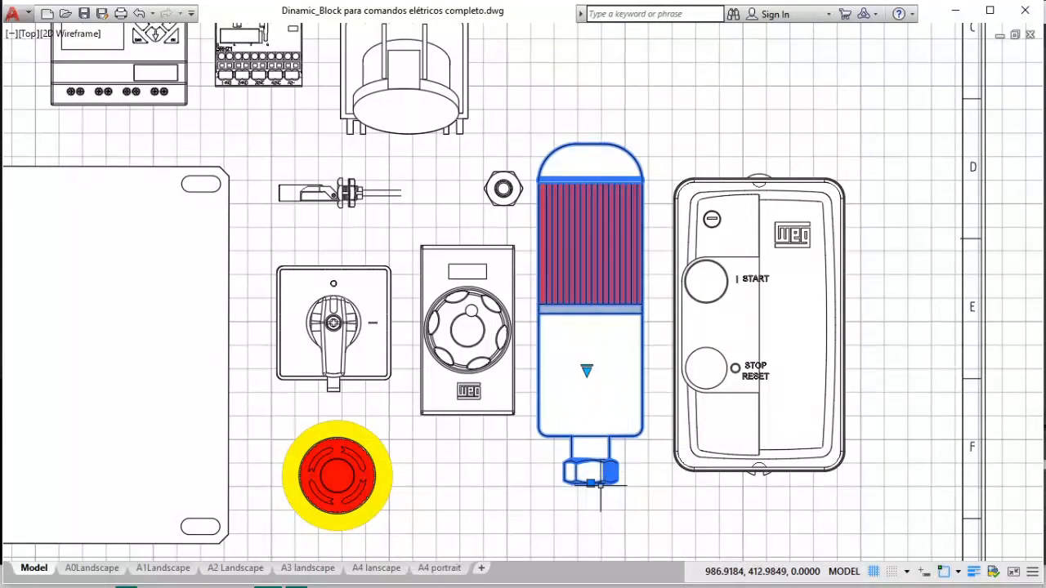
{"action": "left_click", "coordinate": [586, 369]}
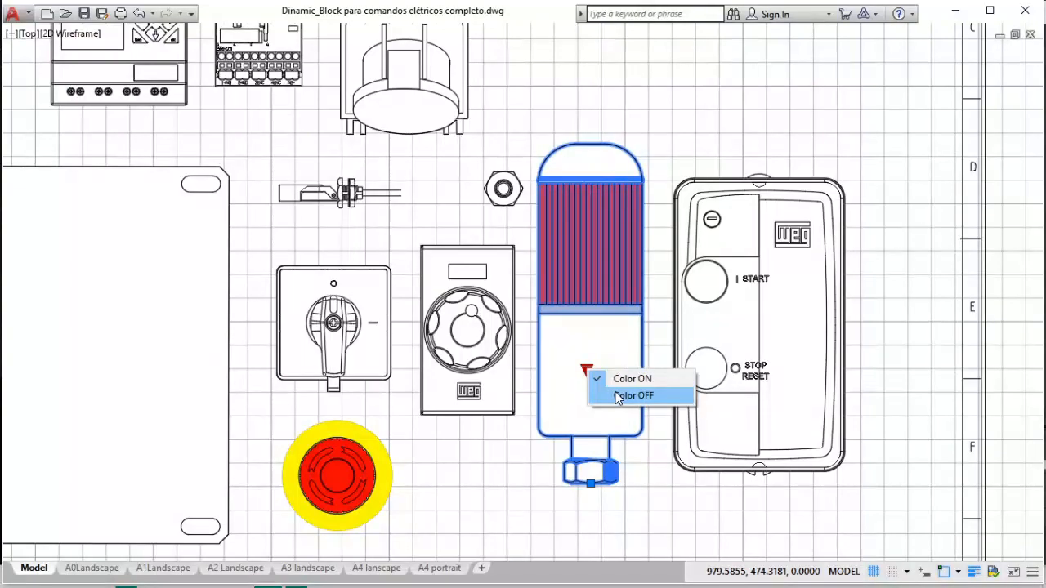
{"action": "left_click", "coordinate": [614, 396]}
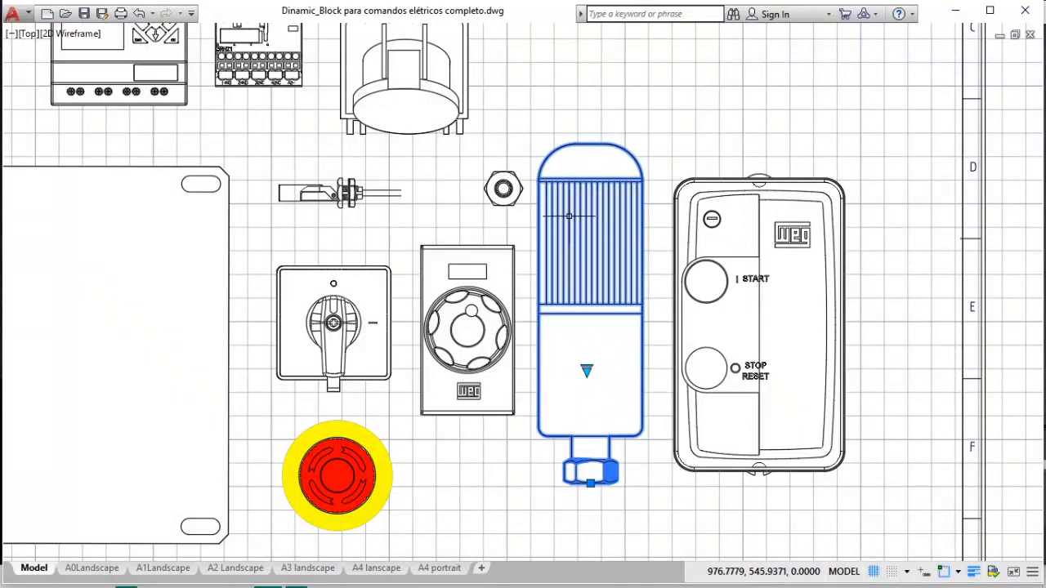
Switch the WEG rotary disconnector block through the variants FDW-35...63A_BSW63_CPFW63, FDW-35...63A_BAW63 and FDW-35...63A_BSW63.
{"action": "left_click", "coordinate": [459, 283]}
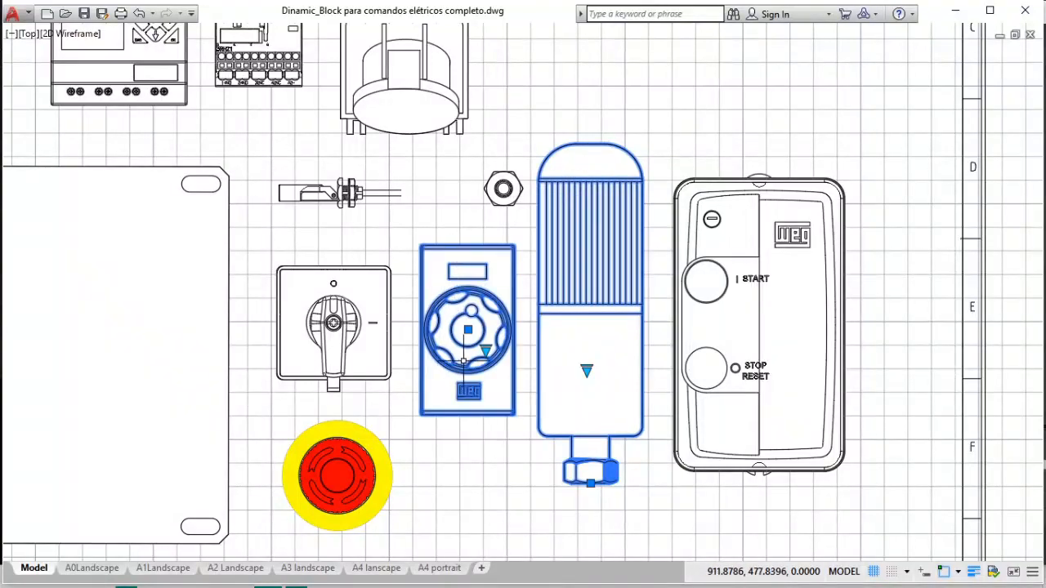
{"action": "left_click", "coordinate": [485, 351]}
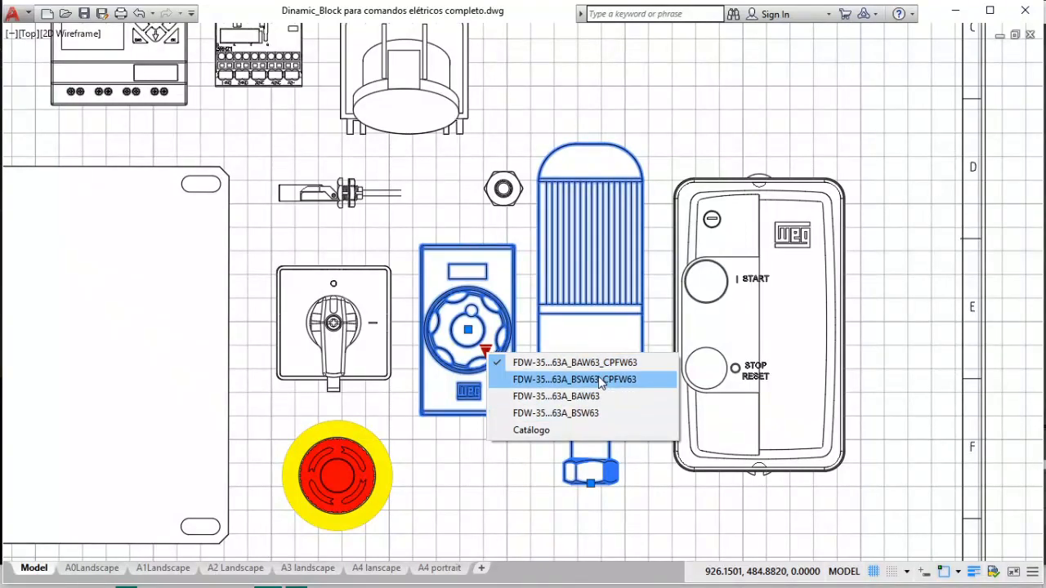
{"action": "left_click", "coordinate": [598, 380]}
{"action": "left_click", "coordinate": [486, 352]}
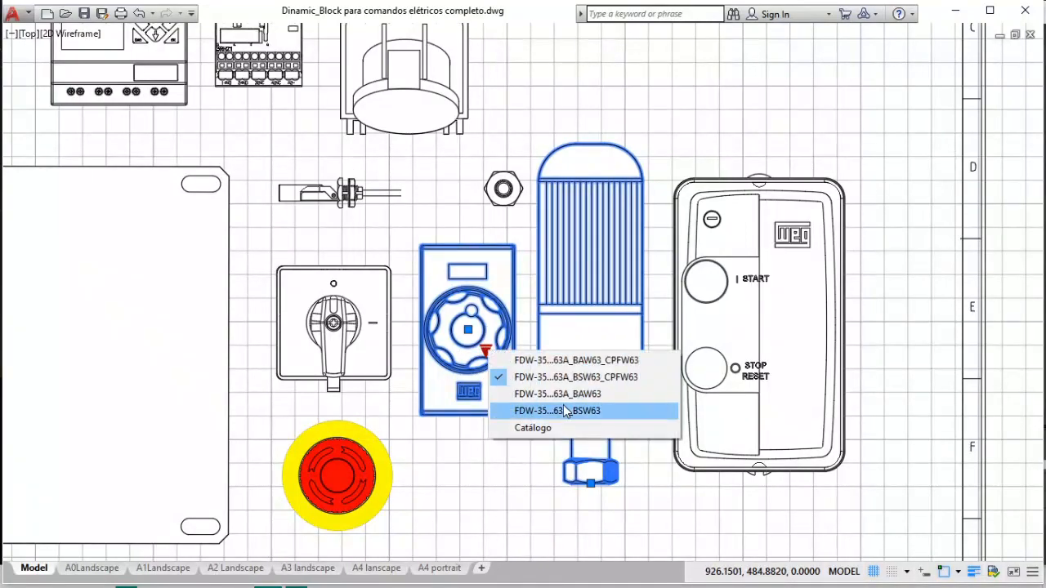
{"action": "left_click", "coordinate": [564, 392]}
{"action": "left_click", "coordinate": [486, 352]}
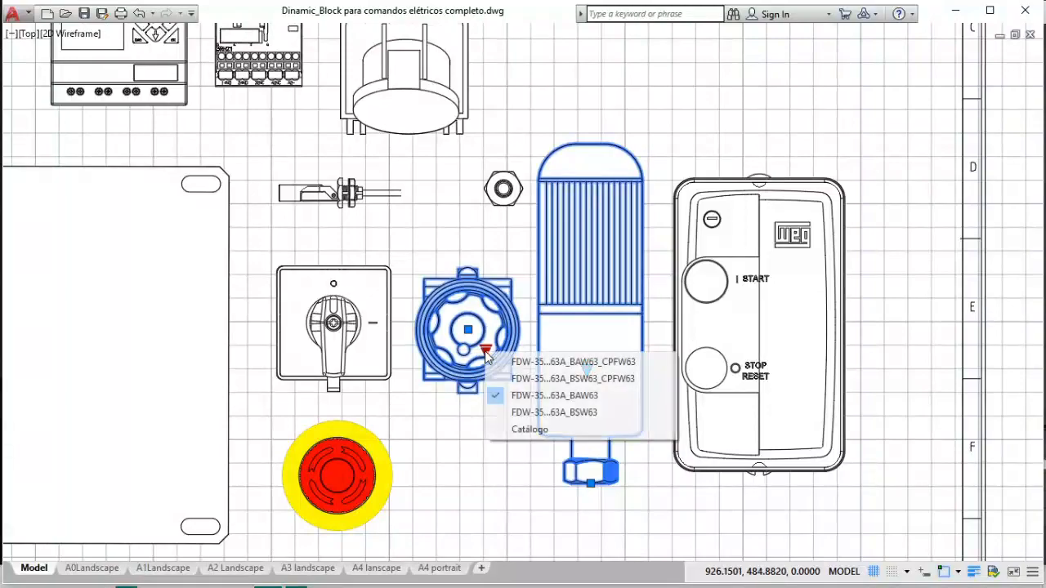
{"action": "left_click", "coordinate": [532, 415]}
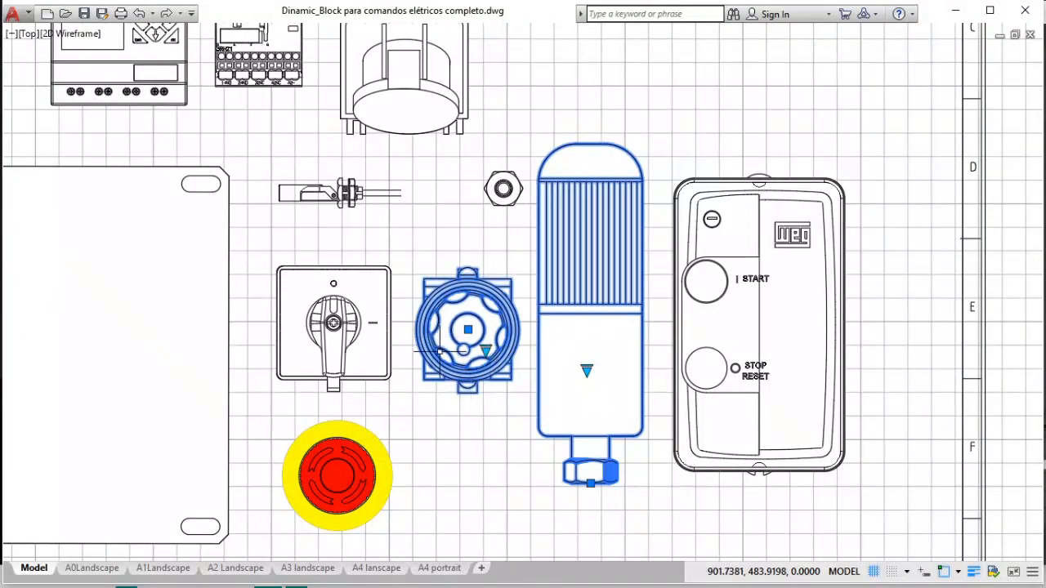
Set the rotary disconnector block to Catálogo to inspect its catalogue link, and return it to FDW-35...63A_BAW63_CPFW63.
{"action": "left_click", "coordinate": [485, 351]}
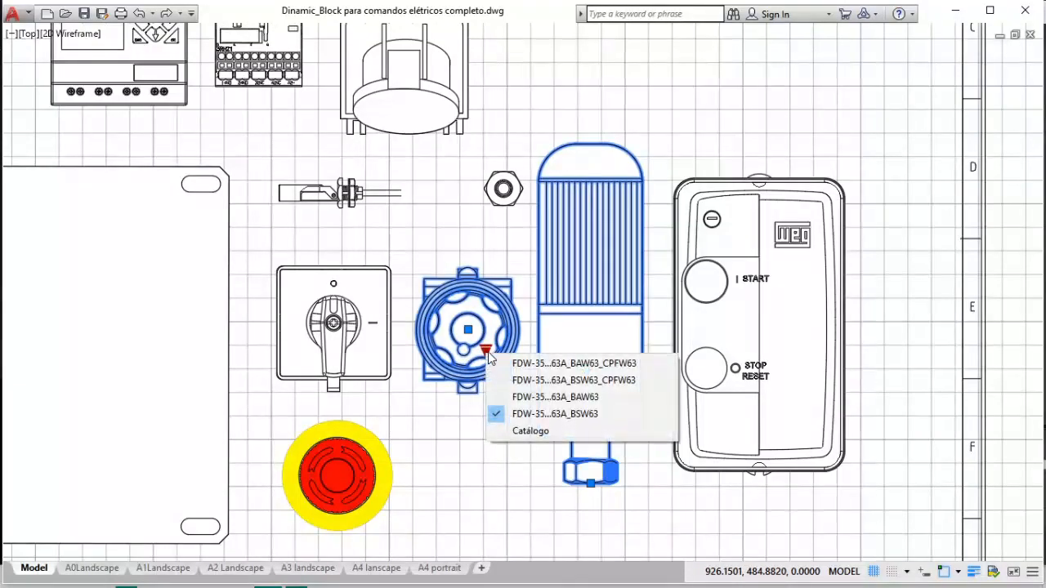
{"action": "left_click", "coordinate": [546, 434]}
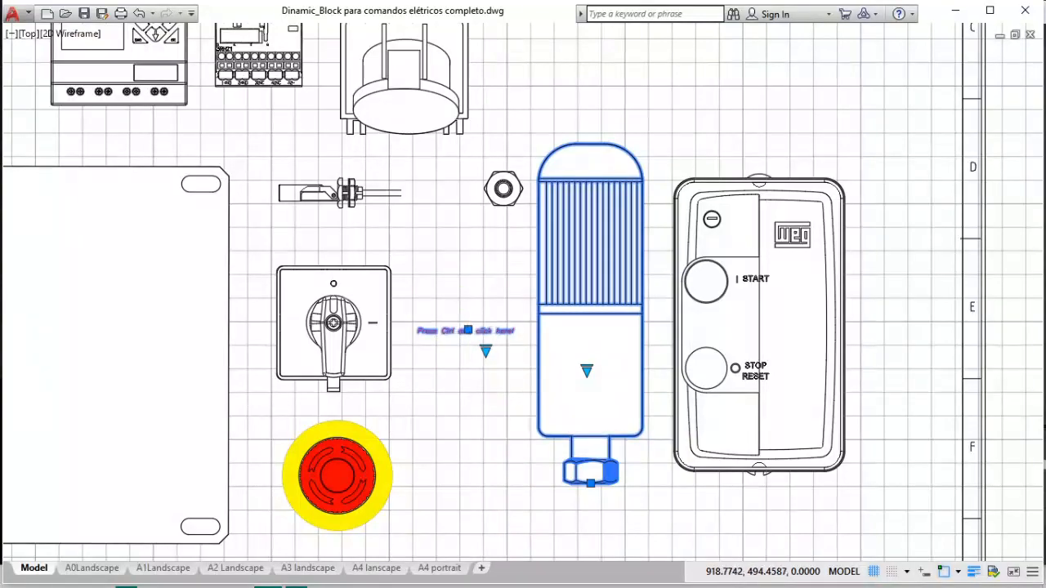
{"action": "scroll", "coordinate": [472, 331], "scroll_direction": "up", "scroll_amount": 5}
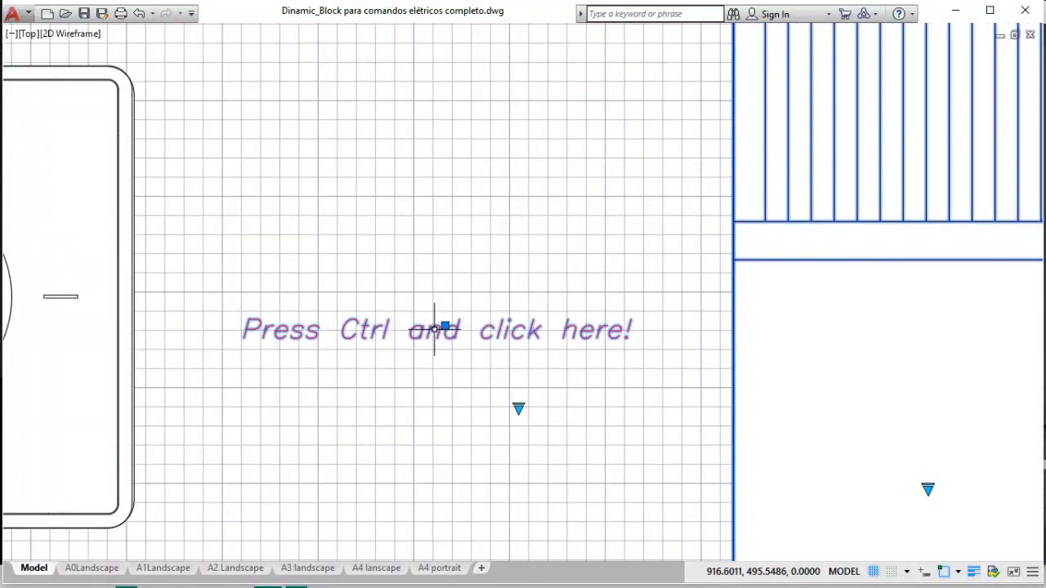
{"action": "mouse_move", "coordinate": [417, 334]}
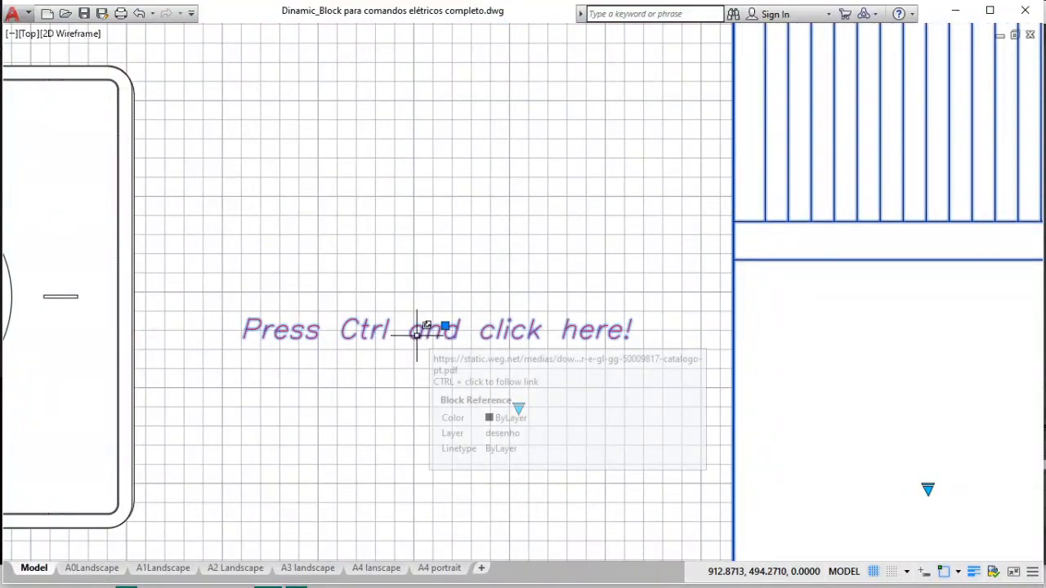
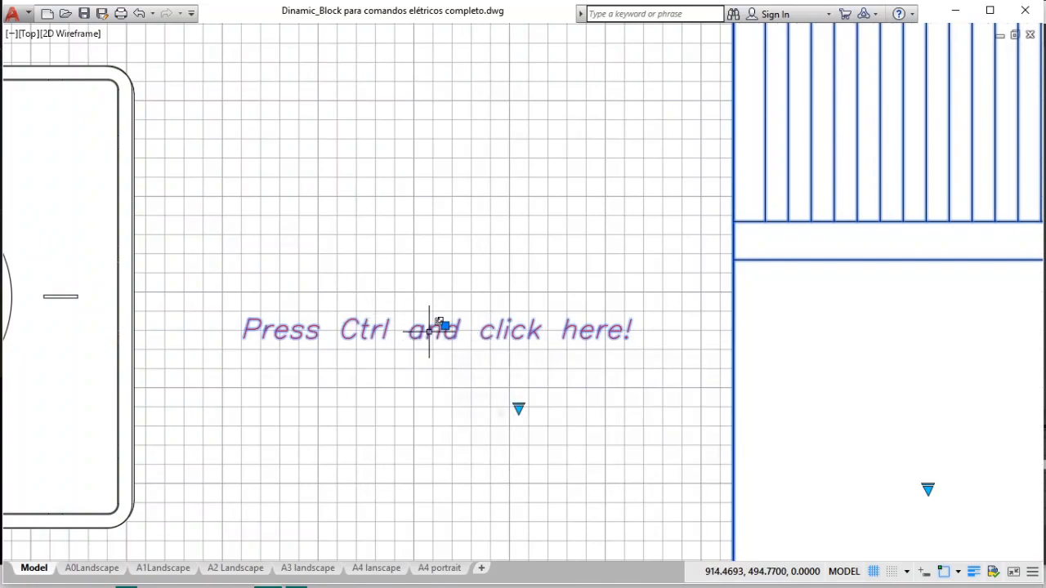
{"action": "left_click", "coordinate": [518, 407]}
{"action": "left_click", "coordinate": [536, 422]}
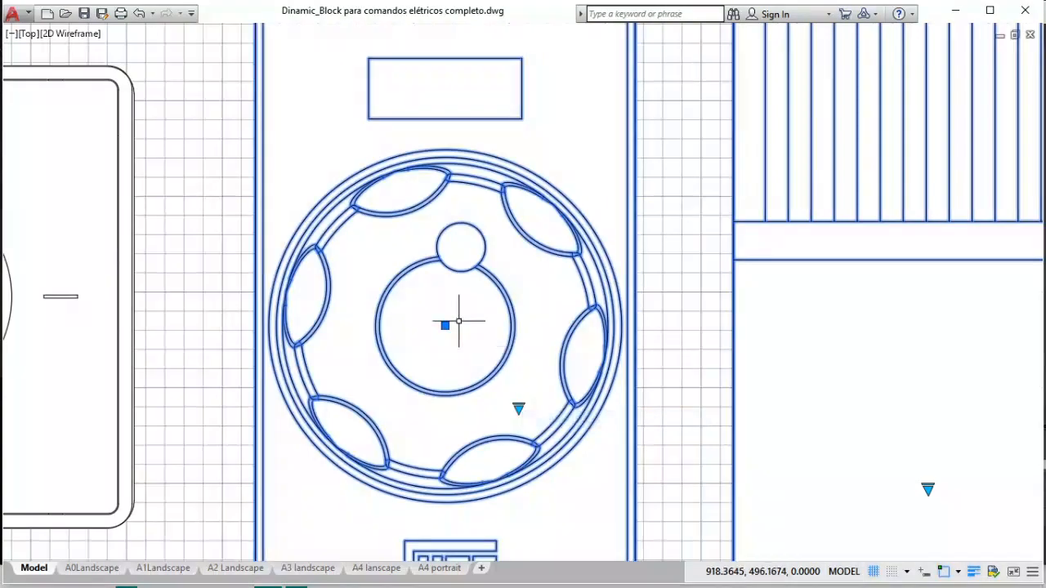
Change the red and yellow emergency button block to the Botoeira model B_azul, and switch it to the red Botoeira model.
{"action": "scroll", "coordinate": [440, 319], "scroll_direction": "down", "scroll_amount": 4}
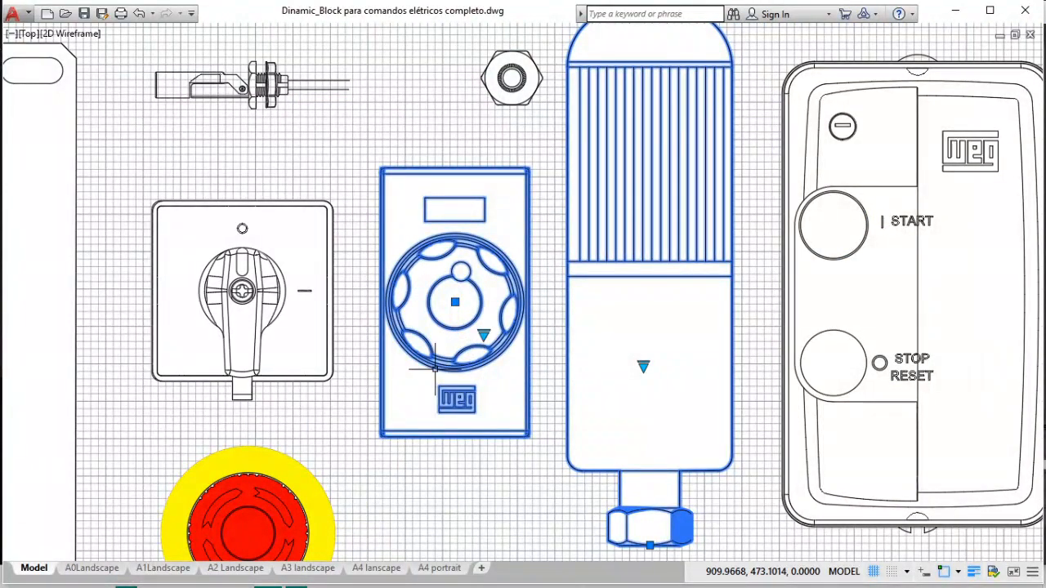
{"action": "scroll", "coordinate": [435, 368], "scroll_direction": "down", "scroll_amount": 2}
{"action": "scroll", "coordinate": [461, 457], "scroll_direction": "up", "scroll_amount": 4}
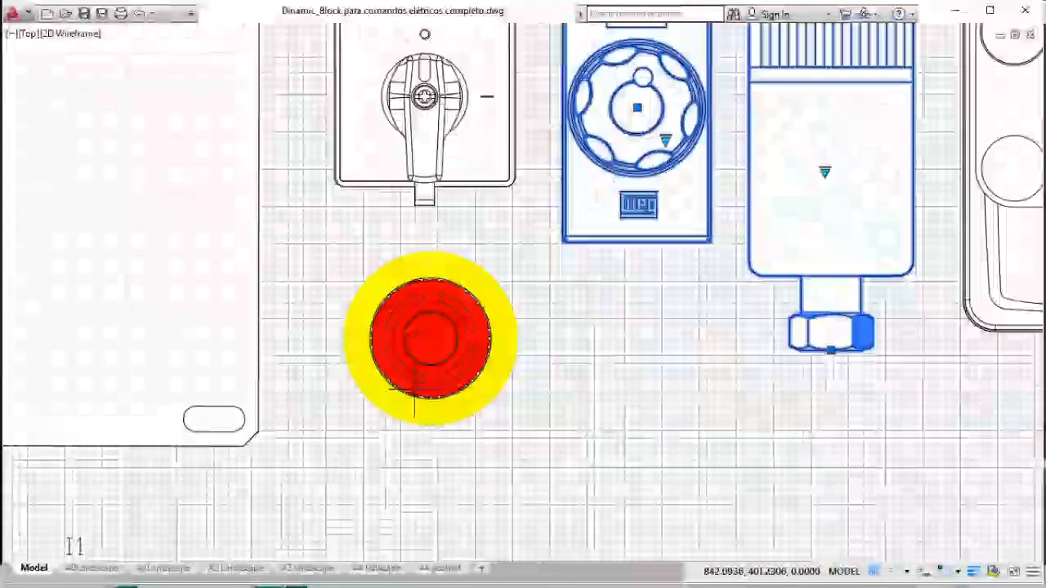
{"action": "left_click", "coordinate": [462, 372]}
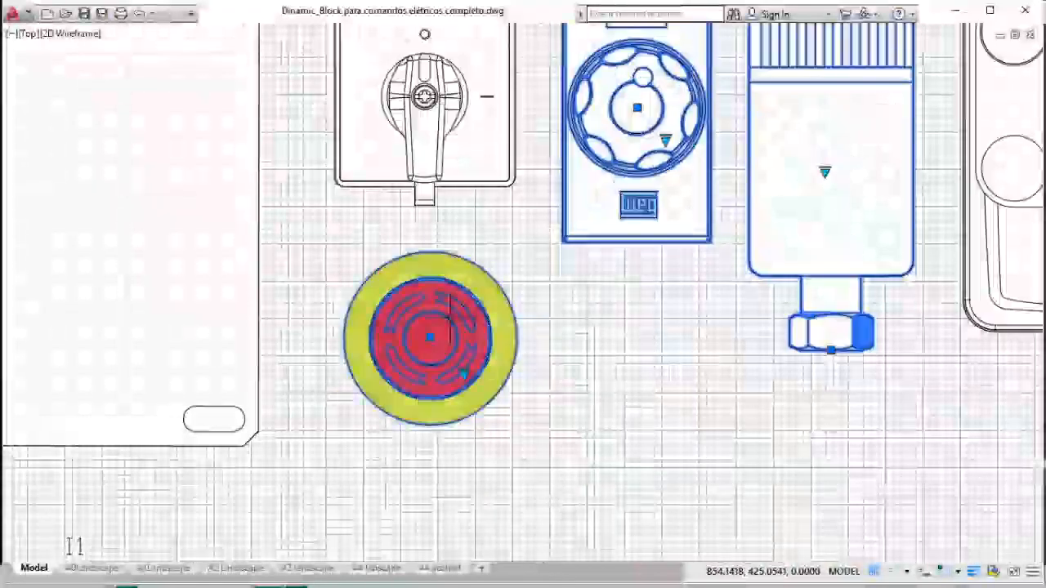
{"action": "left_click", "coordinate": [462, 372]}
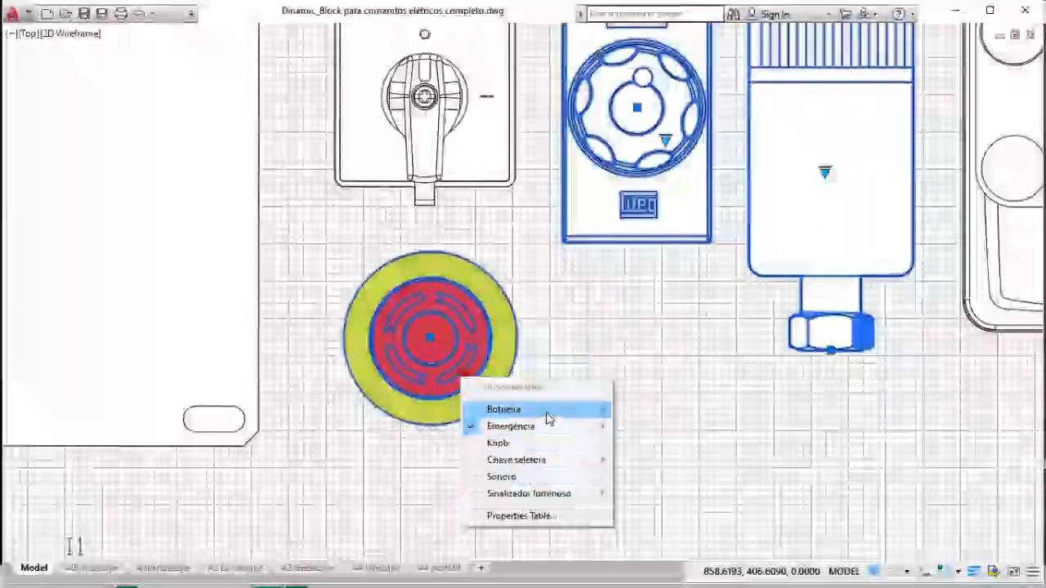
{"action": "mouse_move", "coordinate": [548, 414]}
{"action": "left_click", "coordinate": [629, 430]}
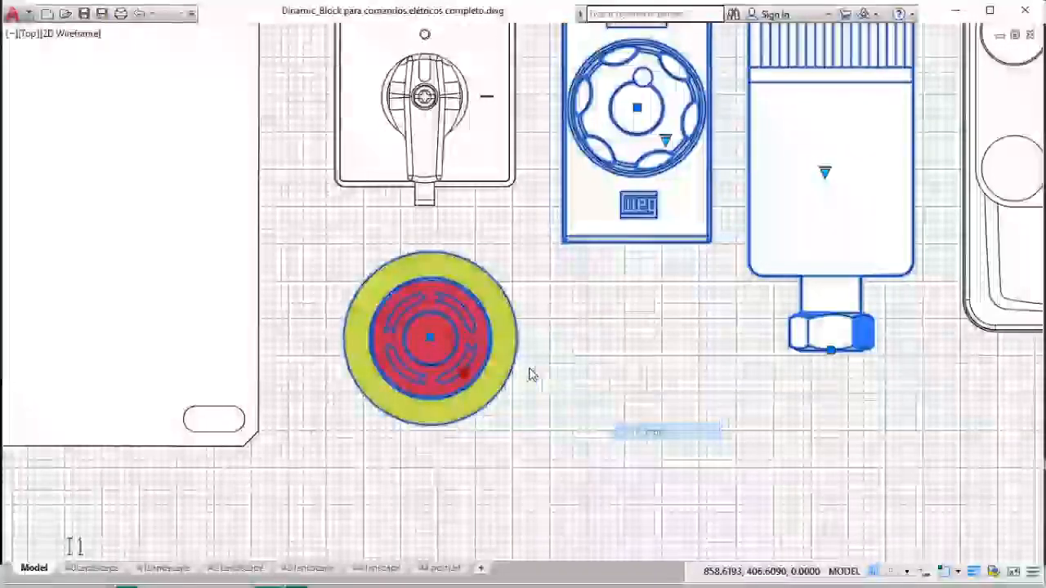
{"action": "left_click", "coordinate": [463, 372]}
{"action": "mouse_move", "coordinate": [506, 407]}
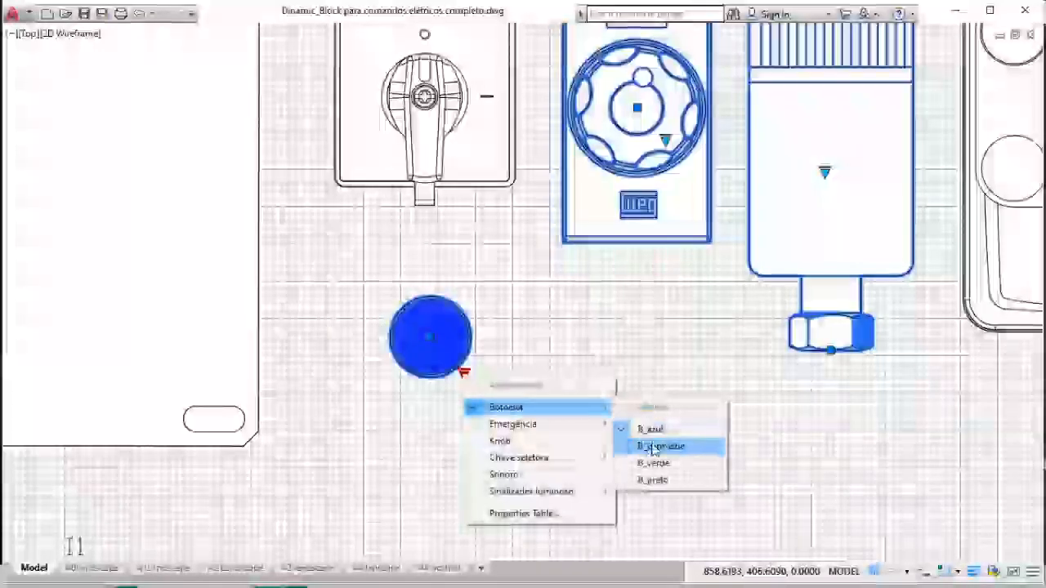
{"action": "left_click", "coordinate": [654, 445]}
Change the red push-button block to the Emergência model B_emer, and switch it to B_emer2.
{"action": "left_click", "coordinate": [463, 373]}
{"action": "mouse_move", "coordinate": [572, 408]}
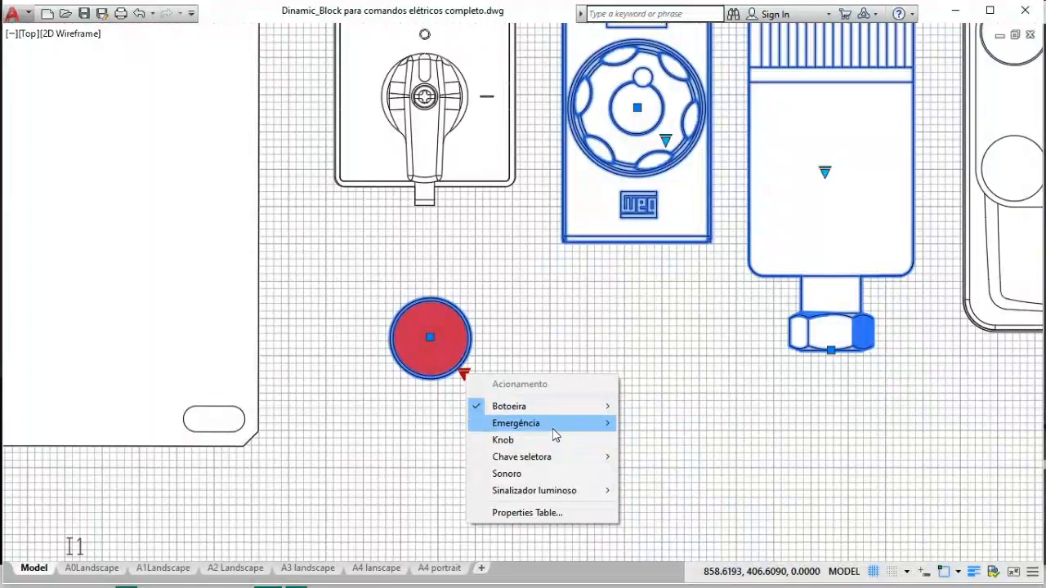
{"action": "left_click", "coordinate": [650, 445]}
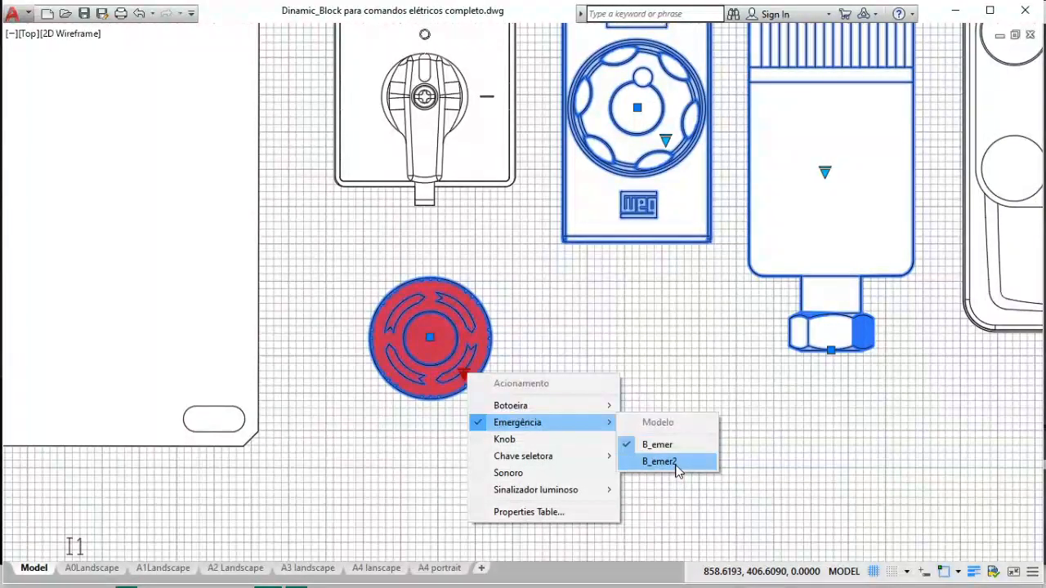
{"action": "left_click", "coordinate": [675, 463]}
Set the emergency button block's Acionamento to Knob, and examine its dial up close.
{"action": "left_click", "coordinate": [464, 375]}
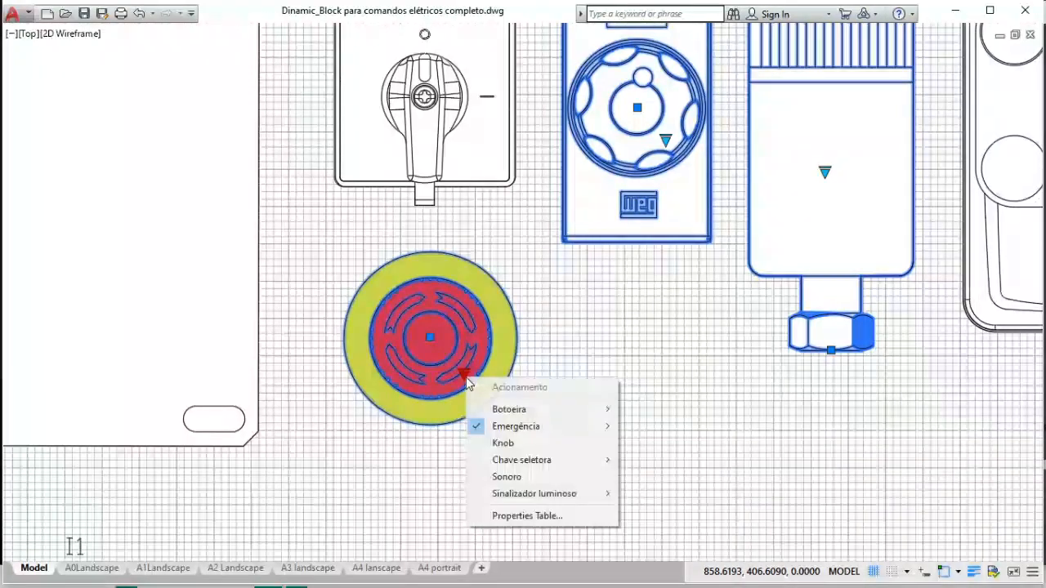
{"action": "left_click", "coordinate": [525, 443]}
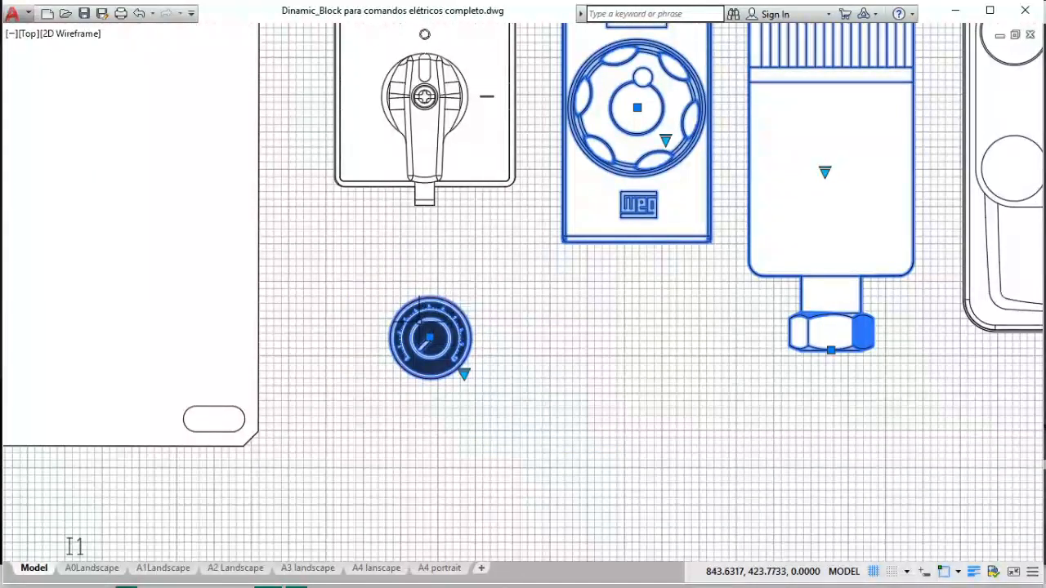
{"action": "scroll", "coordinate": [420, 319], "scroll_direction": "up", "scroll_amount": 6}
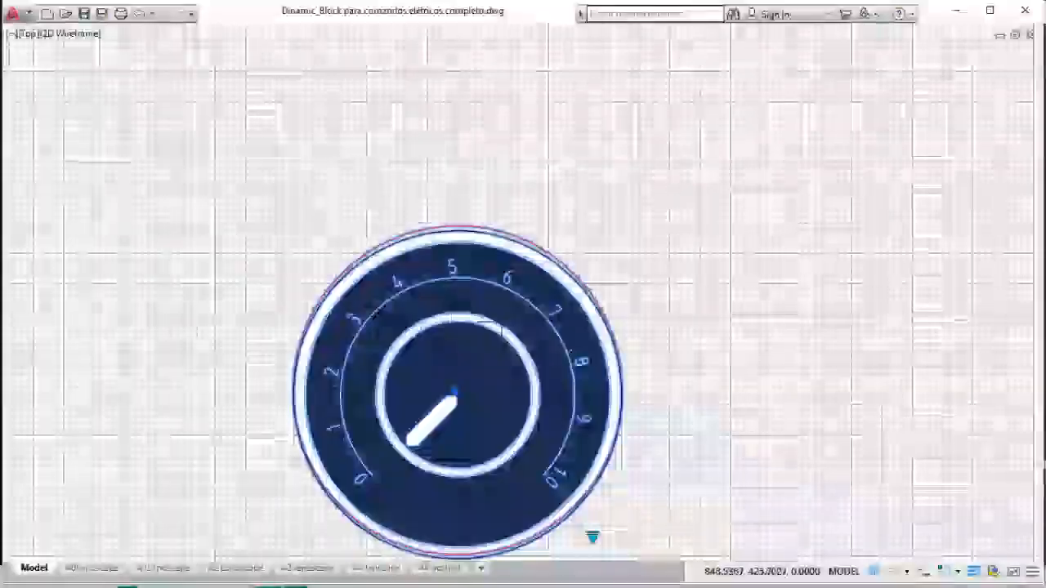
{"action": "scroll", "coordinate": [498, 442], "scroll_direction": "down", "scroll_amount": 5}
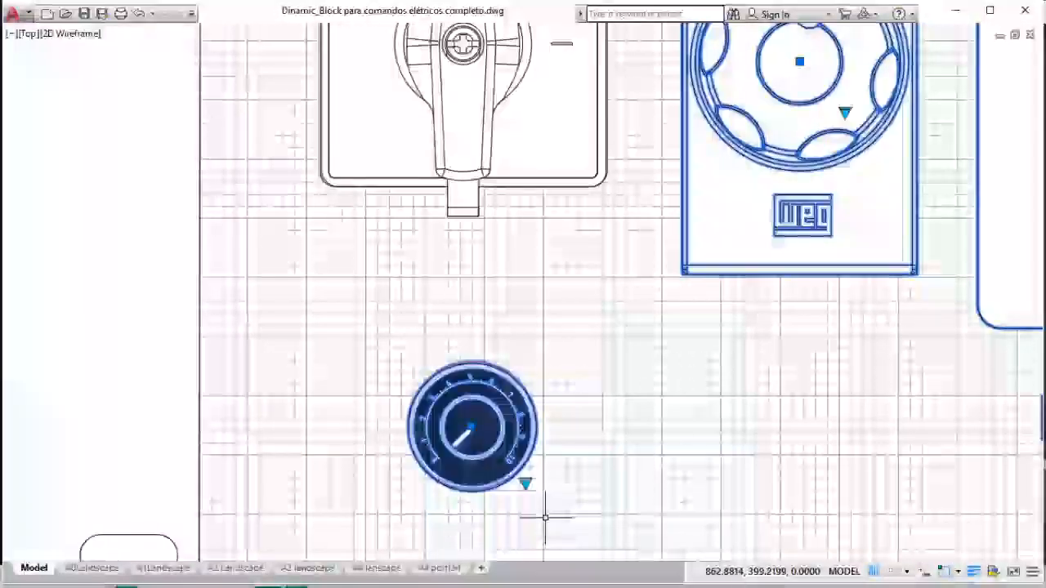
Change the knob block to the first Chave seletora model.
{"action": "left_click", "coordinate": [526, 484]}
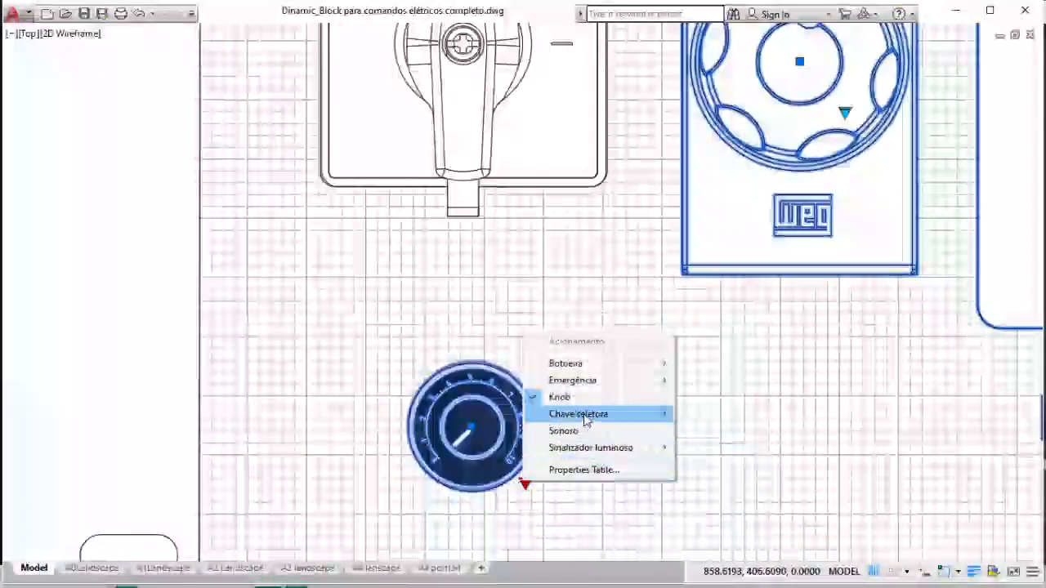
{"action": "mouse_move", "coordinate": [612, 414]}
{"action": "left_click", "coordinate": [747, 434]}
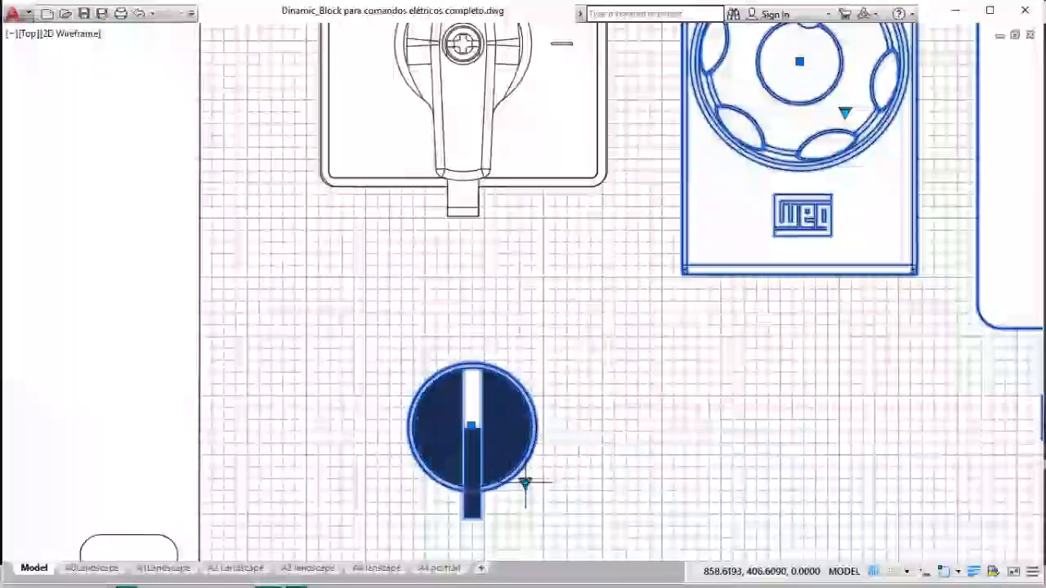
Change the selector switch block to the Ch_selet_direita model, and switch it to Ch_esquerda.
{"action": "left_click", "coordinate": [525, 484]}
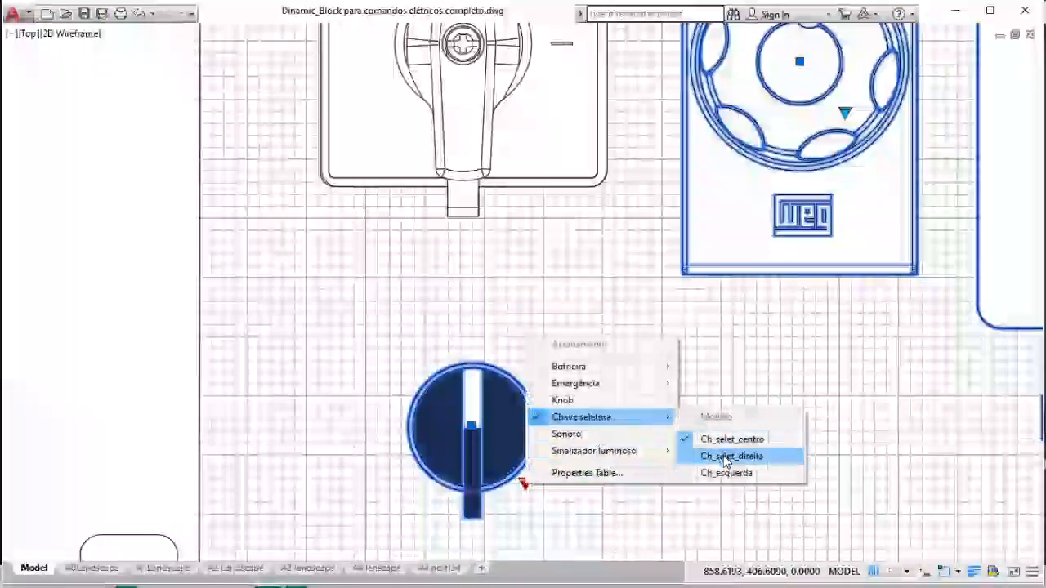
{"action": "left_click", "coordinate": [724, 456]}
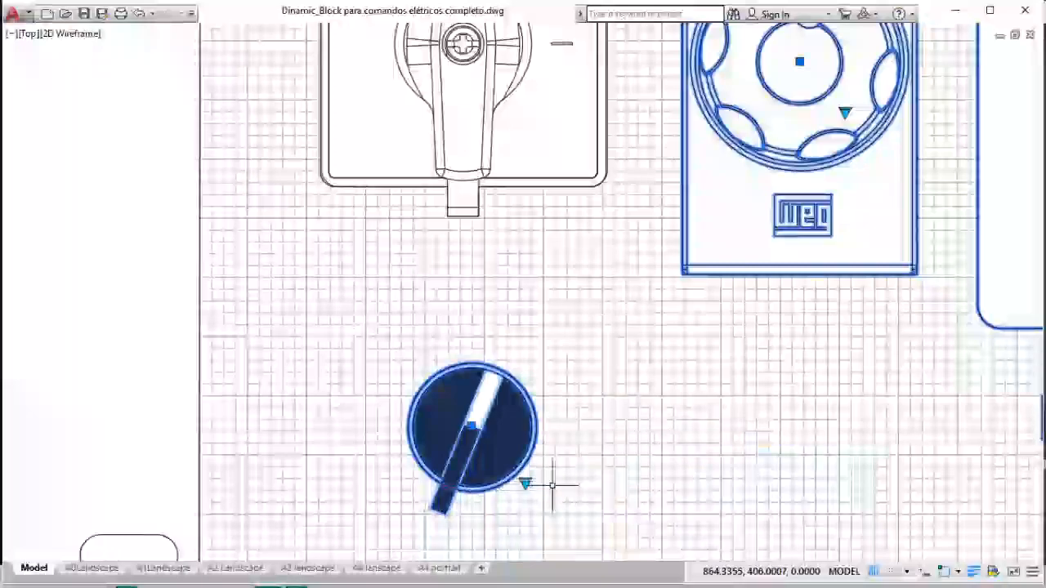
{"action": "left_click", "coordinate": [525, 484]}
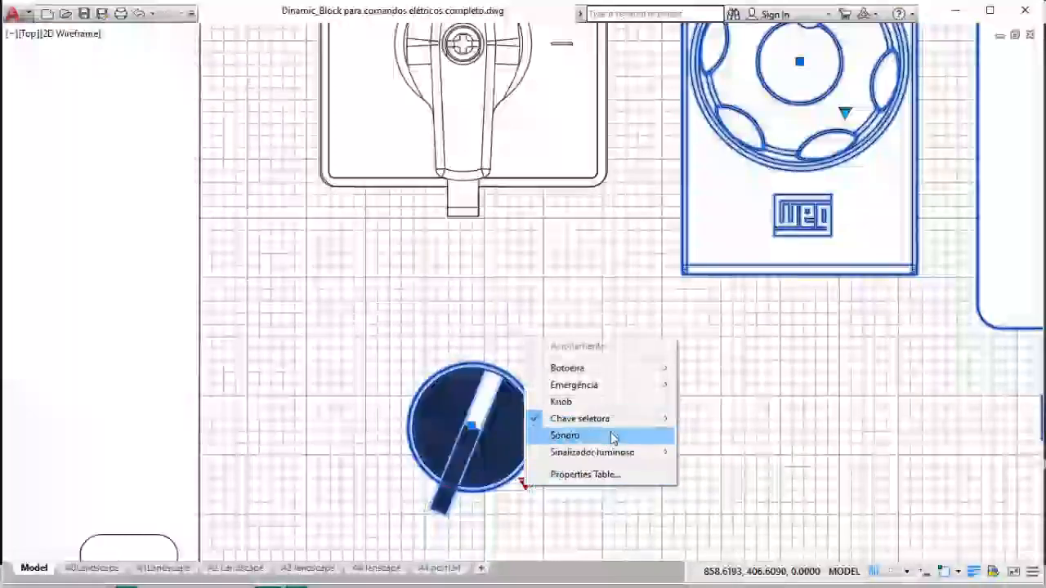
{"action": "mouse_move", "coordinate": [615, 427]}
{"action": "left_click", "coordinate": [720, 475]}
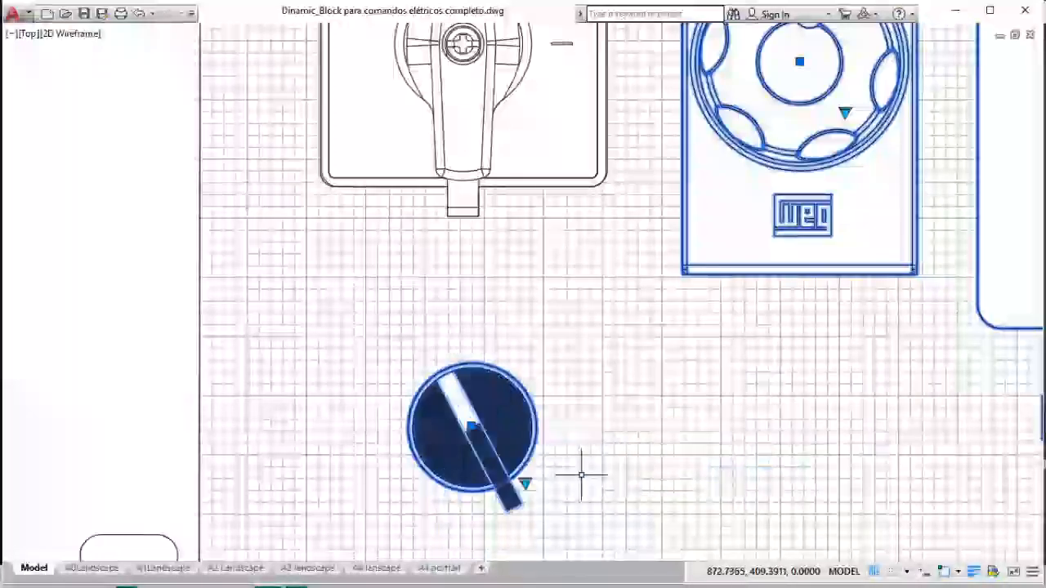
Change the selector switch block to Sonoro, switch it to the yellow Sinalizador luminoso model, and review the available light models.
{"action": "left_click", "coordinate": [524, 483]}
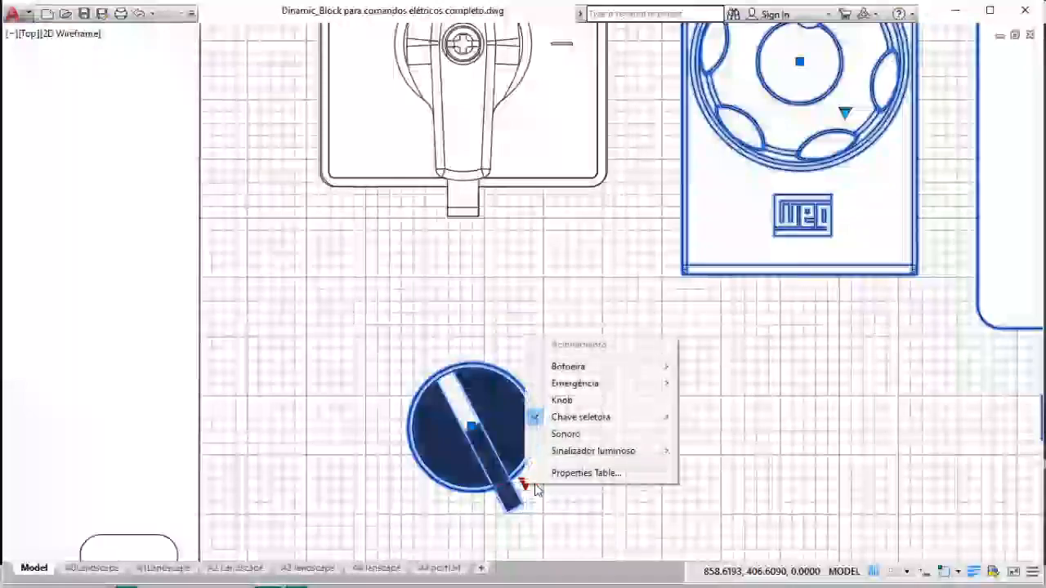
{"action": "left_click", "coordinate": [590, 435]}
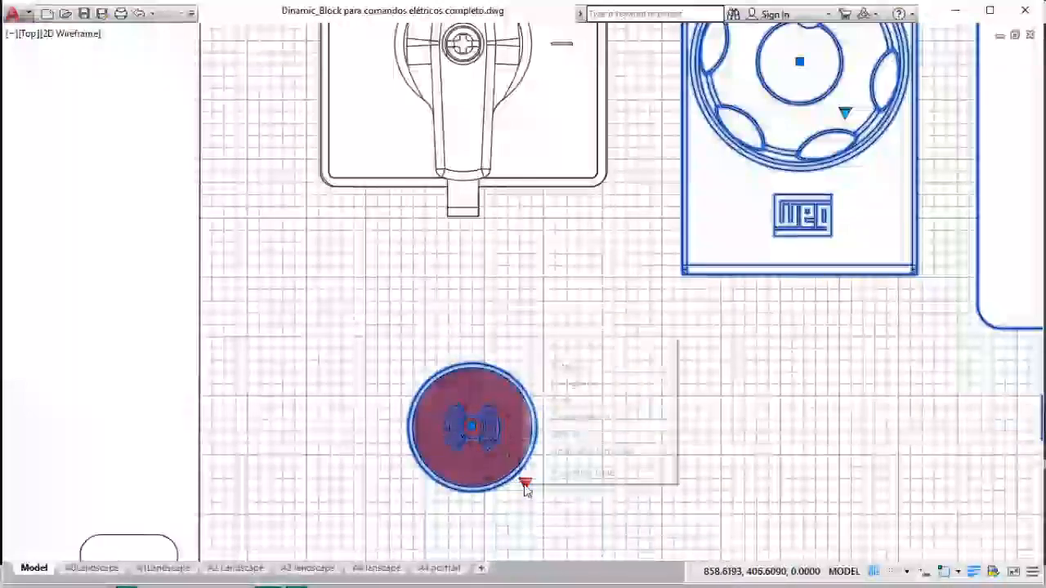
{"action": "mouse_move", "coordinate": [596, 450]}
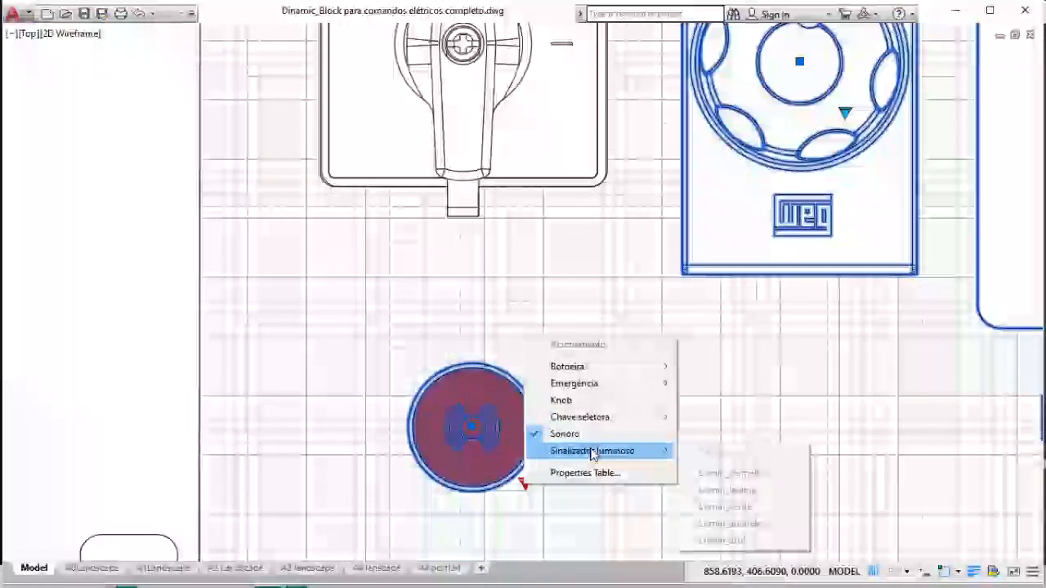
{"action": "left_click", "coordinate": [754, 530]}
{"action": "scroll", "coordinate": [593, 458], "scroll_direction": "down", "scroll_amount": 2}
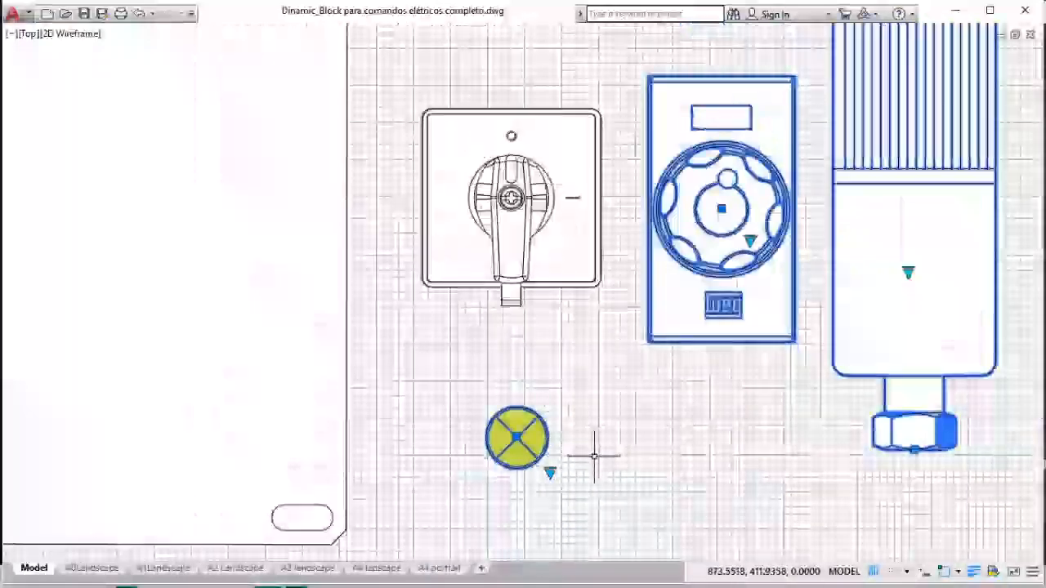
{"action": "middle_click_drag", "start_coordinate": [596, 460], "coordinate": [565, 304]}
{"action": "left_click", "coordinate": [513, 312]}
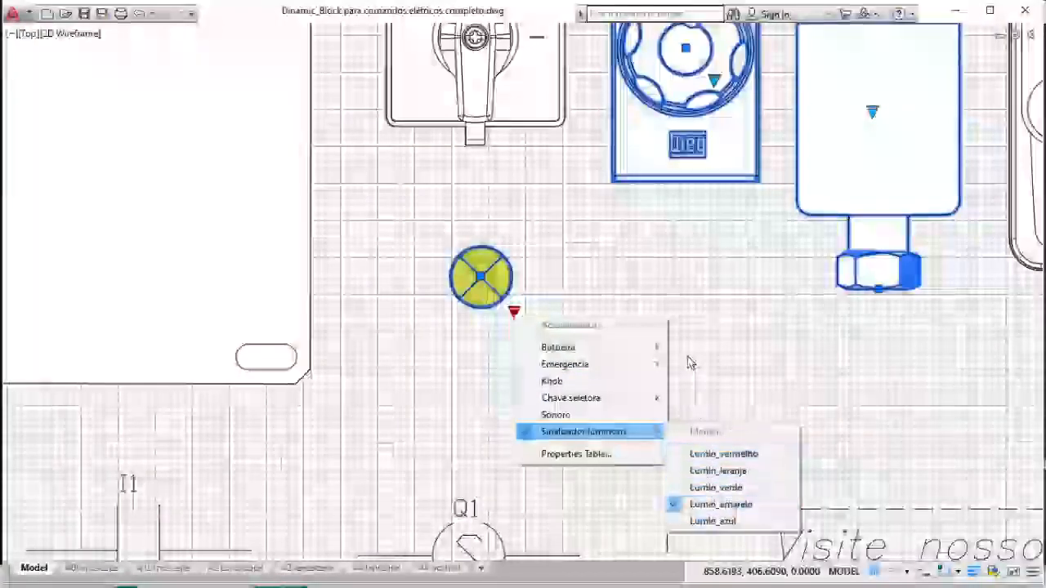
{"action": "left_click", "coordinate": [649, 338]}
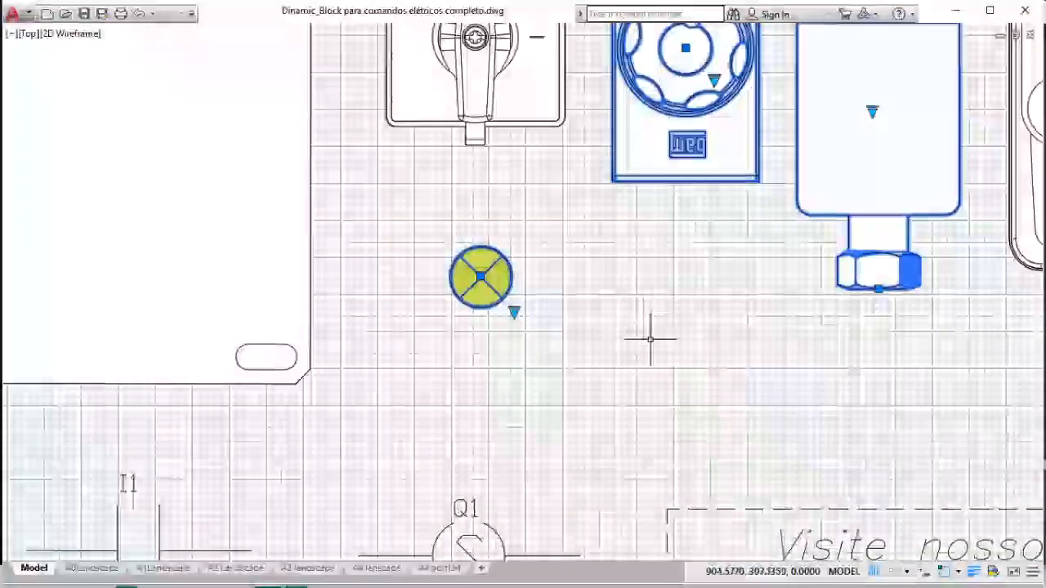
Select the WEG START/STOP starter box block and switch it to its Catálogo link.
{"action": "scroll", "coordinate": [649, 338], "scroll_direction": "down", "scroll_amount": 3}
{"action": "mouse_move", "coordinate": [718, 345]}
{"action": "middle_mouse_down"}
{"action": "mouse_move", "coordinate": [562, 390]}
{"action": "mouse_move", "coordinate": [475, 392]}
{"action": "mouse_move", "coordinate": [396, 363]}
{"action": "middle_mouse_up"}
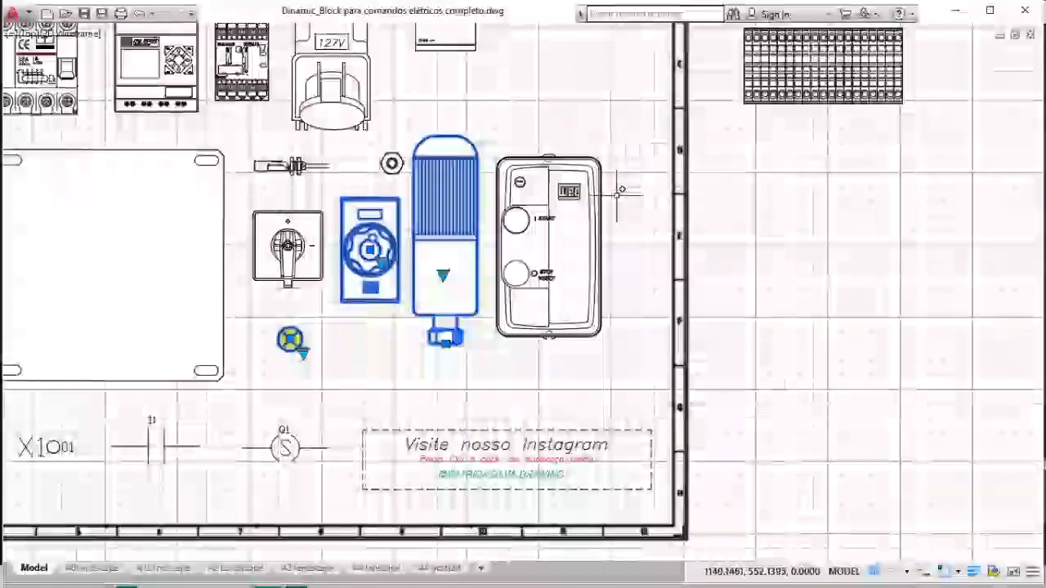
{"action": "scroll", "coordinate": [602, 197], "scroll_direction": "up", "scroll_amount": 2}
{"action": "scroll", "coordinate": [602, 197], "scroll_direction": "up", "scroll_amount": 2}
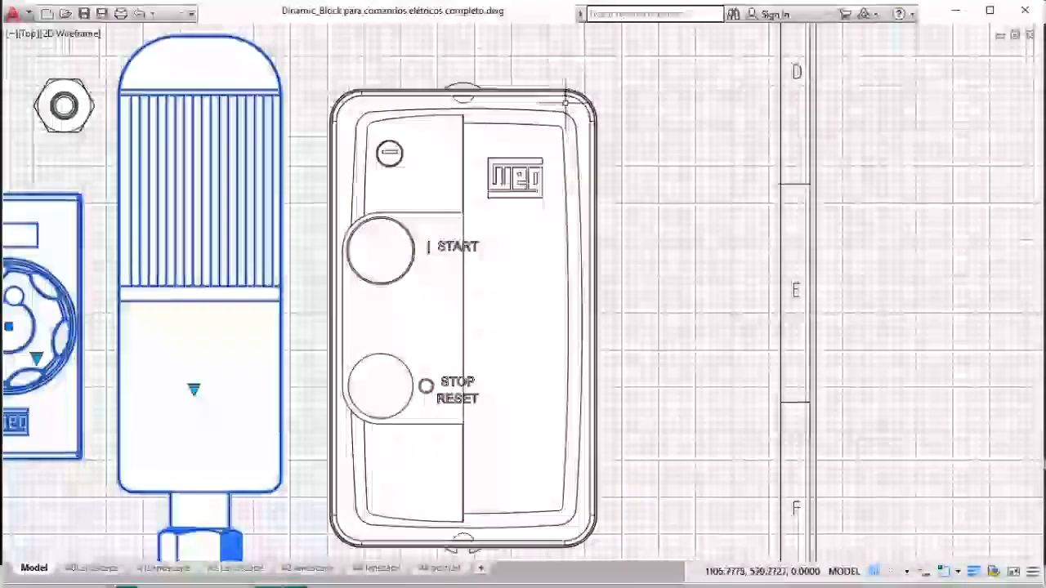
{"action": "left_click", "coordinate": [564, 89]}
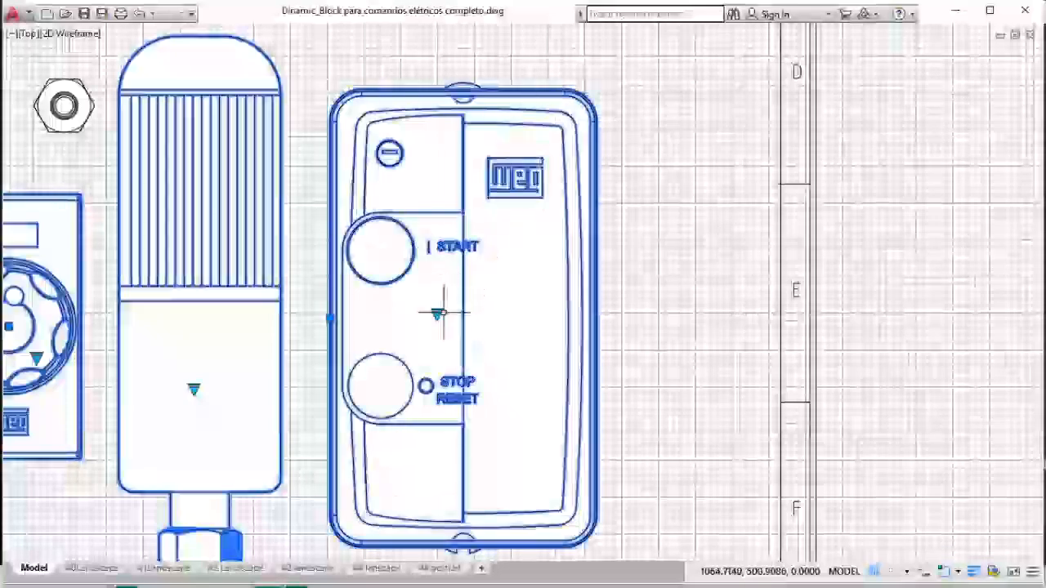
{"action": "left_click", "coordinate": [436, 315]}
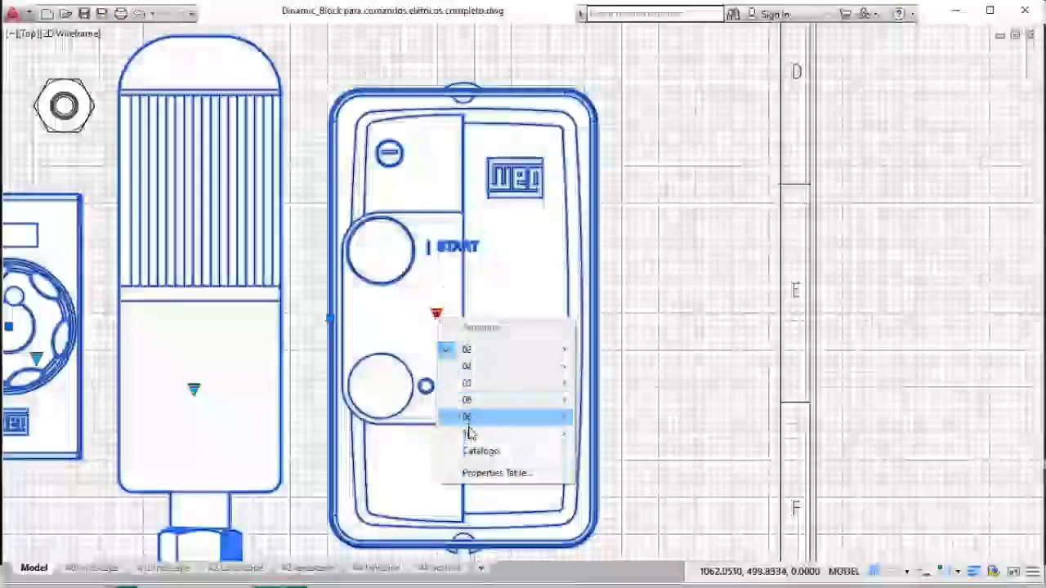
{"action": "mouse_move", "coordinate": [482, 369]}
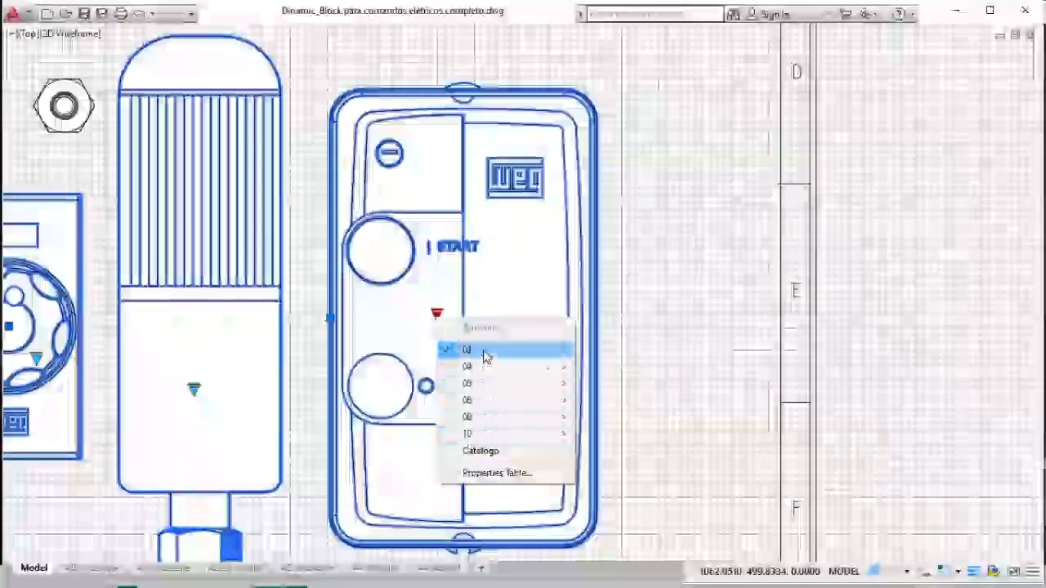
{"action": "left_click", "coordinate": [493, 460]}
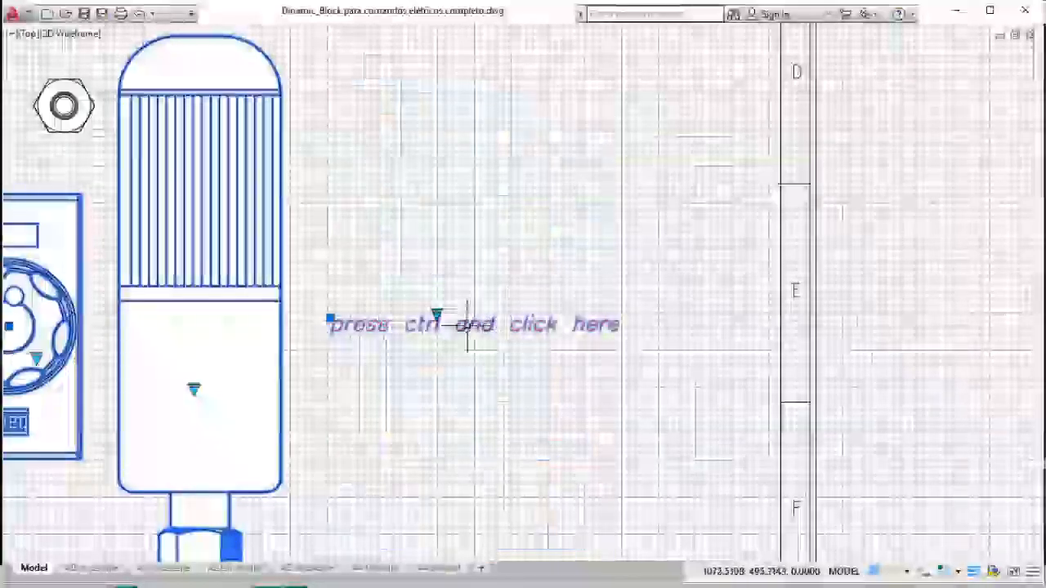
Review the starter models offered per size, and change the catalogue link block to the first size 05 model.
{"action": "left_click", "coordinate": [435, 313]}
{"action": "mouse_move", "coordinate": [480, 433]}
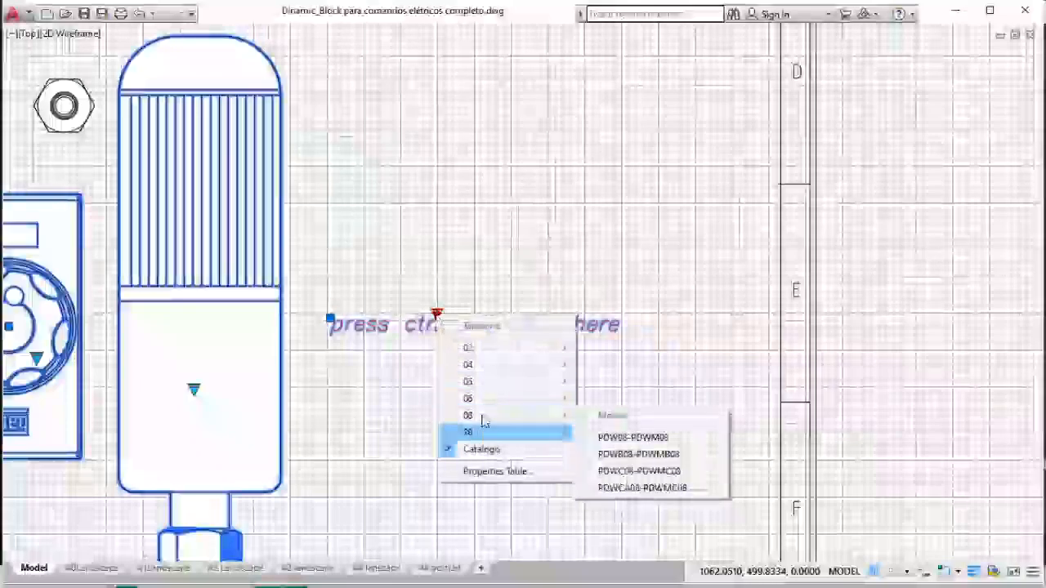
{"action": "mouse_move", "coordinate": [492, 351]}
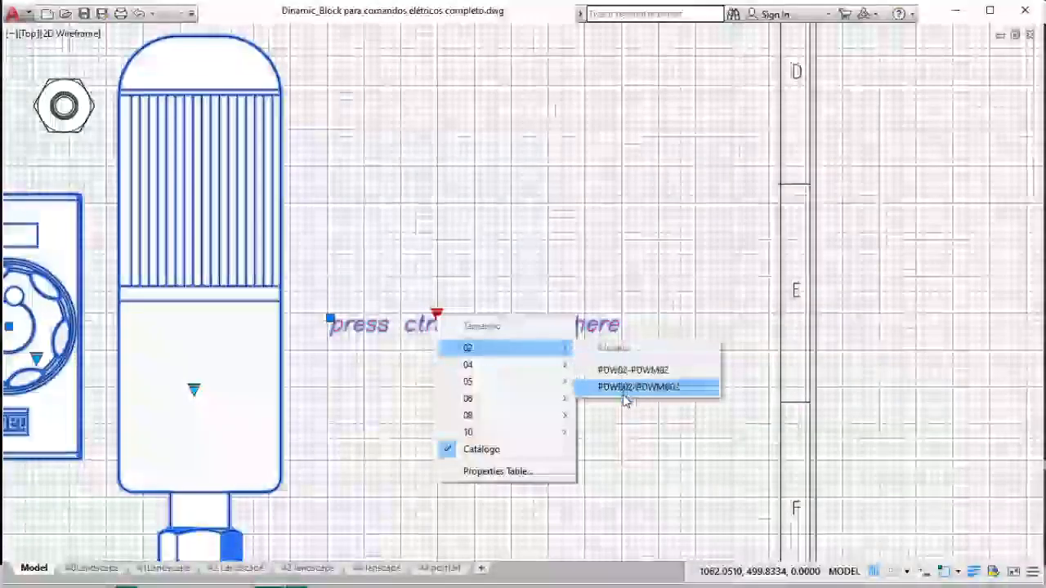
{"action": "mouse_move", "coordinate": [531, 366]}
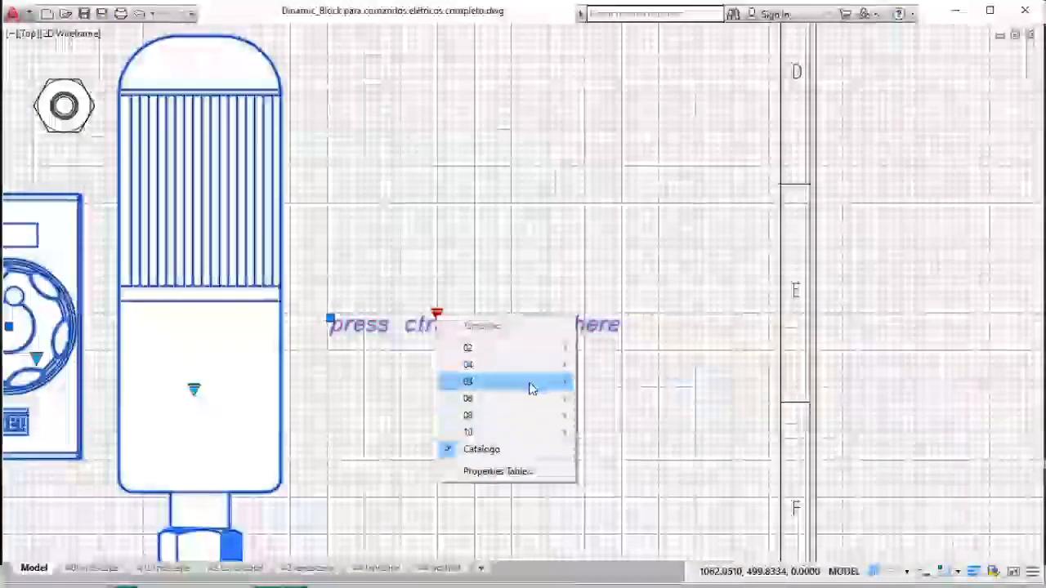
{"action": "mouse_move", "coordinate": [544, 399]}
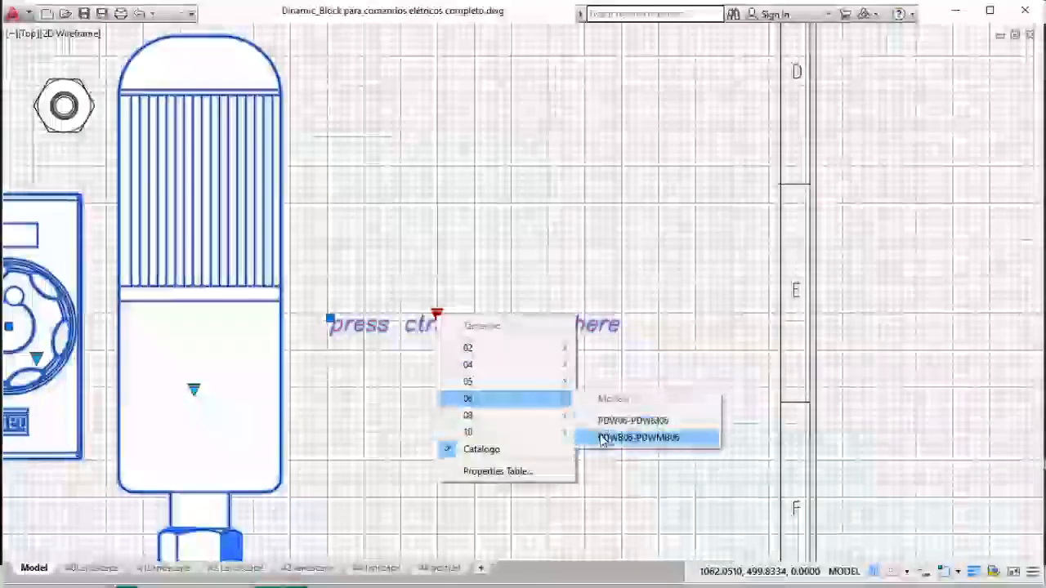
{"action": "mouse_move", "coordinate": [564, 419]}
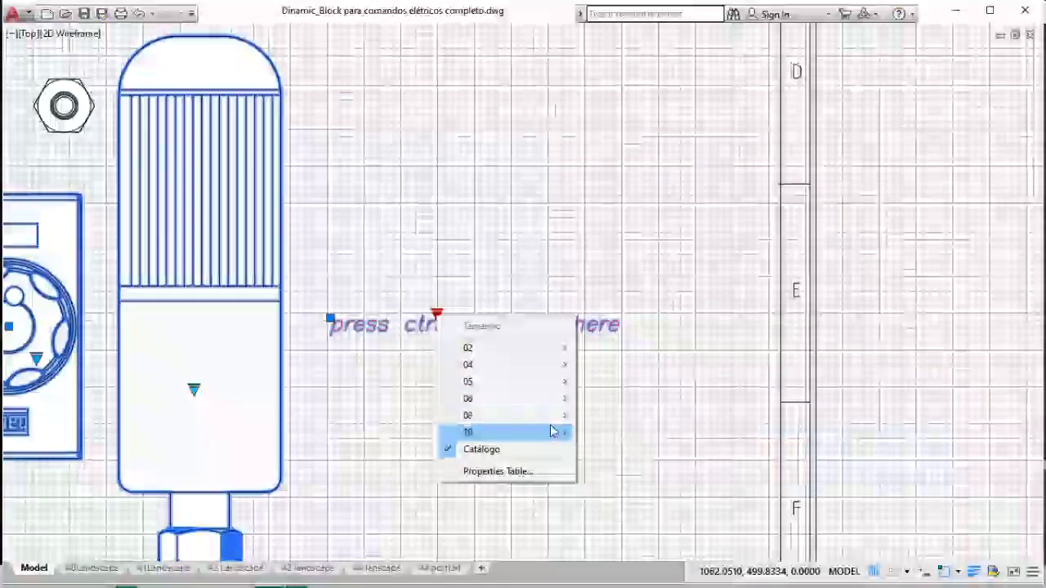
{"action": "mouse_move", "coordinate": [525, 429]}
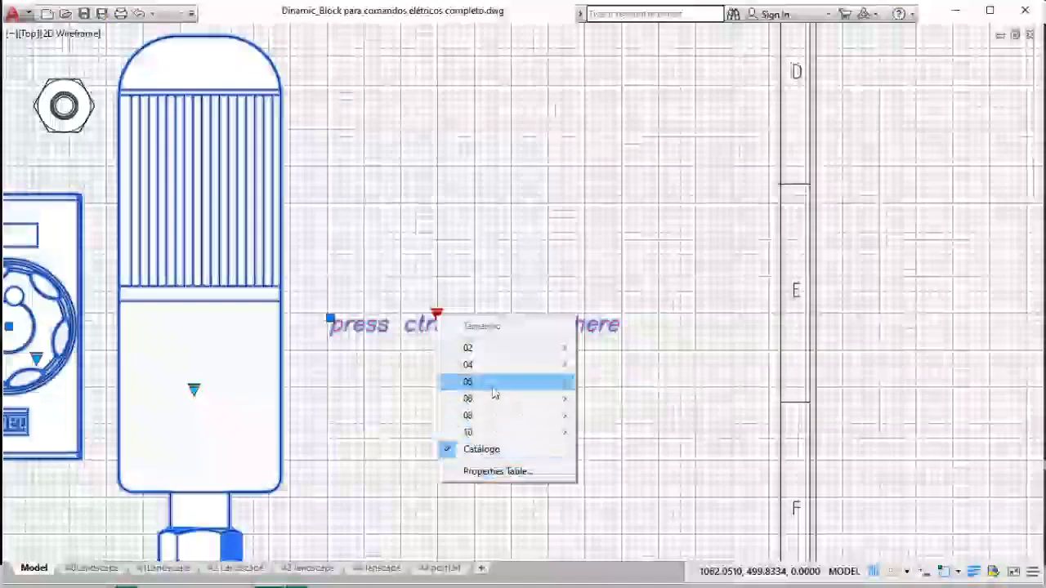
{"action": "left_click", "coordinate": [617, 404]}
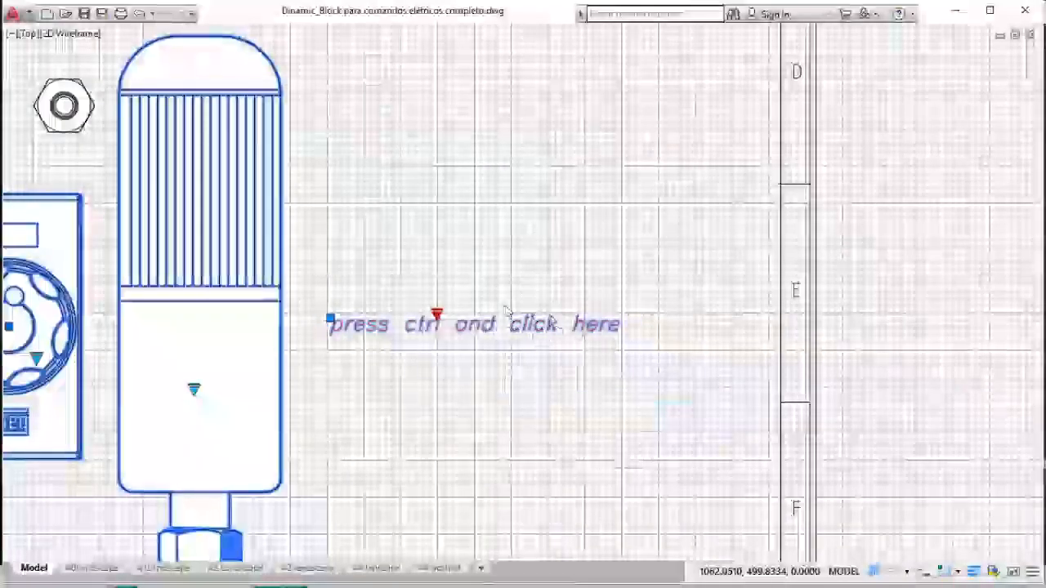
Change the WEG starter box block to the size 02 model PDWB02-PDWMB02.
{"action": "scroll", "coordinate": [512, 312], "scroll_direction": "down", "scroll_amount": 2}
{"action": "scroll", "coordinate": [513, 313], "scroll_direction": "down", "scroll_amount": 2}
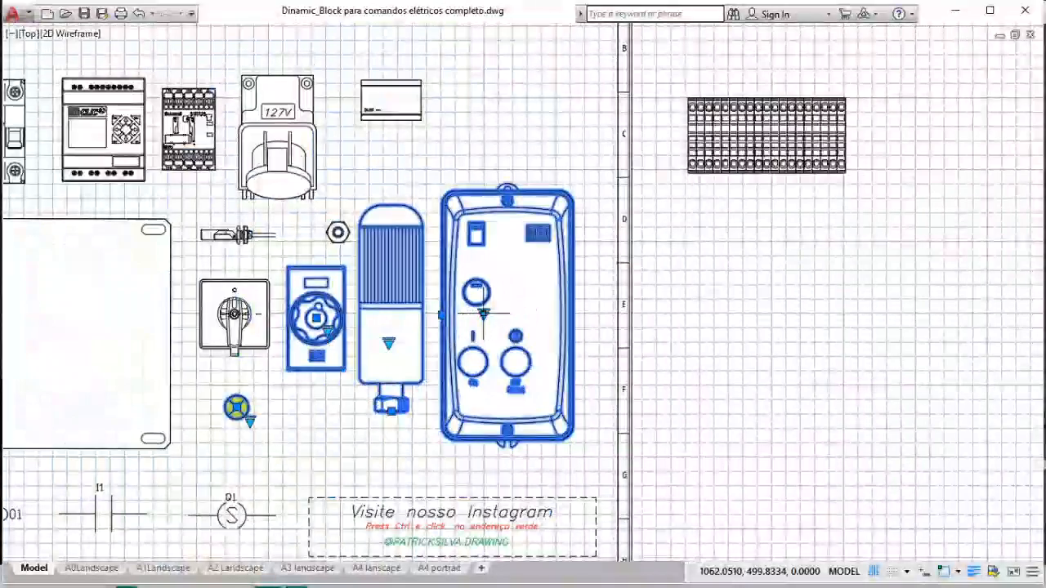
{"action": "left_click", "coordinate": [484, 313]}
{"action": "left_click", "coordinate": [662, 387]}
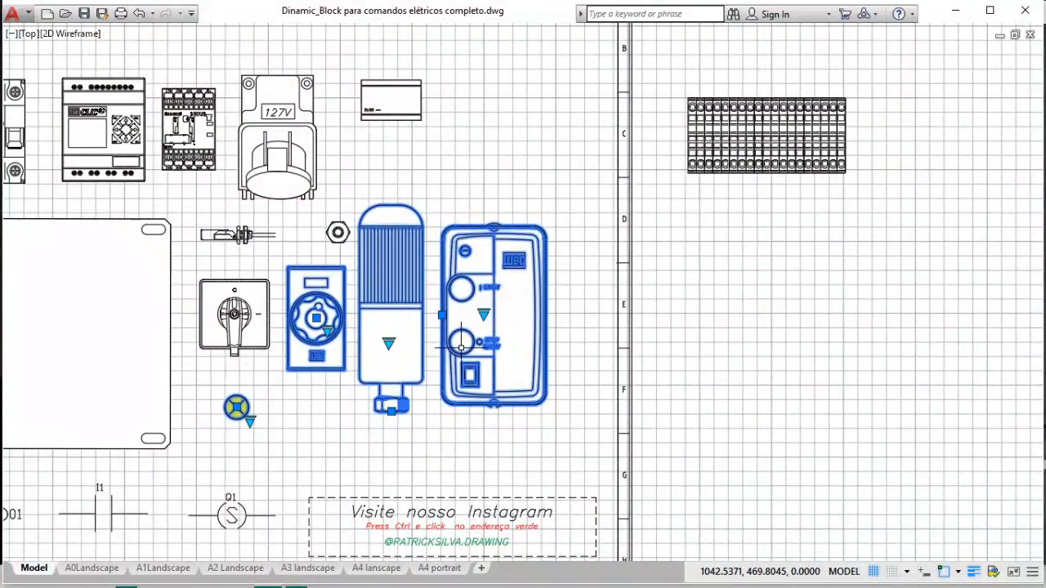
Change the K1 contactor coil symbol under Esquema to the Solenóide variant.
{"action": "scroll", "coordinate": [461, 347], "scroll_direction": "down", "scroll_amount": 2}
{"action": "scroll", "coordinate": [461, 347], "scroll_direction": "down", "scroll_amount": 1}
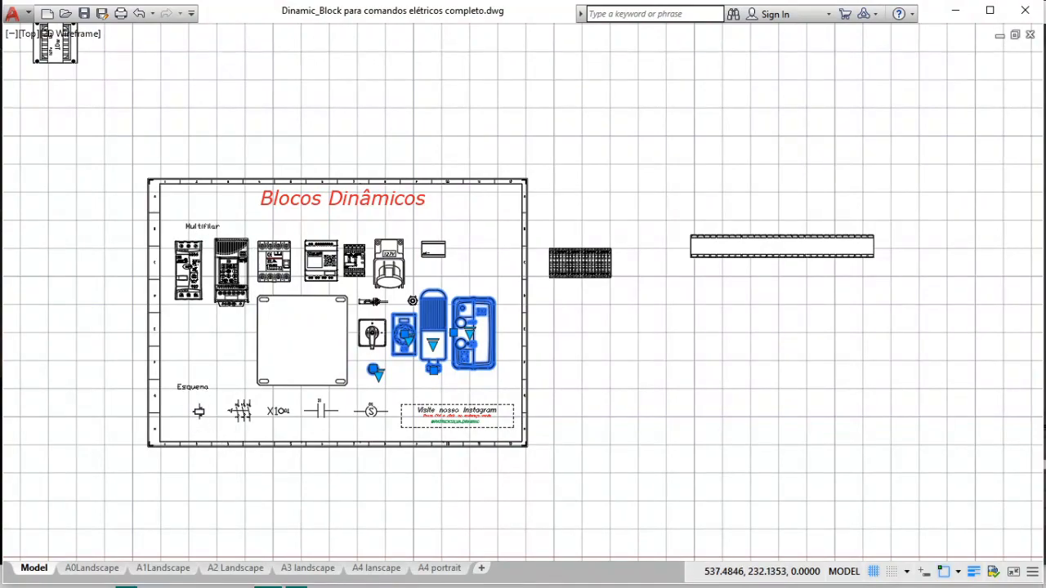
{"action": "scroll", "coordinate": [269, 461], "scroll_direction": "up", "scroll_amount": 5}
{"action": "mouse_move", "coordinate": [304, 479]}
{"action": "middle_mouse_down"}
{"action": "mouse_move", "coordinate": [423, 452]}
{"action": "mouse_move", "coordinate": [373, 407]}
{"action": "middle_mouse_up"}
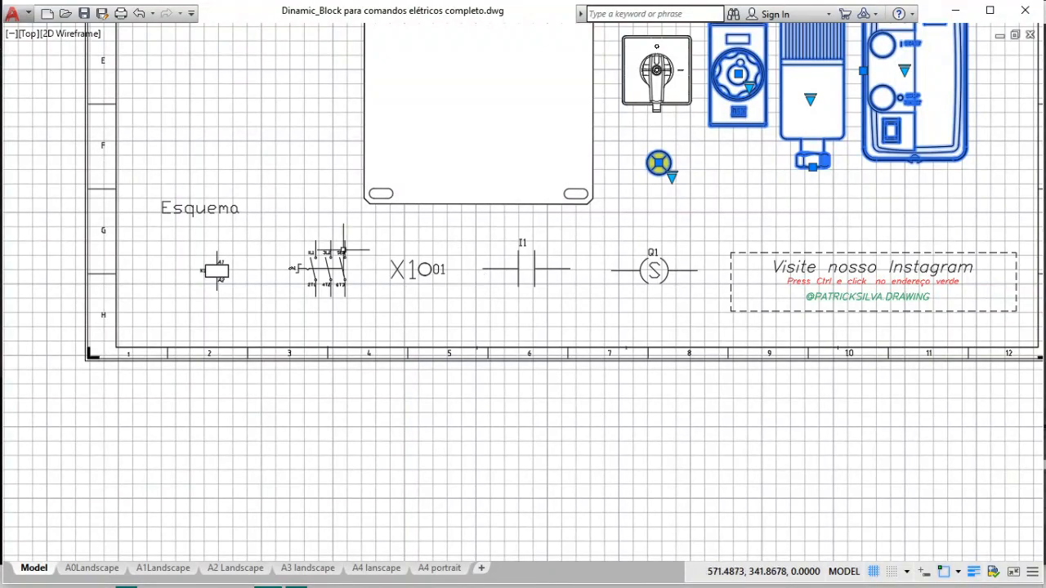
{"action": "scroll", "coordinate": [173, 263], "scroll_direction": "up", "scroll_amount": 4}
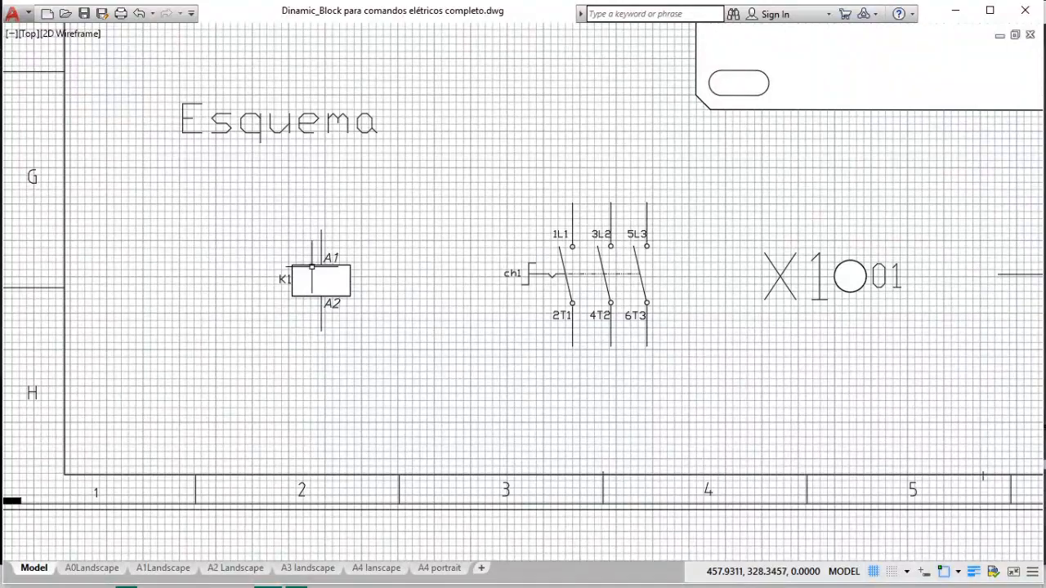
{"action": "left_click", "coordinate": [312, 266]}
{"action": "left_click", "coordinate": [296, 270]}
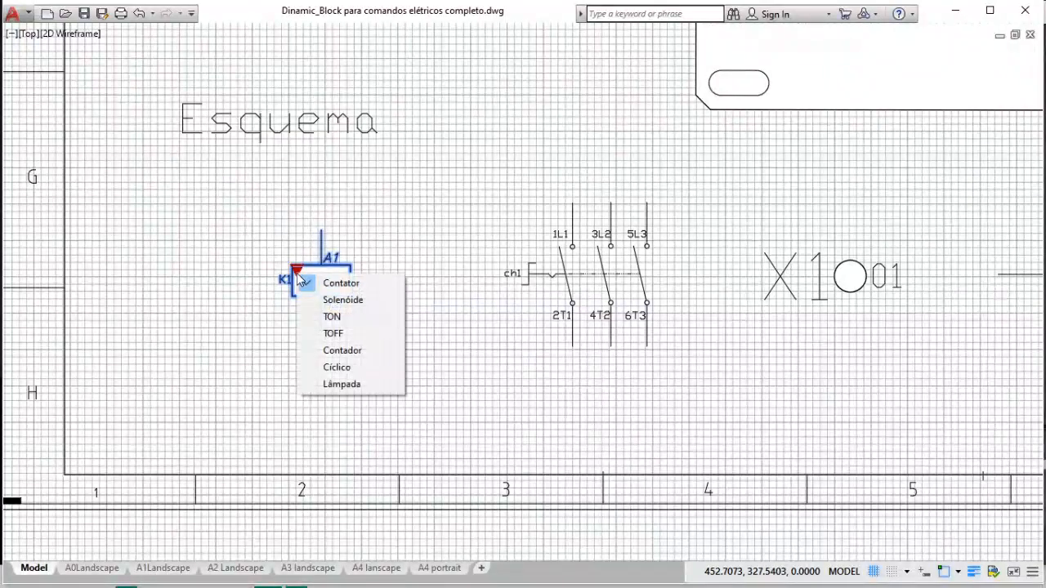
{"action": "left_click", "coordinate": [345, 299]}
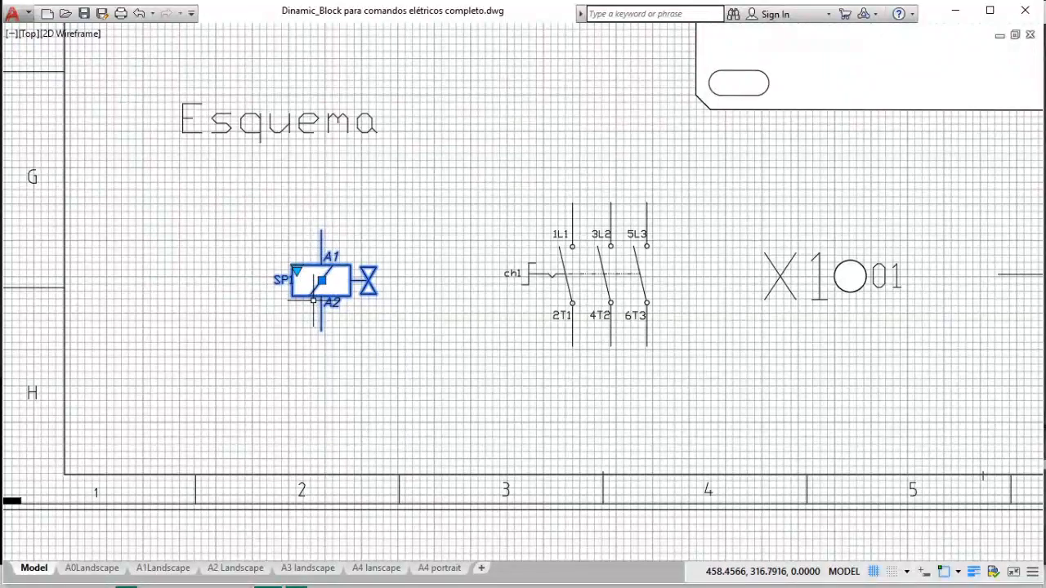
Clear the multiple selection and examine the solenoid coil's SOL tag in the Enhanced Attribute Editor.
{"action": "double_click", "coordinate": [312, 296]}
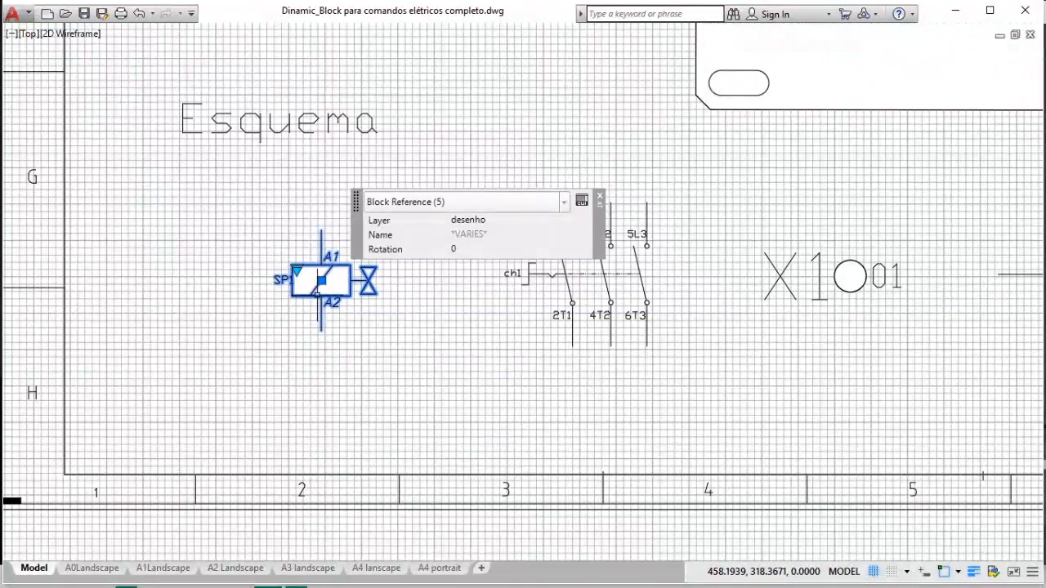
{"action": "key", "text": "Escape"}
{"action": "double_click", "coordinate": [340, 301]}
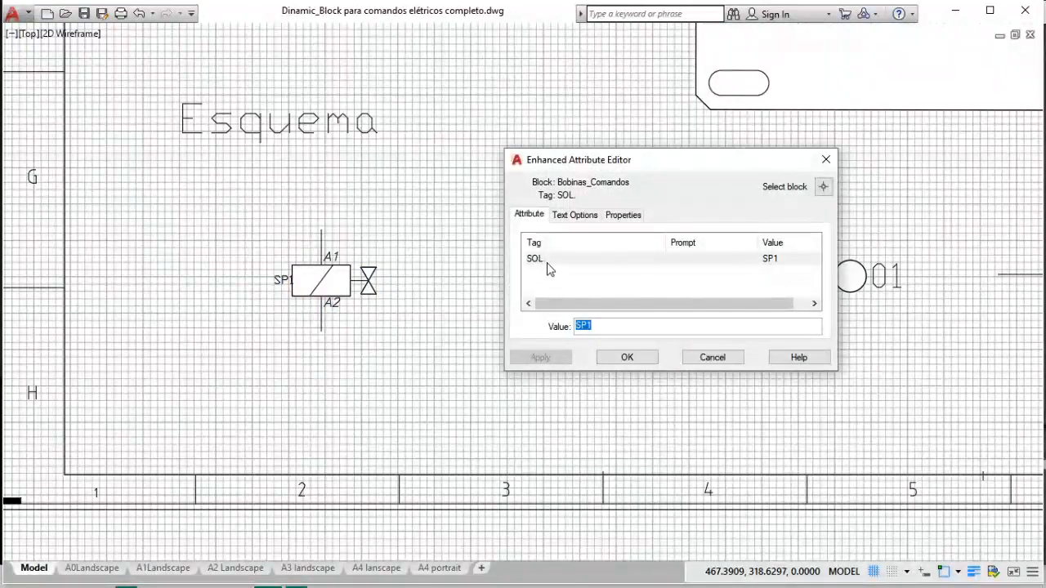
{"action": "left_click", "coordinate": [627, 357]}
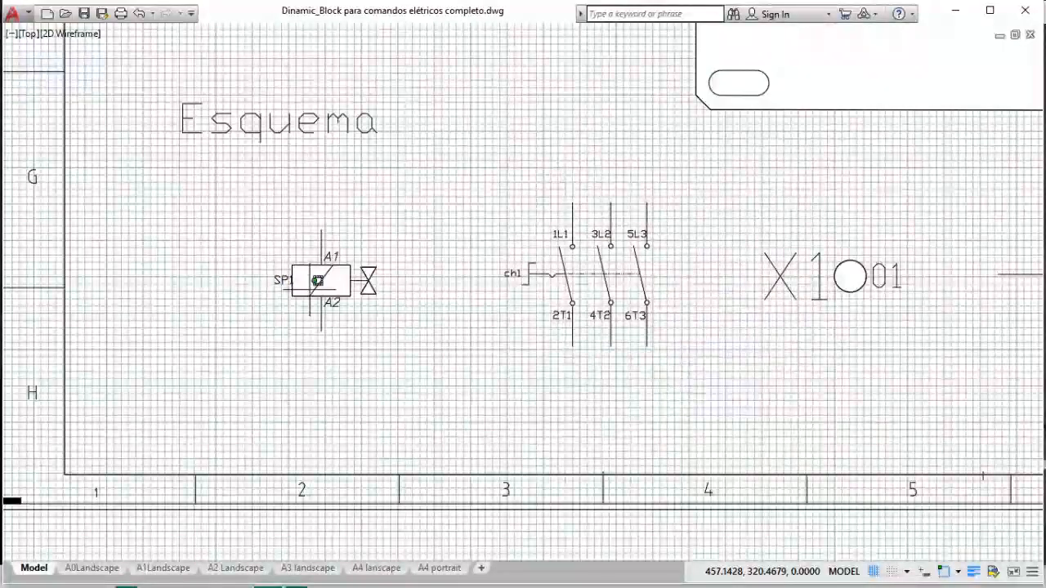
Change the solenoid coil symbol to the TON timer variant.
{"action": "left_click", "coordinate": [305, 293]}
{"action": "left_click", "coordinate": [298, 272]}
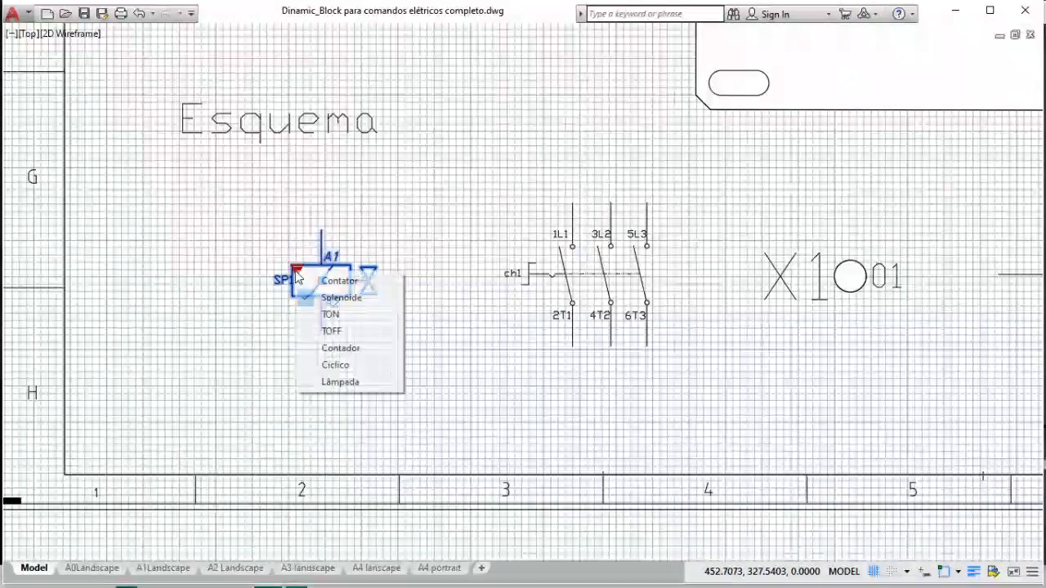
{"action": "left_click", "coordinate": [312, 311]}
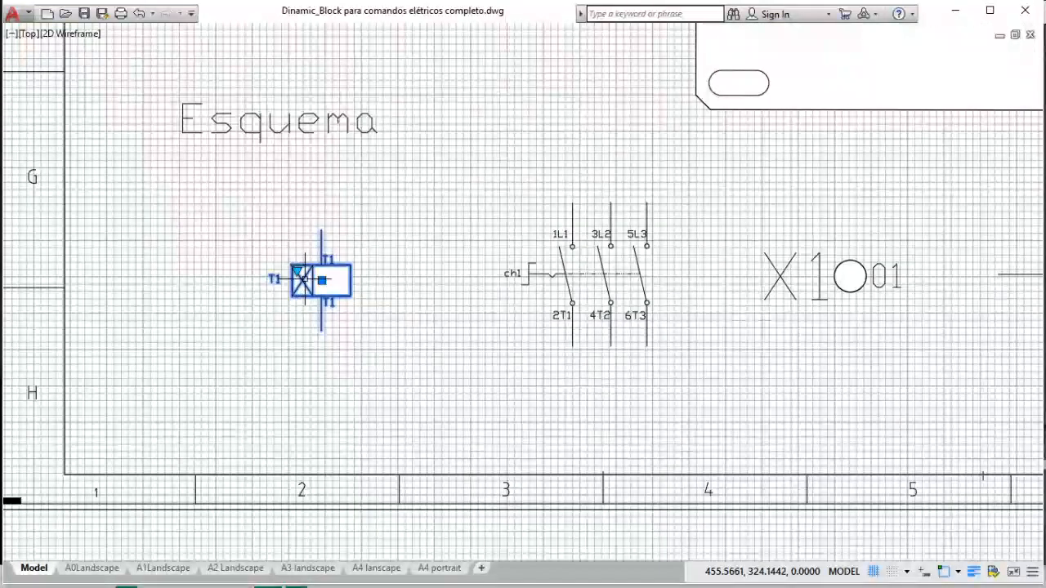
Switch the timer coil symbol under Esquema through the TOFF, Contador and Cíclico variants.
{"action": "left_click", "coordinate": [297, 269]}
{"action": "left_click", "coordinate": [313, 329]}
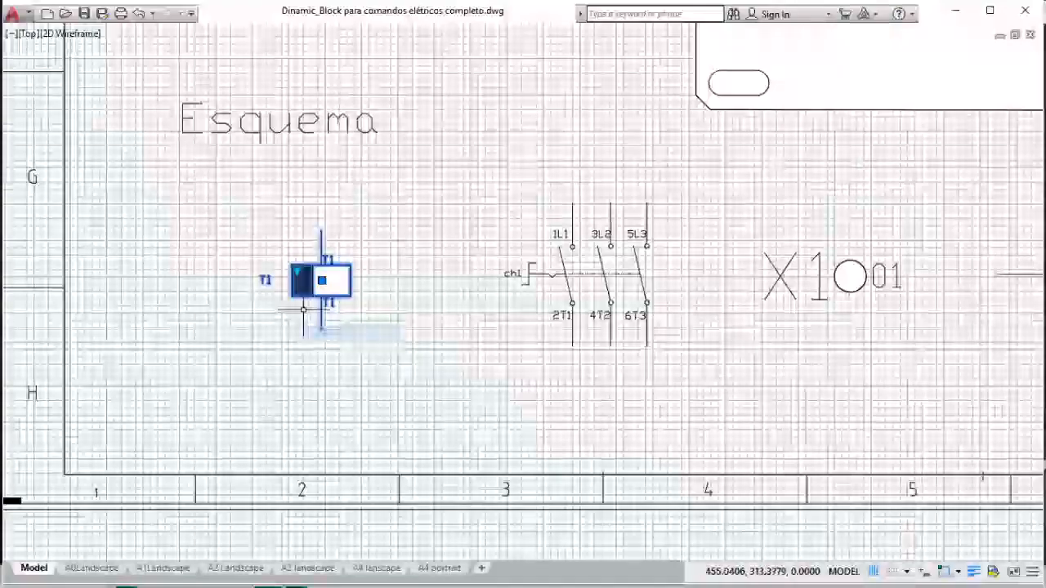
{"action": "left_click", "coordinate": [297, 269]}
{"action": "left_click", "coordinate": [315, 346]}
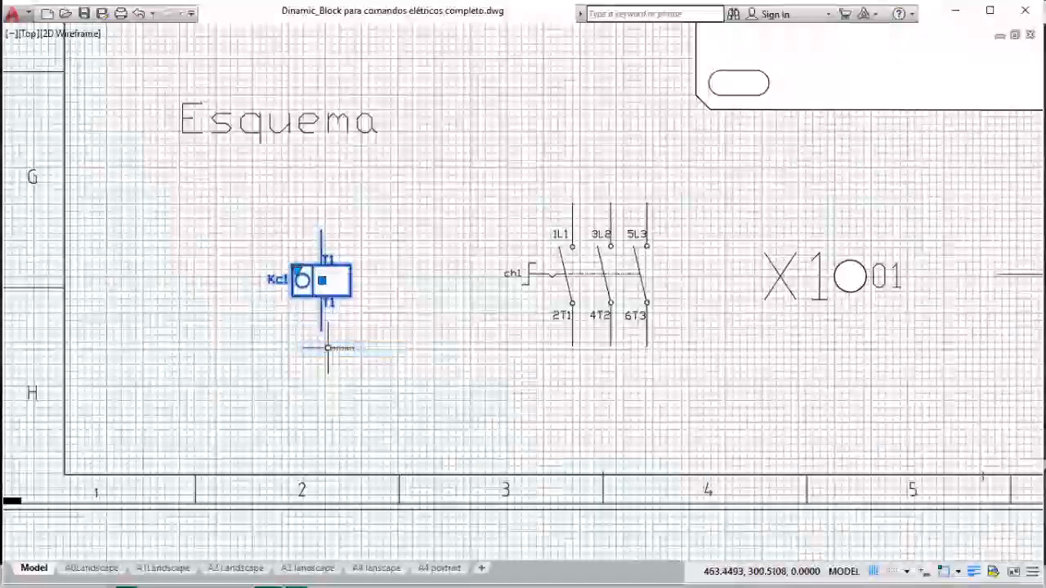
{"action": "left_click", "coordinate": [298, 269]}
{"action": "left_click", "coordinate": [337, 366]}
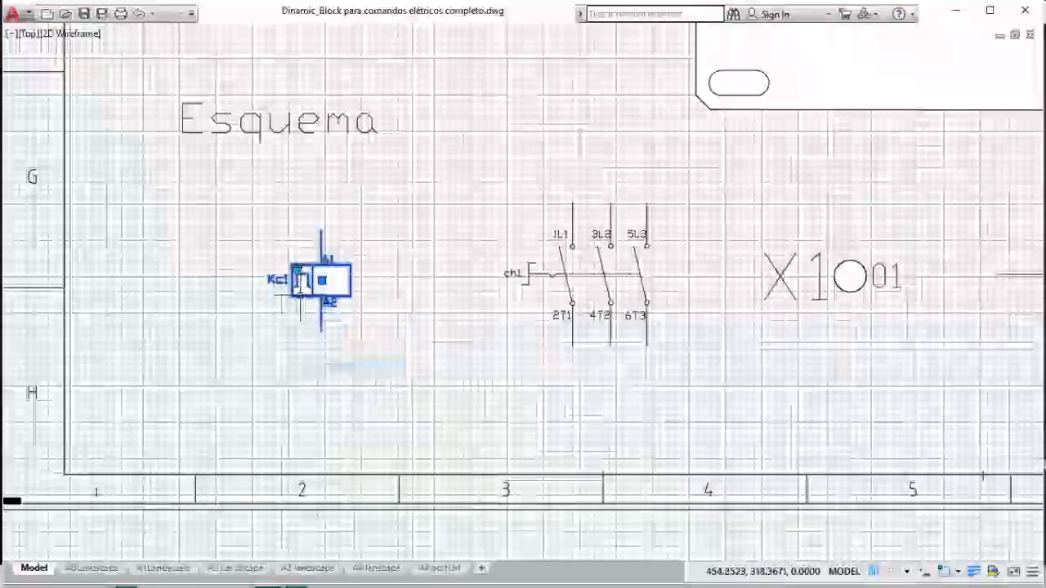
Switch the coil symbol to the Lâmpada variant and return it to the contactor coil variant.
{"action": "left_click", "coordinate": [298, 269]}
{"action": "left_click", "coordinate": [325, 385]}
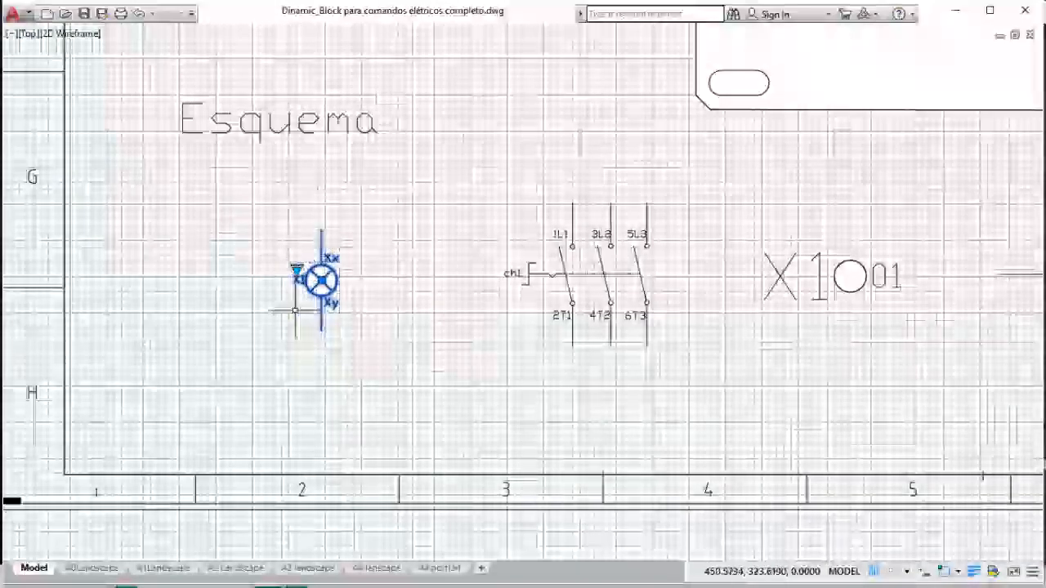
{"action": "left_click", "coordinate": [298, 272]}
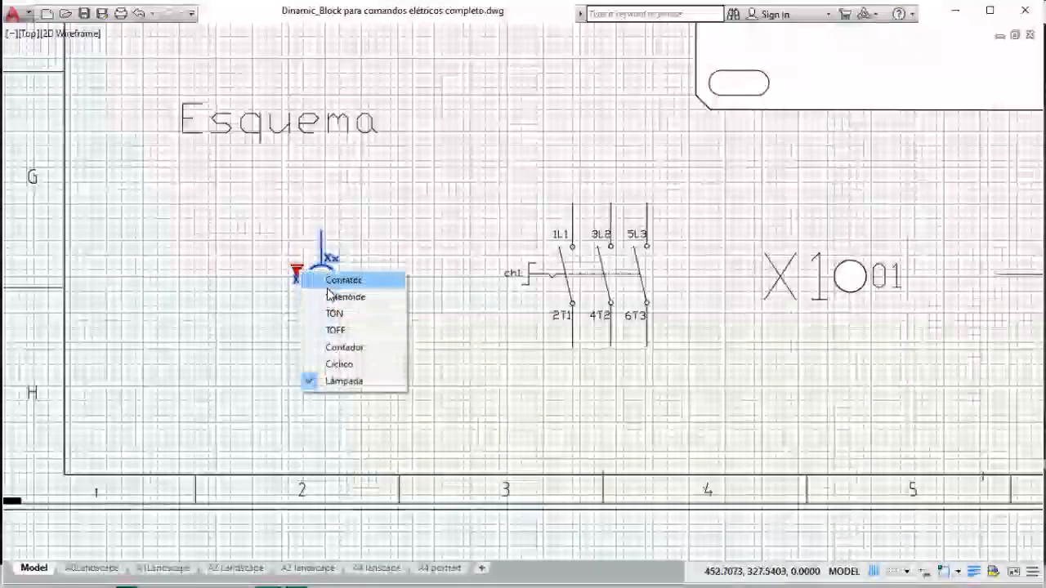
{"action": "left_click", "coordinate": [328, 294]}
Change the three-pole switch symbol ch1 to the normally open push-button variant Botão, Botoeira, B_NA.
{"action": "middle_click_drag", "start_coordinate": [611, 360], "coordinate": [374, 355]}
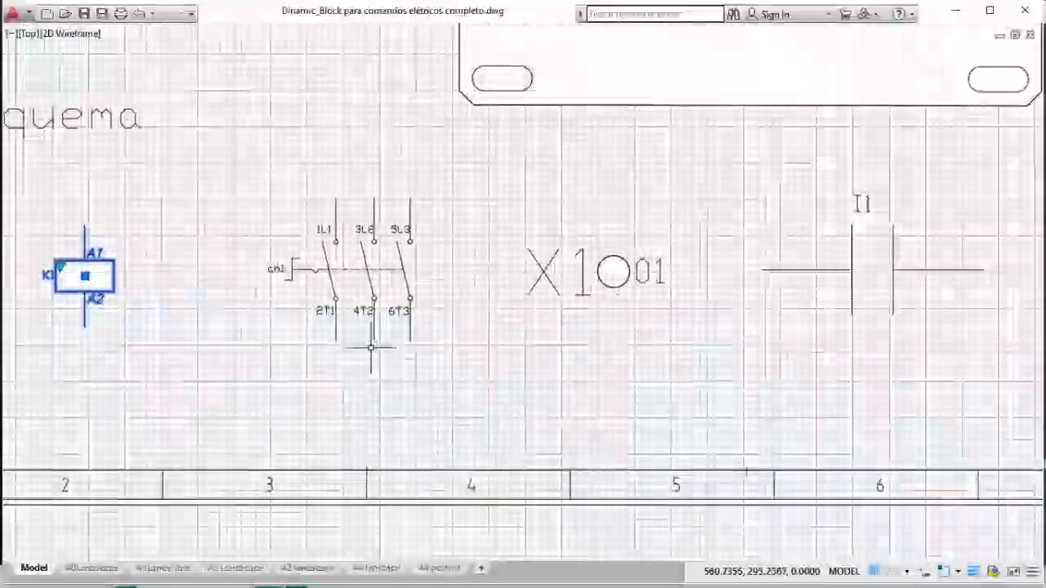
{"action": "left_click", "coordinate": [329, 268]}
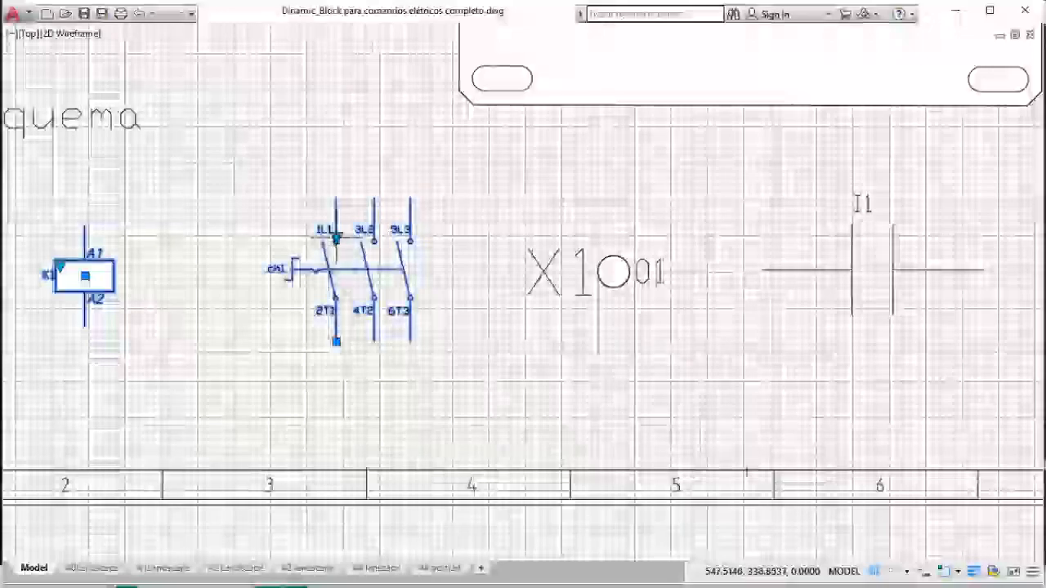
{"action": "left_click", "coordinate": [336, 238]}
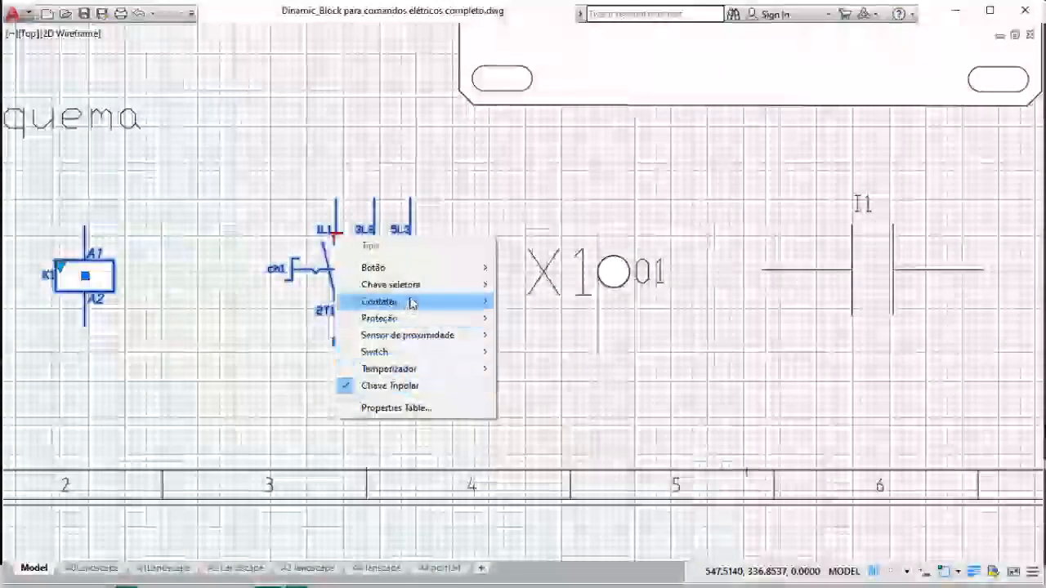
{"action": "mouse_move", "coordinate": [422, 273]}
{"action": "mouse_move", "coordinate": [508, 293]}
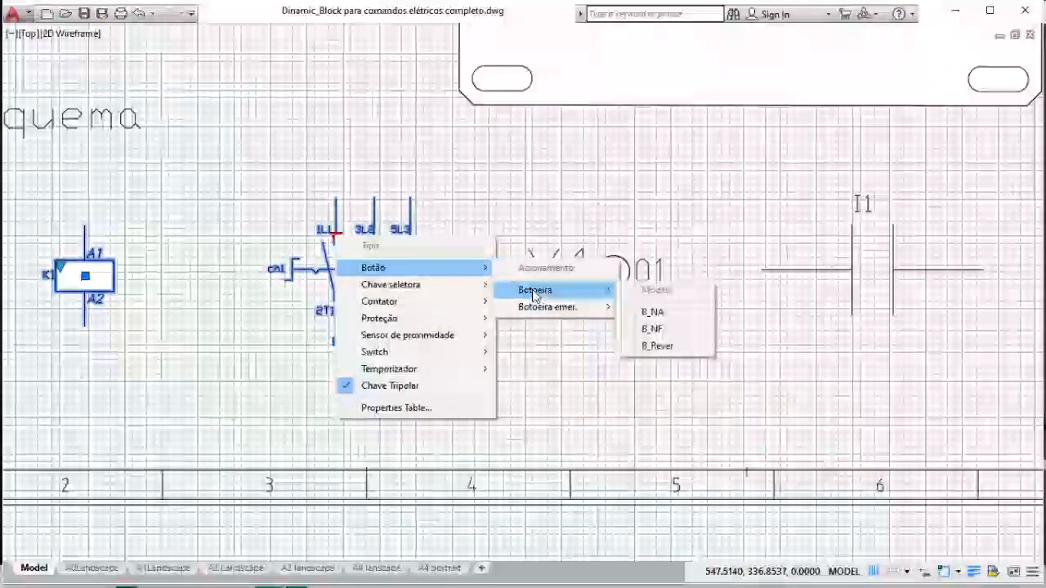
{"action": "left_click", "coordinate": [646, 306]}
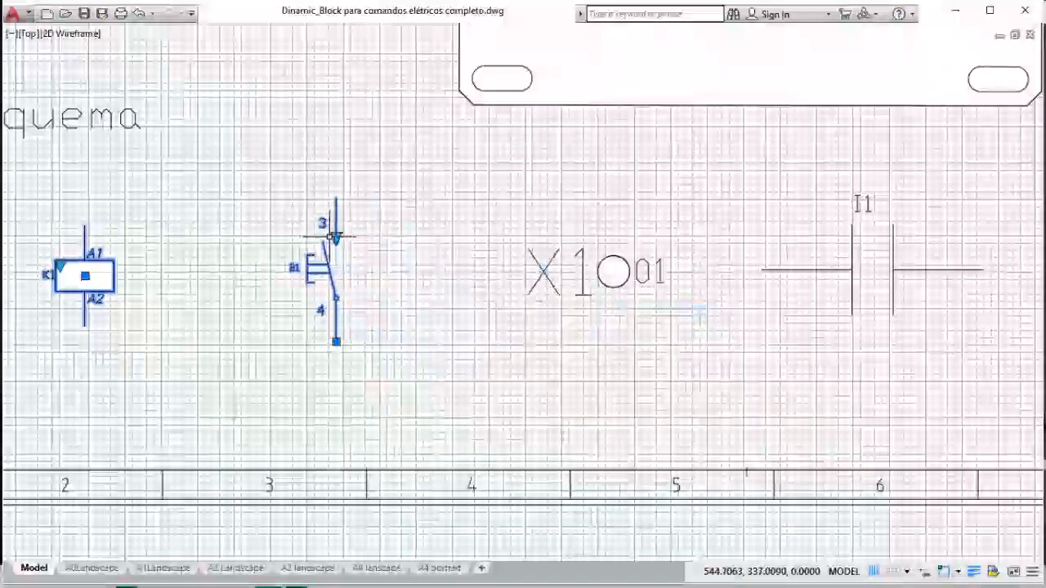
{"action": "left_click", "coordinate": [336, 238]}
{"action": "mouse_move", "coordinate": [372, 272]}
{"action": "mouse_move", "coordinate": [539, 296]}
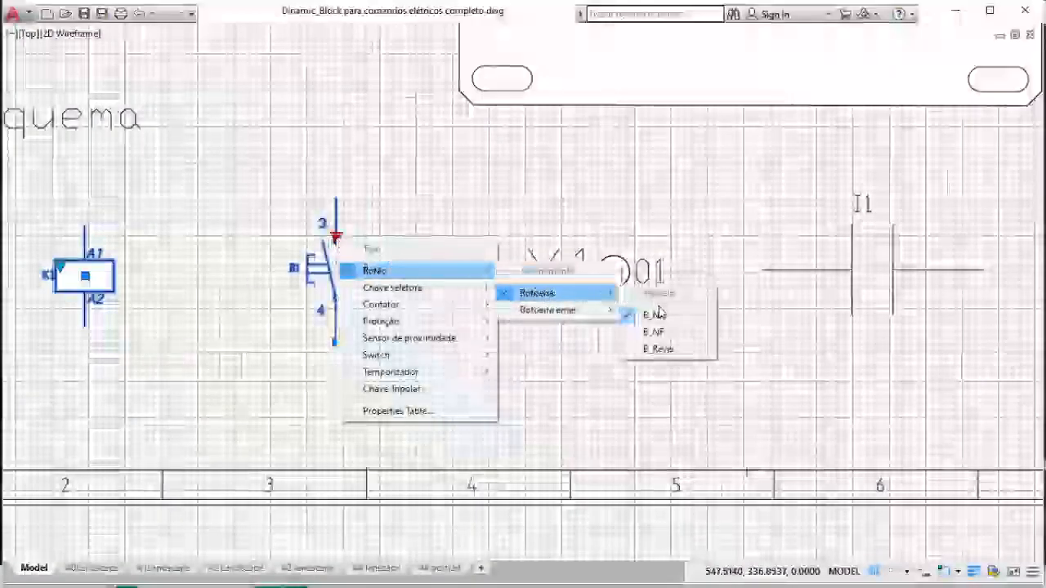
{"action": "left_click", "coordinate": [646, 308]}
Change the push-button symbol to the normally closed Botoeira model B_NF.
{"action": "left_click", "coordinate": [336, 237]}
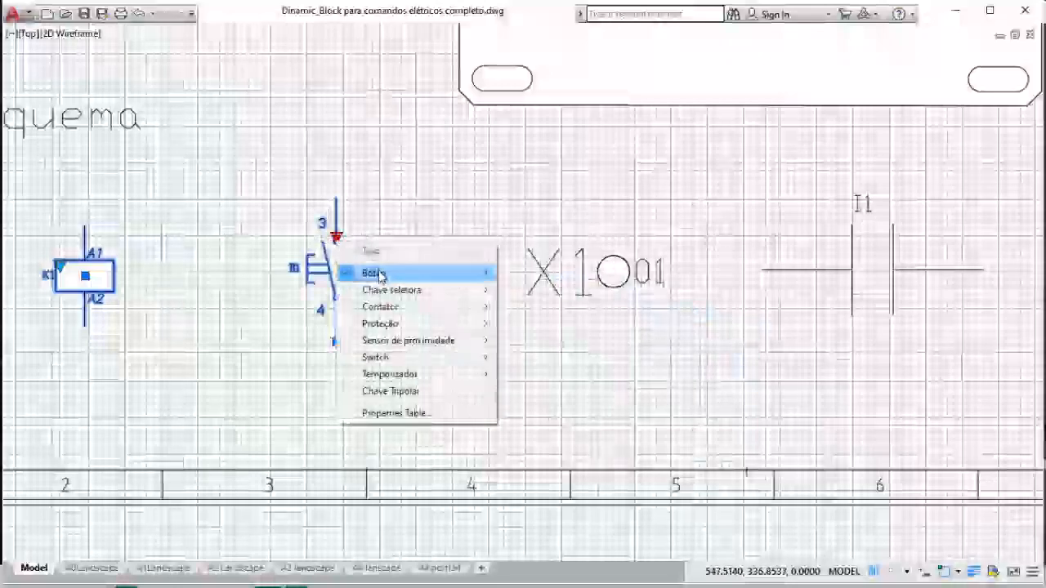
{"action": "mouse_move", "coordinate": [374, 273]}
{"action": "mouse_move", "coordinate": [555, 295]}
{"action": "left_click", "coordinate": [651, 334]}
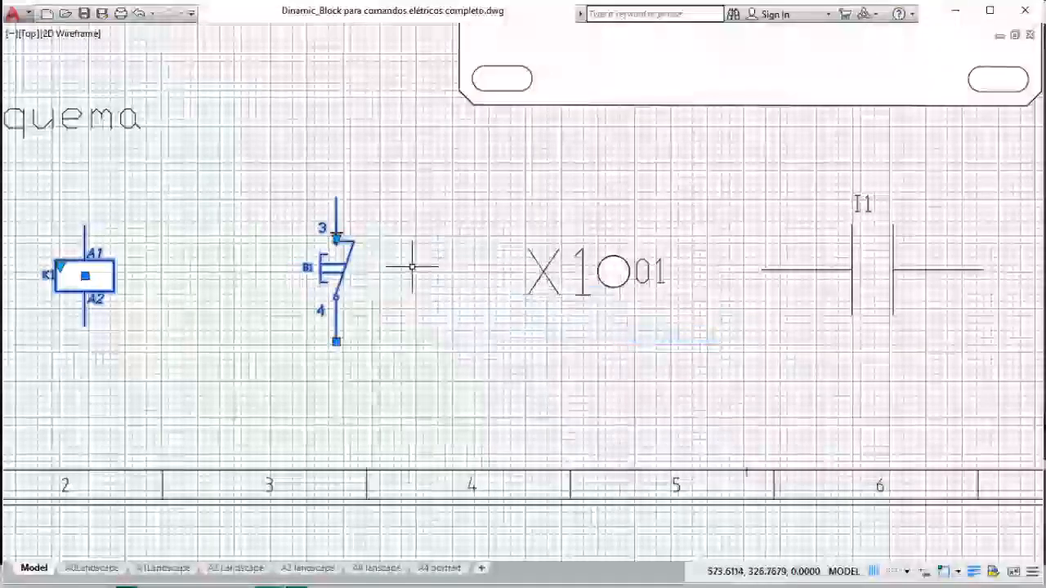
Change the push-button symbol to the changeover Botoeira model B_Rever.
{"action": "left_click", "coordinate": [336, 238]}
{"action": "mouse_move", "coordinate": [391, 276]}
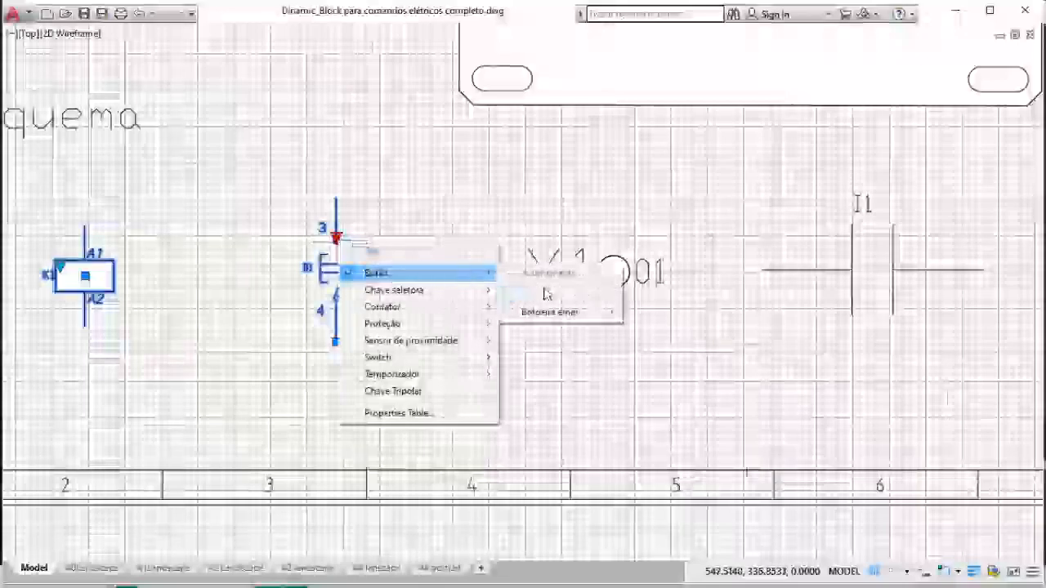
{"action": "mouse_move", "coordinate": [540, 296]}
{"action": "left_click", "coordinate": [660, 353]}
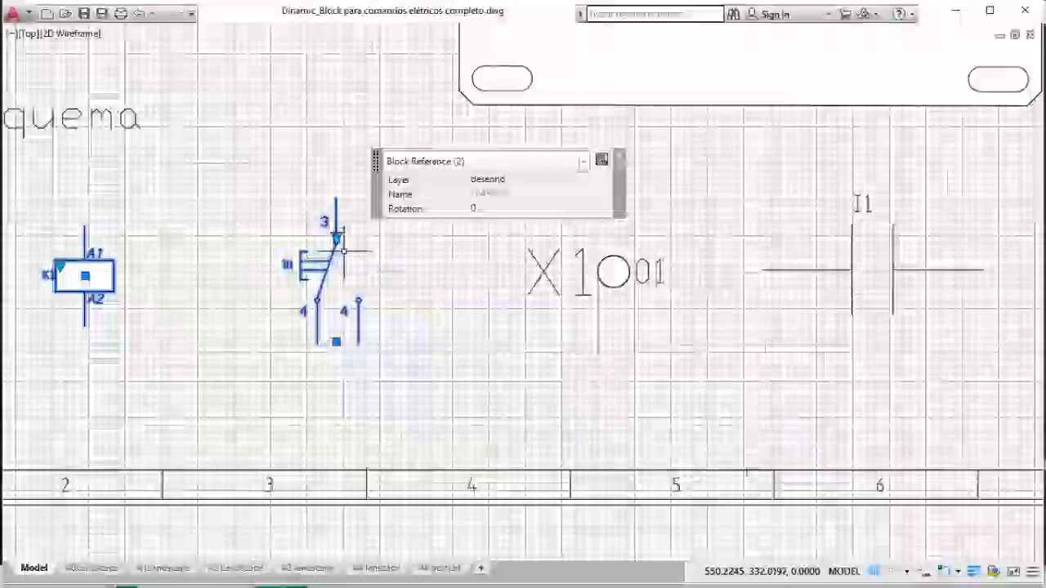
Clear the multiple selection and examine the push-button's attribute tags in the Enhanced Attribute Editor, leaving them unedited.
{"action": "key", "text": "Escape"}
{"action": "double_click", "coordinate": [324, 260]}
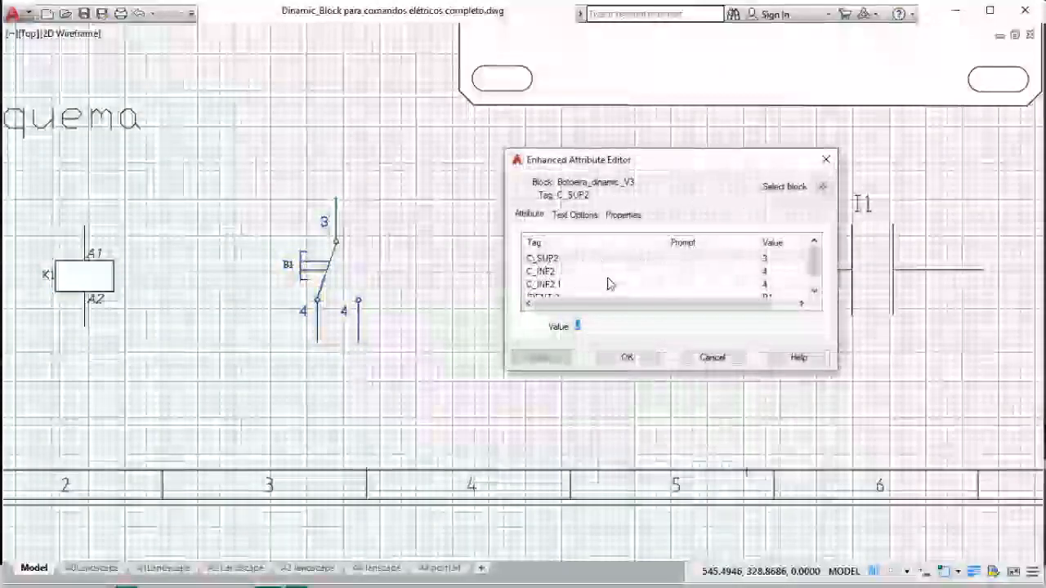
{"action": "left_click", "coordinate": [815, 290]}
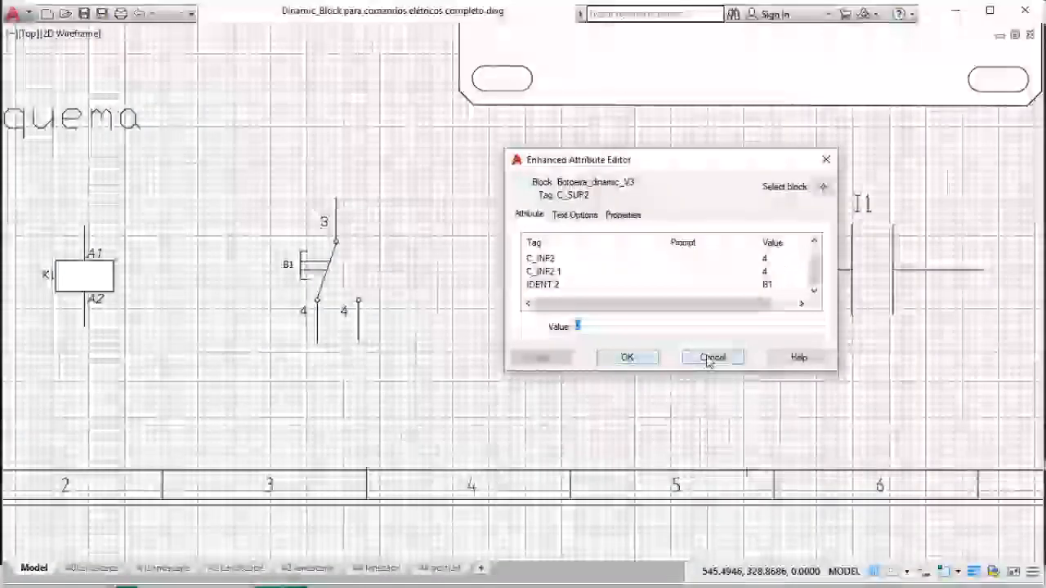
{"action": "left_click", "coordinate": [710, 358]}
Change the push-button symbol to the two-contact contactor variant K_NA_2.
{"action": "left_click", "coordinate": [330, 249]}
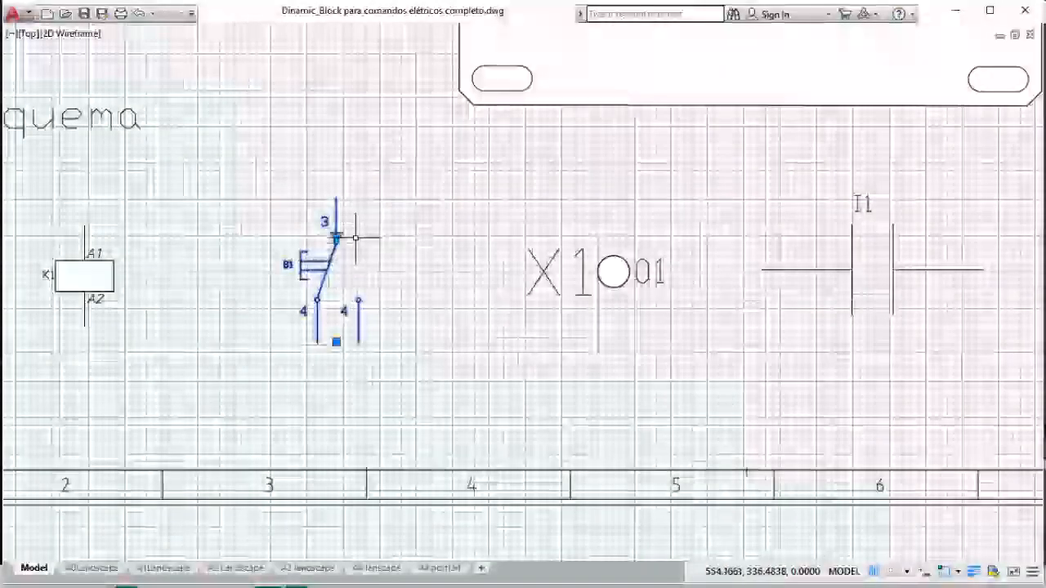
{"action": "left_click", "coordinate": [336, 237]}
{"action": "mouse_move", "coordinate": [416, 295]}
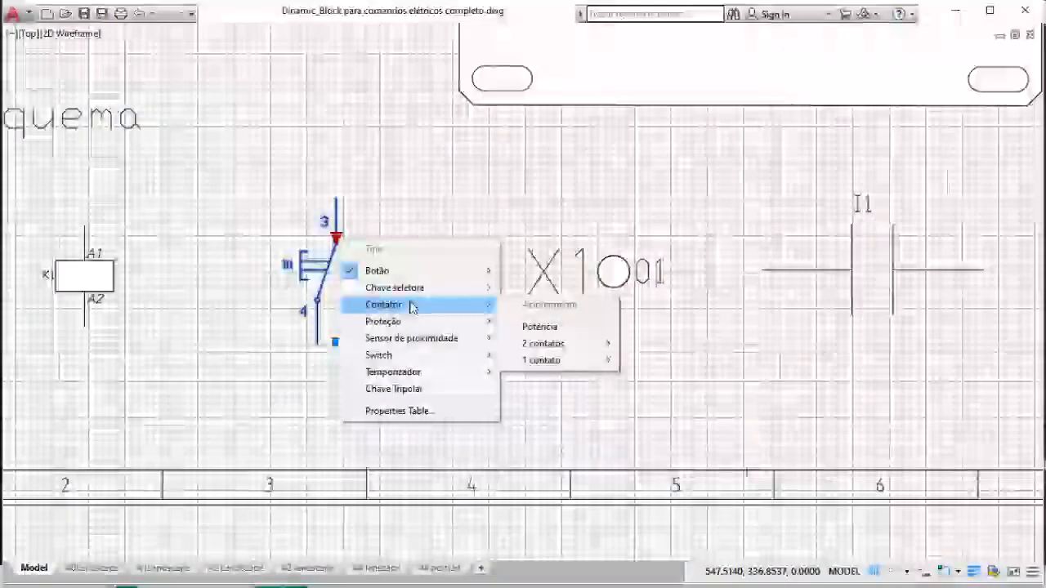
{"action": "mouse_move", "coordinate": [561, 343]}
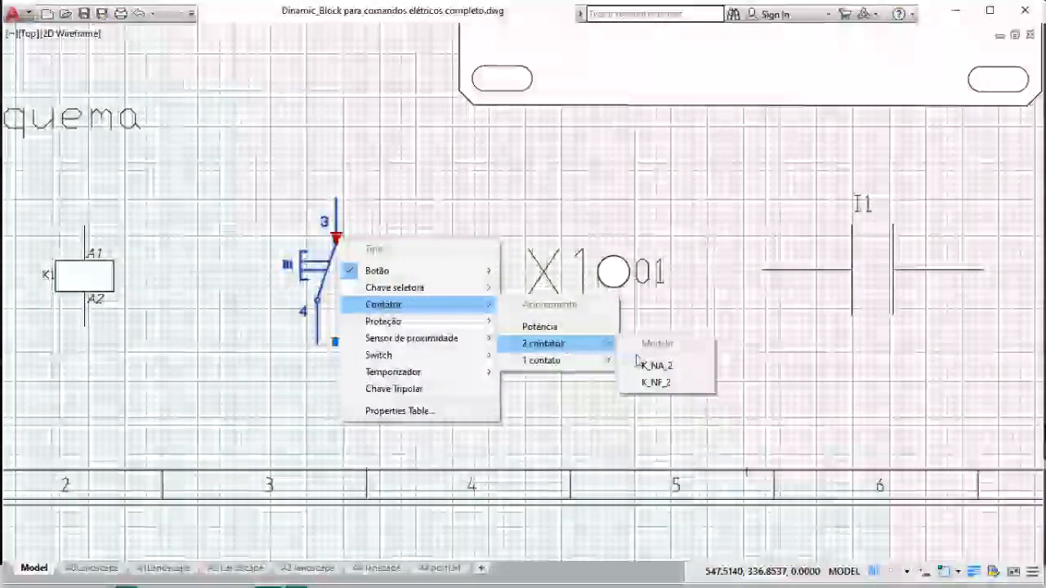
{"action": "left_click", "coordinate": [654, 367]}
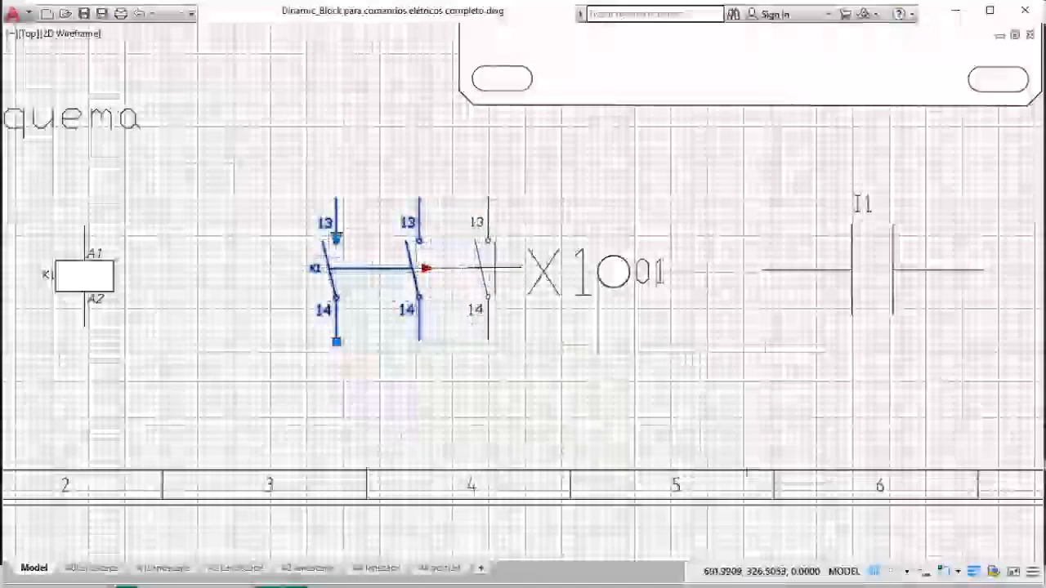
Stretch the double contact symbol wider and narrower, ending with the second contact placed close beside the first.
{"action": "left_click", "coordinate": [495, 268]}
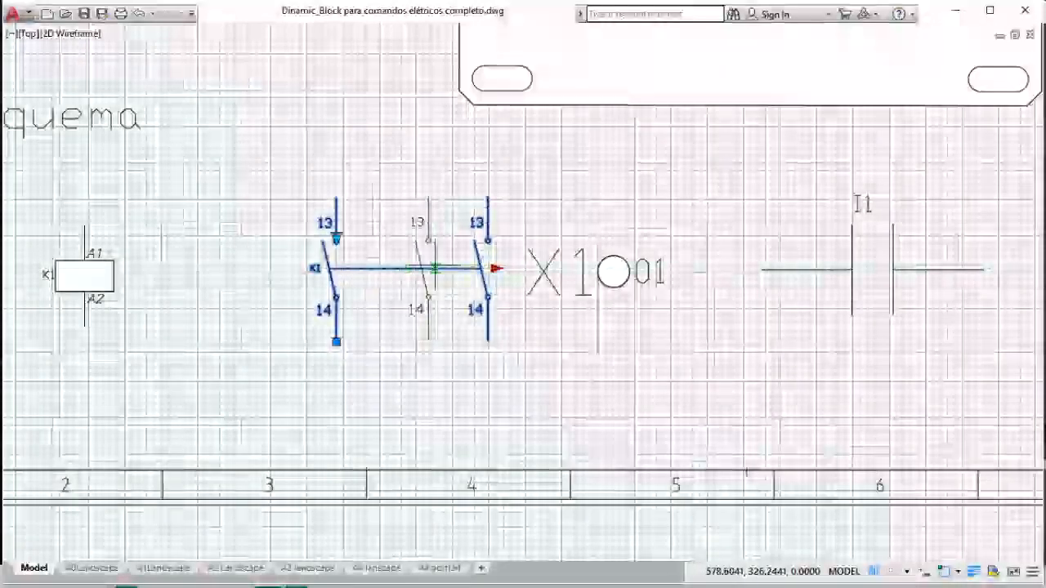
{"action": "left_click", "coordinate": [408, 245]}
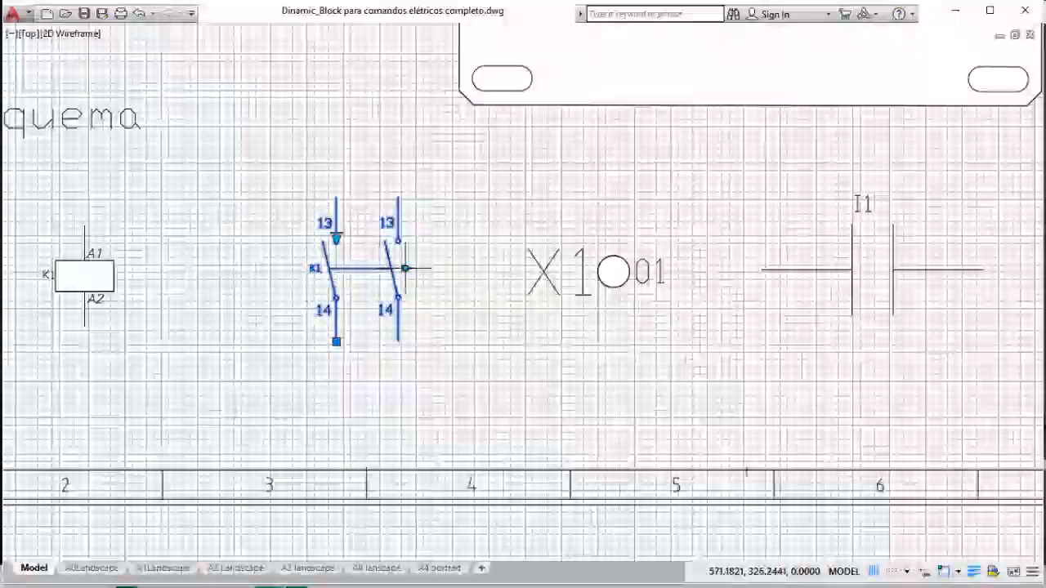
{"action": "left_click", "coordinate": [451, 268]}
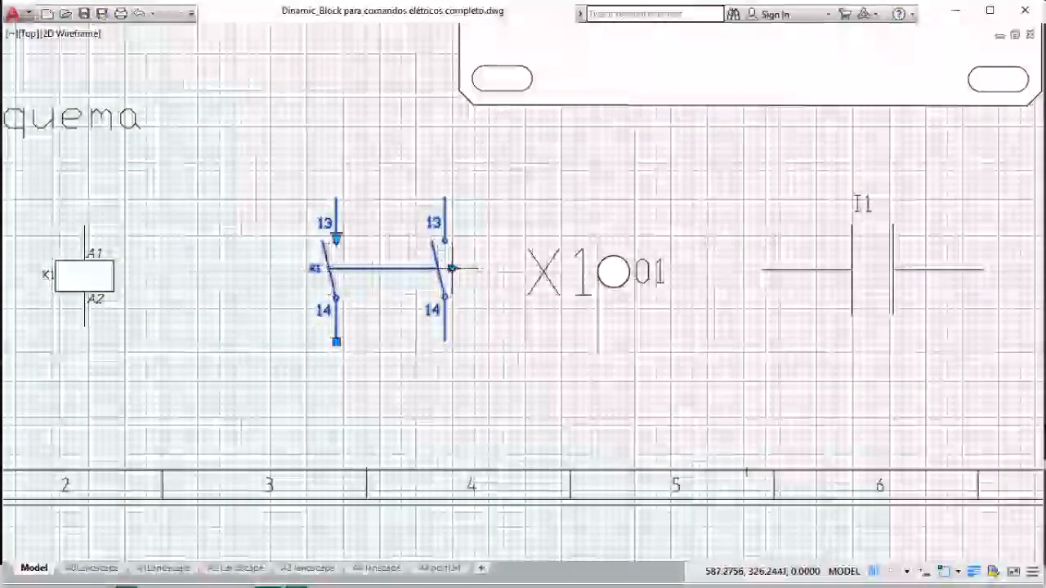
{"action": "left_click", "coordinate": [400, 268]}
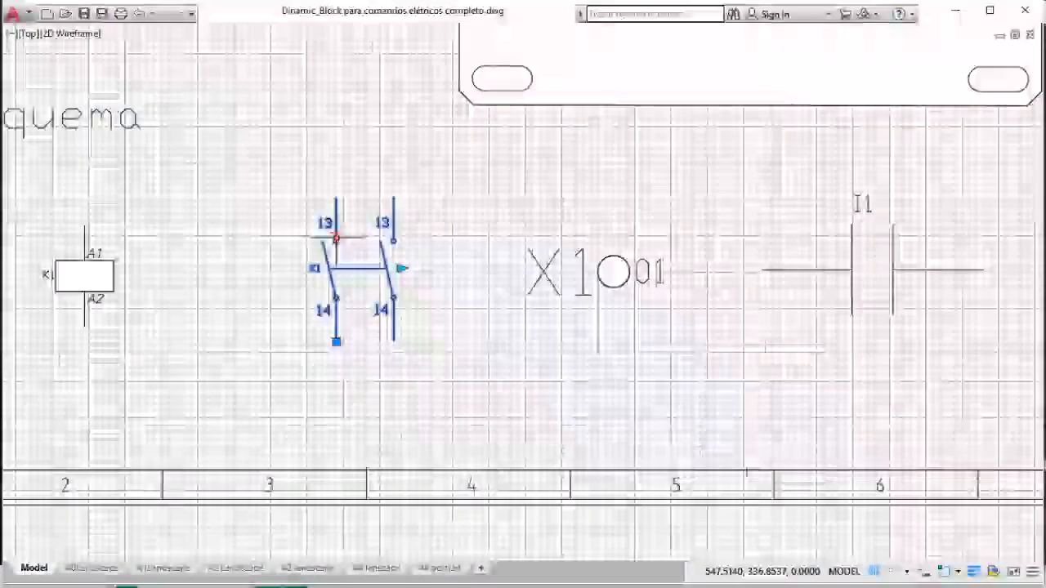
Change the double contact symbol to the single-contact contactor variant K_NA_1.
{"action": "left_click", "coordinate": [335, 237]}
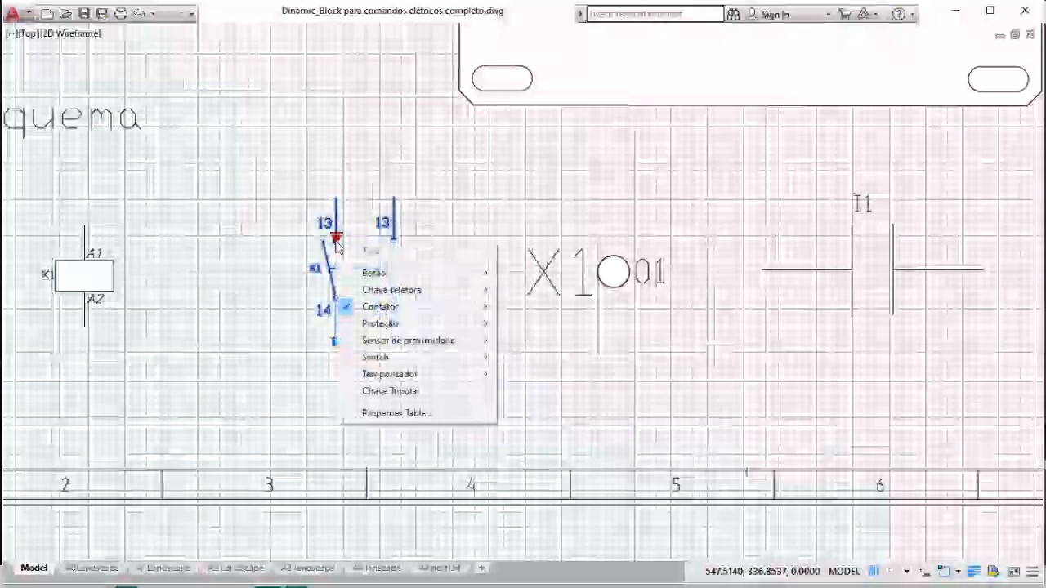
{"action": "mouse_move", "coordinate": [393, 307]}
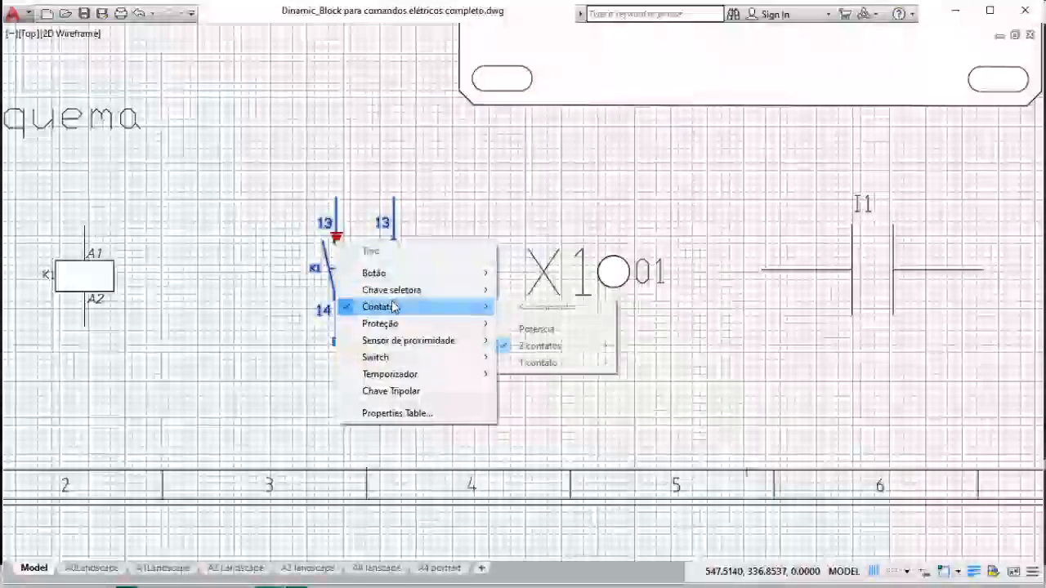
{"action": "mouse_move", "coordinate": [532, 368]}
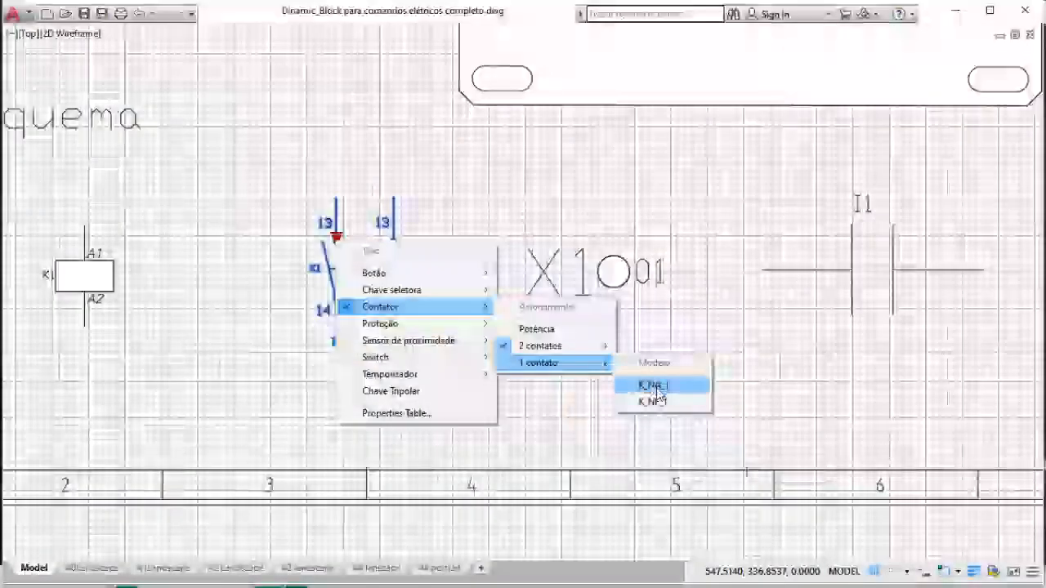
{"action": "left_click", "coordinate": [649, 386]}
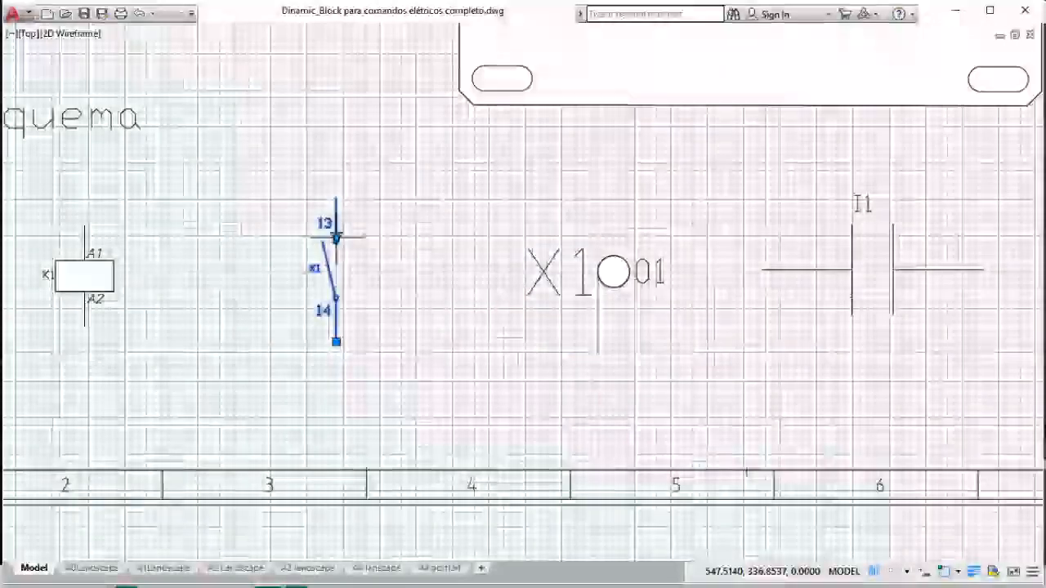
Review the Proteção and Sensor de proximidade variants of the contact symbol and change it to Chave Tripolar.
{"action": "left_click", "coordinate": [336, 238]}
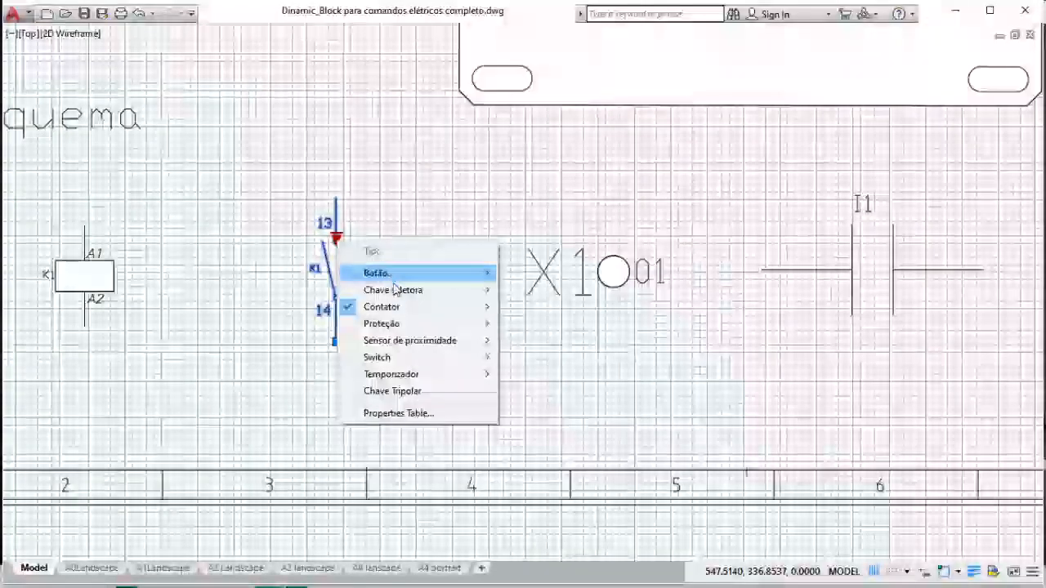
{"action": "mouse_move", "coordinate": [401, 329]}
{"action": "mouse_move", "coordinate": [556, 349]}
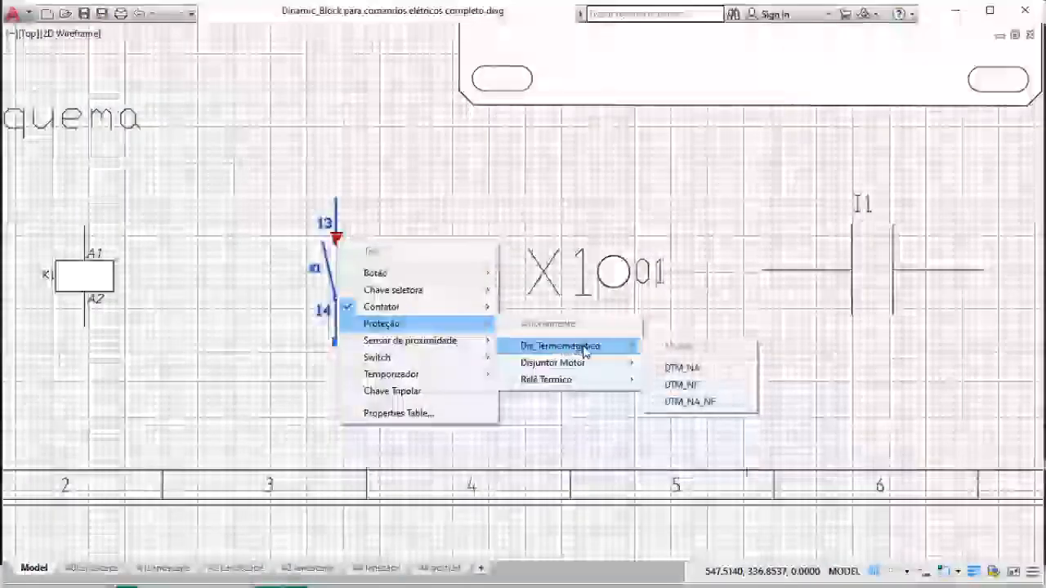
{"action": "mouse_move", "coordinate": [584, 368]}
{"action": "mouse_move", "coordinate": [577, 386]}
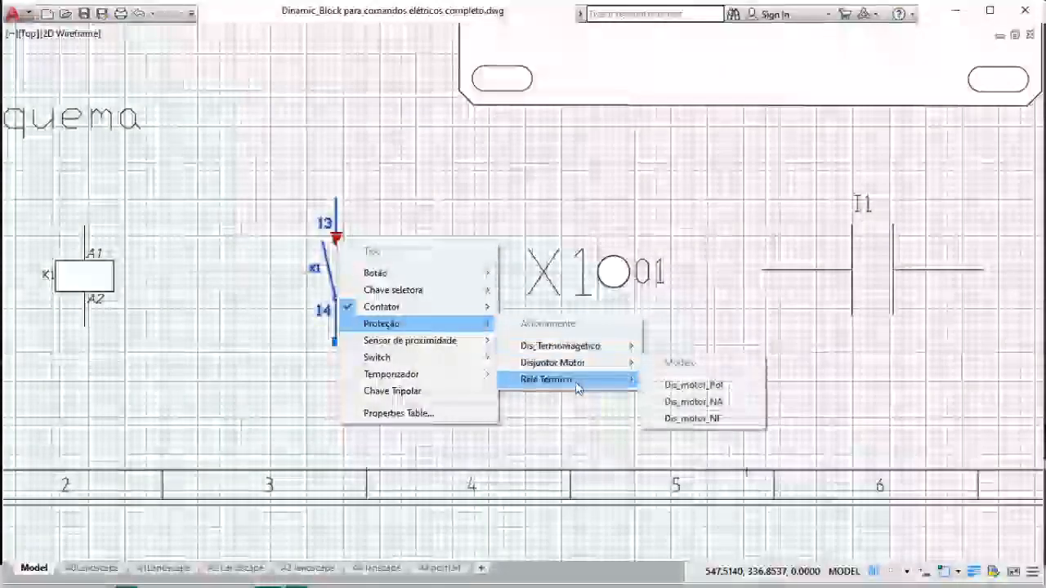
{"action": "mouse_move", "coordinate": [444, 342]}
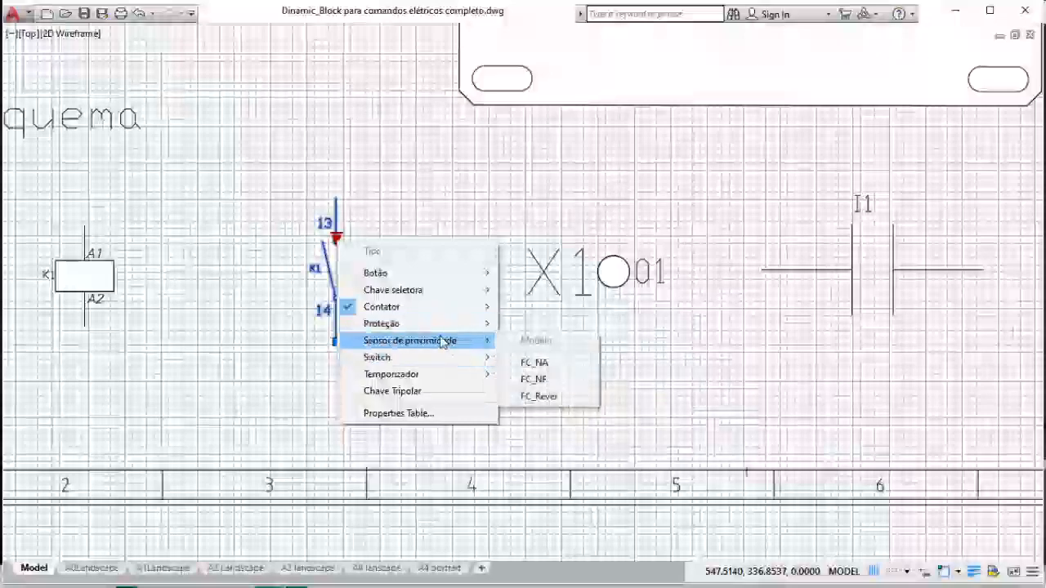
{"action": "mouse_move", "coordinate": [443, 360]}
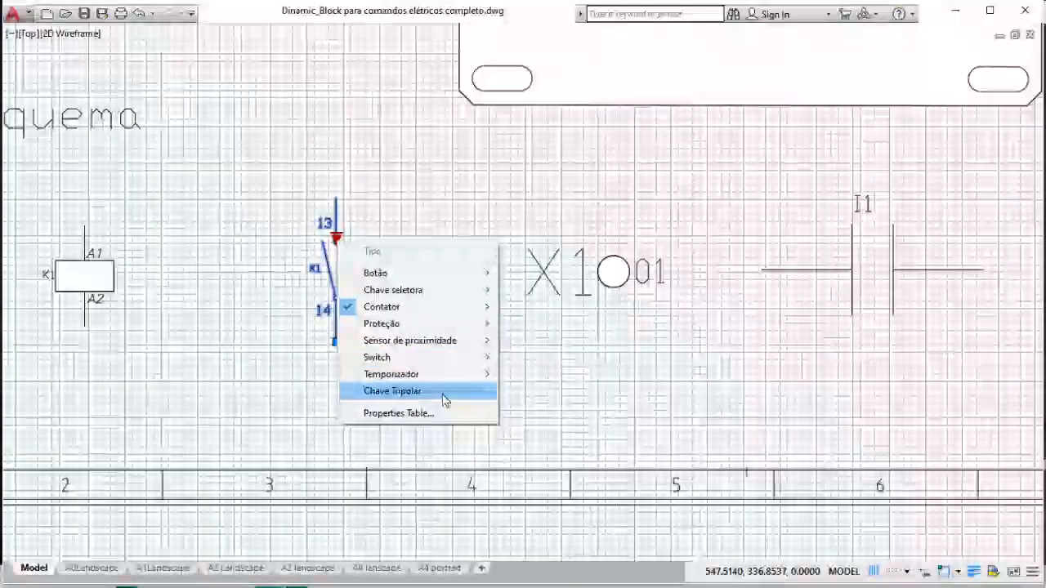
{"action": "left_click", "coordinate": [444, 398]}
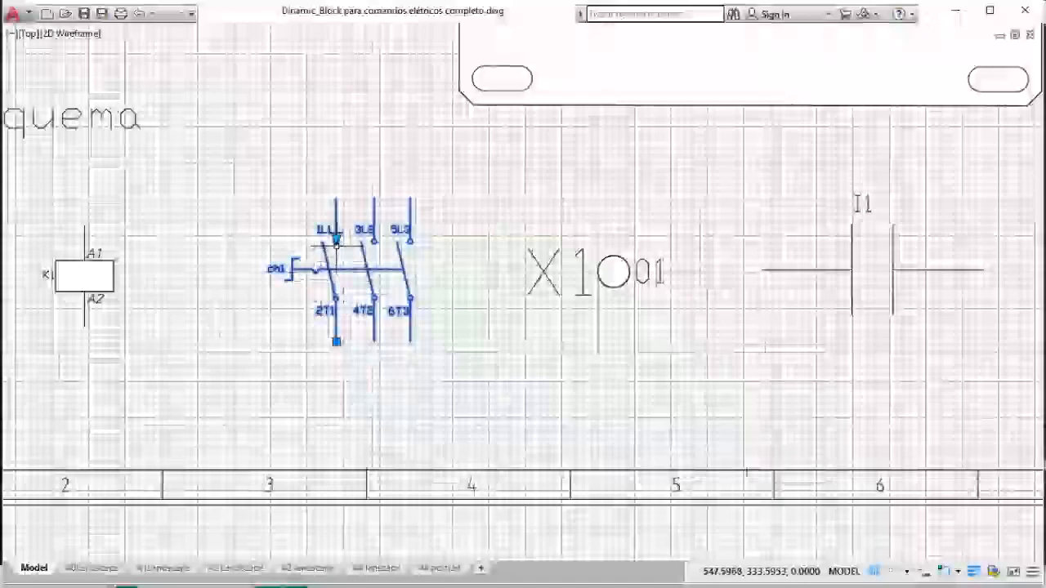
{"action": "left_click", "coordinate": [336, 240]}
{"action": "left_click", "coordinate": [413, 397]}
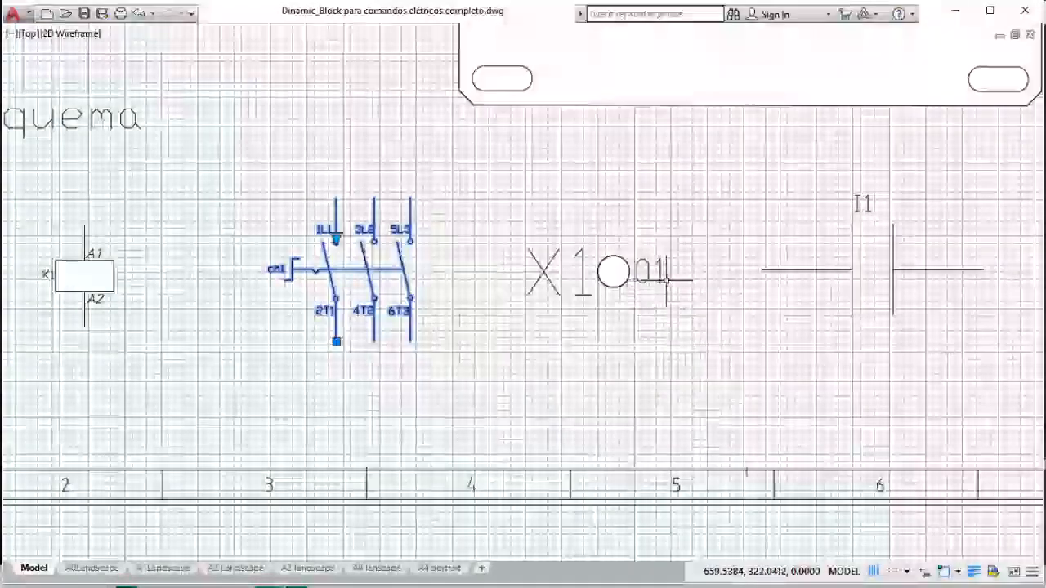
Scale the X1 terminal symbol larger and smaller, ending slightly smaller than its initial size.
{"action": "middle_click_drag", "start_coordinate": [687, 277], "coordinate": [445, 249]}
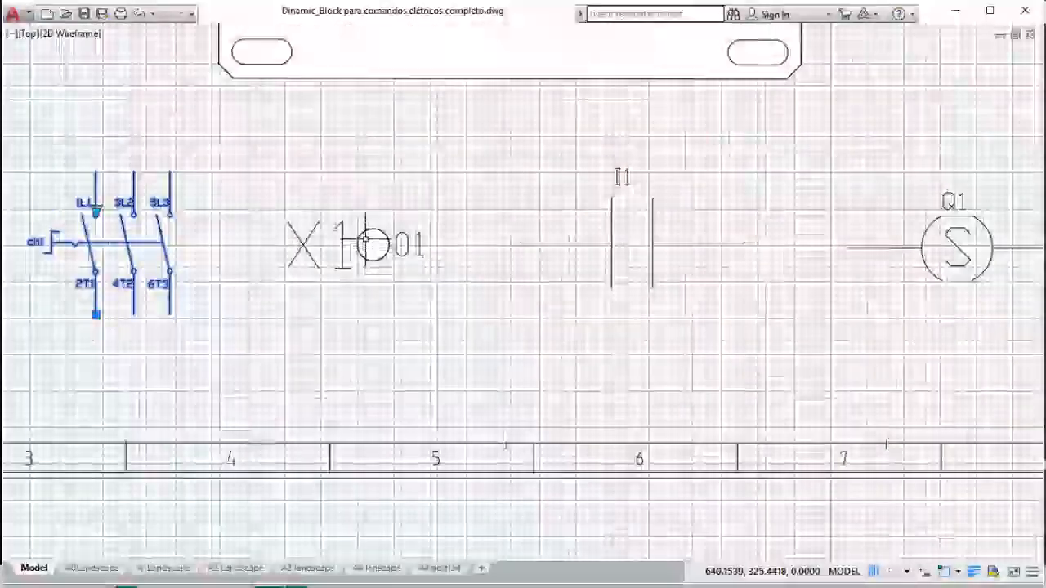
{"action": "scroll", "coordinate": [367, 214], "scroll_direction": "up", "scroll_amount": 2}
{"action": "left_click", "coordinate": [374, 238]}
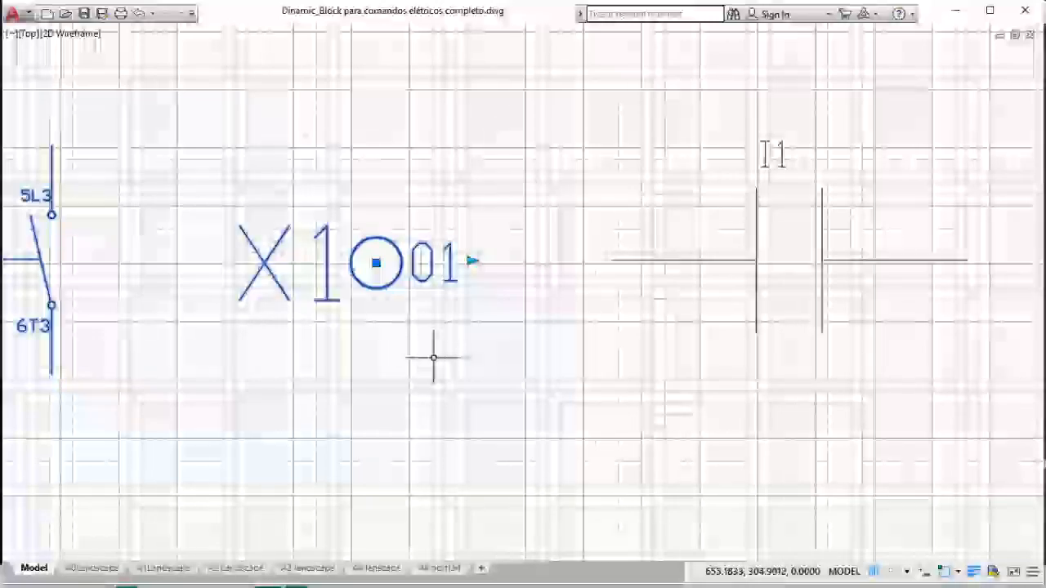
{"action": "key", "text": "Escape"}
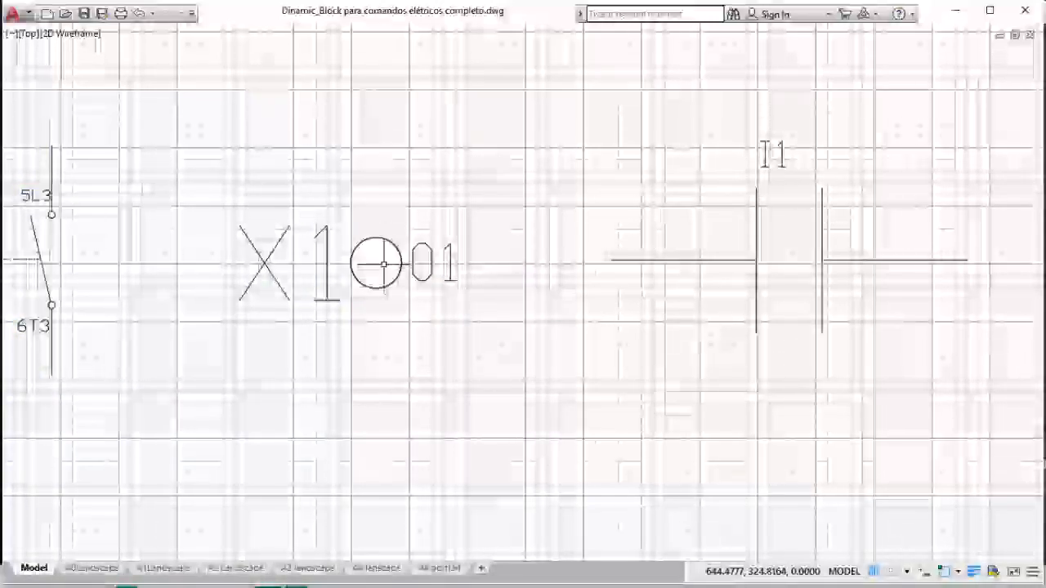
{"action": "left_click", "coordinate": [384, 250]}
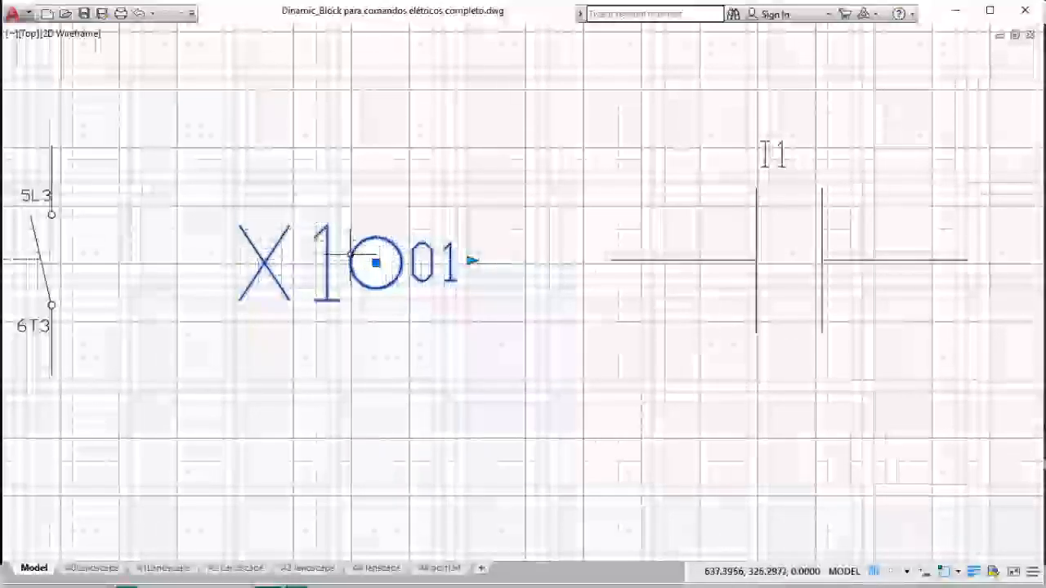
{"action": "left_click", "coordinate": [472, 260]}
{"action": "left_click", "coordinate": [568, 261]}
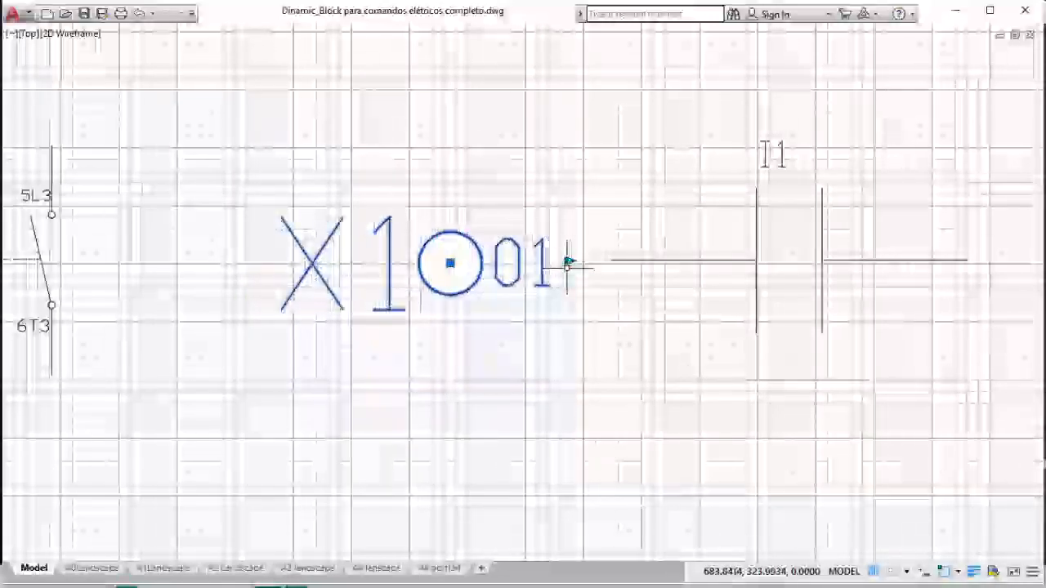
{"action": "left_click", "coordinate": [568, 262]}
{"action": "left_click", "coordinate": [421, 304]}
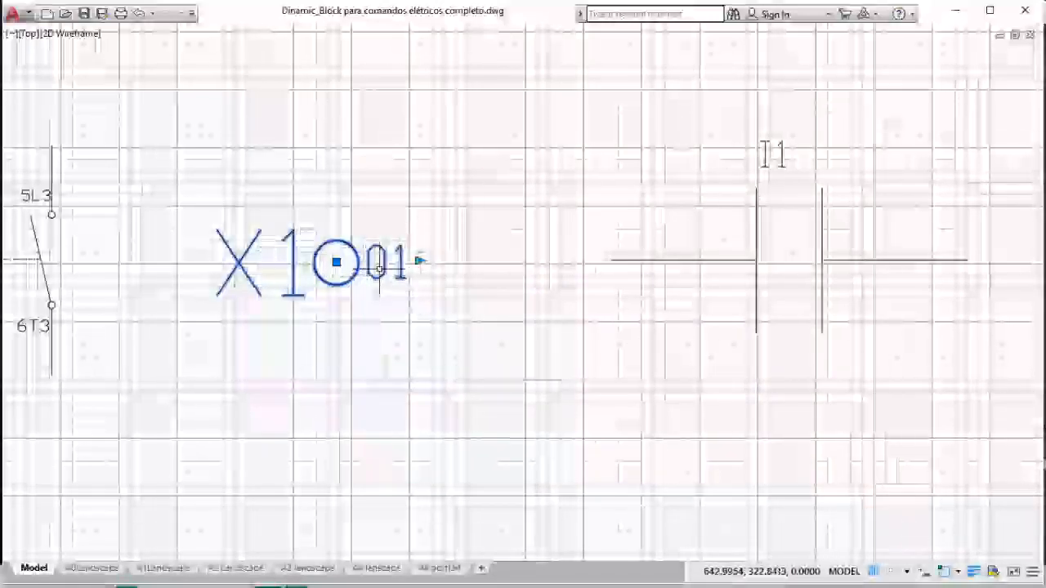
Set the IDEN attribute of the terminal symbol to 10.
{"action": "double_click", "coordinate": [336, 260]}
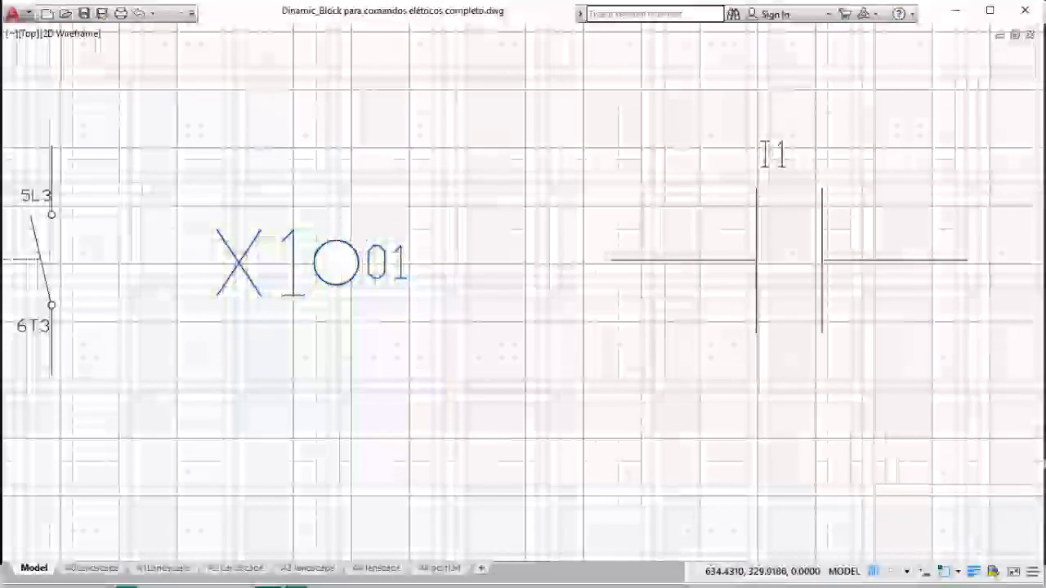
{"action": "left_click", "coordinate": [564, 259]}
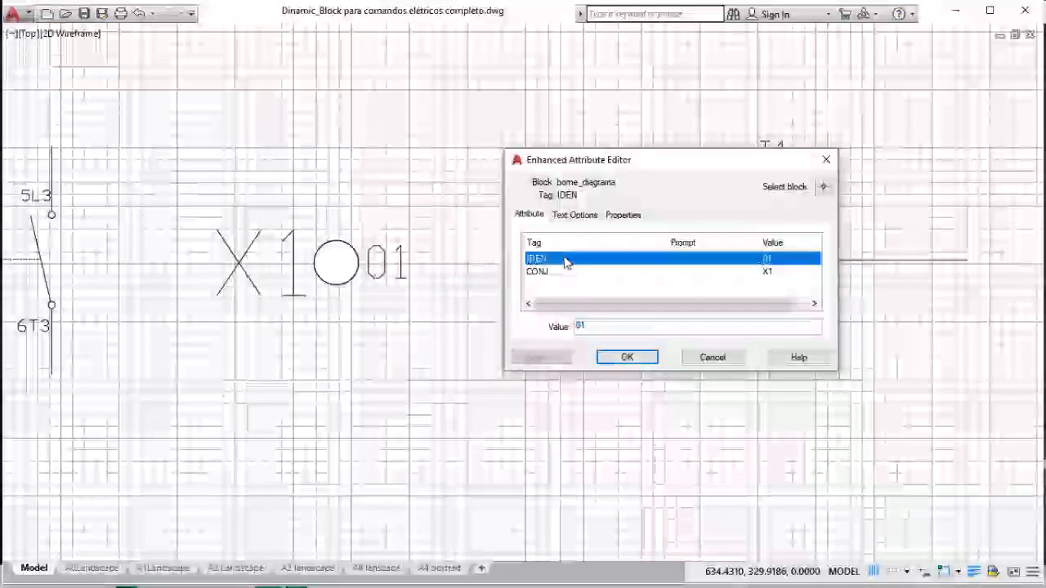
{"action": "left_click", "coordinate": [591, 330]}
{"action": "key", "text": "BackSpace"}
{"action": "key", "text": "BackSpace"}
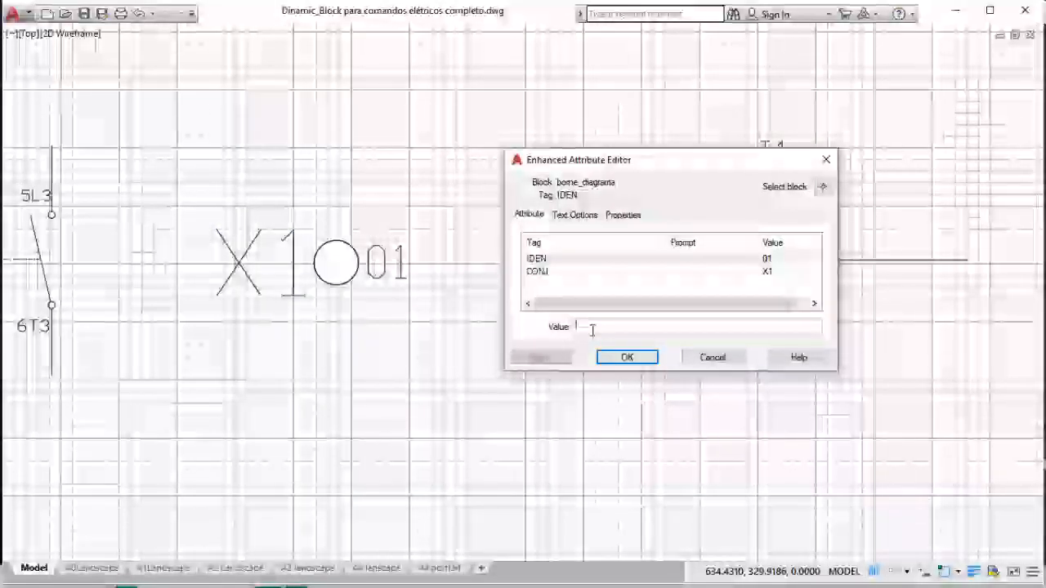
{"action": "type", "text": "10"}
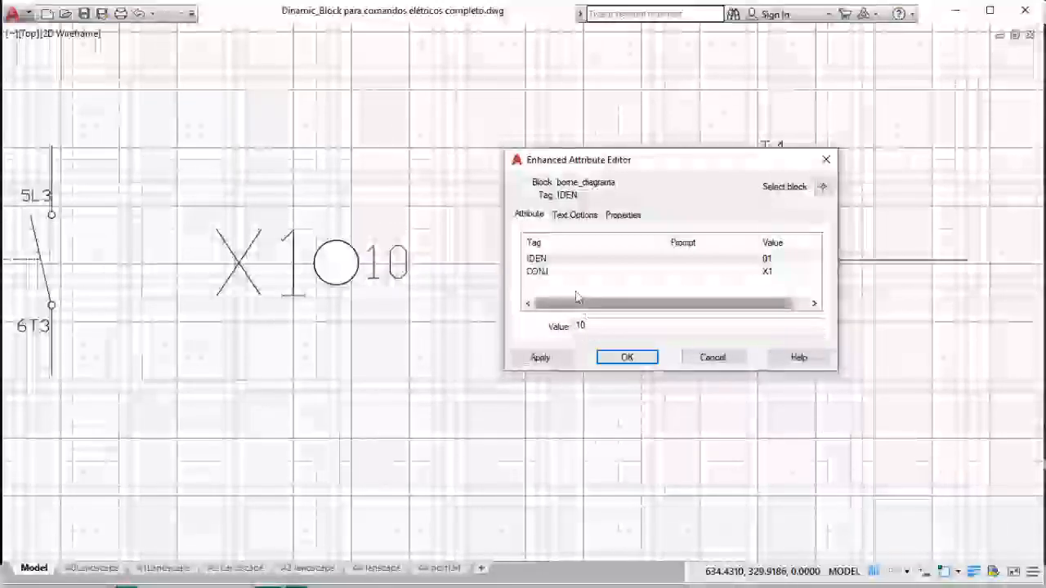
{"action": "key", "text": "Return"}
Set the terminal symbol's CONJ attribute to X8 and accept the attribute changes.
{"action": "left_click", "coordinate": [596, 326]}
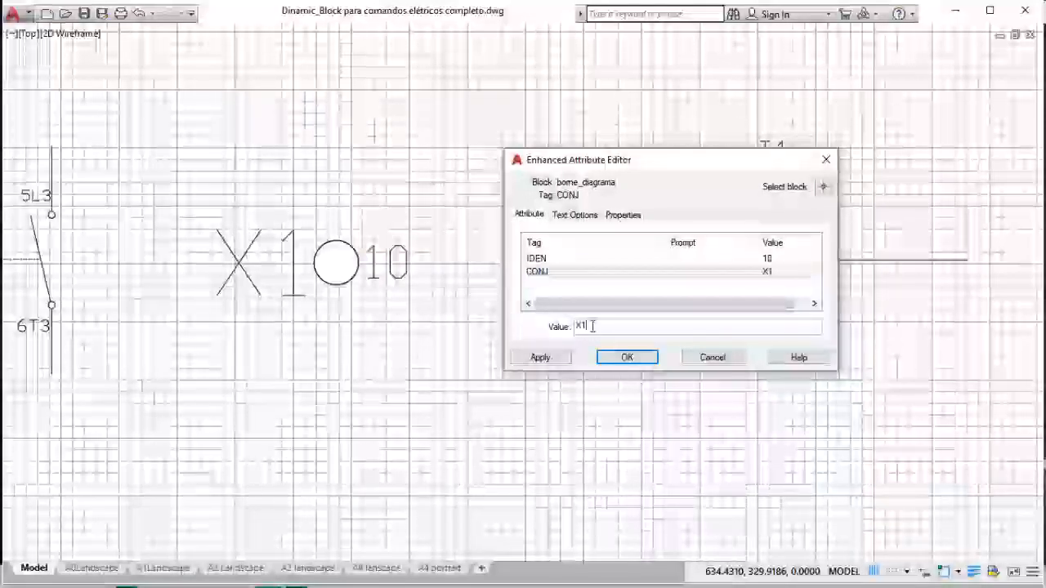
{"action": "key", "text": "BackSpace"}
{"action": "type", "text": "8"}
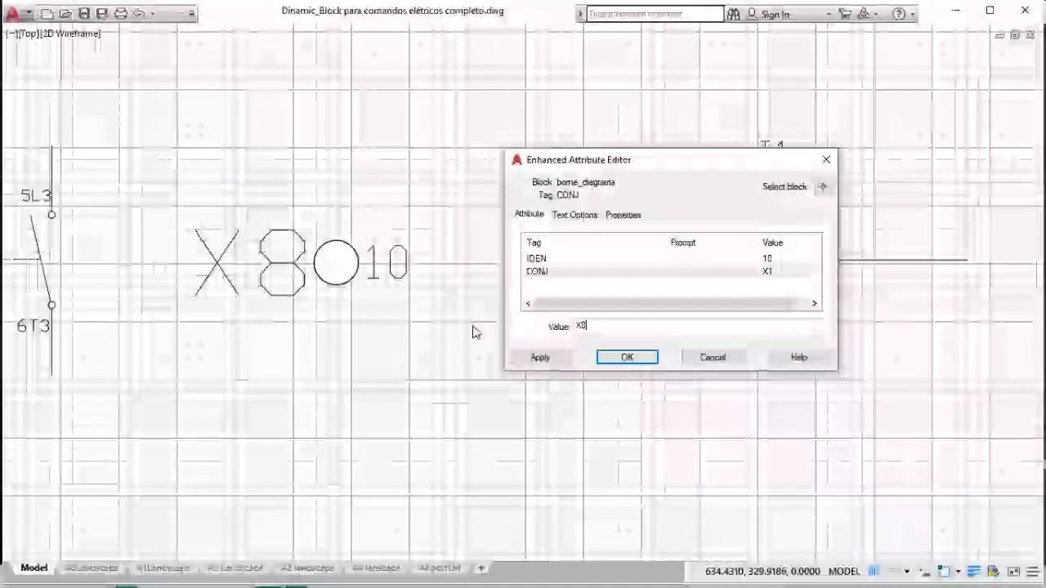
{"action": "left_click", "coordinate": [641, 358]}
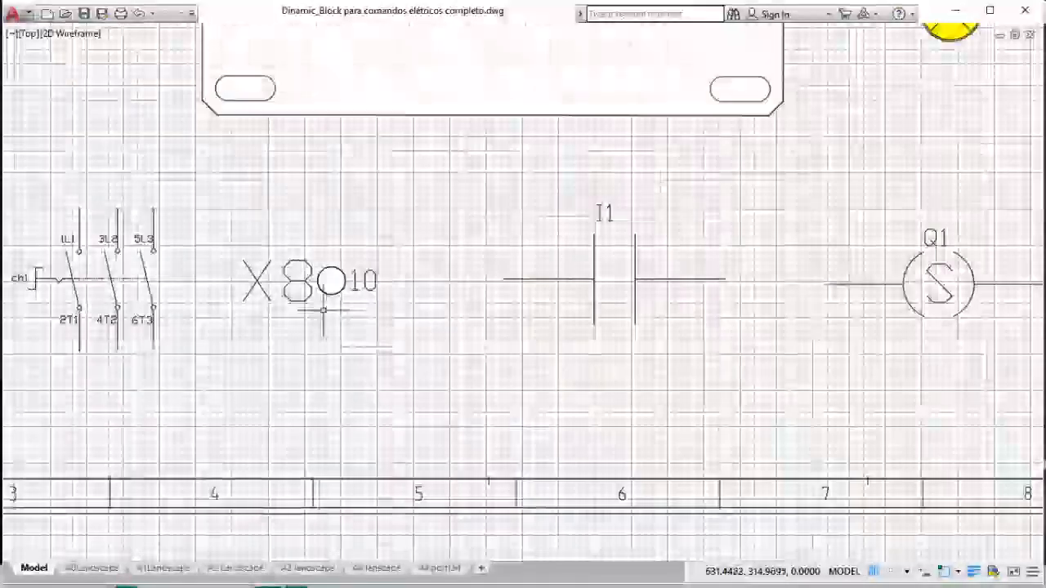
Enlarge the I1 input contact symbol and change it to the variant marked N.
{"action": "scroll", "coordinate": [341, 302], "scroll_direction": "down", "scroll_amount": 3}
{"action": "middle_click_drag", "start_coordinate": [612, 364], "coordinate": [407, 354]}
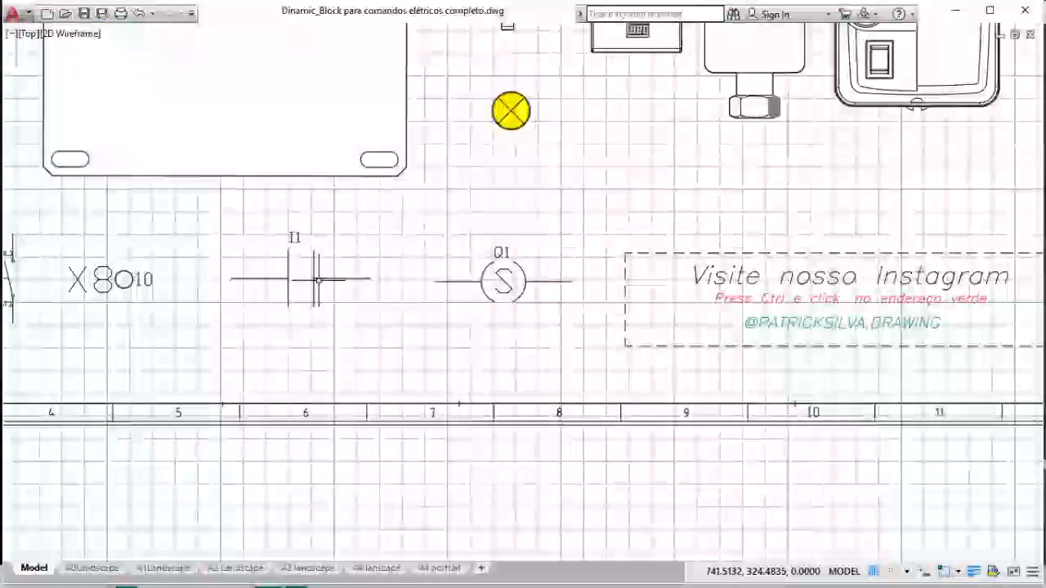
{"action": "left_click", "coordinate": [327, 278]}
{"action": "scroll", "coordinate": [256, 274], "scroll_direction": "up", "scroll_amount": 2}
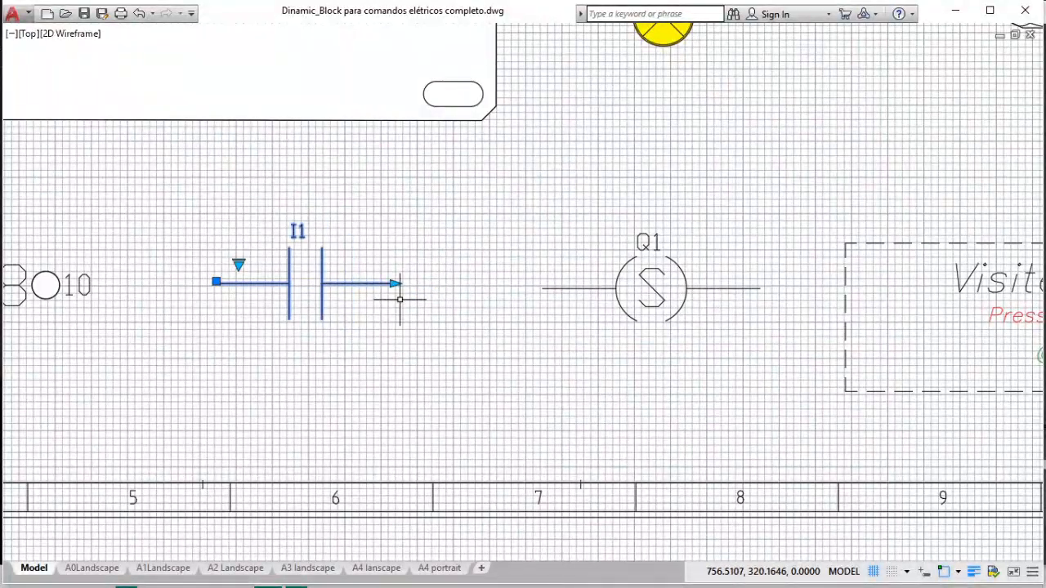
{"action": "left_click", "coordinate": [395, 284]}
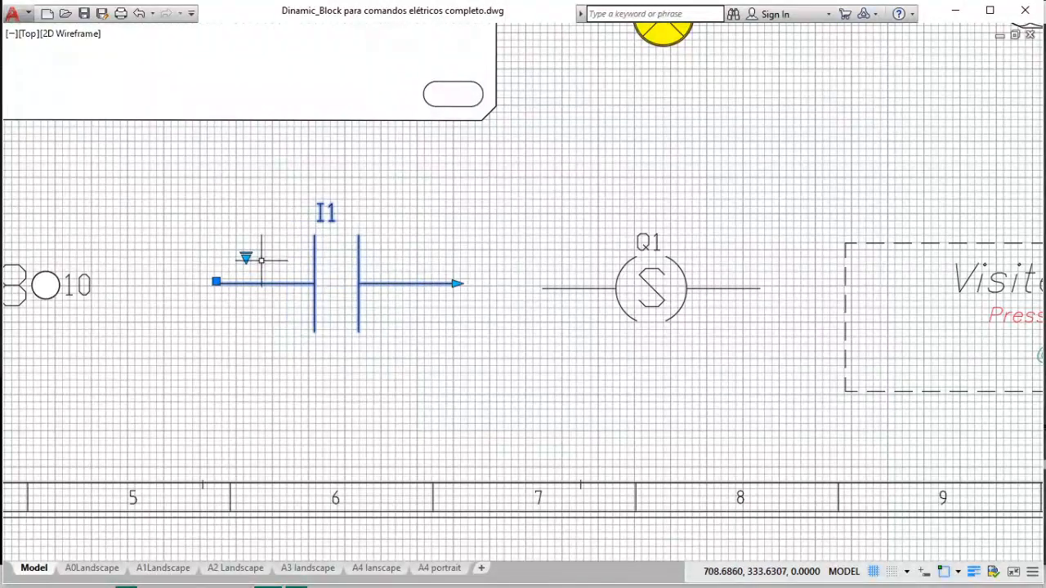
{"action": "left_click", "coordinate": [246, 257]}
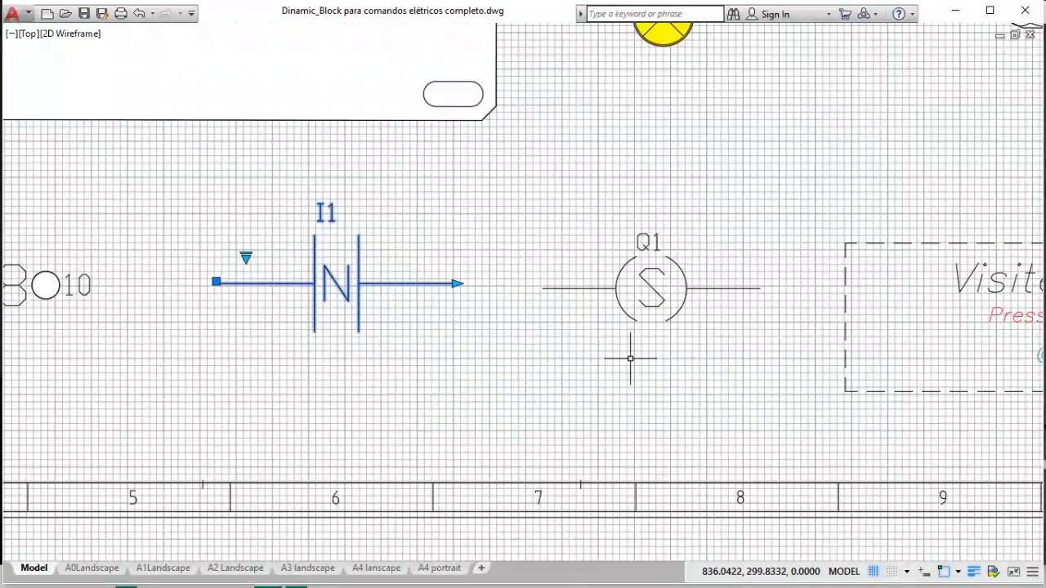
Set the INPUT attribute of the N-marked contact symbol to I3.
{"action": "middle_click_drag", "start_coordinate": [630, 358], "coordinate": [385, 363]}
{"action": "left_click", "coordinate": [384, 315]}
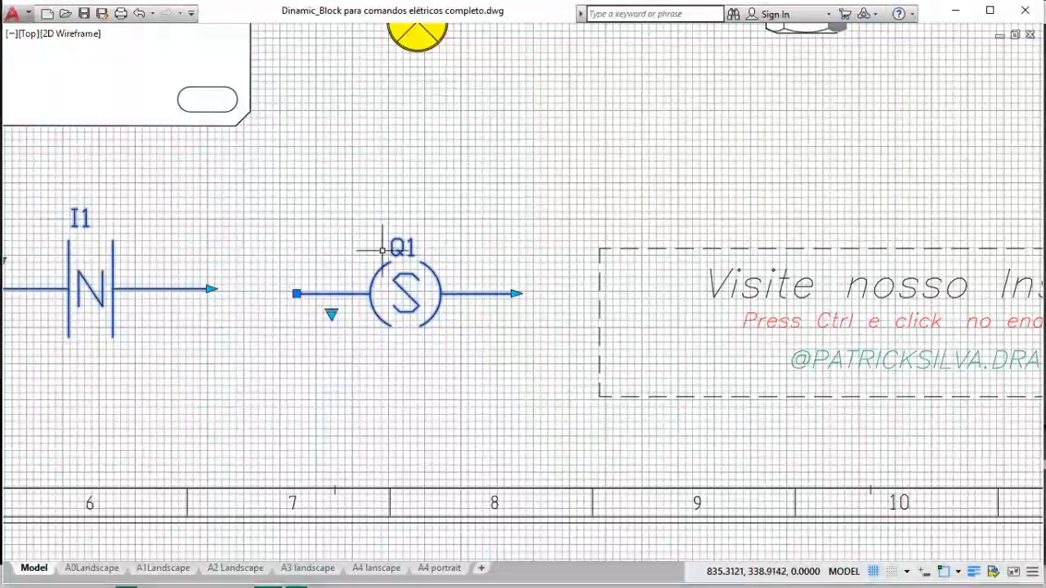
{"action": "key", "text": "Escape"}
{"action": "double_click", "coordinate": [112, 268]}
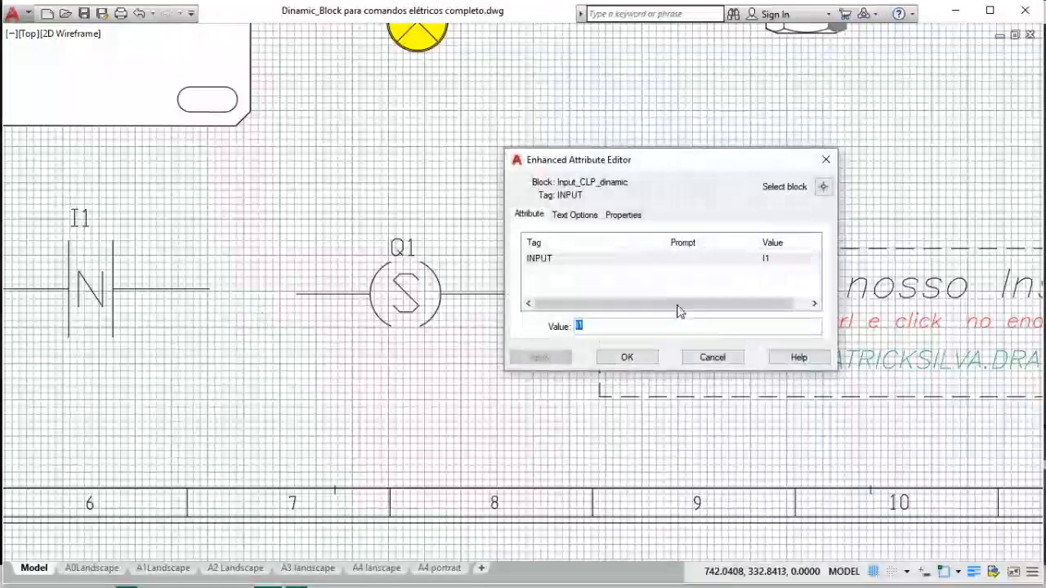
{"action": "left_click", "coordinate": [596, 326]}
{"action": "key", "text": "BackSpace"}
{"action": "type", "text": "3"}
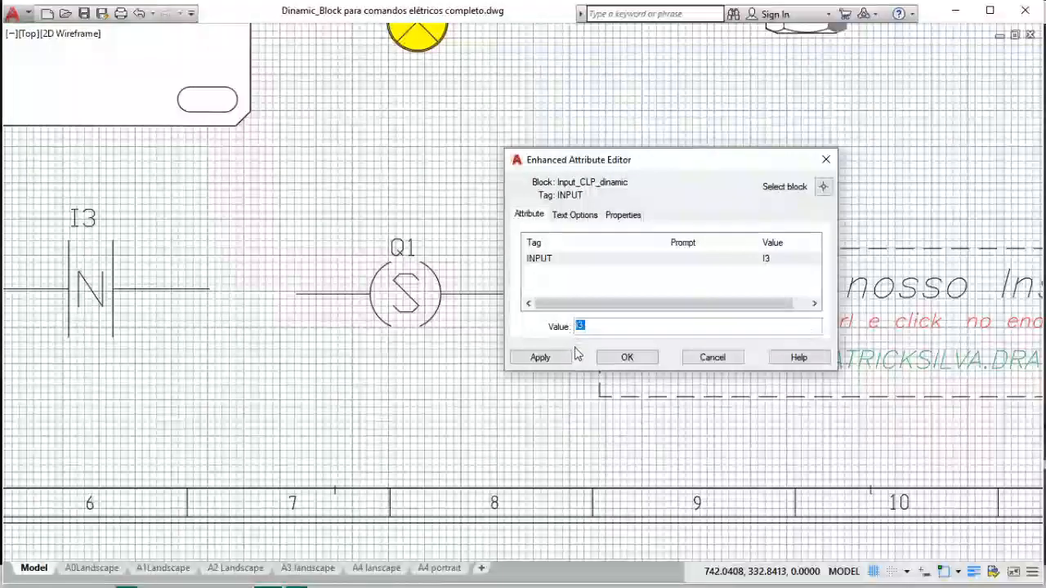
{"action": "left_click", "coordinate": [627, 357]}
Cycle the Q1 output symbol through the NA, NF, SET, RESET and TON variants, ending with TOFF.
{"action": "left_click", "coordinate": [426, 266]}
{"action": "left_click", "coordinate": [331, 314]}
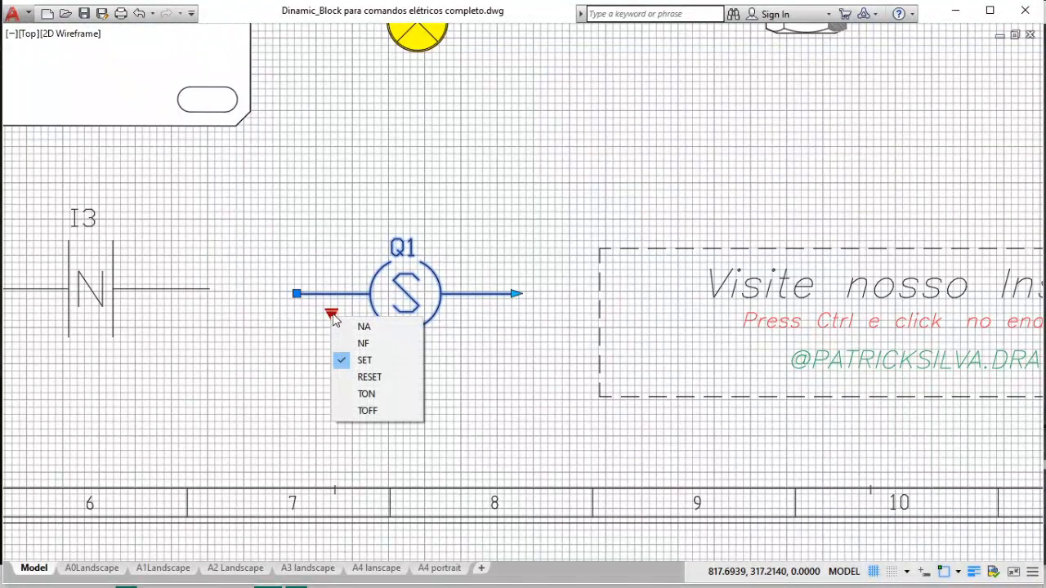
{"action": "left_click", "coordinate": [359, 327]}
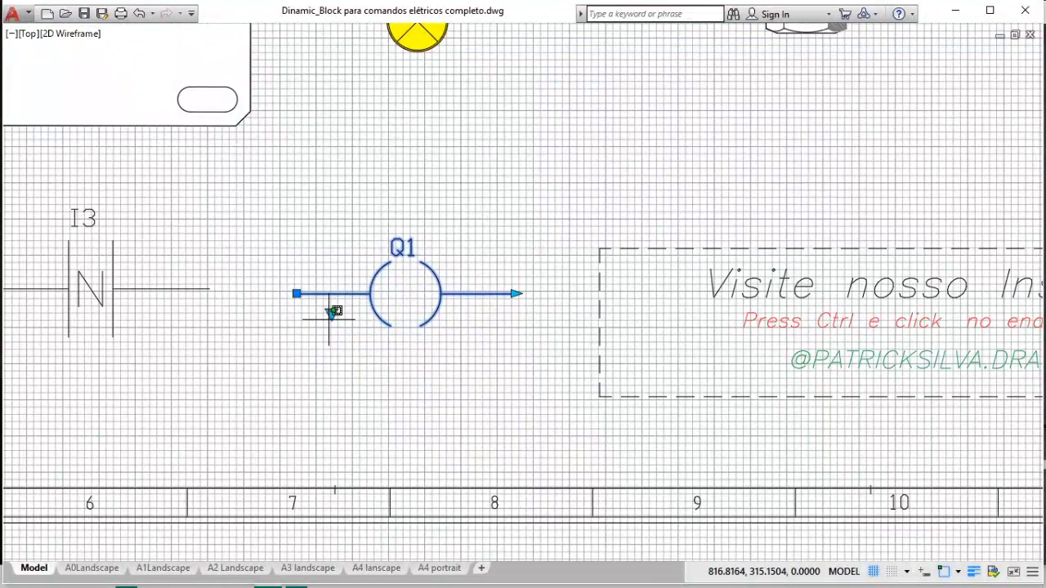
{"action": "left_click", "coordinate": [331, 313]}
{"action": "left_click", "coordinate": [340, 342]}
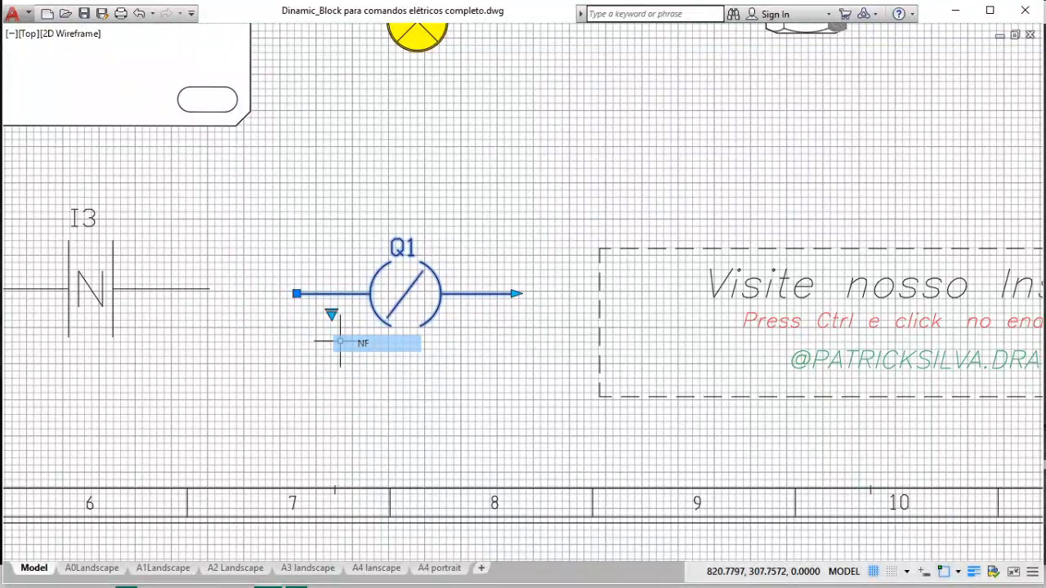
{"action": "left_click", "coordinate": [332, 314]}
{"action": "left_click", "coordinate": [342, 354]}
{"action": "left_click", "coordinate": [331, 314]}
{"action": "left_click", "coordinate": [351, 377]}
{"action": "left_click", "coordinate": [331, 314]}
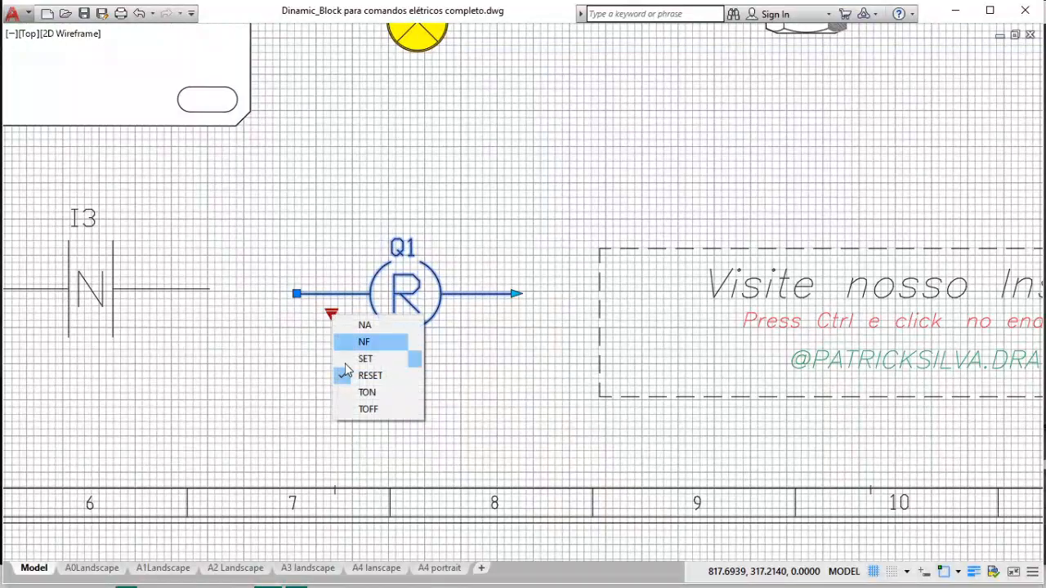
{"action": "left_click", "coordinate": [350, 389]}
{"action": "left_click", "coordinate": [331, 314]}
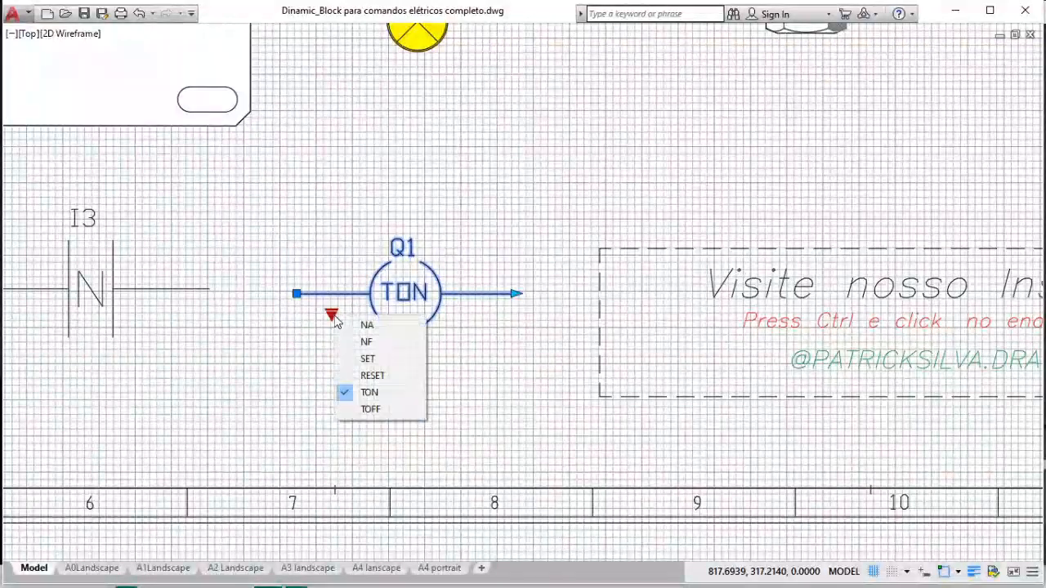
{"action": "left_click", "coordinate": [366, 410]}
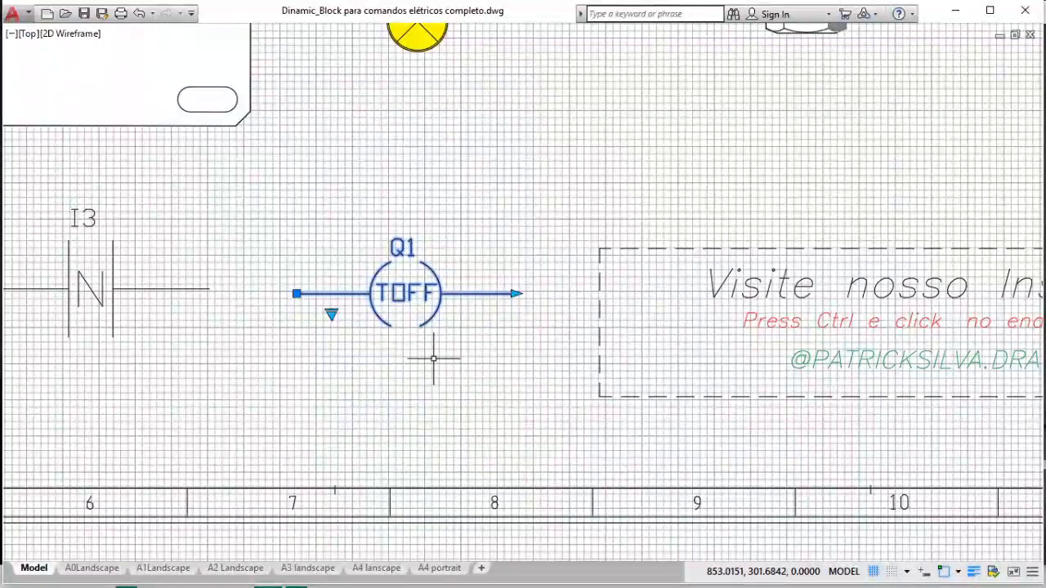
Examine the boxed Instagram note in the sheet's corner and the complete Blocos Dinâmicos sheet.
{"action": "scroll", "coordinate": [433, 357], "scroll_direction": "down", "scroll_amount": 2}
{"action": "scroll", "coordinate": [433, 357], "scroll_direction": "down", "scroll_amount": 2}
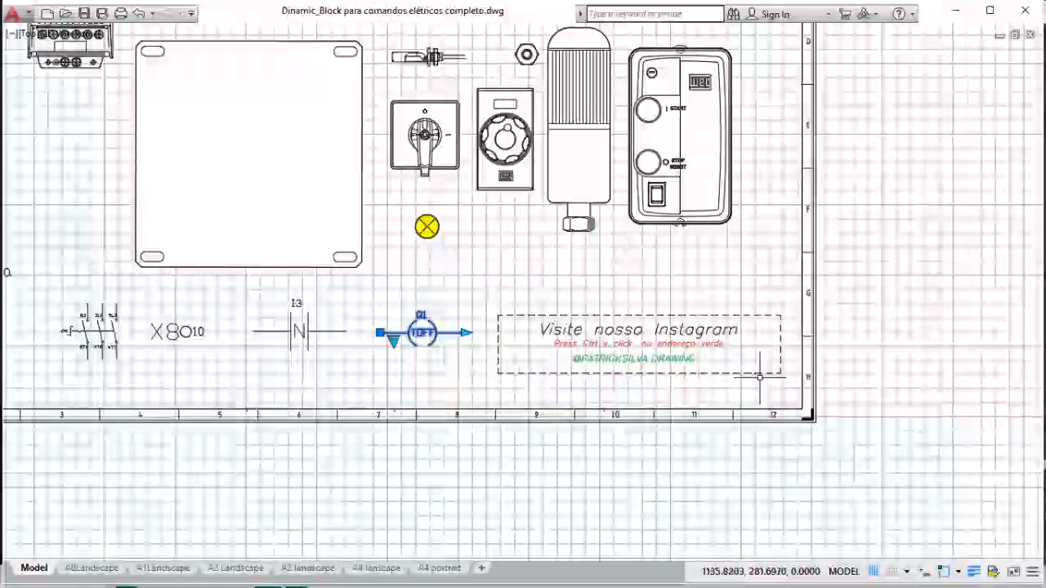
{"action": "scroll", "coordinate": [765, 367], "scroll_direction": "up", "scroll_amount": 2}
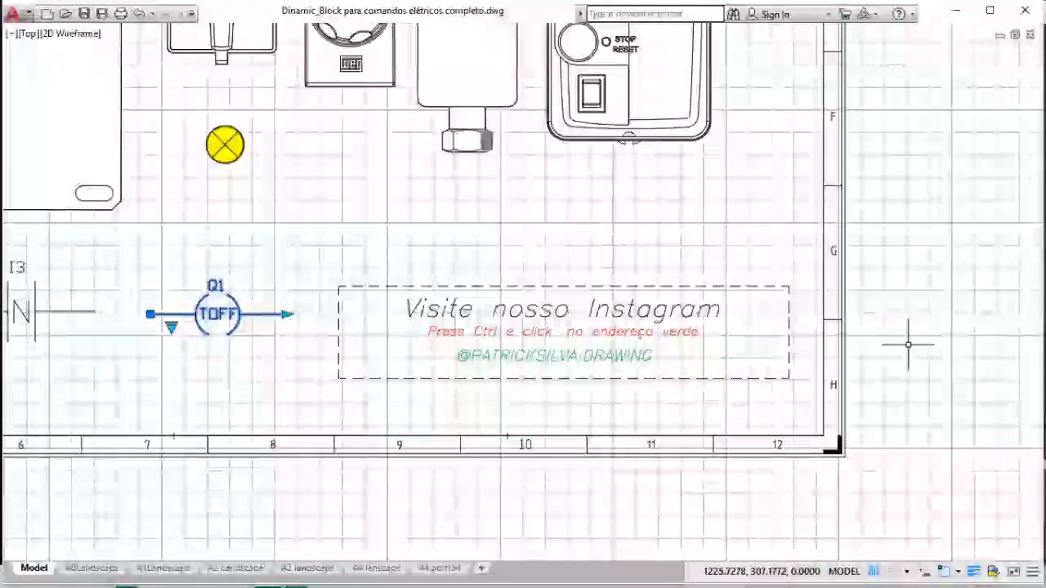
{"action": "middle_click_drag", "start_coordinate": [907, 345], "coordinate": [864, 327]}
{"action": "scroll", "coordinate": [530, 340], "scroll_direction": "up", "scroll_amount": 2}
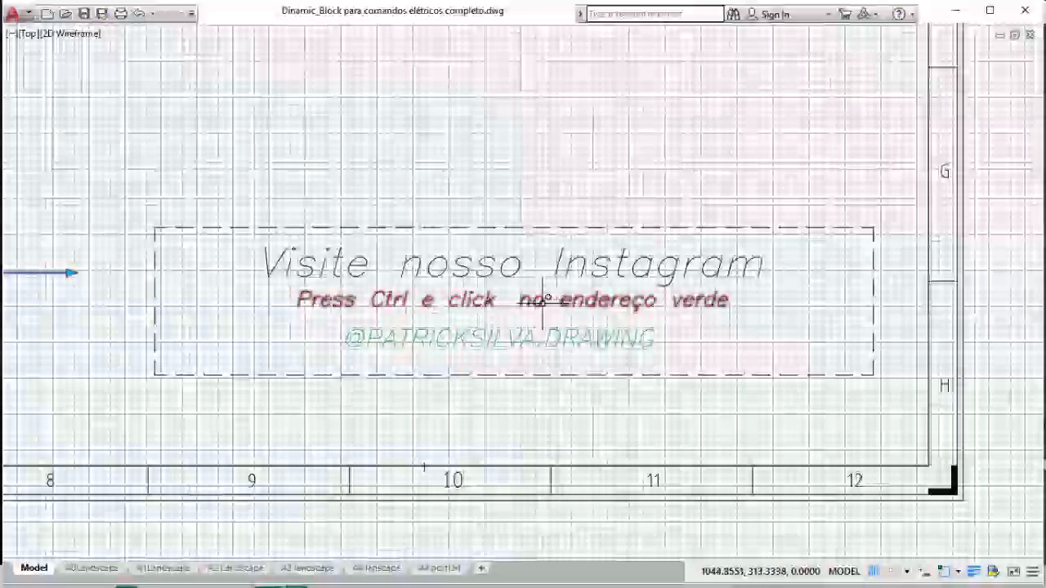
{"action": "middle_click", "coordinate": [515, 161]}
{"action": "middle_click", "coordinate": [515, 161]}
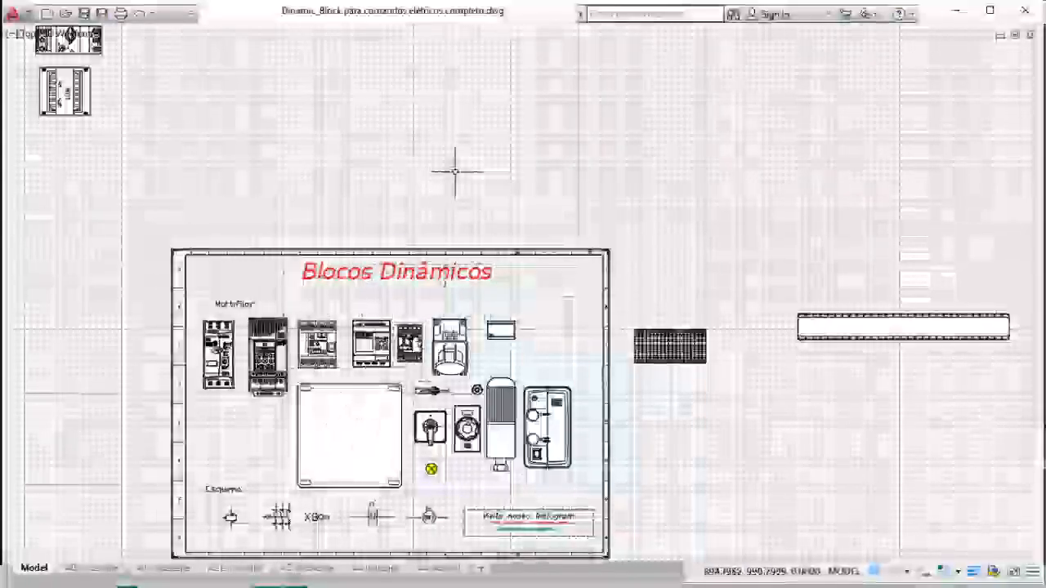
{"action": "mouse_move", "coordinate": [458, 187]}
{"action": "middle_mouse_down"}
{"action": "mouse_move", "coordinate": [502, 114]}
{"action": "mouse_move", "coordinate": [502, 89]}
{"action": "middle_mouse_up"}
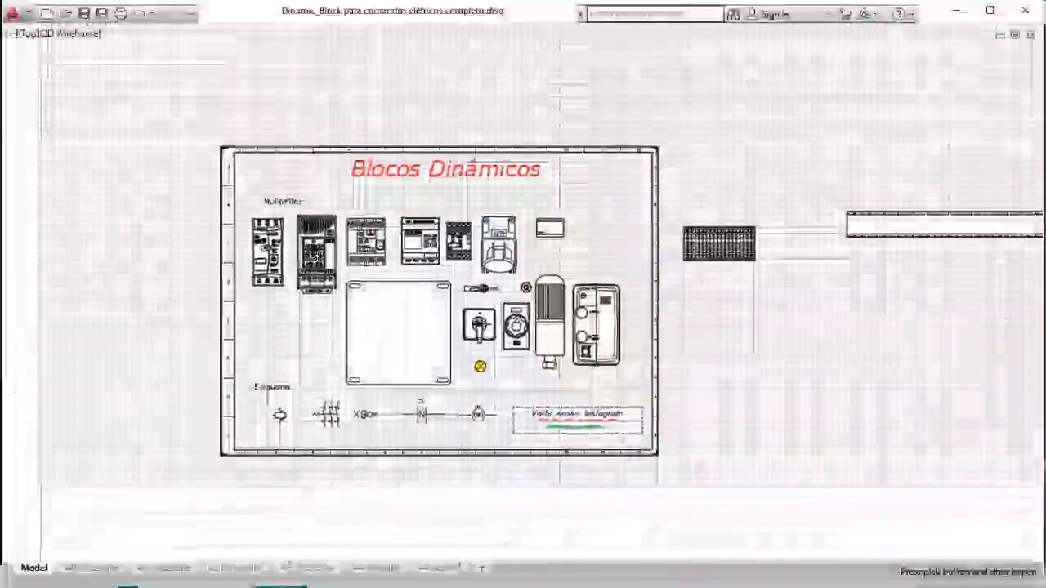